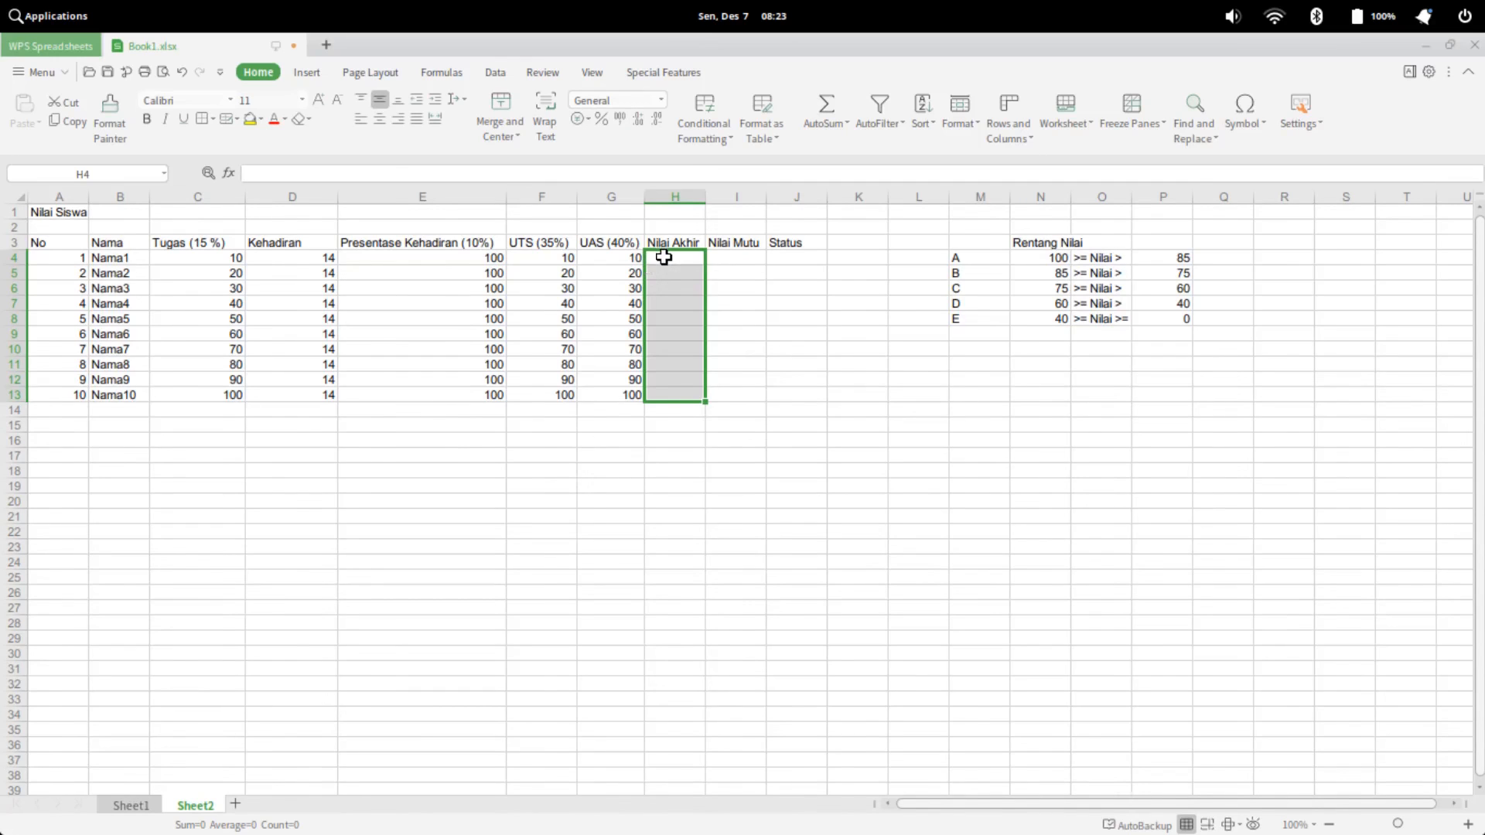
Look over the empty Nilai Akhir, Nilai Mutu and Status columns and the extent of the Nilai Siswa table
drag(668, 258, 665, 381)
drag(722, 258, 716, 361)
drag(777, 256, 795, 379)
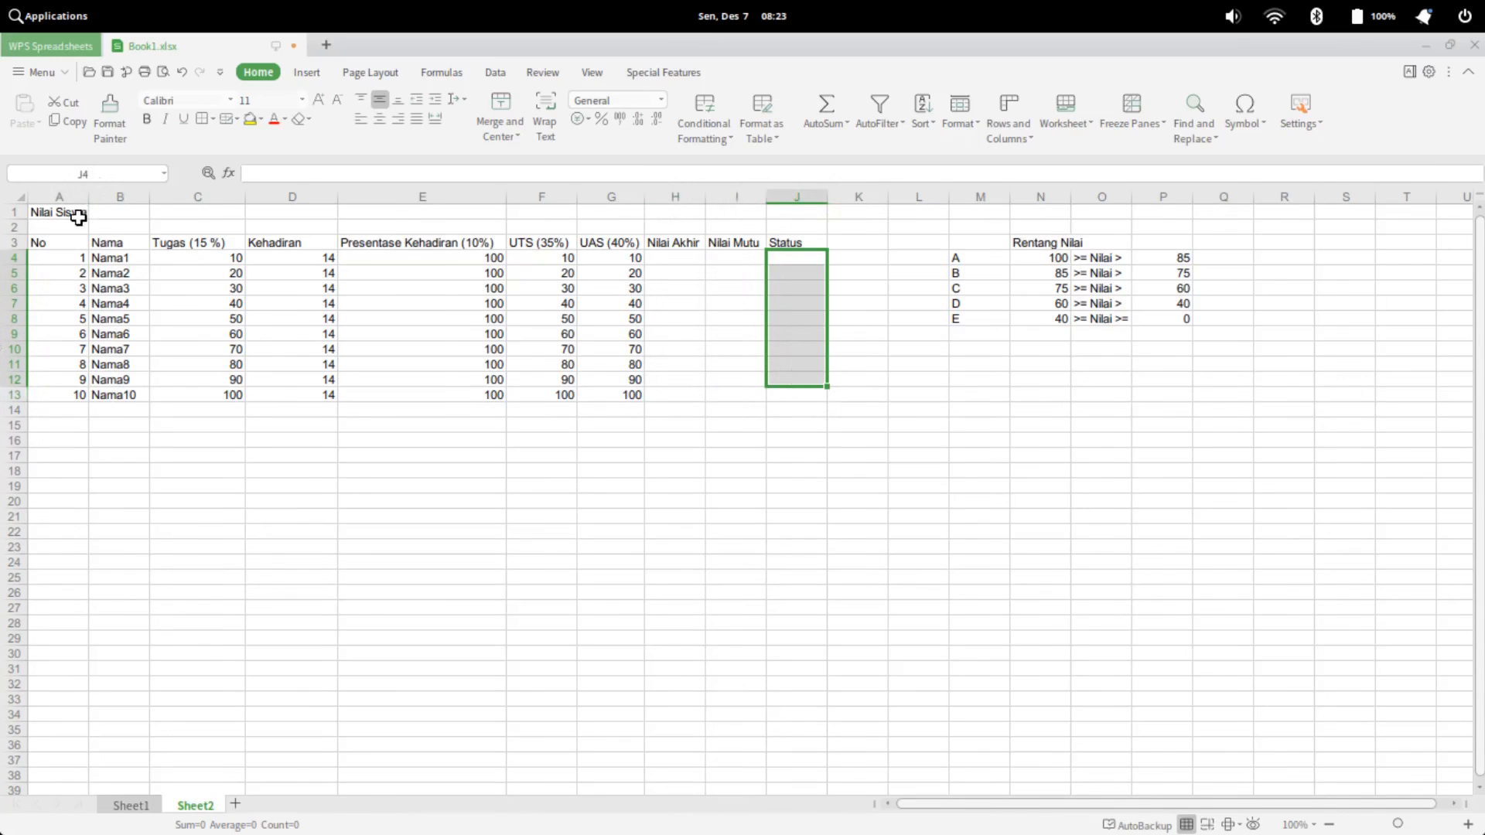
drag(46, 212, 796, 398)
click(146, 378)
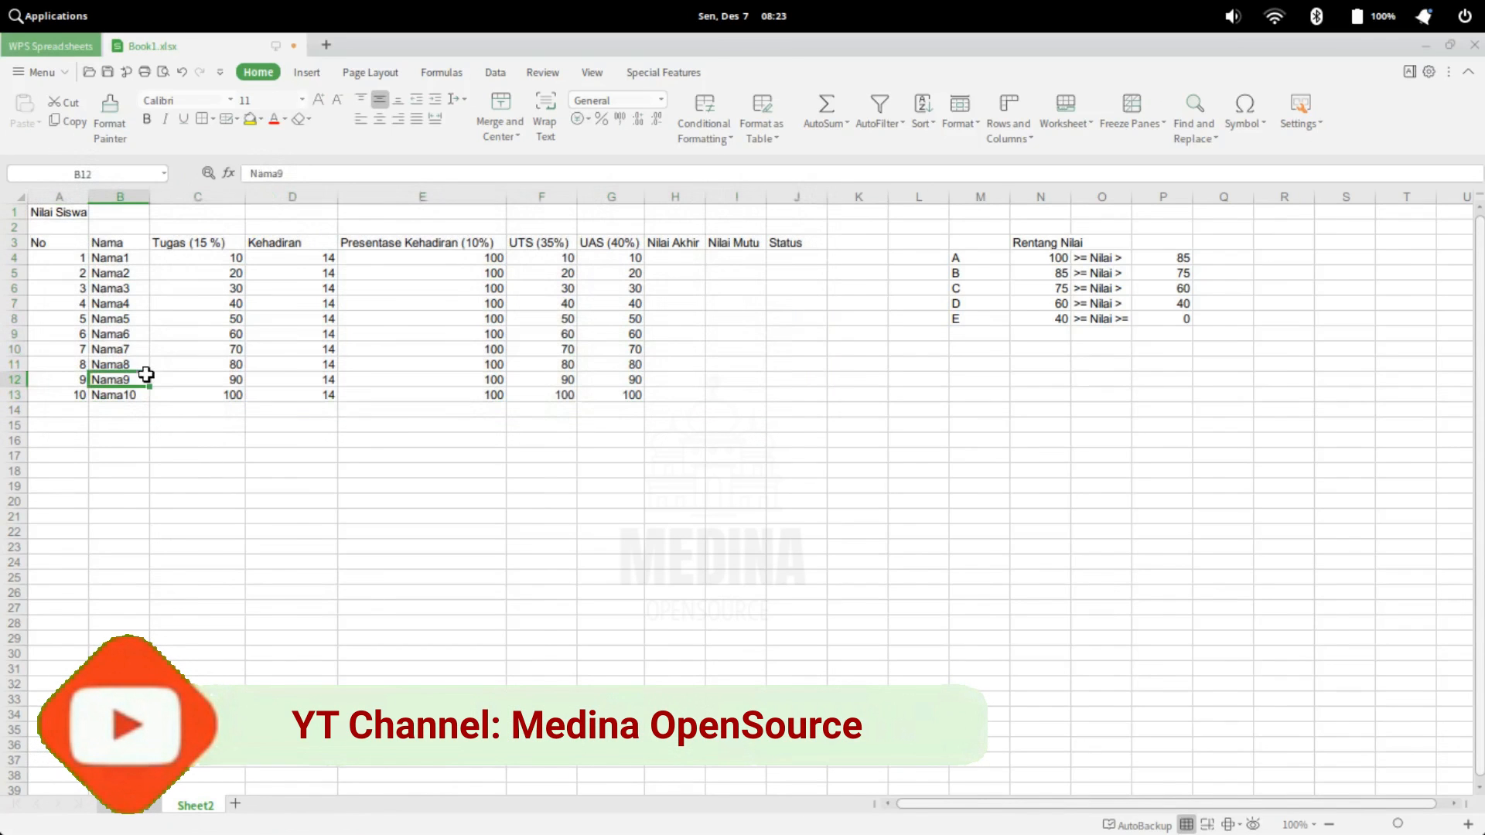
Examine the table's column headings from No to Status, including the weights of Tugas, Presentase Kehadiran, UTS and UAS
click(47, 246)
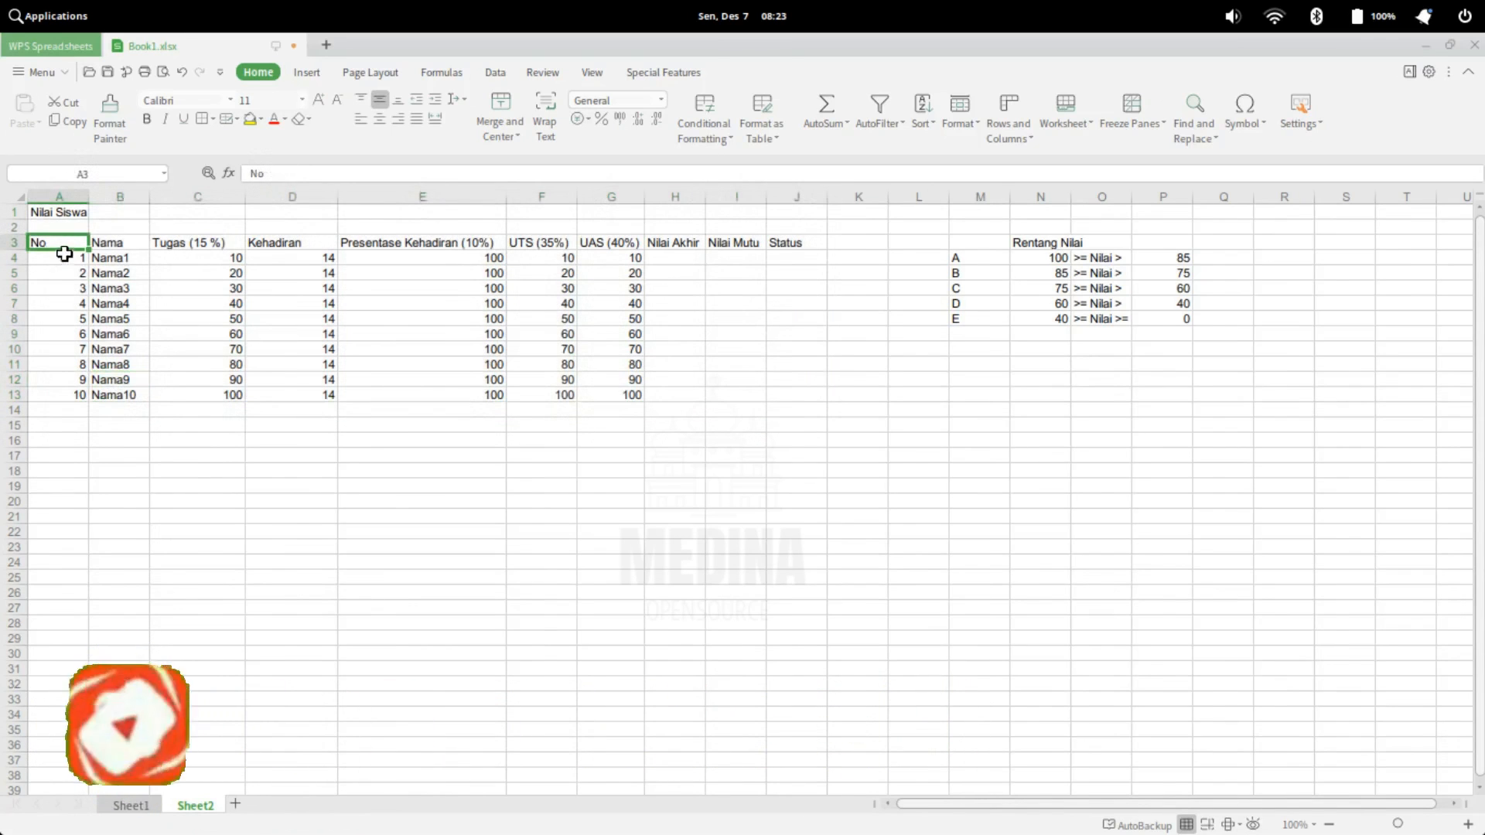
click(125, 240)
key(Right)
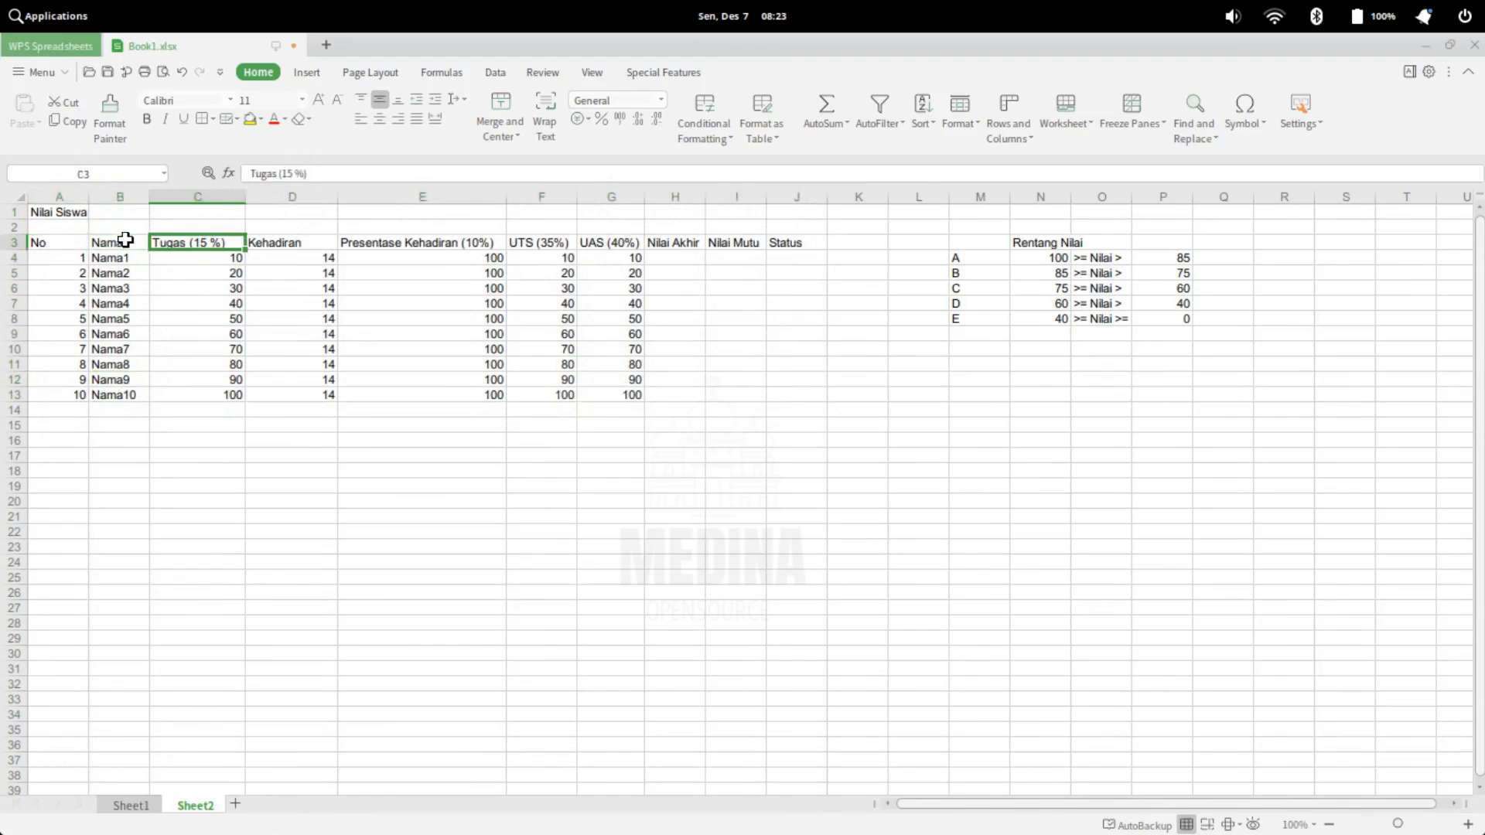
key(Right)
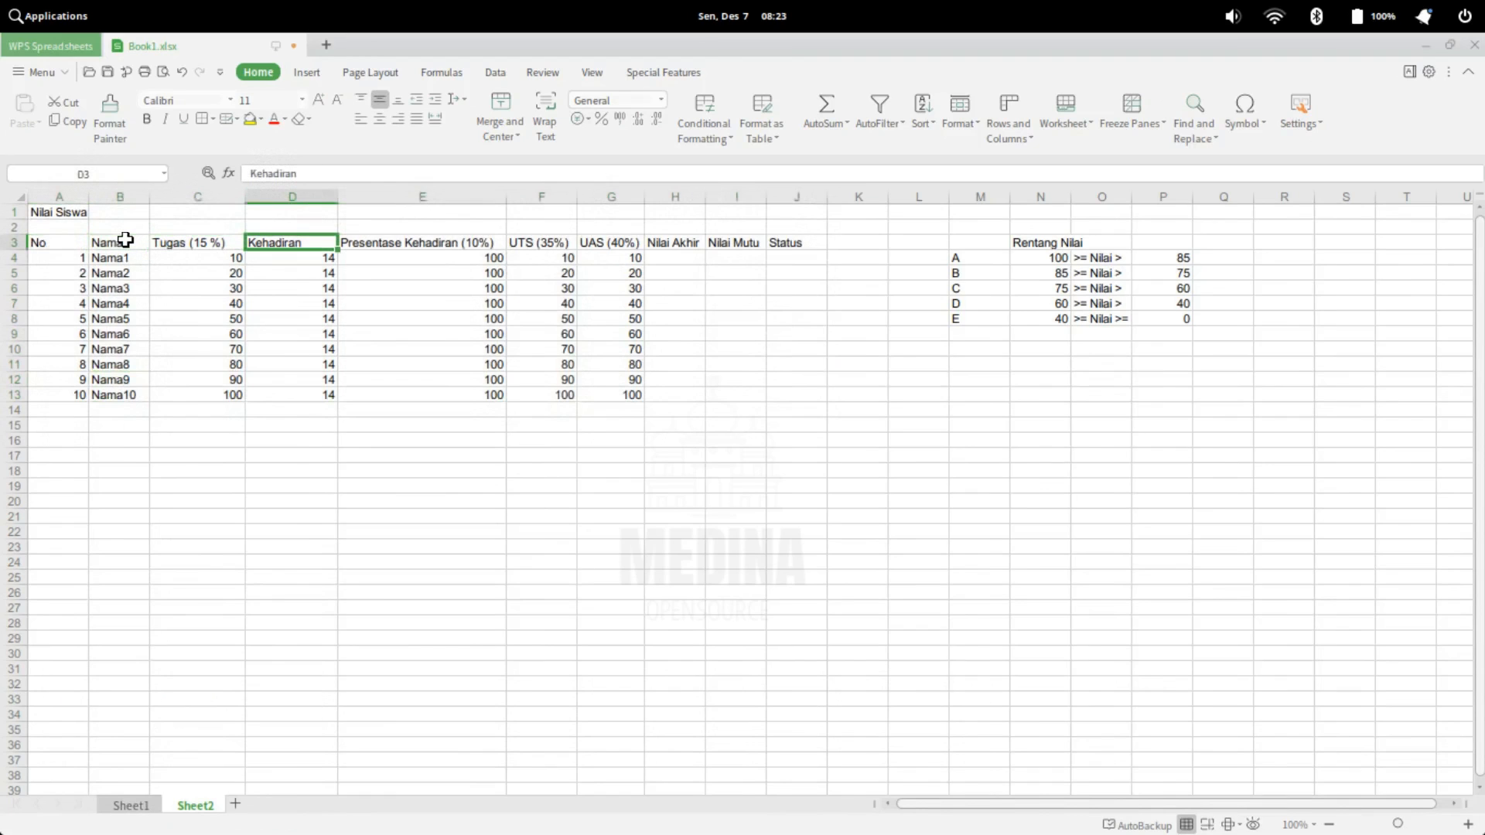
key(Right)
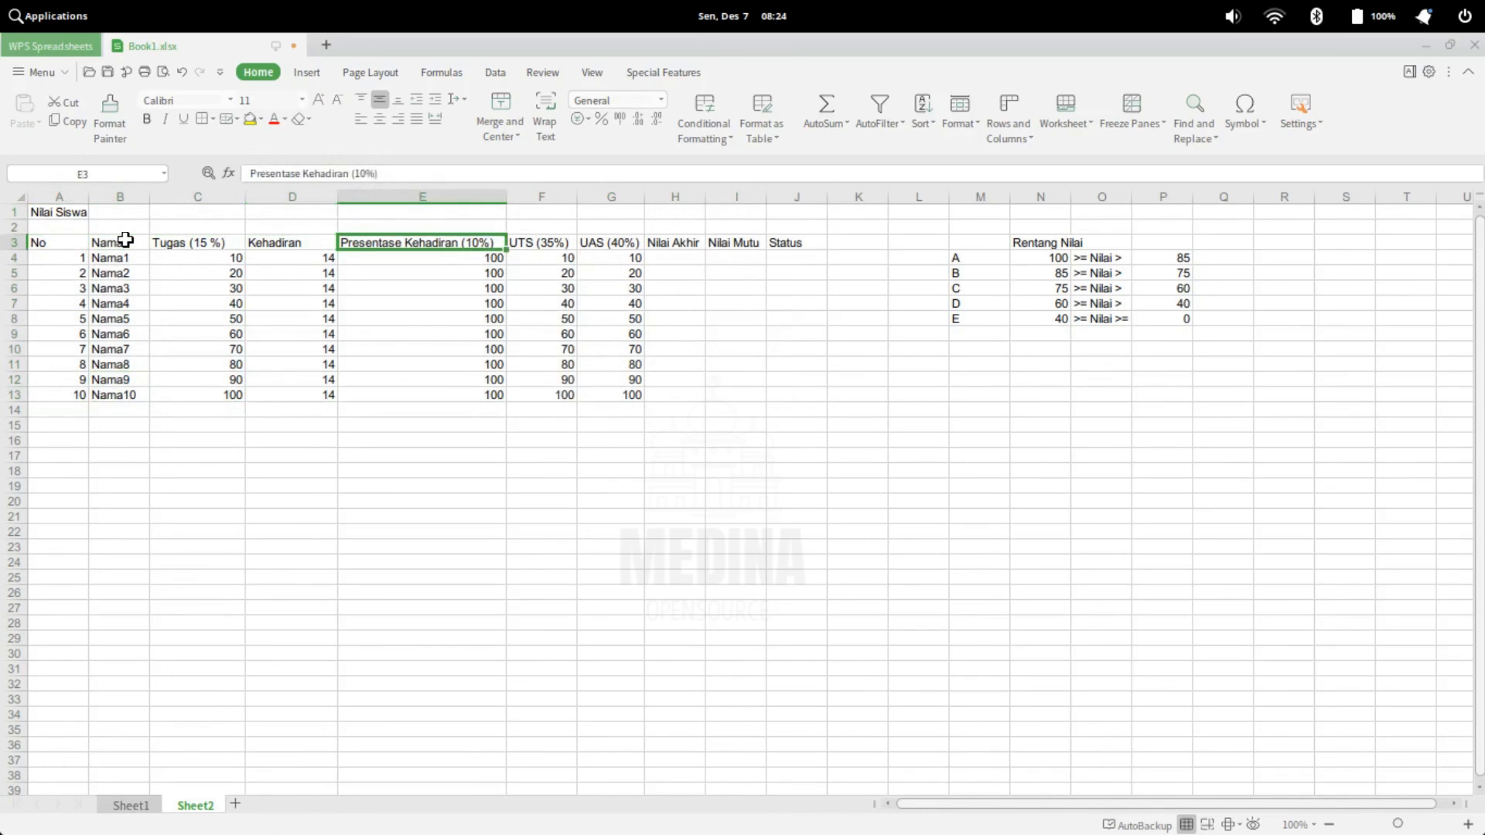
key(Right)
key(Right)
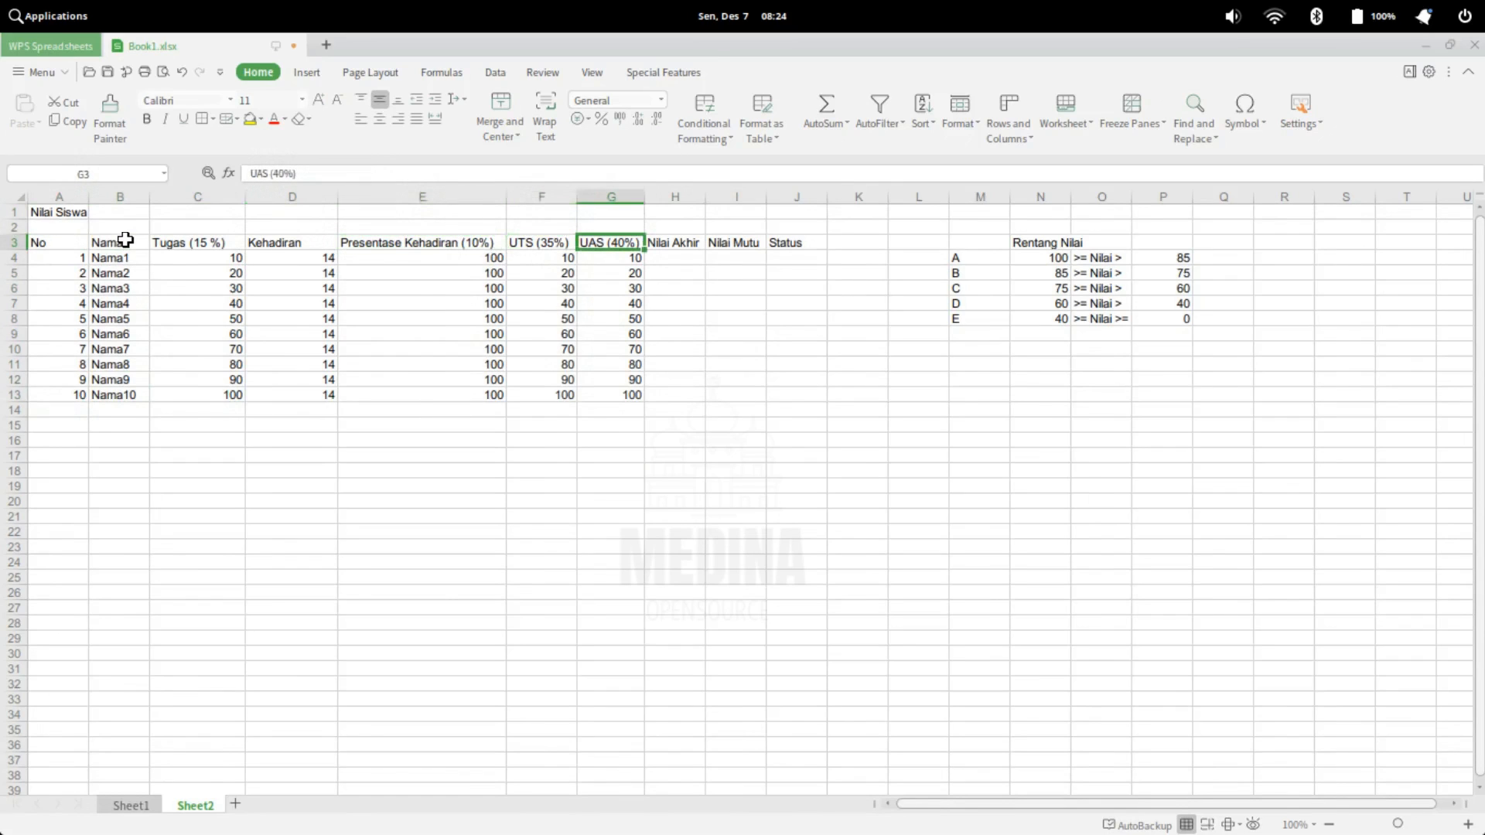
key(Right)
key(Right)
key(Right)
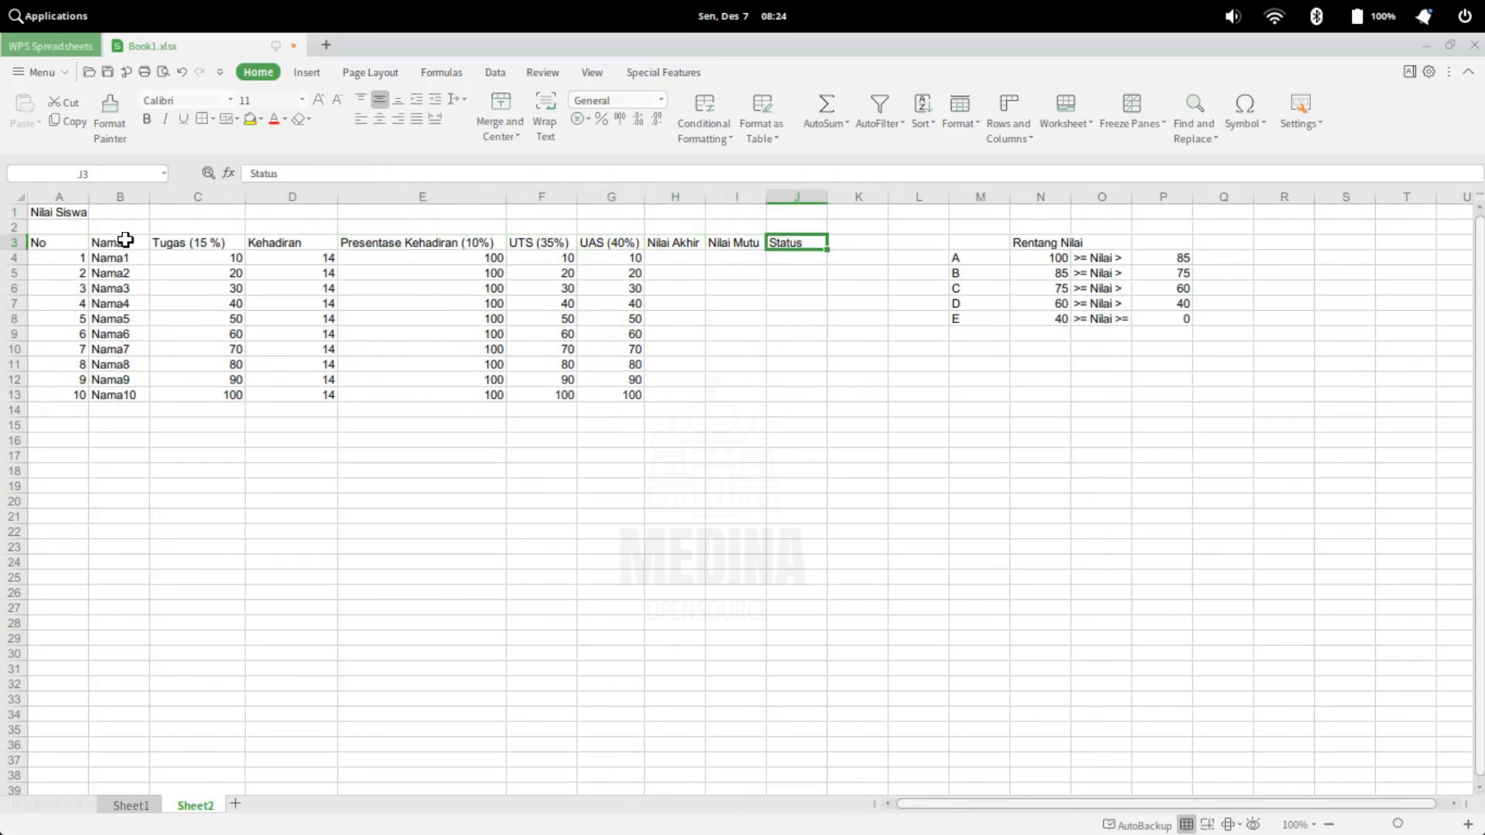
click(200, 244)
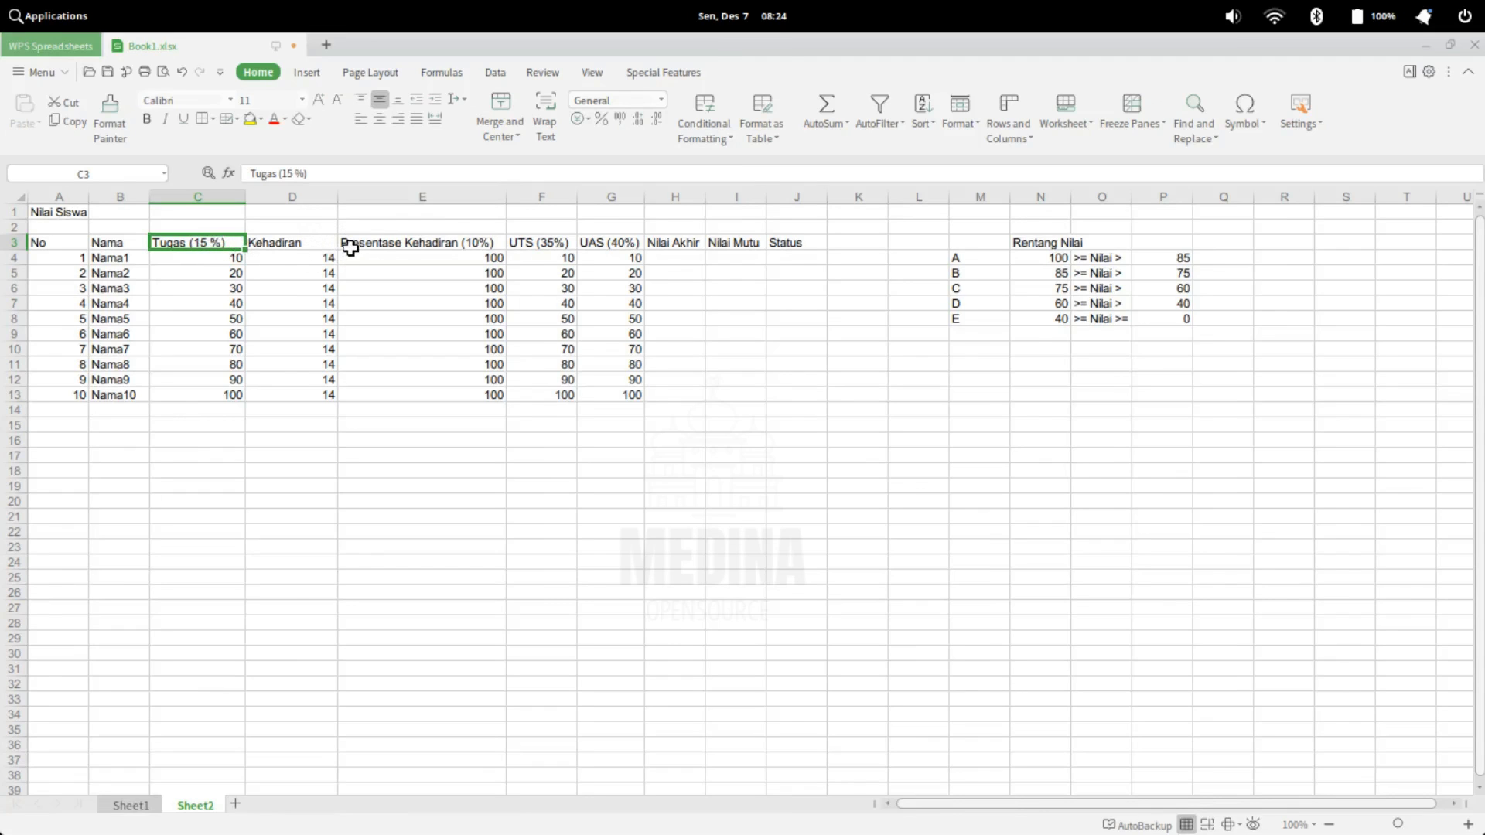
click(479, 243)
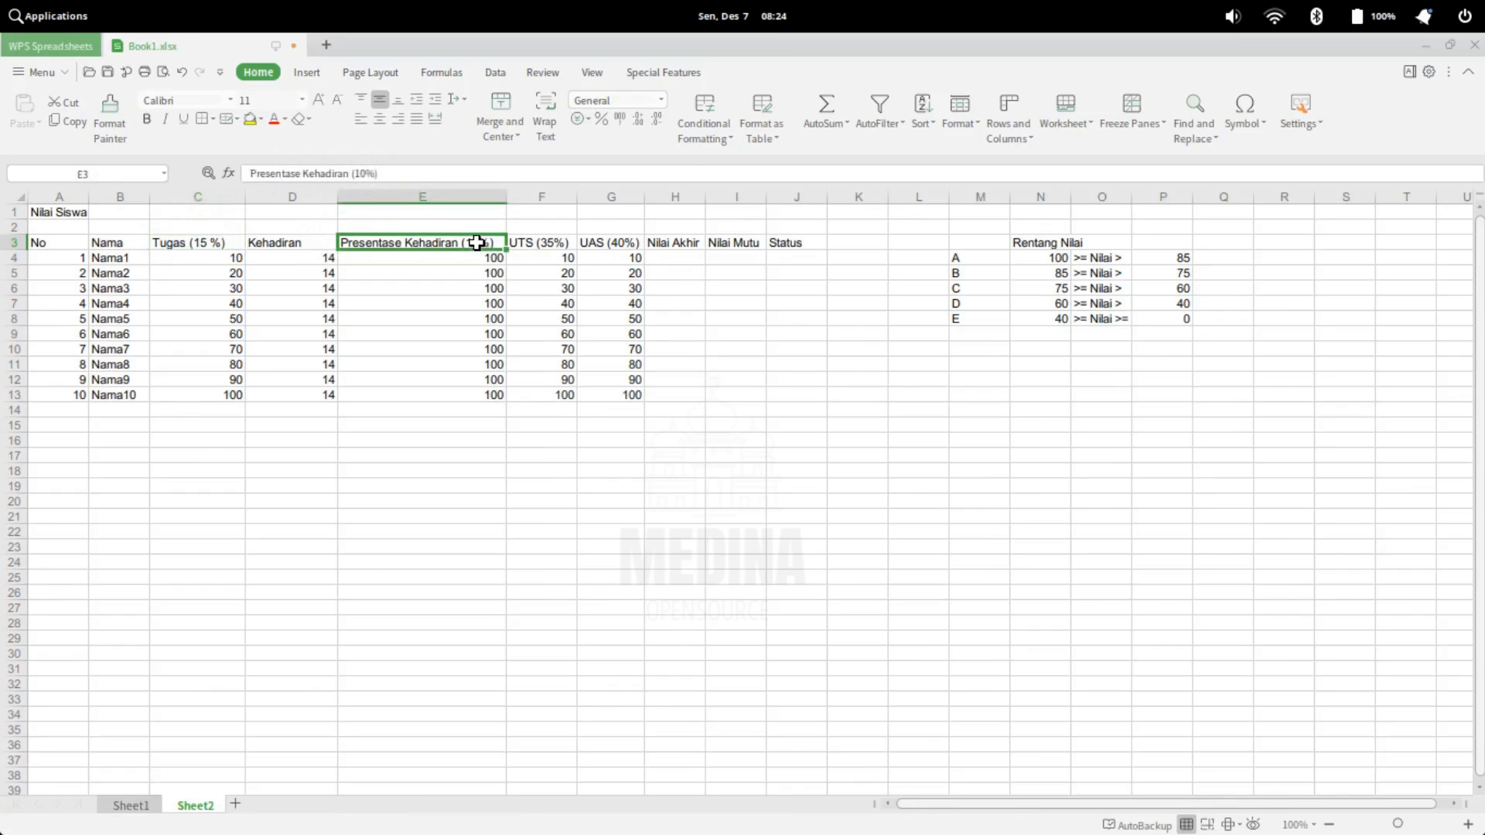
click(565, 245)
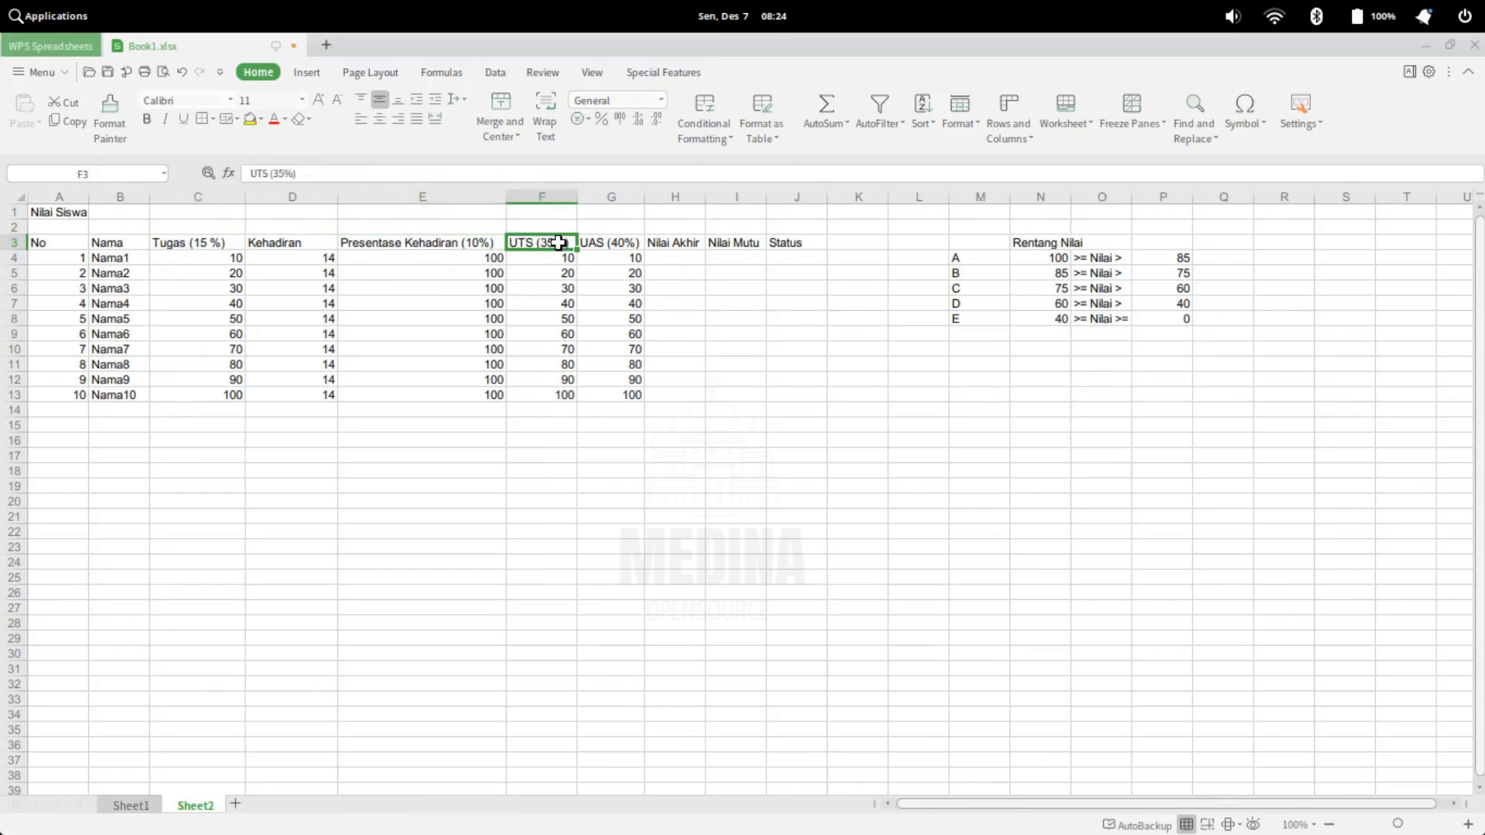
click(626, 247)
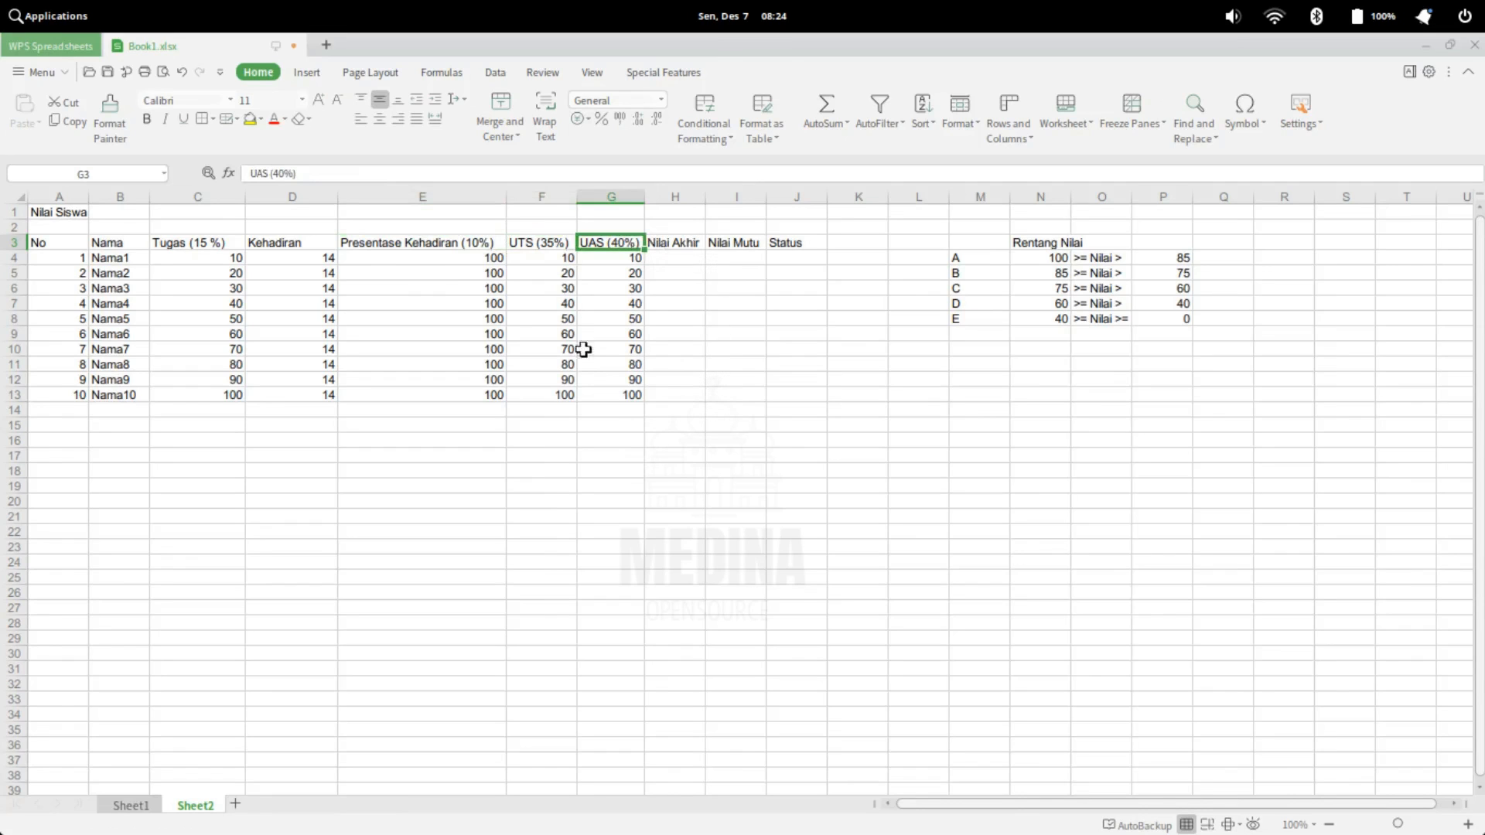
Review the student entries in the Nama, Tugas and Kehadiran columns, rows 4 to 13
click(101, 256)
drag(100, 256, 94, 394)
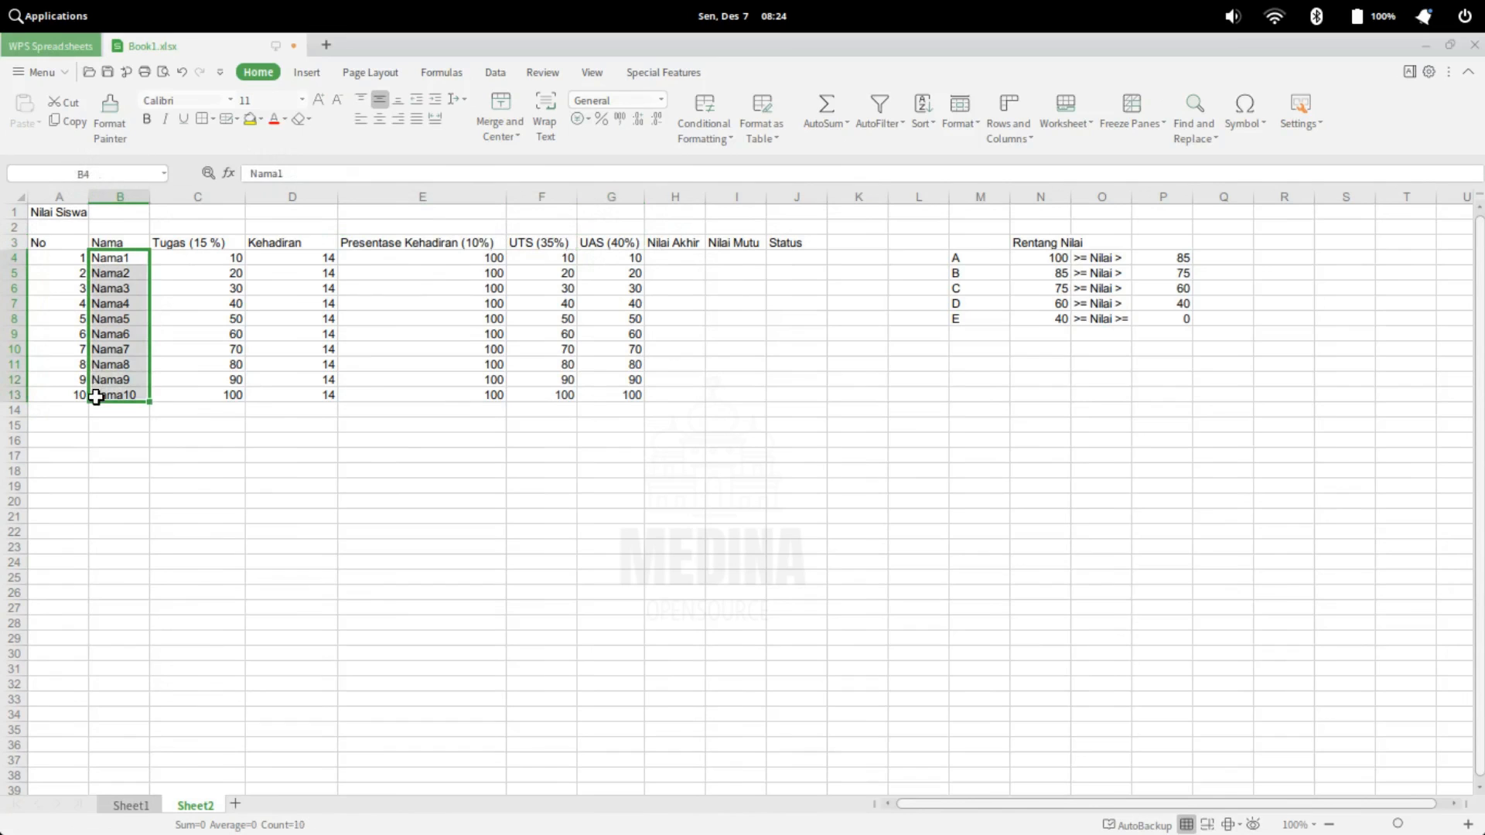
click(220, 259)
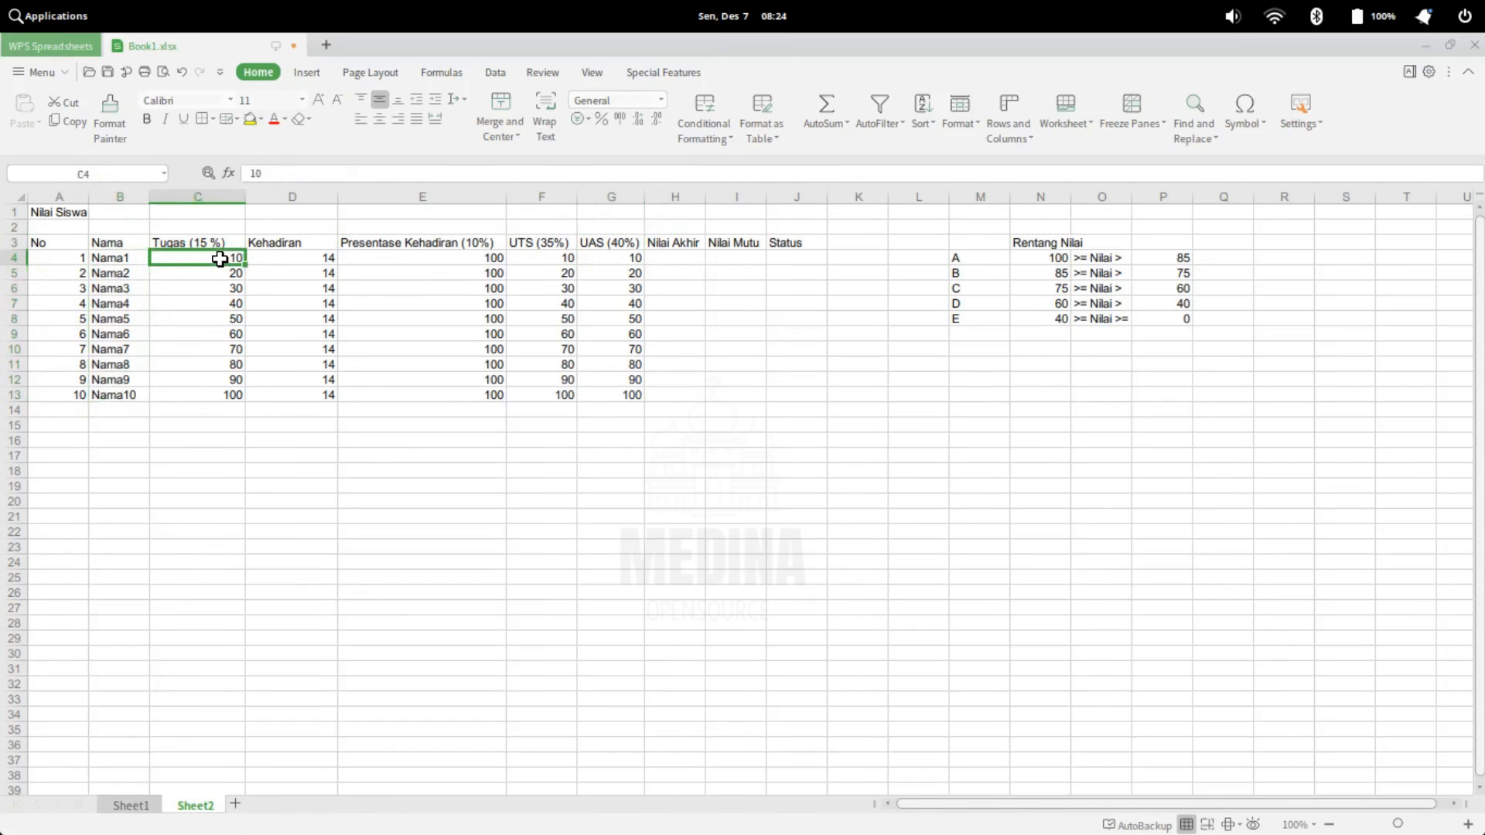
drag(219, 262, 212, 392)
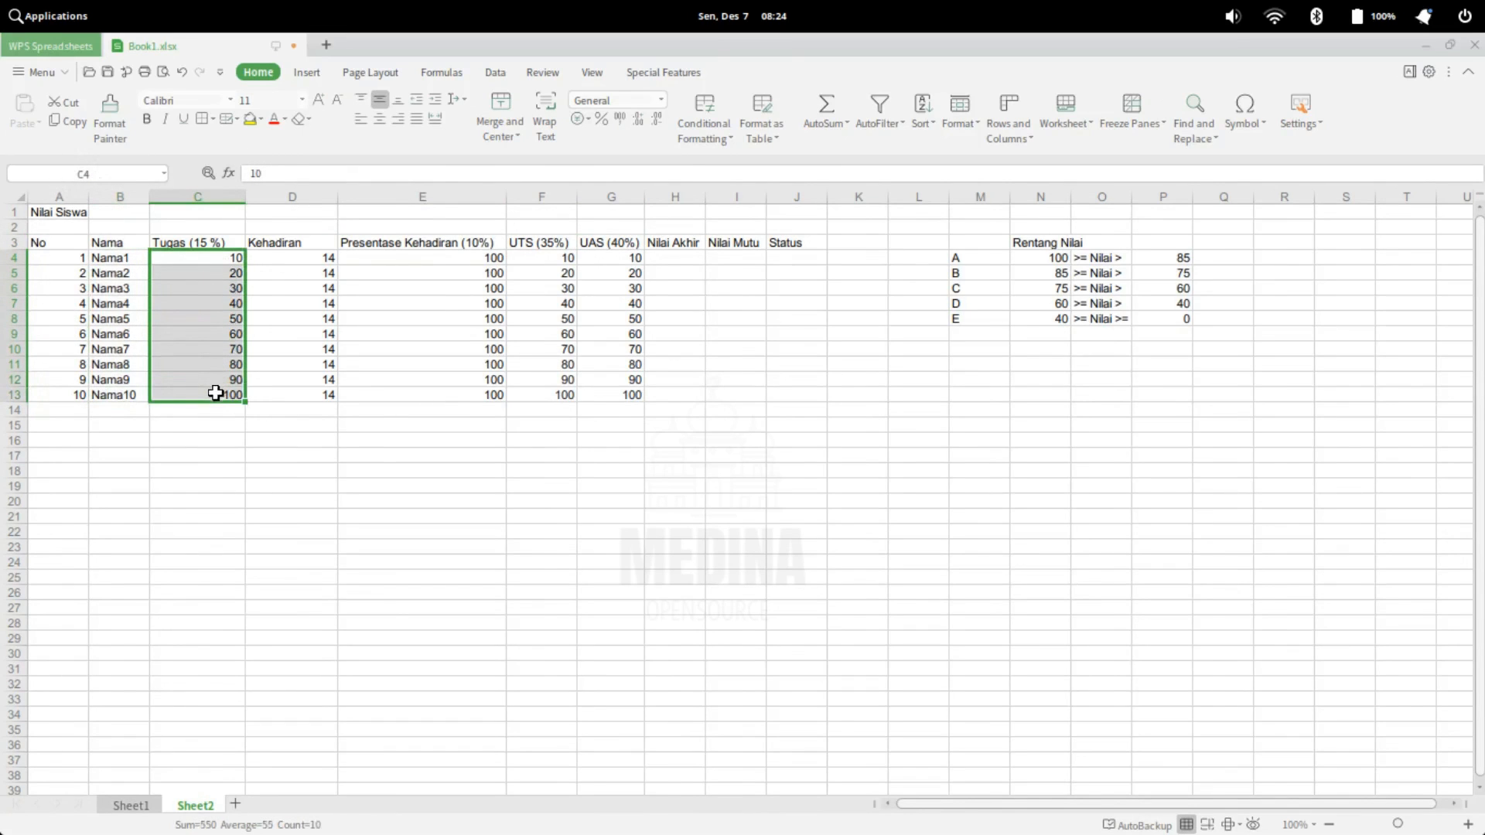
drag(320, 257, 320, 398)
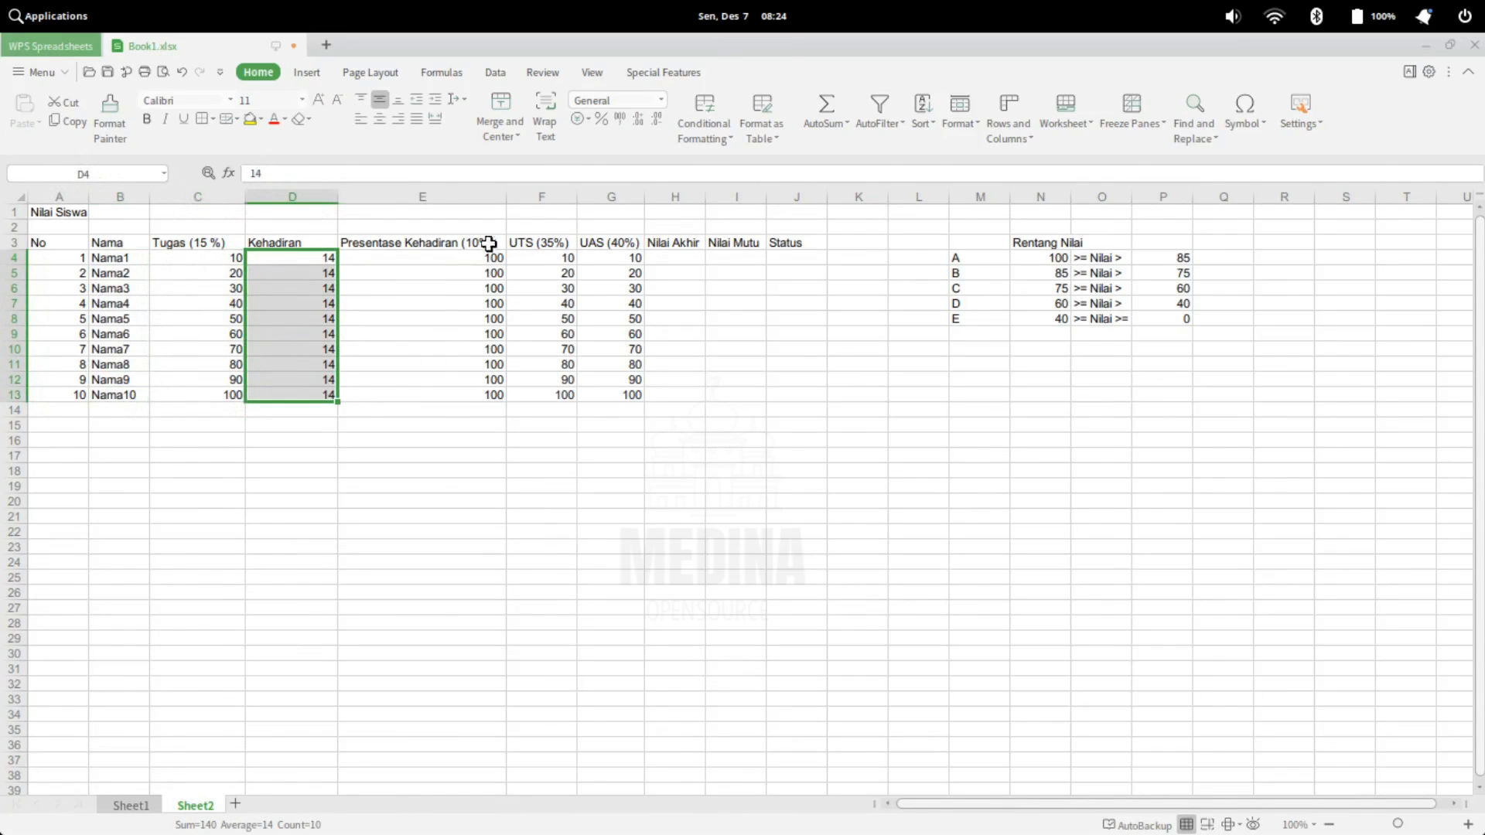
Inspect the Presentase Kehadiran column and the formula that calculates the attendance percentage in E4
click(462, 256)
drag(460, 257, 464, 382)
click(448, 318)
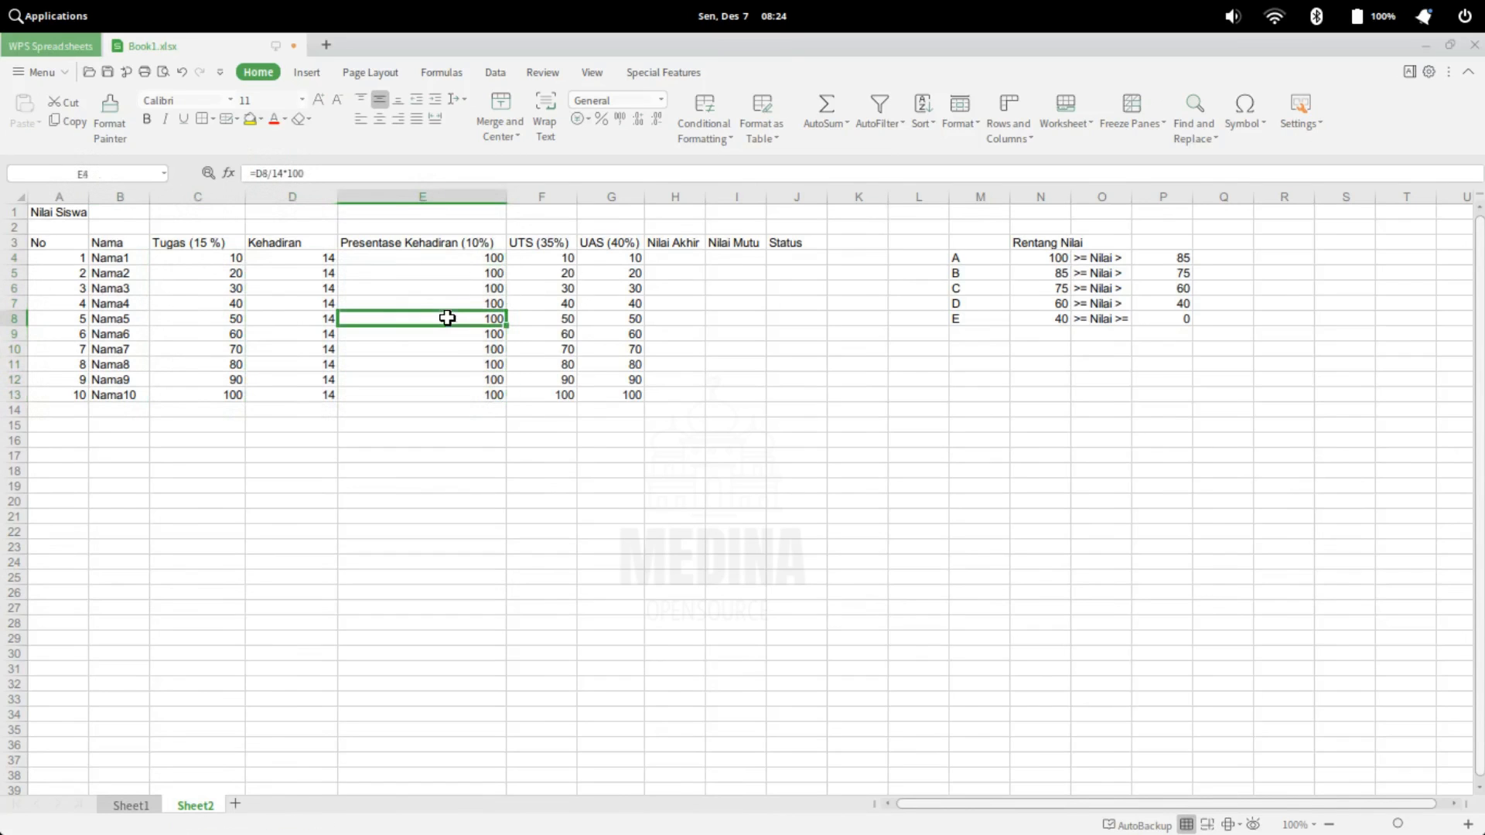
click(457, 261)
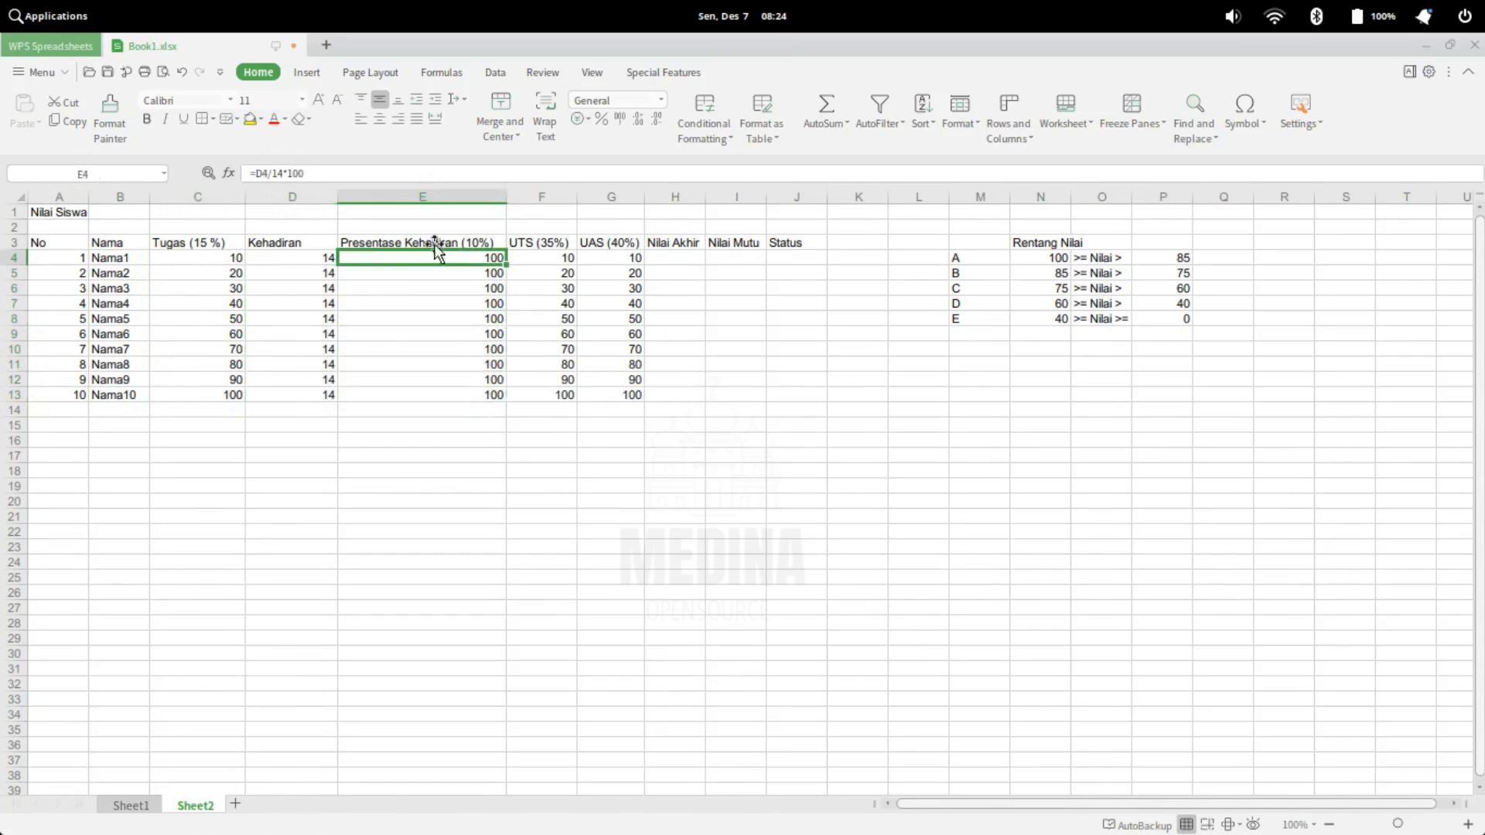
click(287, 173)
drag(319, 174, 252, 174)
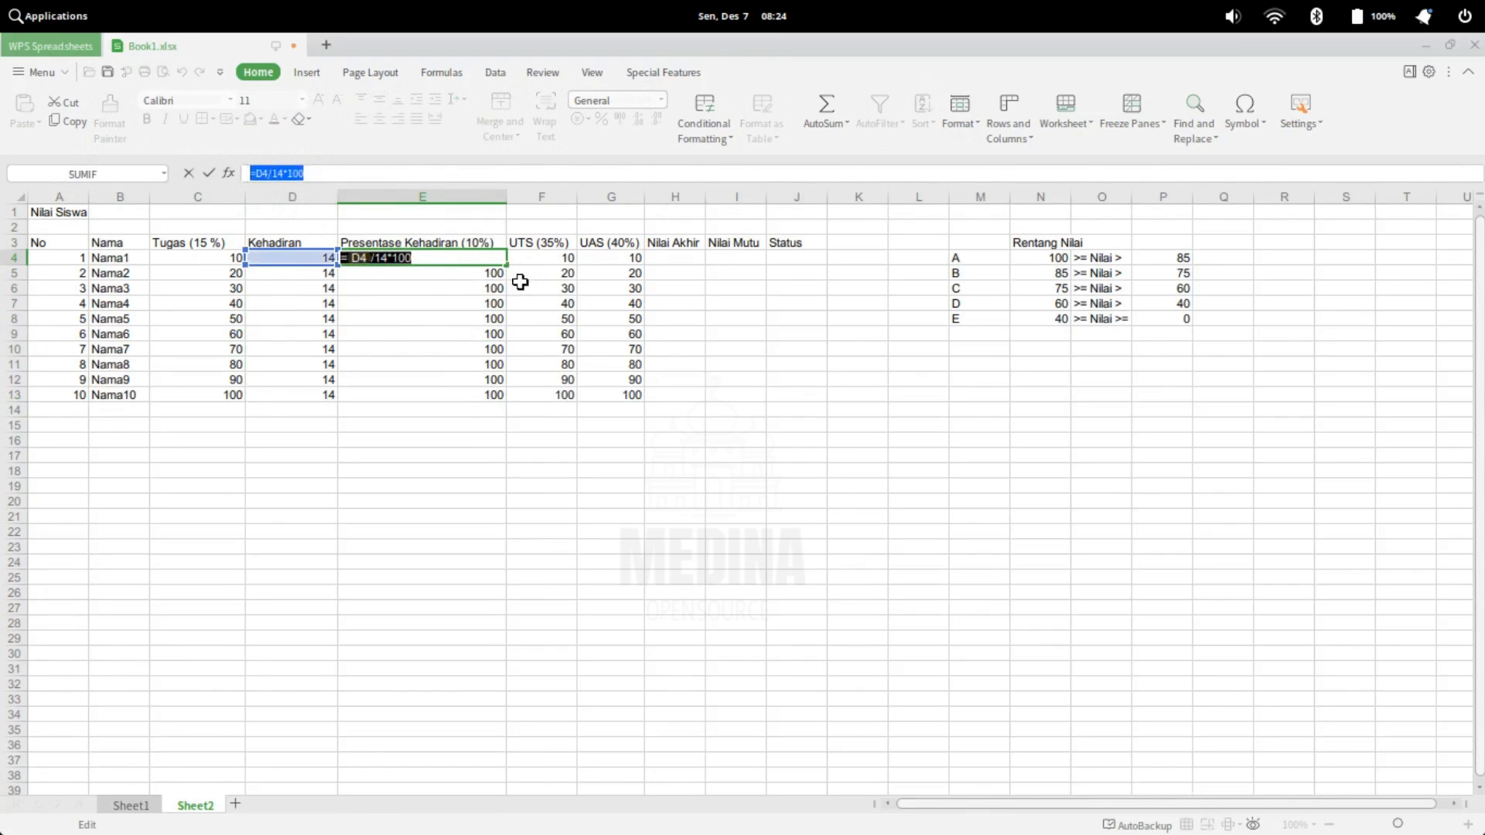
key(Return)
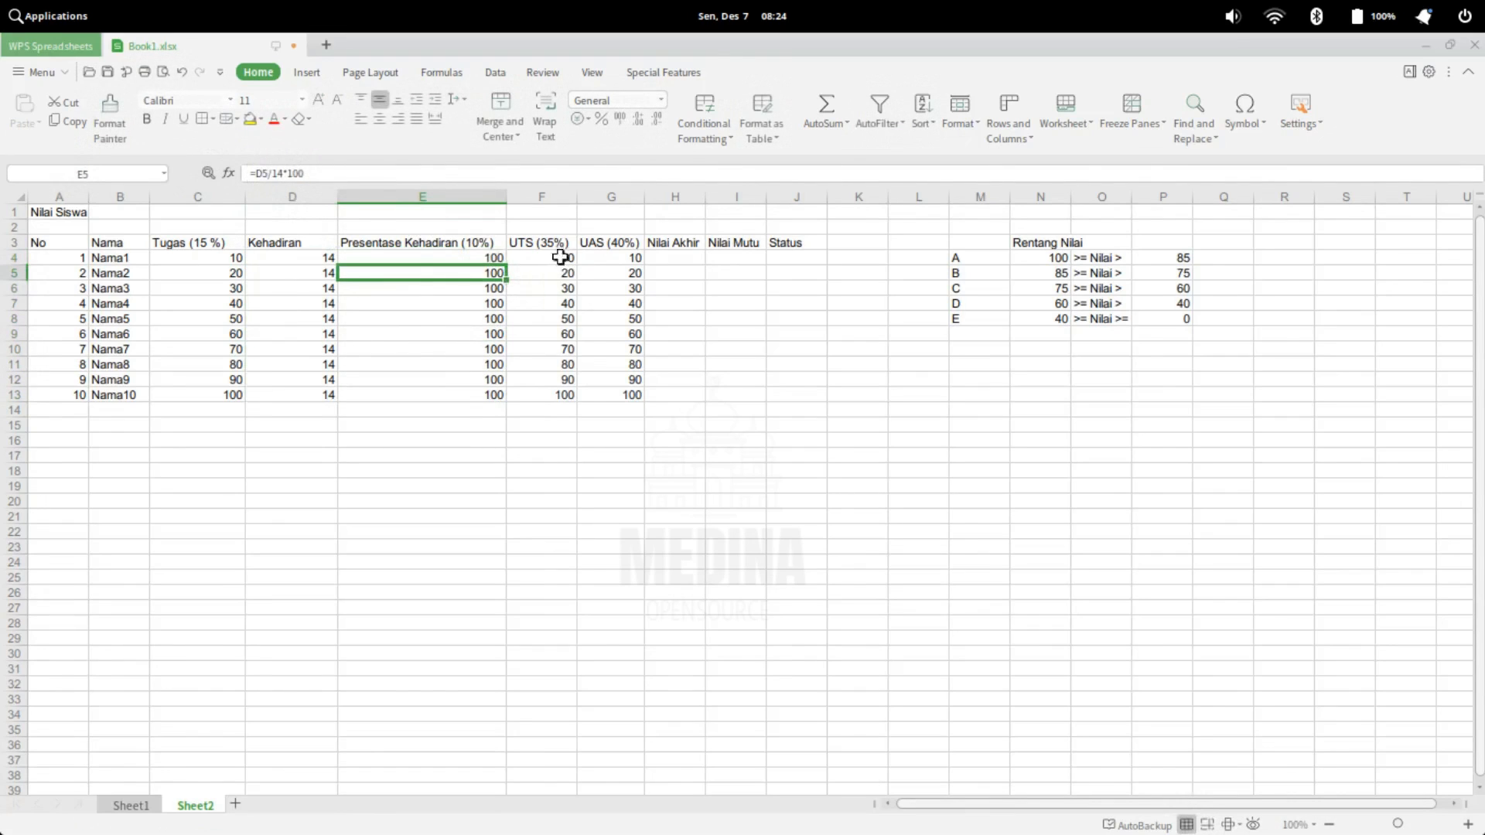
Set the Kehadiran values in D4 to D7 to 13, 12, 11 and 10 to test the attendance percentage formula
click(331, 260)
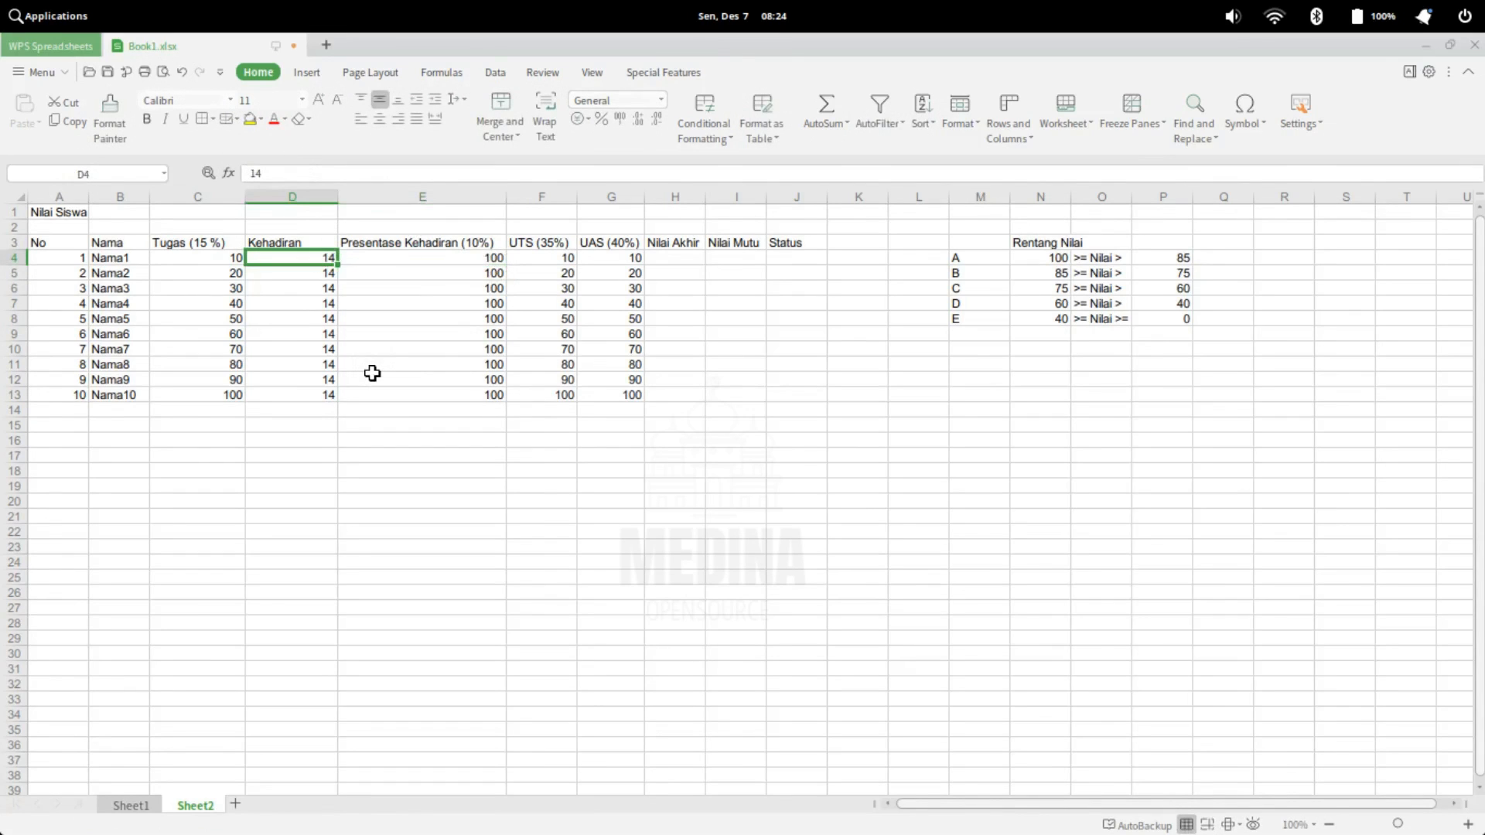
text(13)
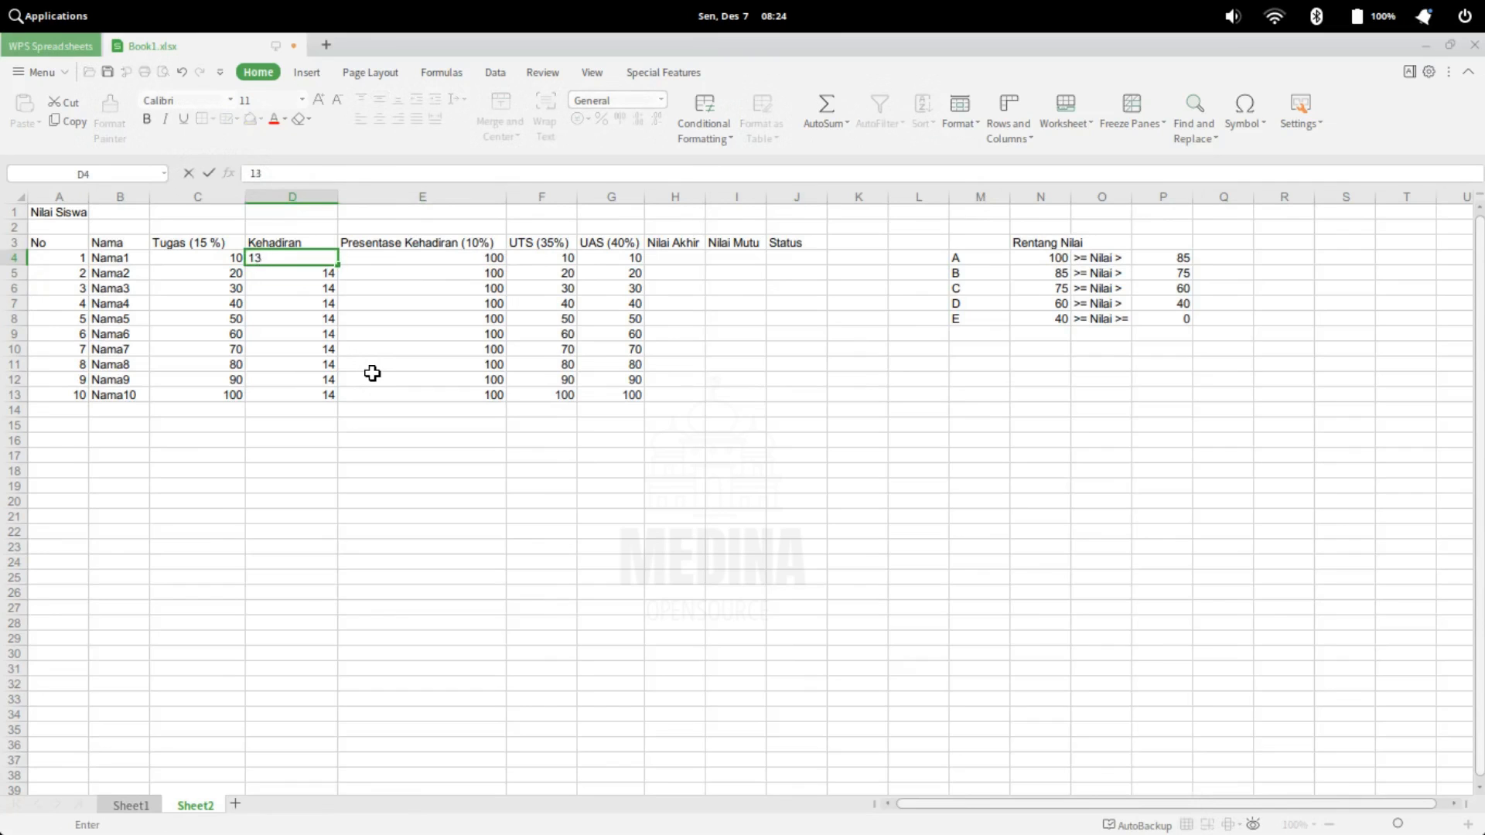
key(Return)
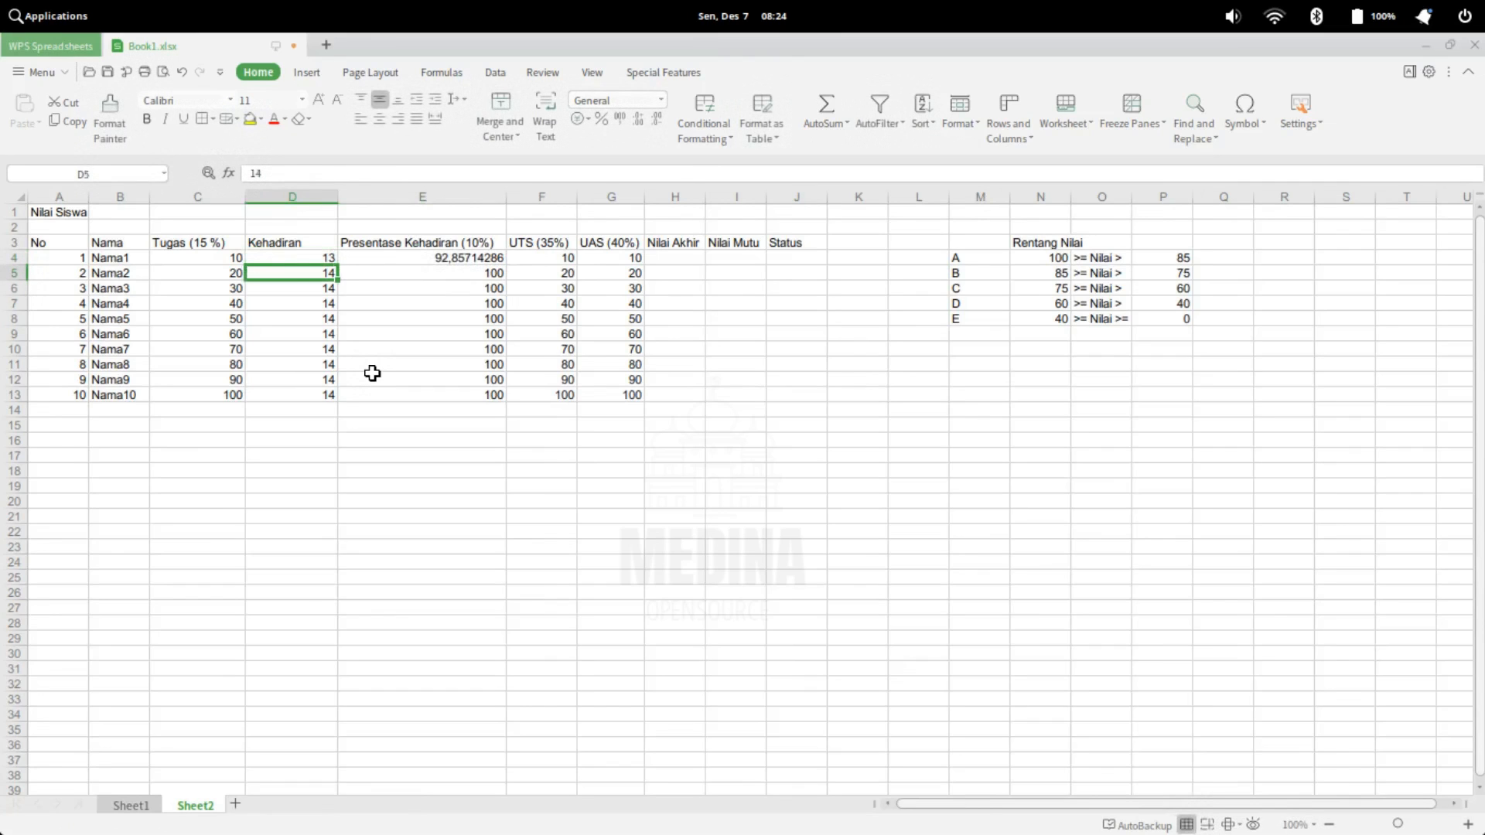
text(12)
key(Return)
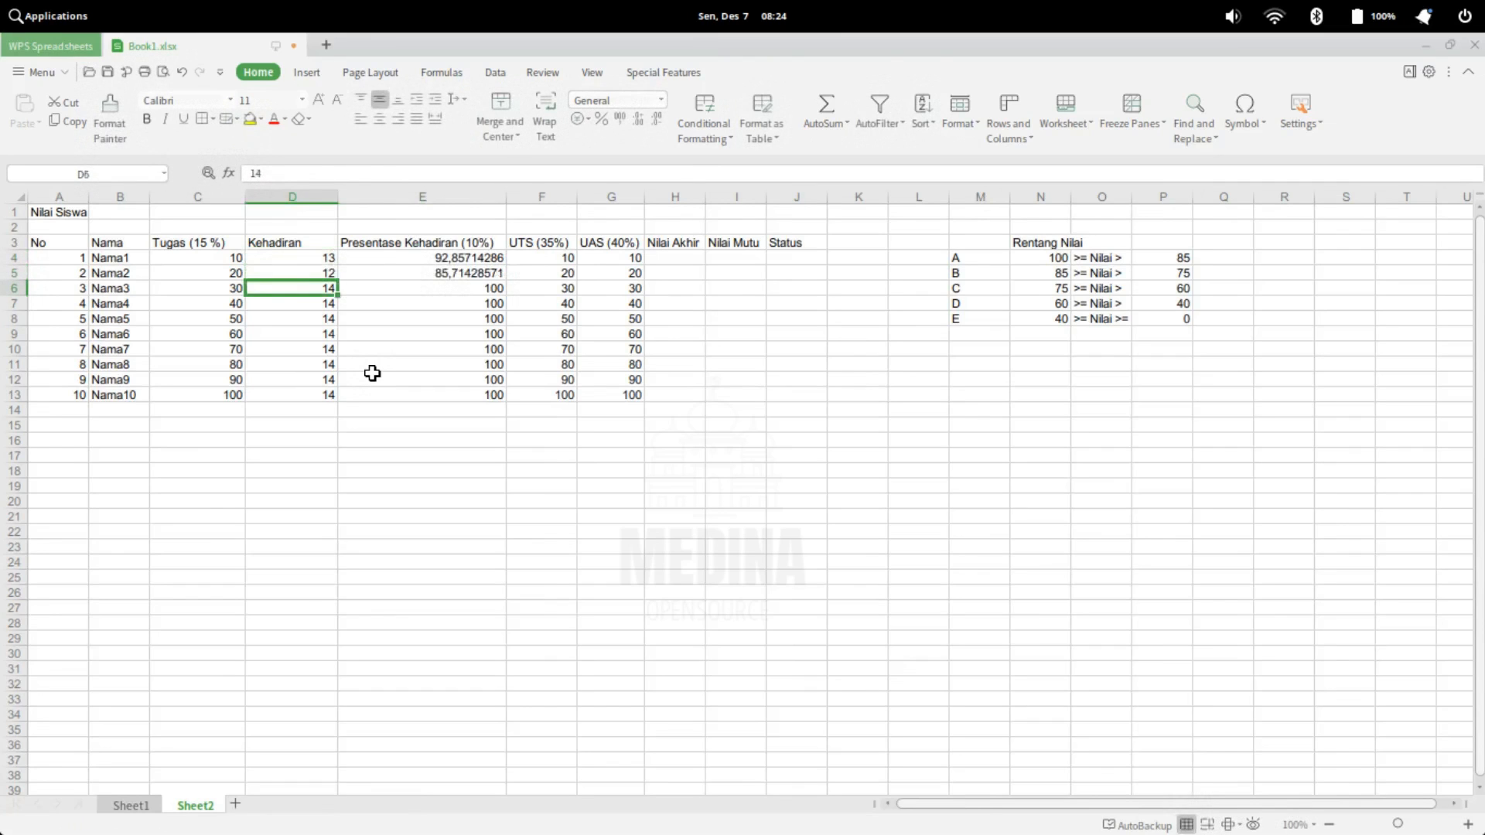
text(11)
key(Return)
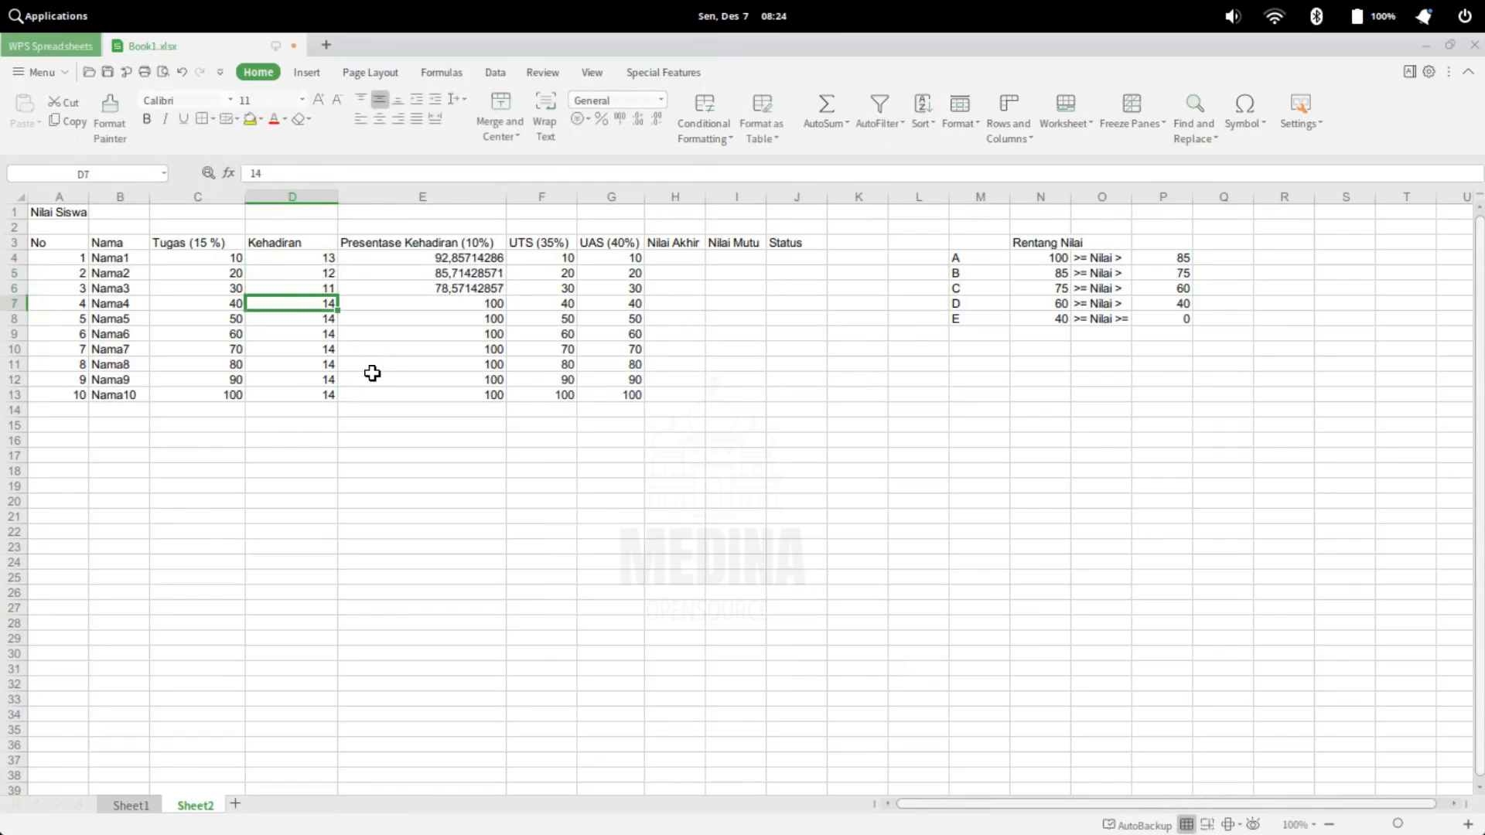
text(10)
key(Return)
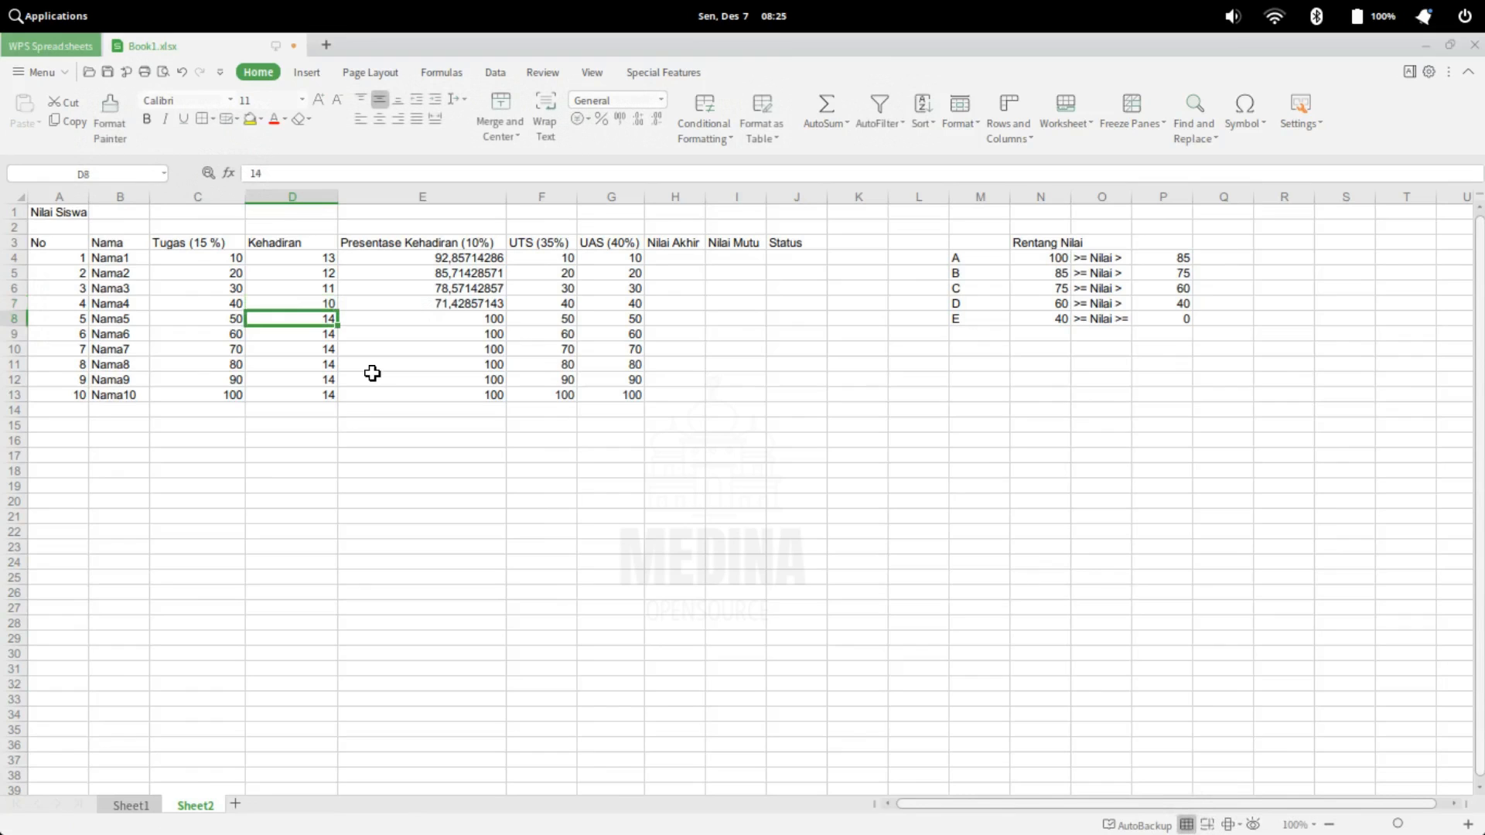
Undo the test changes to the Kehadiran values in D4 to D7
key(ctrl+z)
key(ctrl+z)
key(ctrl+z)
key(ctrl+z)
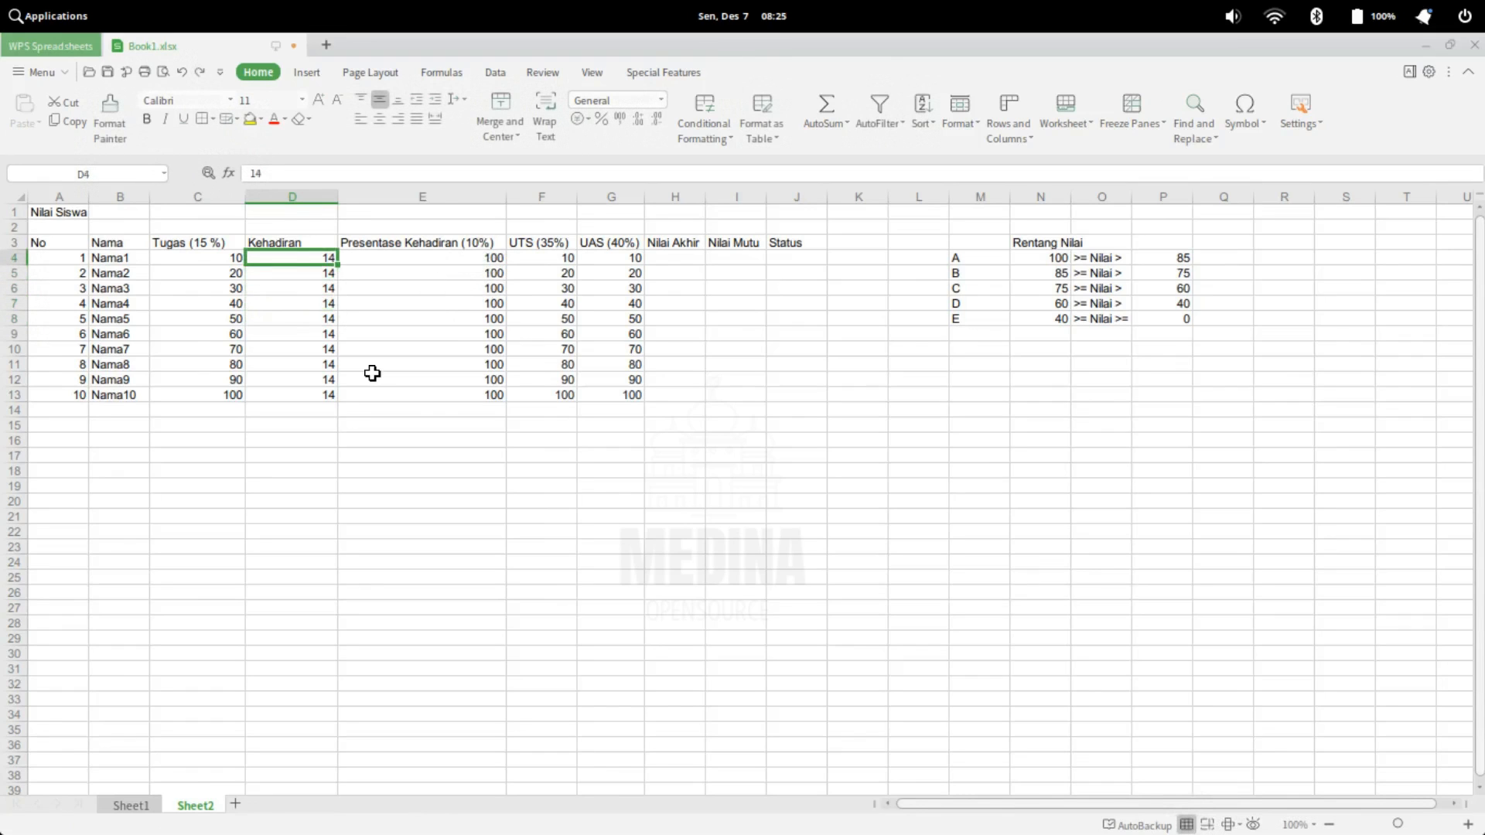
Review the UTS and UAS scores of all students in rows 4 to 13
click(554, 258)
drag(554, 258, 564, 393)
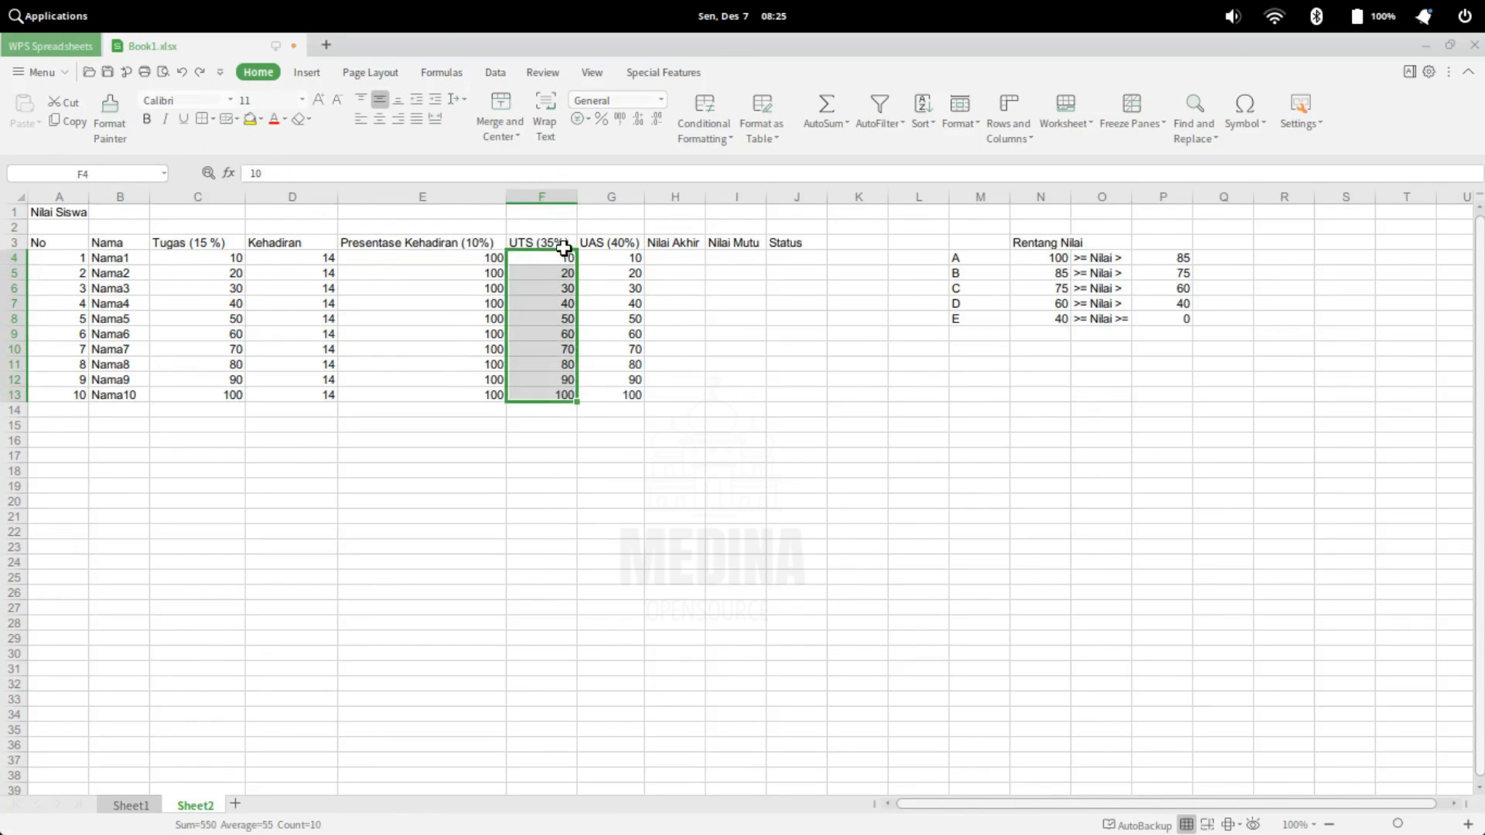
click(622, 260)
drag(622, 259, 630, 393)
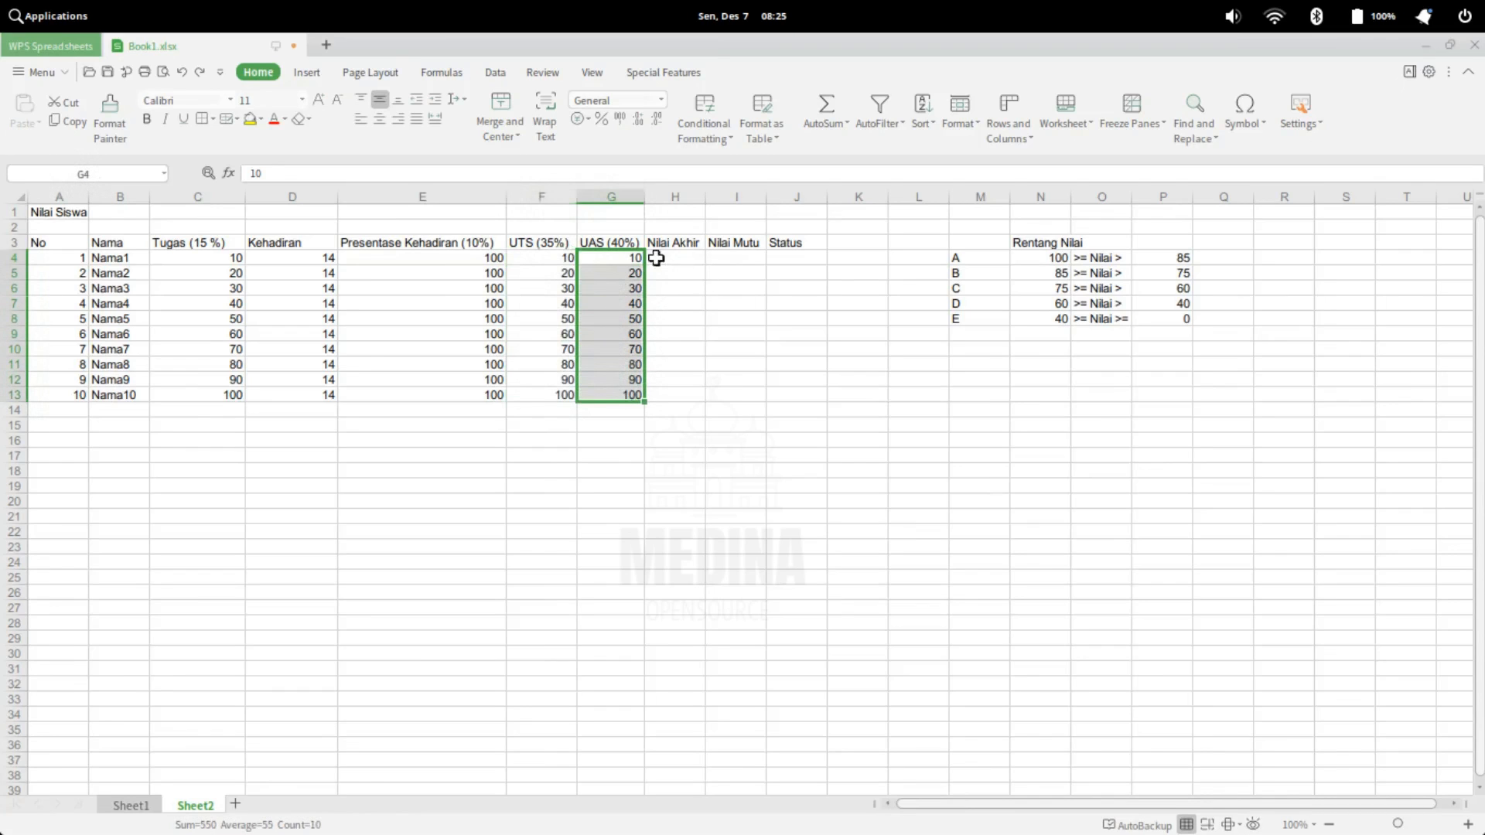
Enter the weighted Tugas formula =C4*15/100 in the first Nilai Akhir cell, H4
click(661, 255)
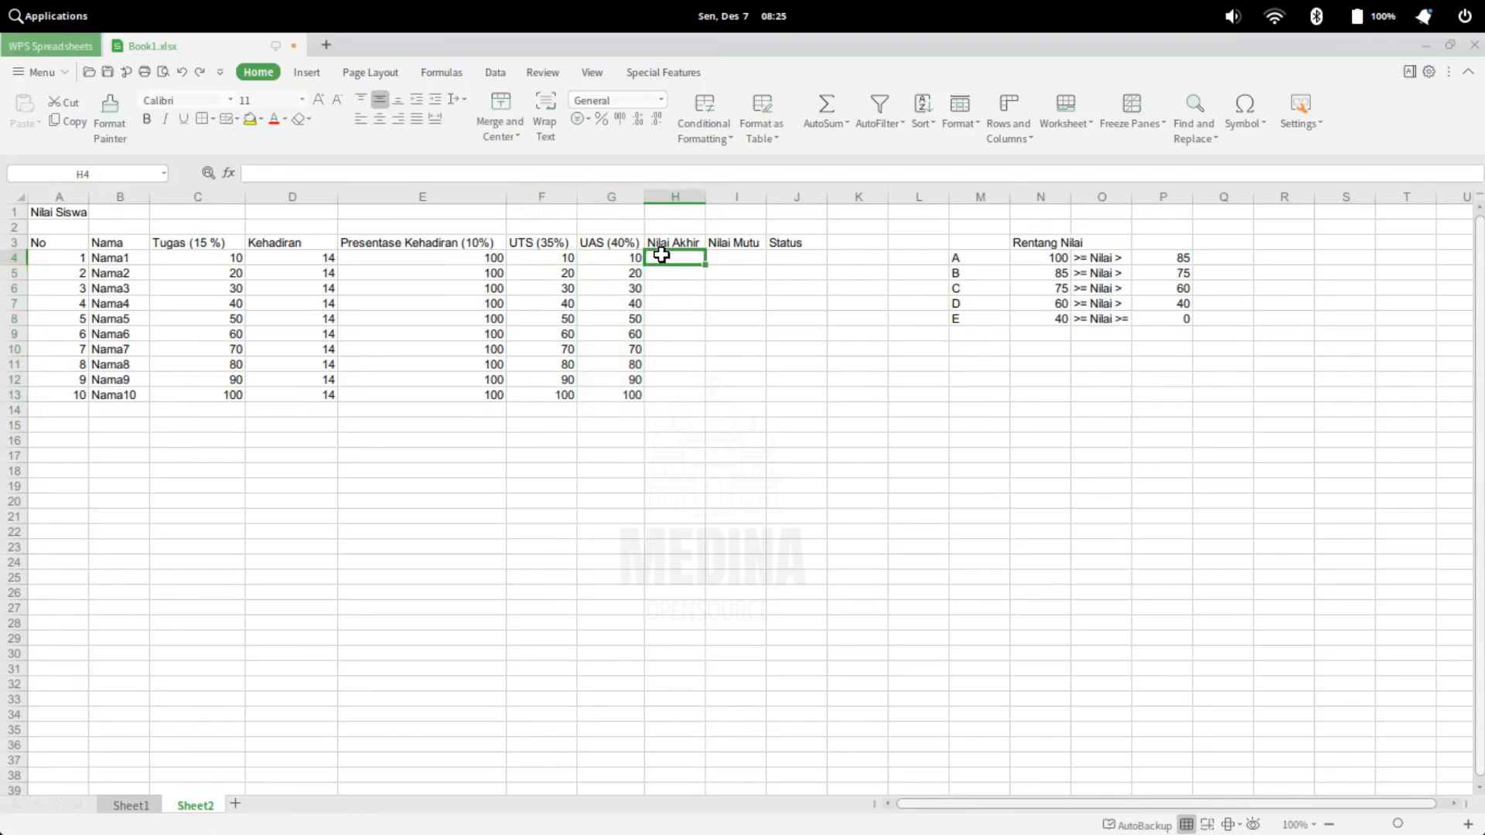
mouse_move(669, 256)
mouse_down()
mouse_move(663, 322)
mouse_move(666, 256)
mouse_up()
text(=)
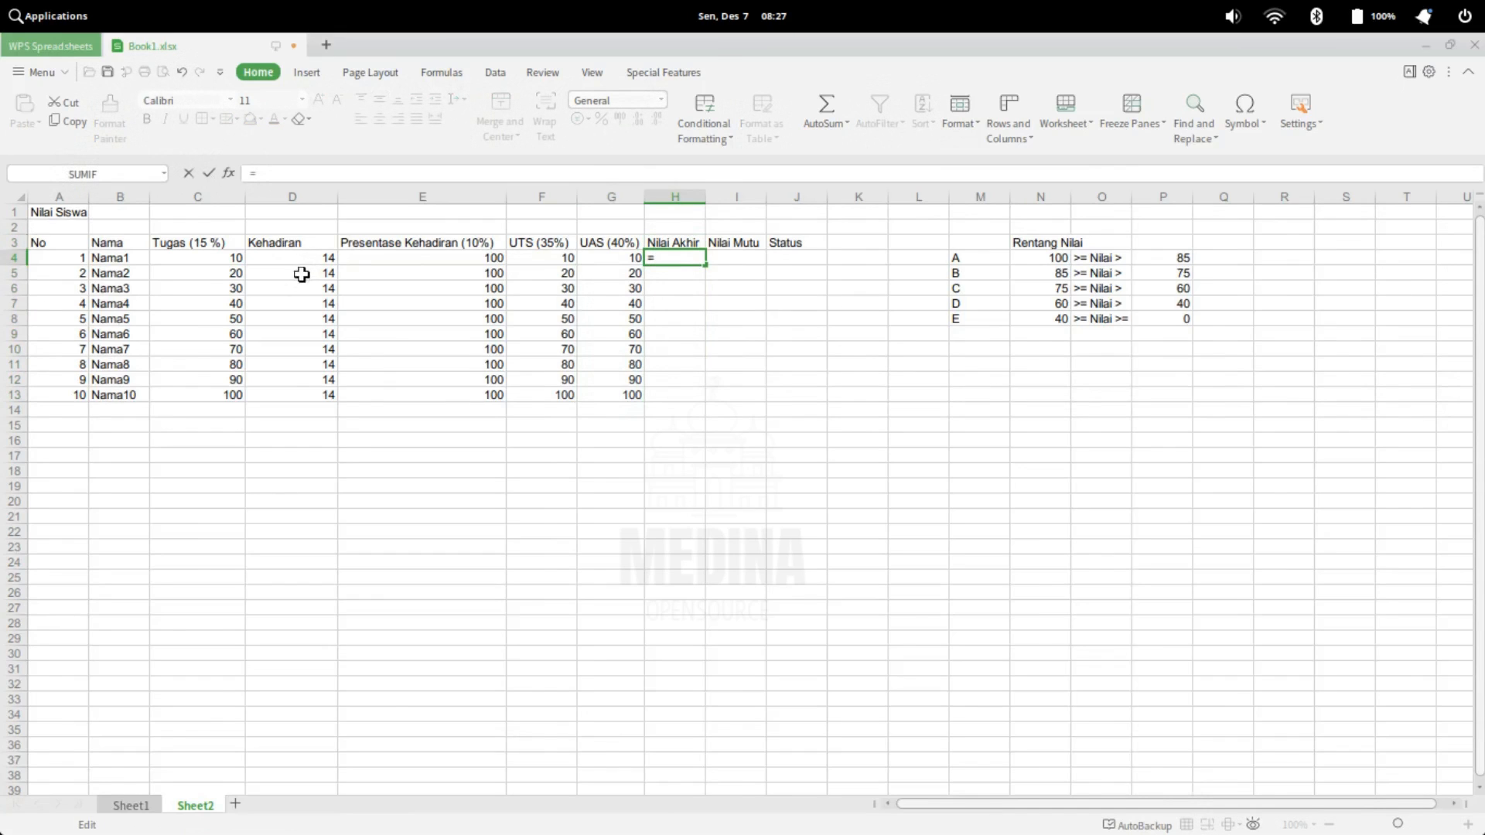
click(197, 259)
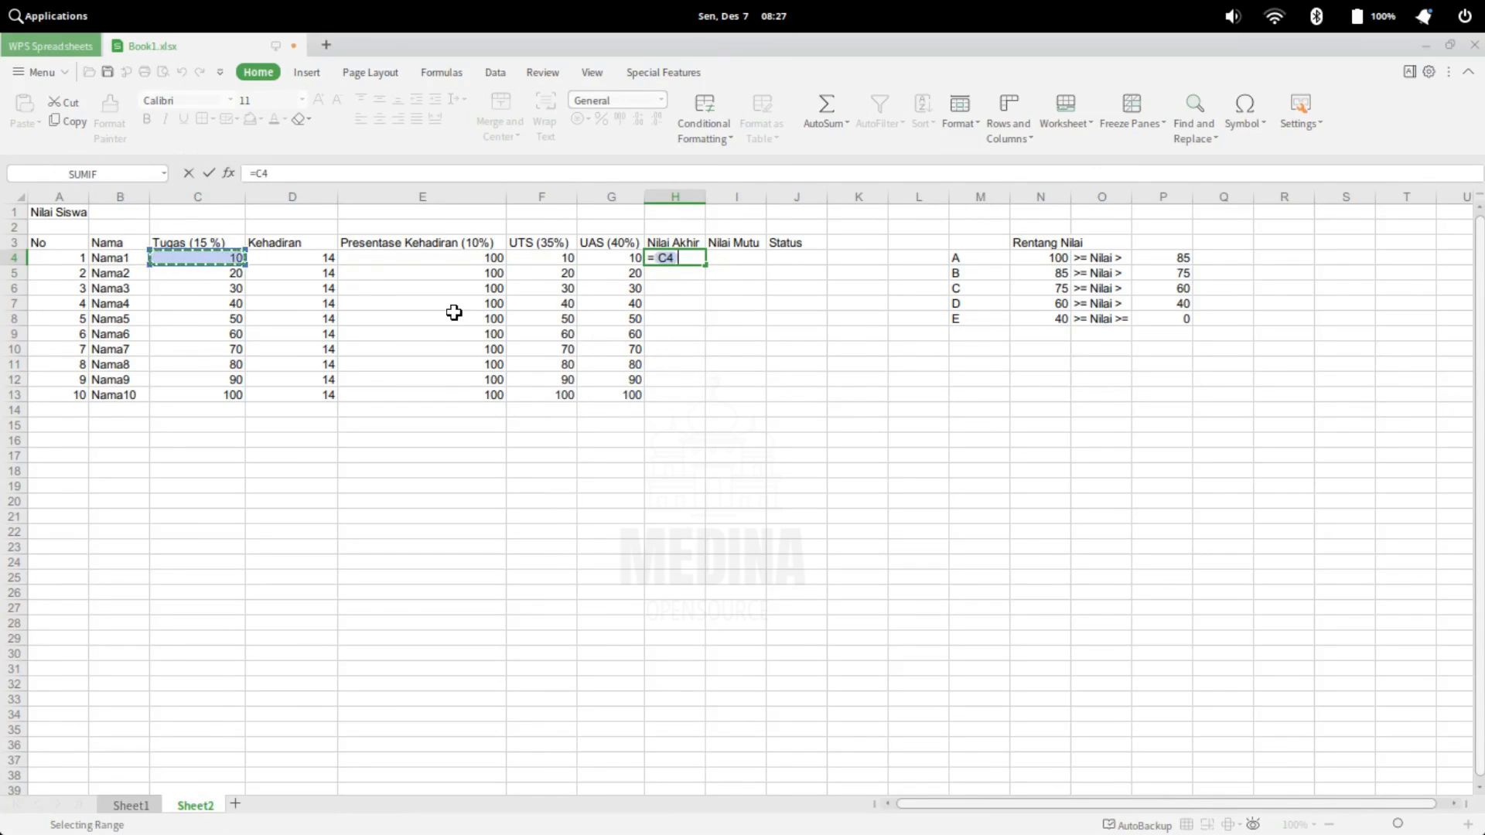
text(*)
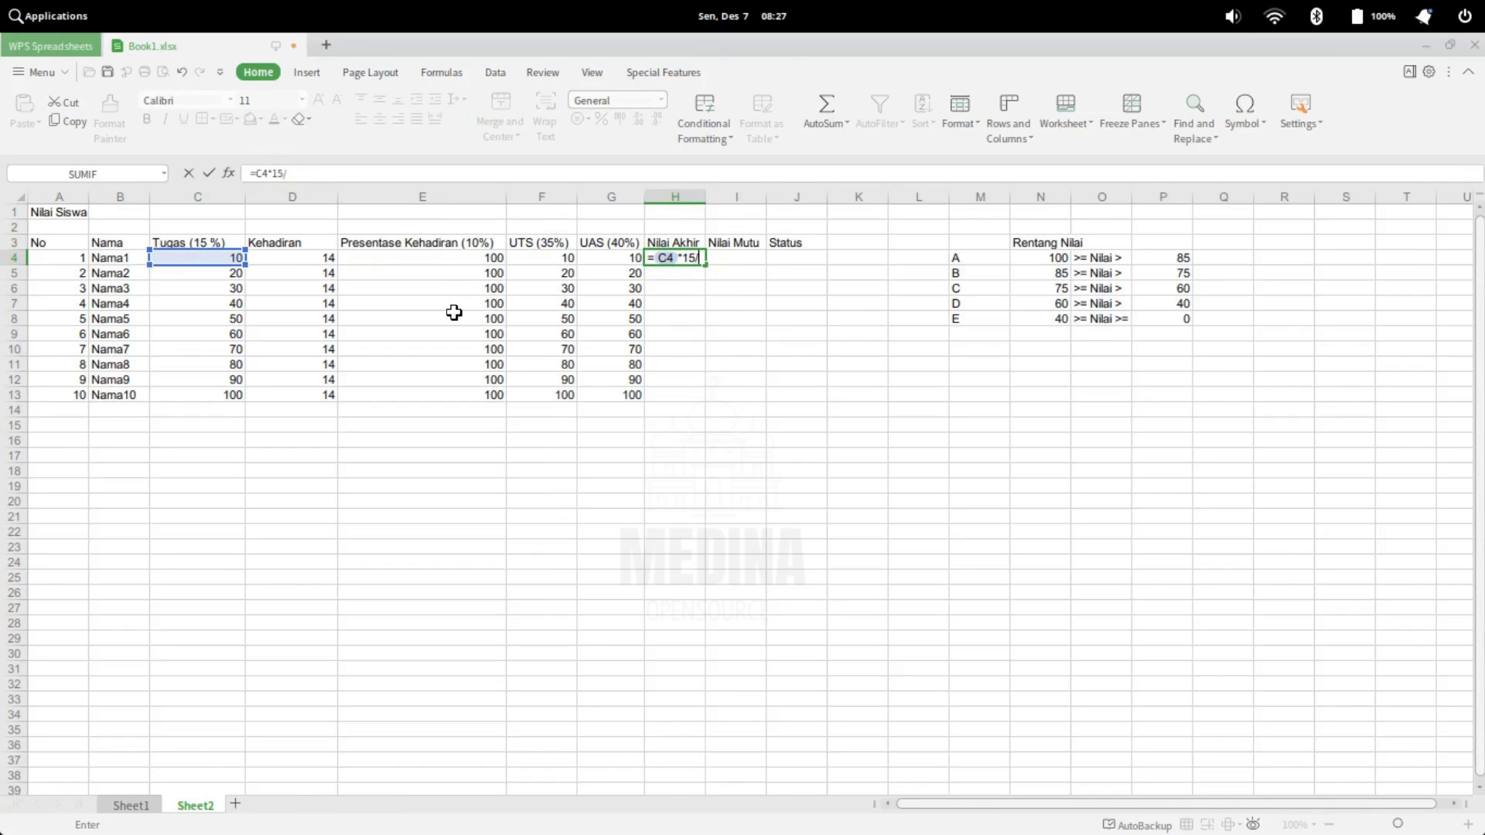
key(Left)
key(Left)
key(Right)
key(Right)
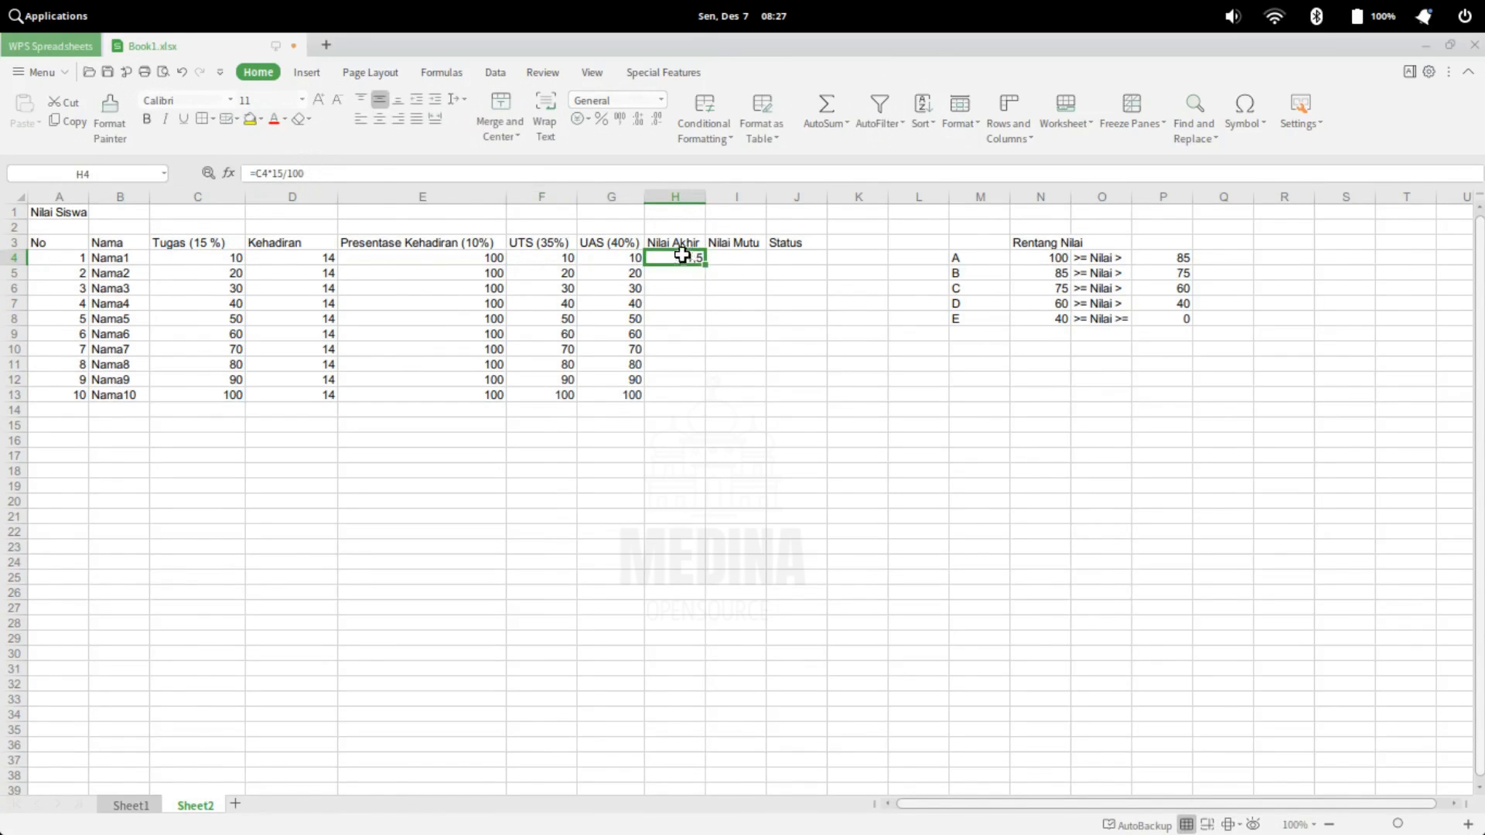
click(377, 237)
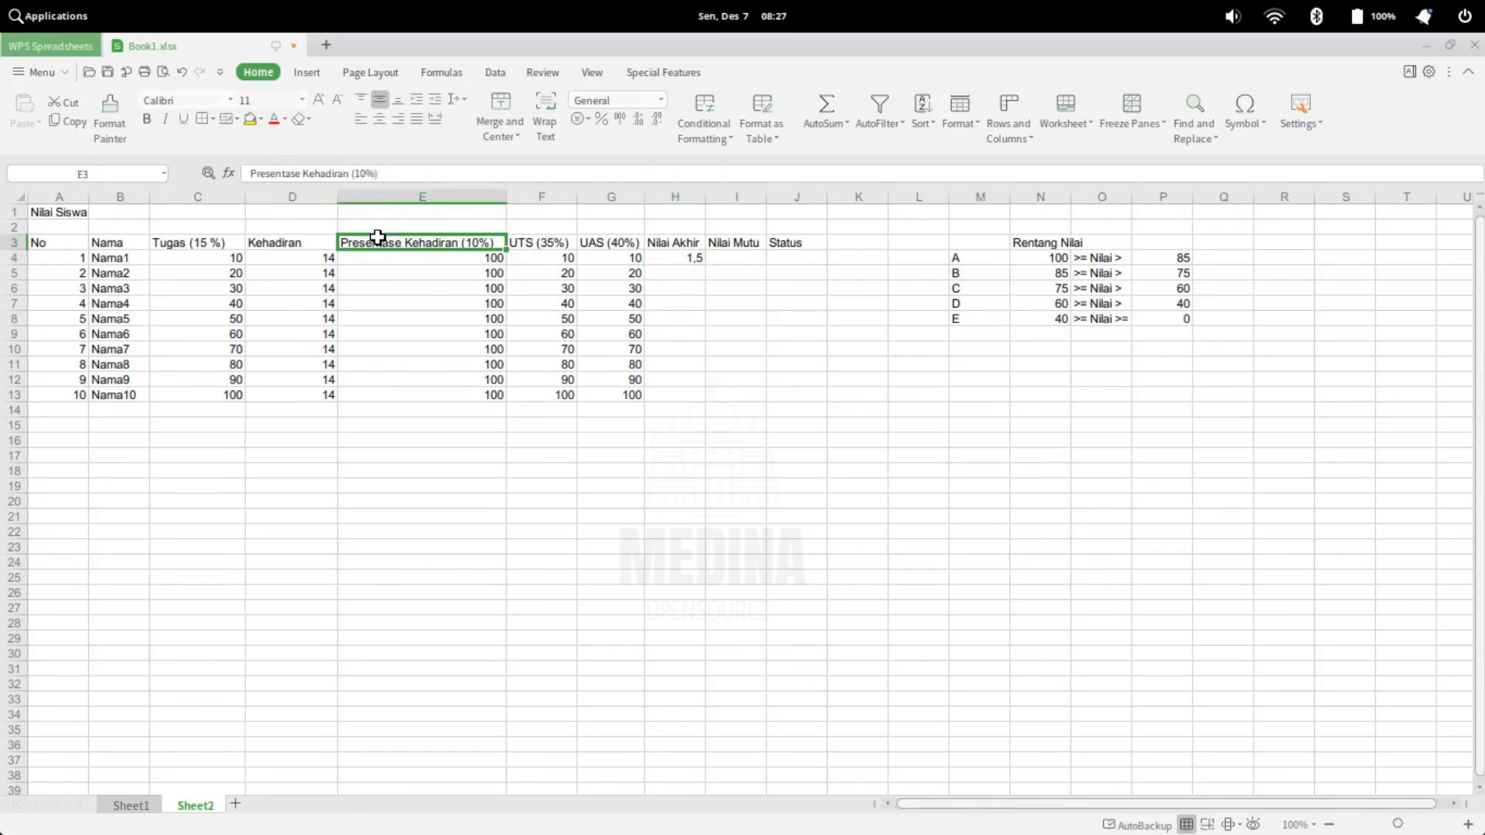
Extend the Nilai Akhir formula in H4 by wrapping C4*15/100 in parentheses and adding the attendance term E4*10/100
click(563, 241)
click(610, 243)
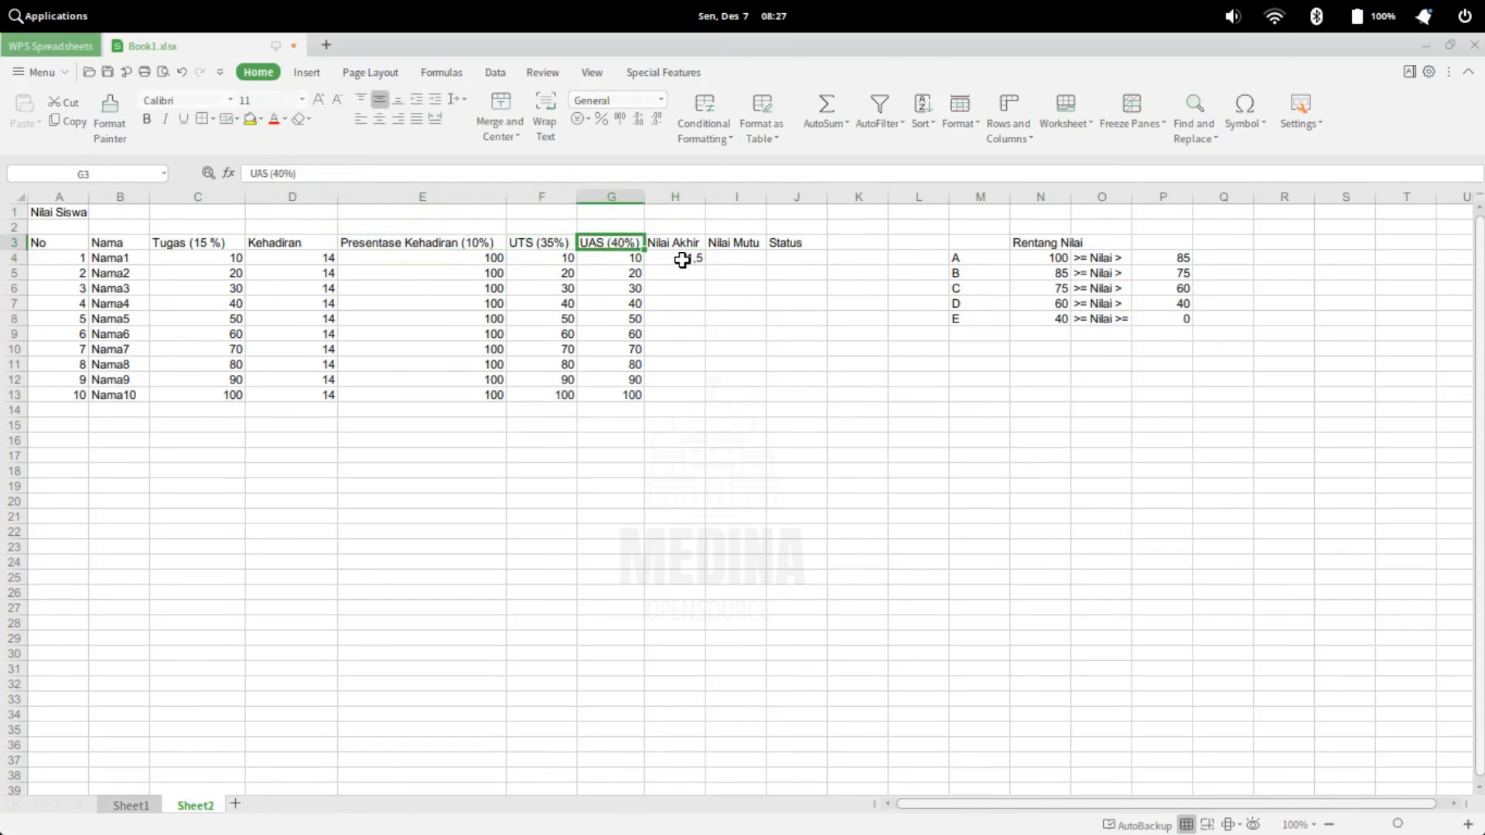
double_click(681, 261)
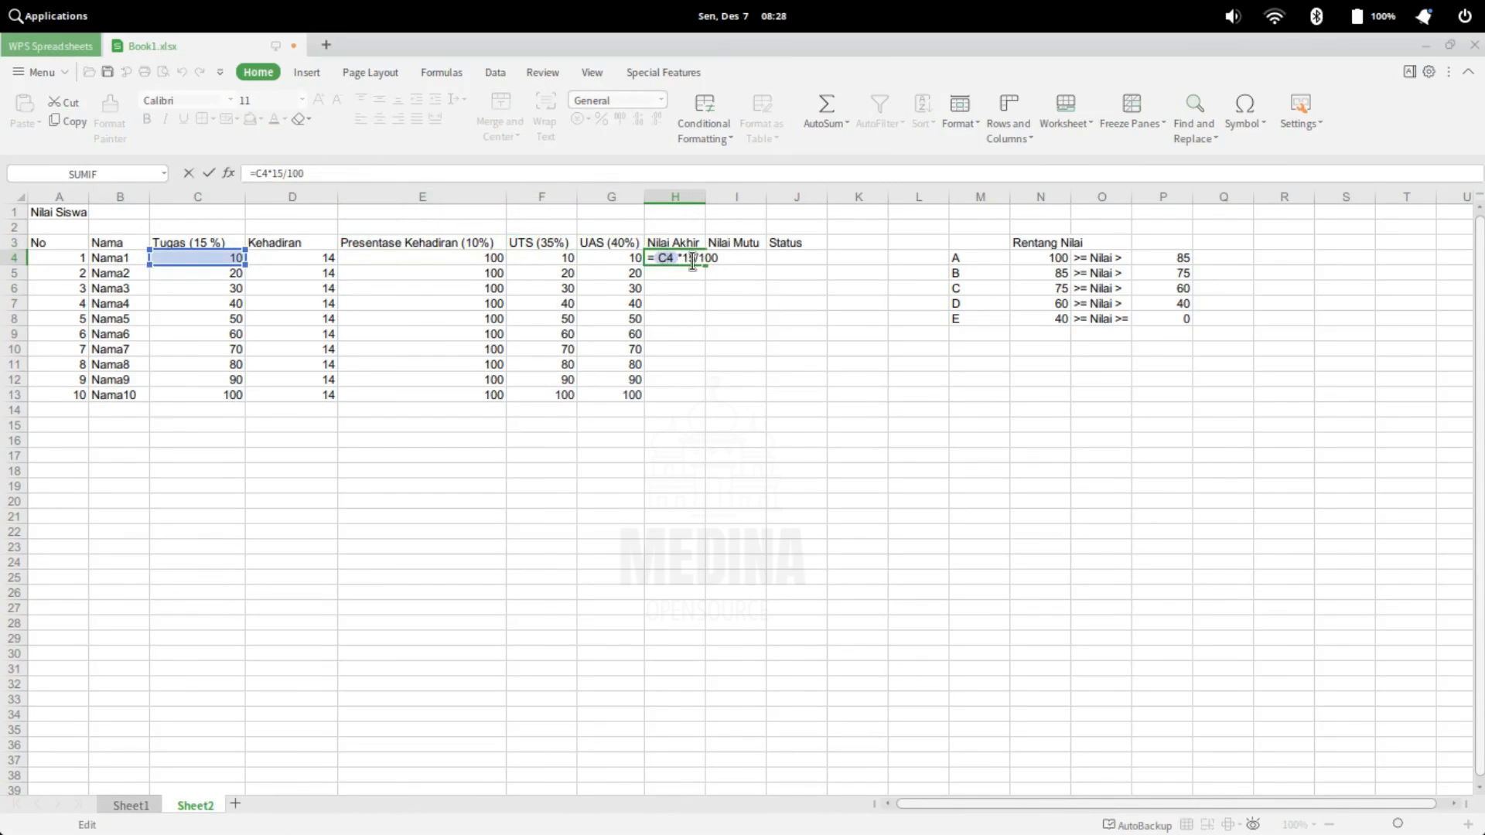
text(()
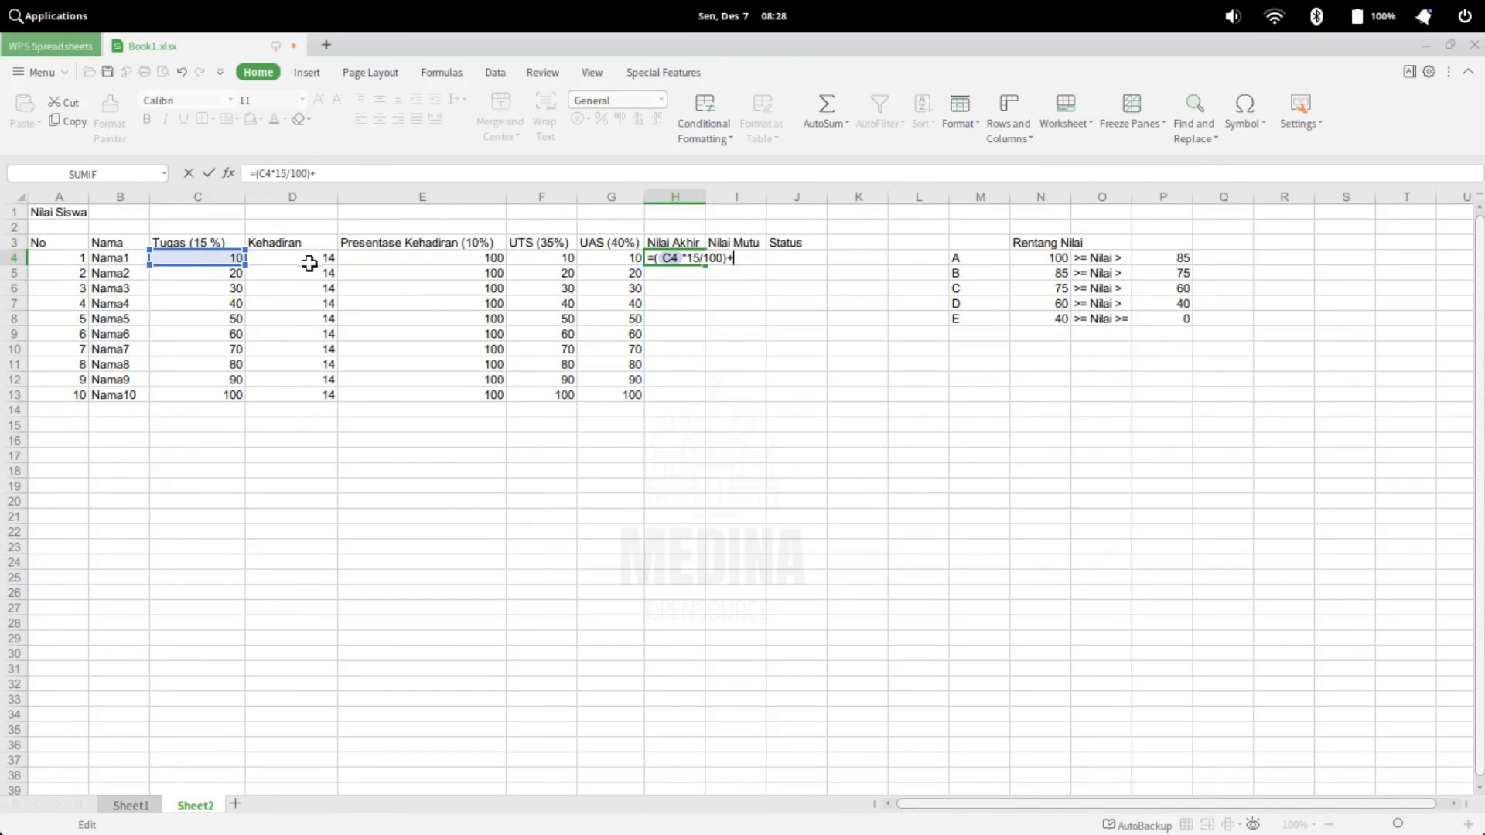
click(456, 257)
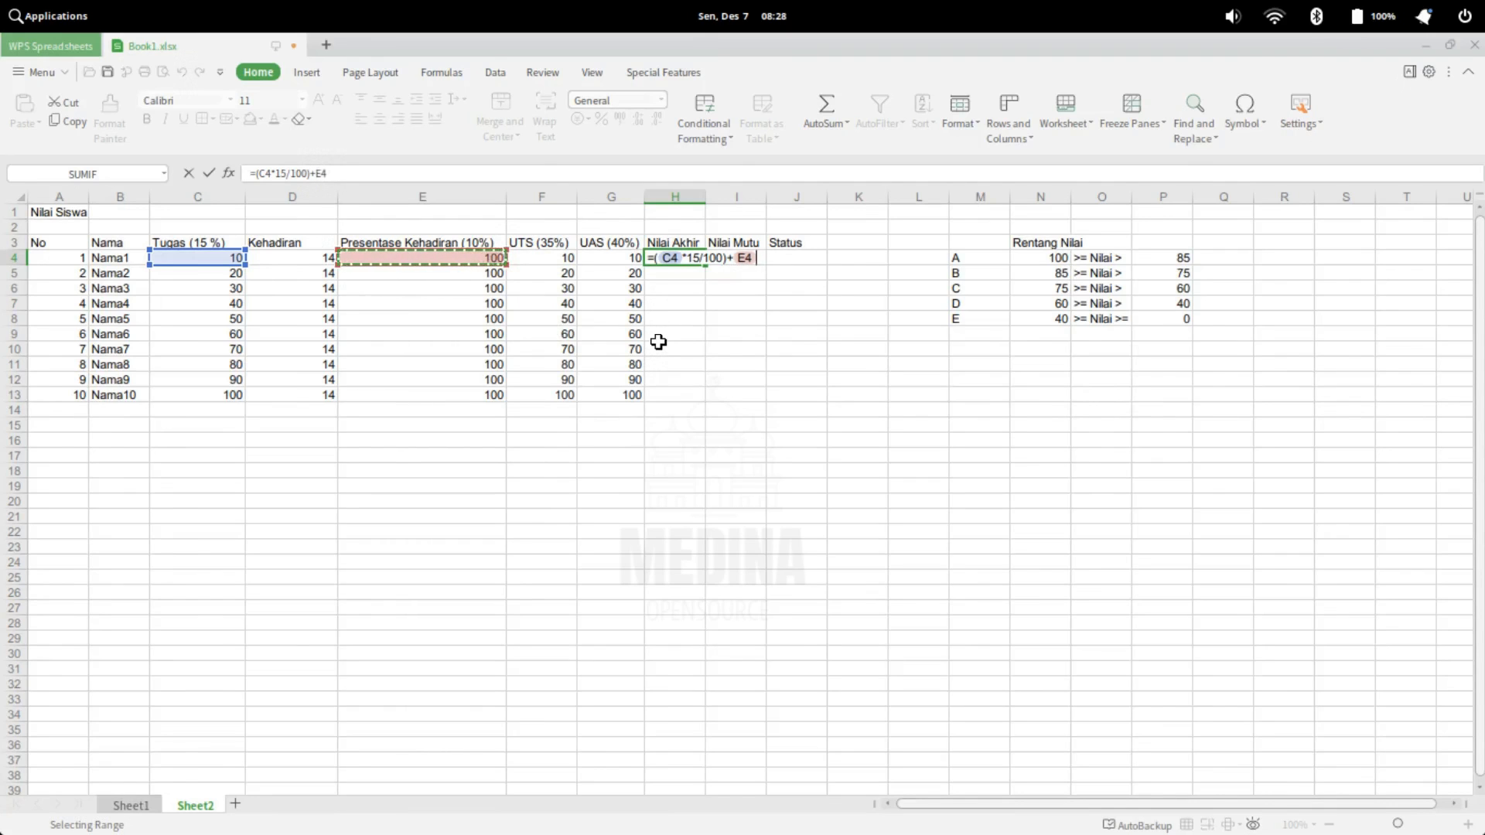
text(*10)
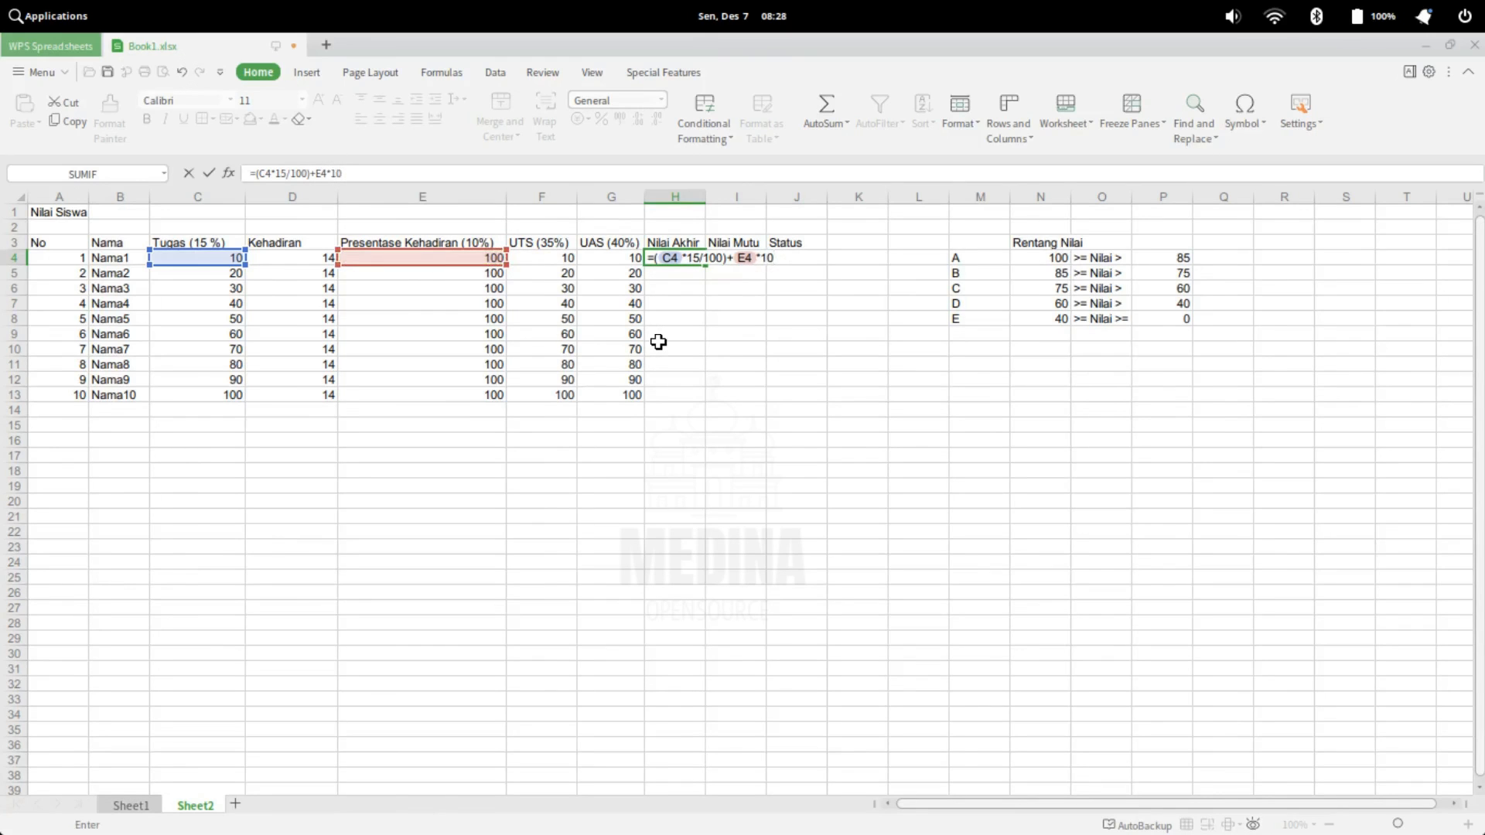
text(/100))
key(Return)
click(719, 396)
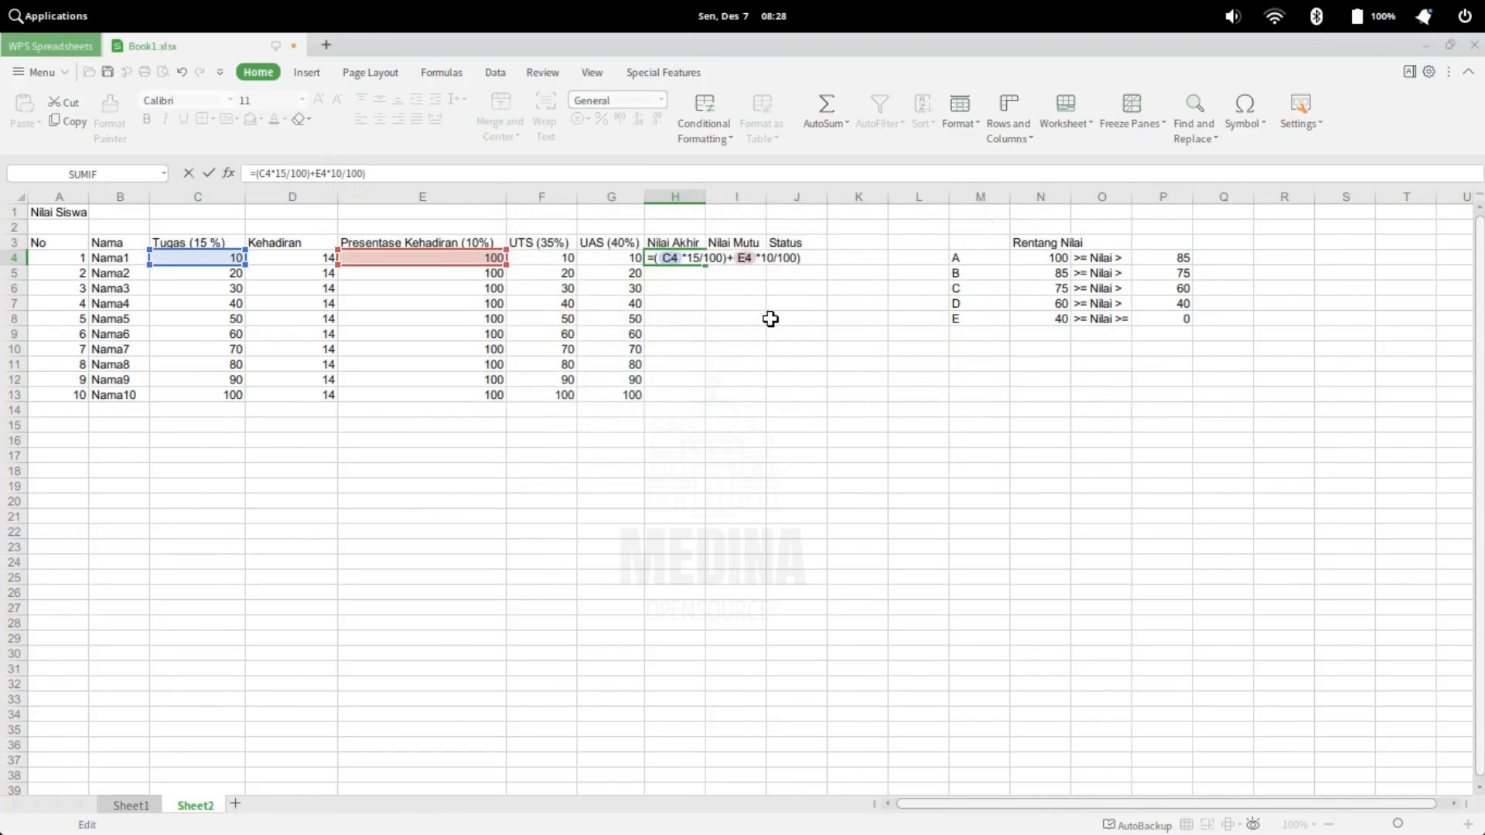
Enclose E4*10/100 in parentheses and add the UTS term (F4*35/100) to the H4 formula
text(()
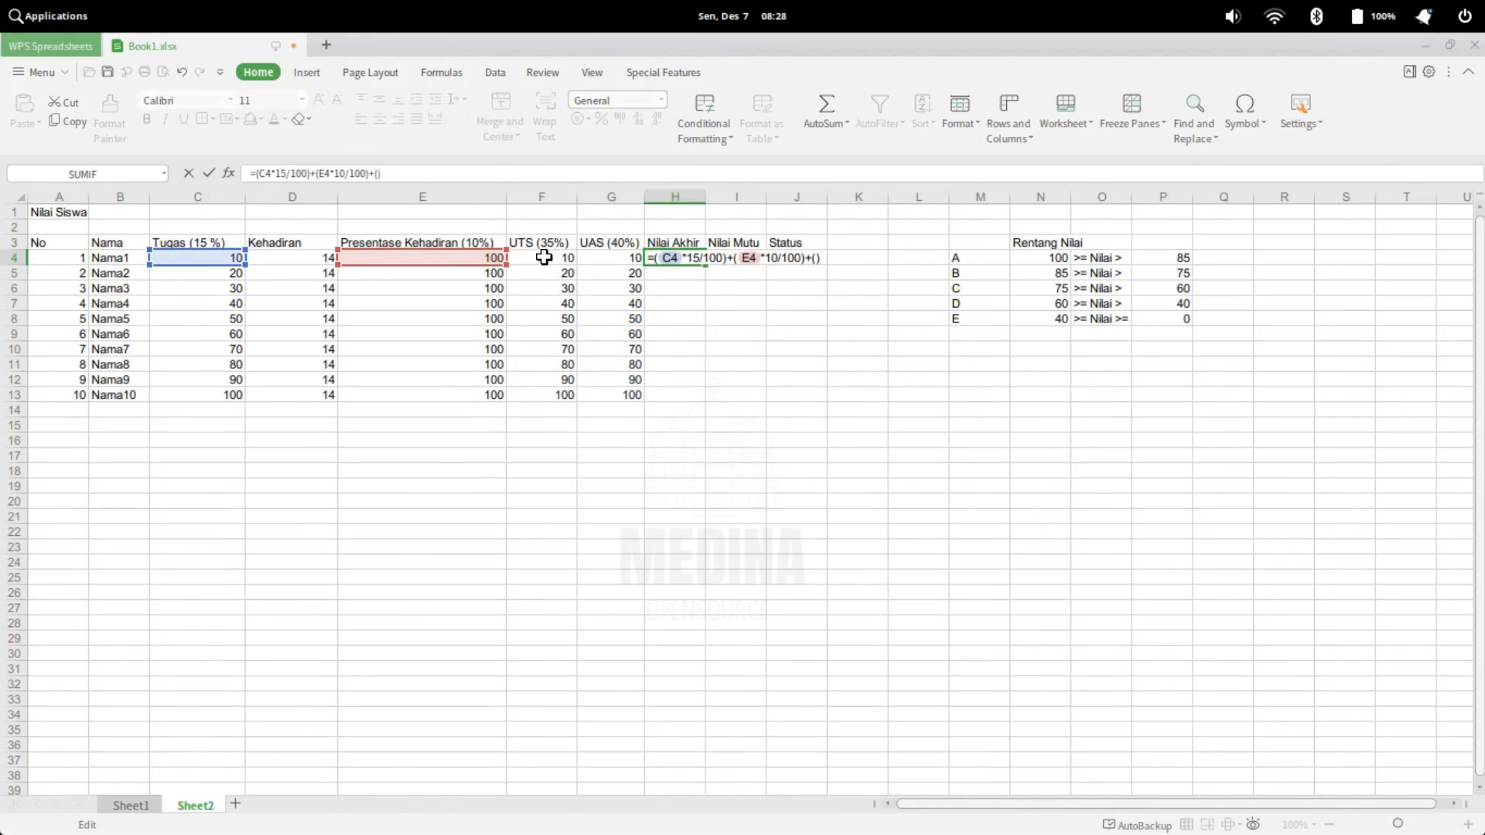
key(Return)
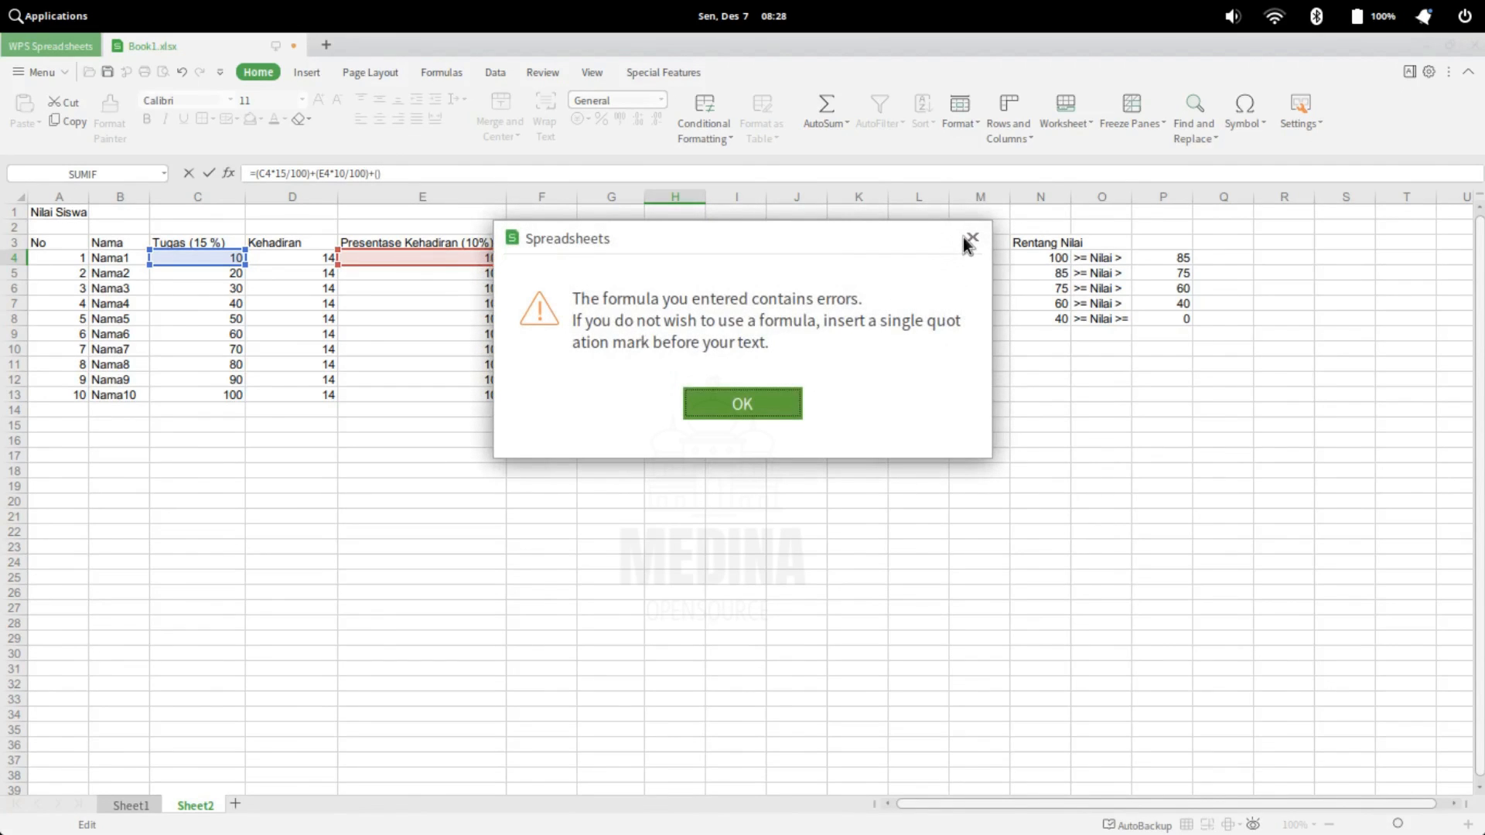
click(722, 407)
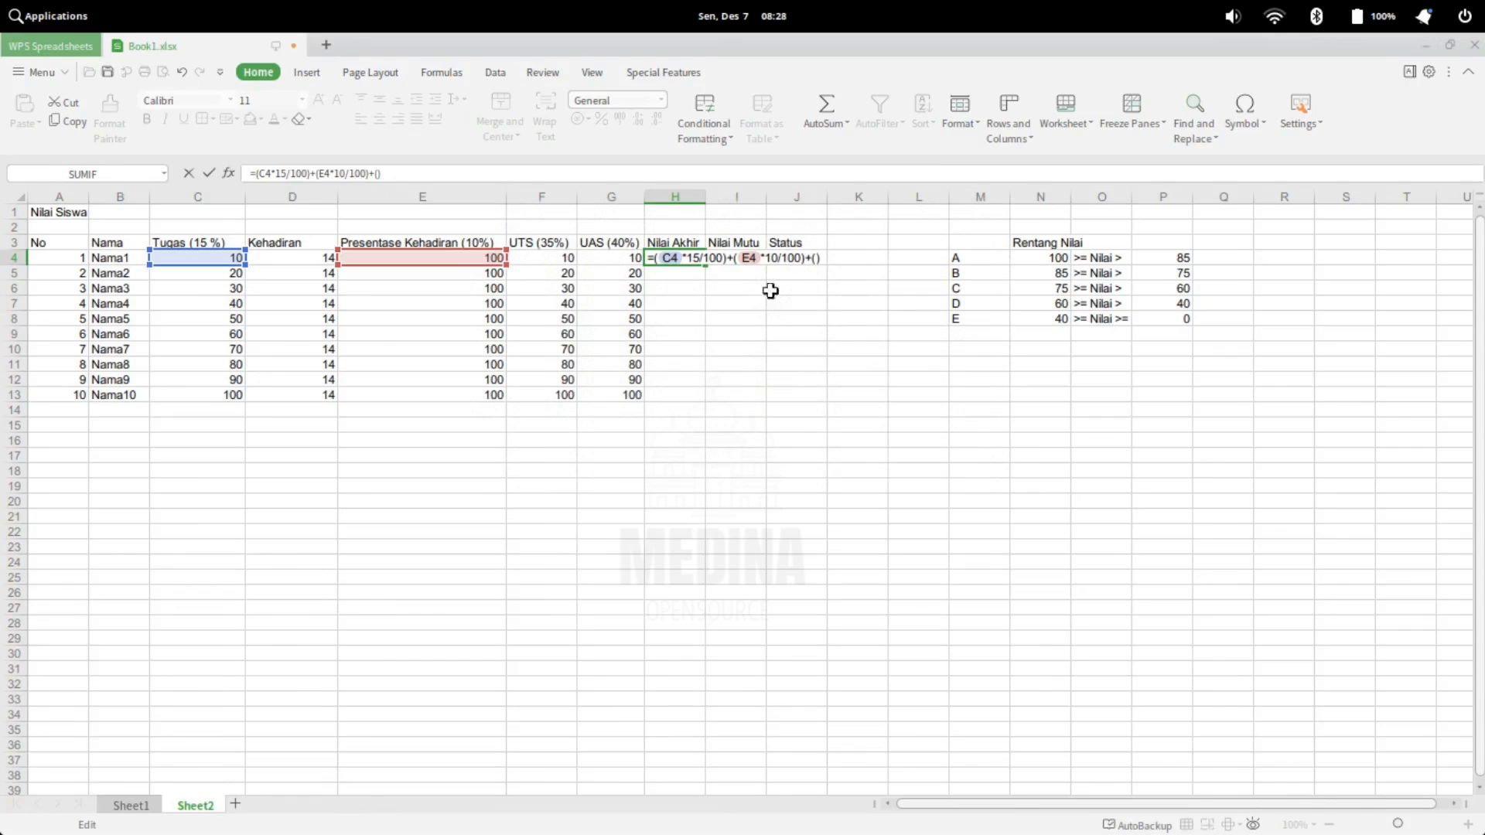
click(559, 252)
text(*35/100)
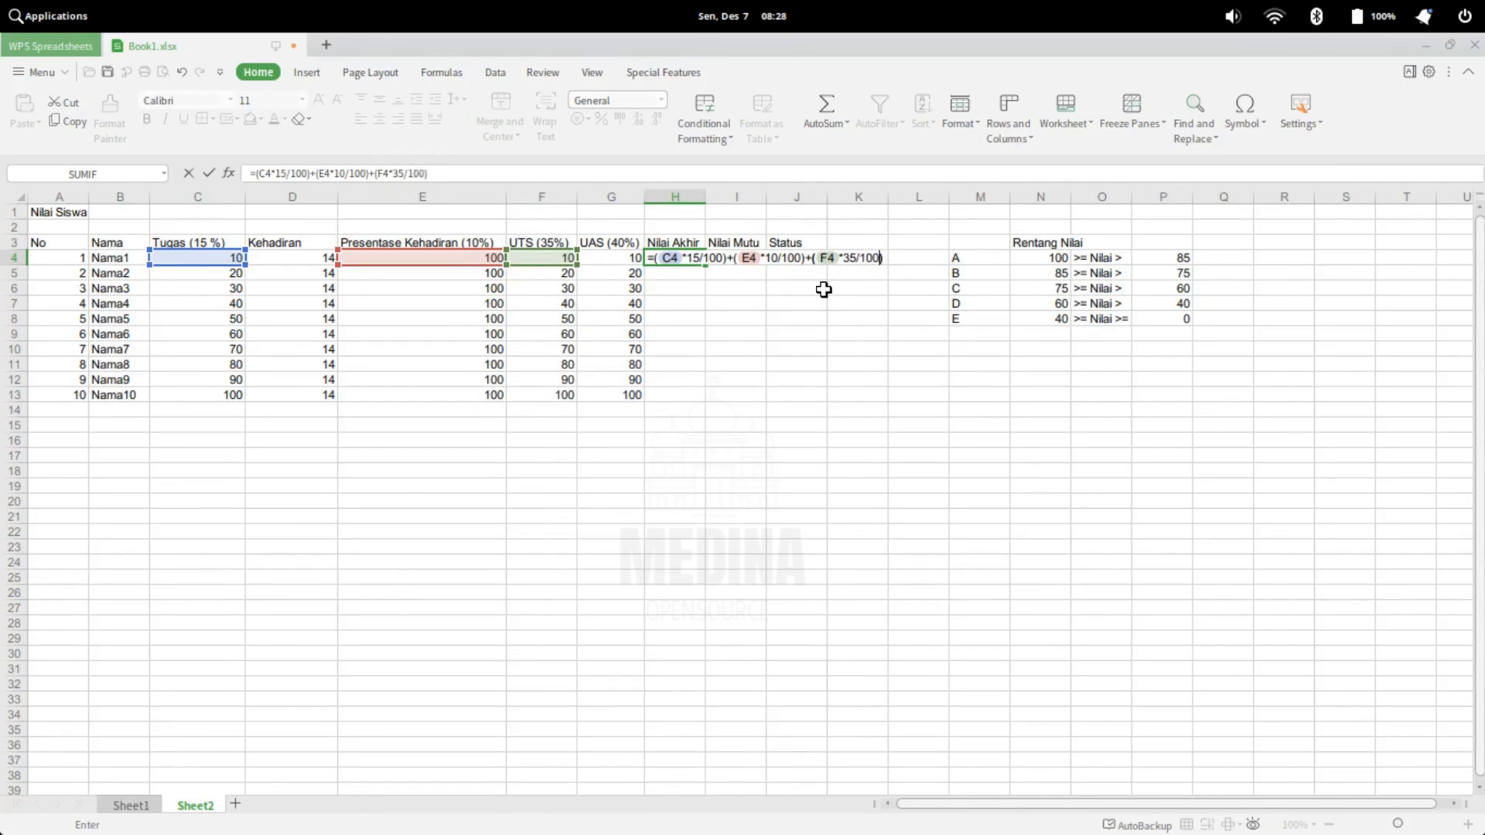
key(Tab)
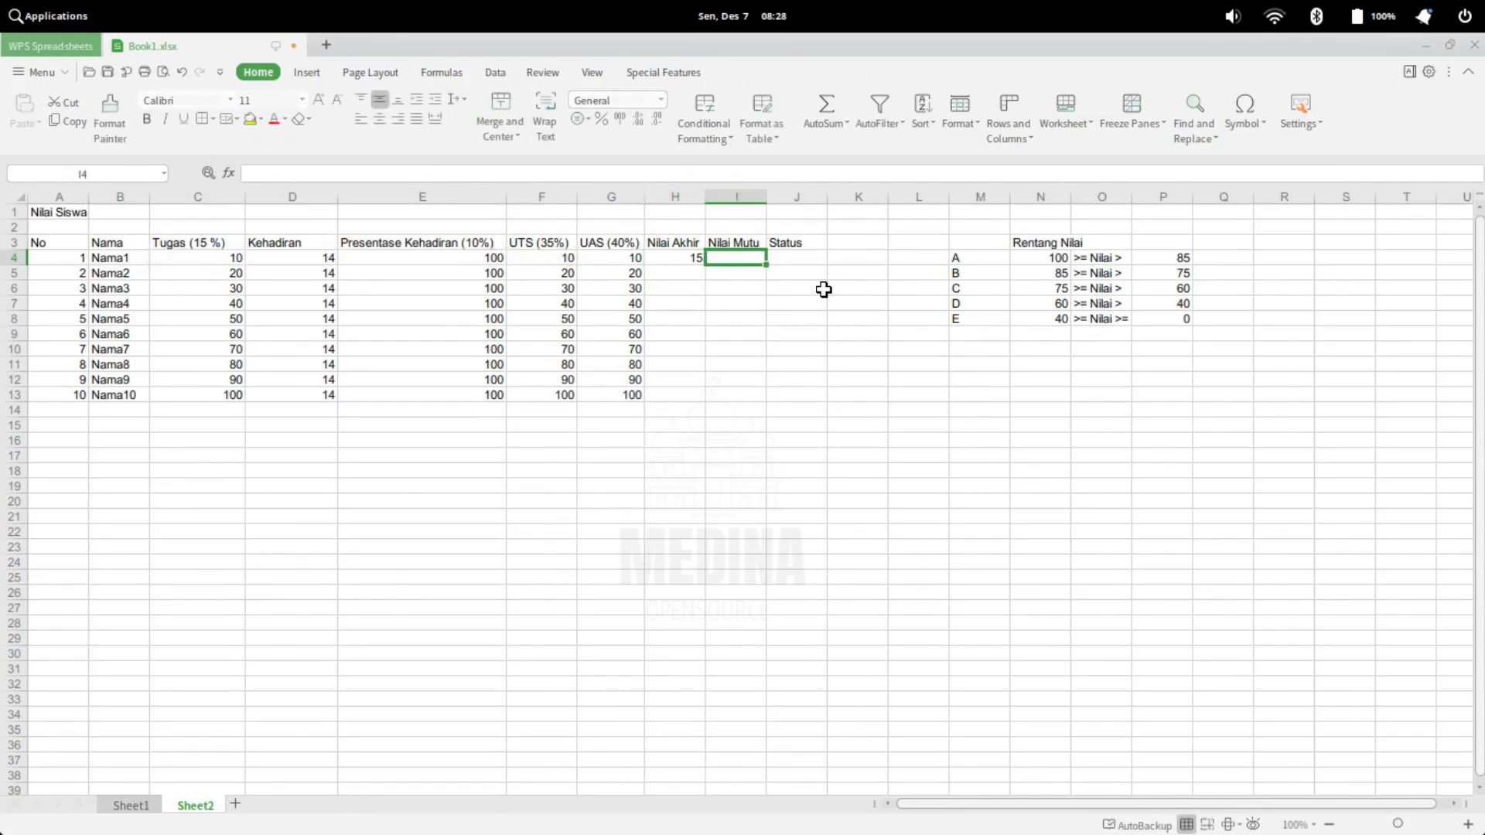
Add the UAS term (G4*40/100) to the end of the Nilai Akhir formula in H4
click(673, 255)
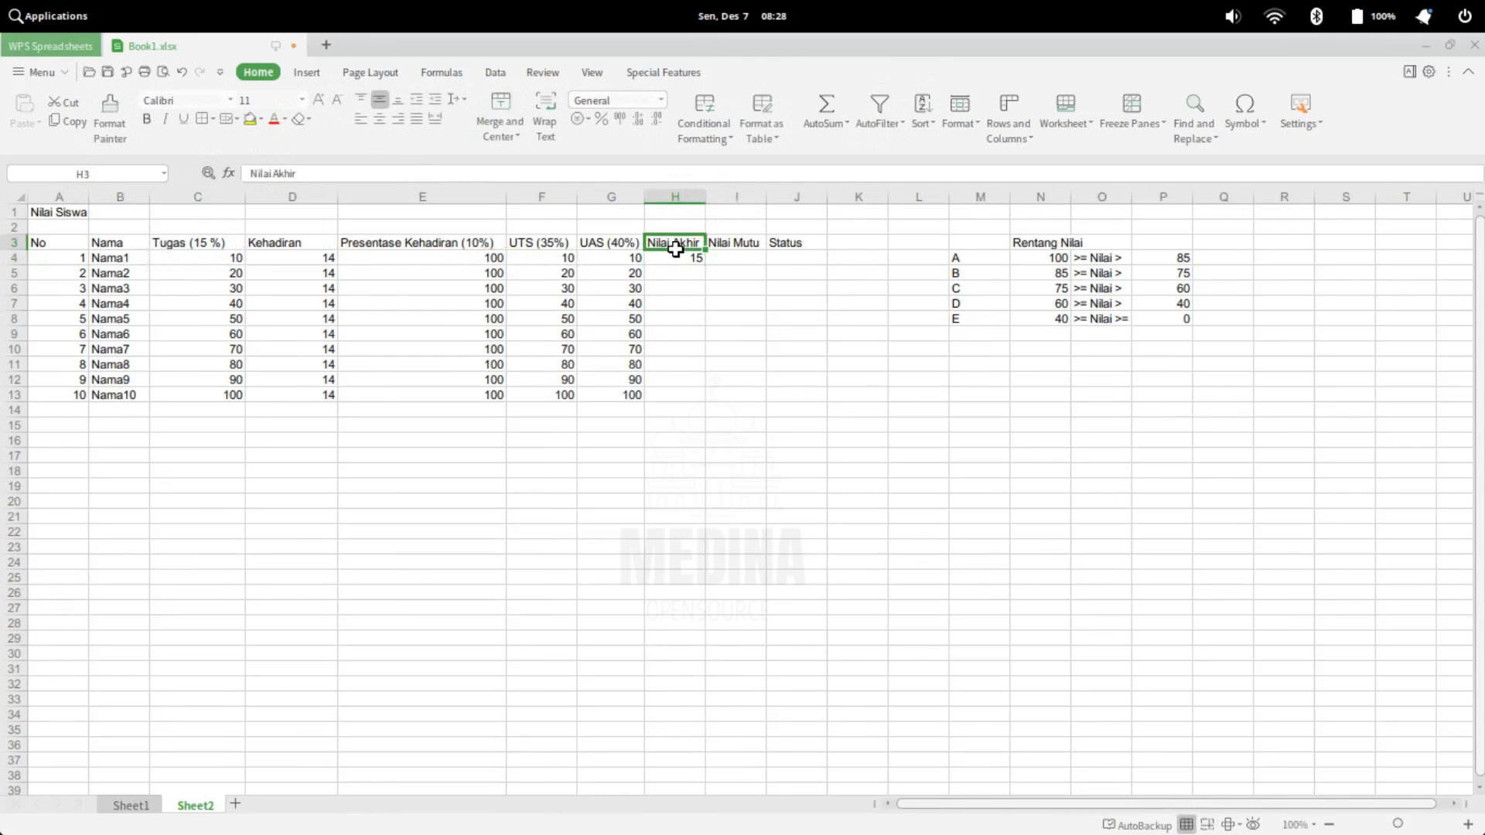
double_click(671, 257)
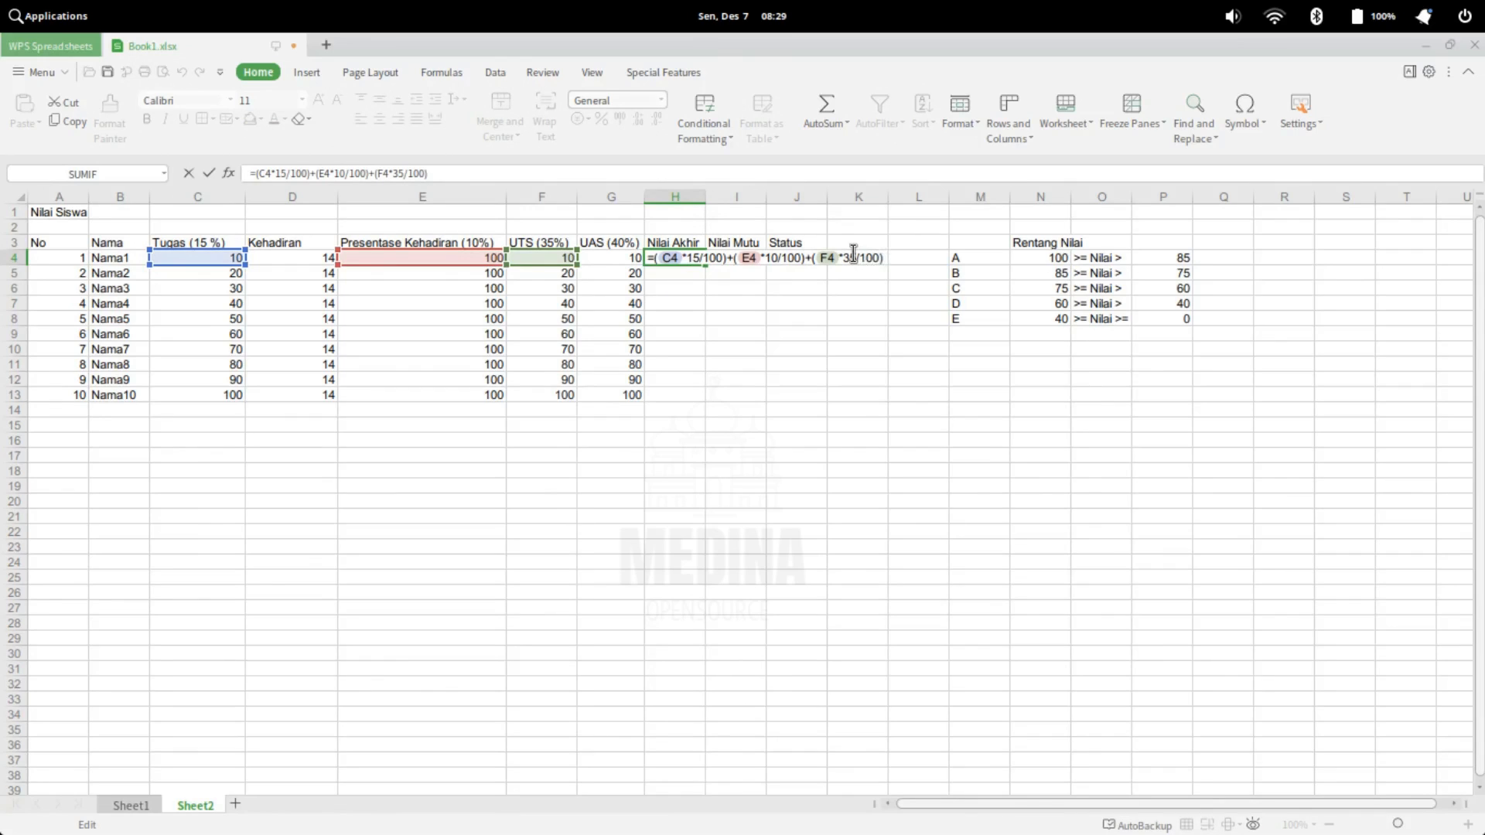
text(+())
click(894, 260)
click(615, 260)
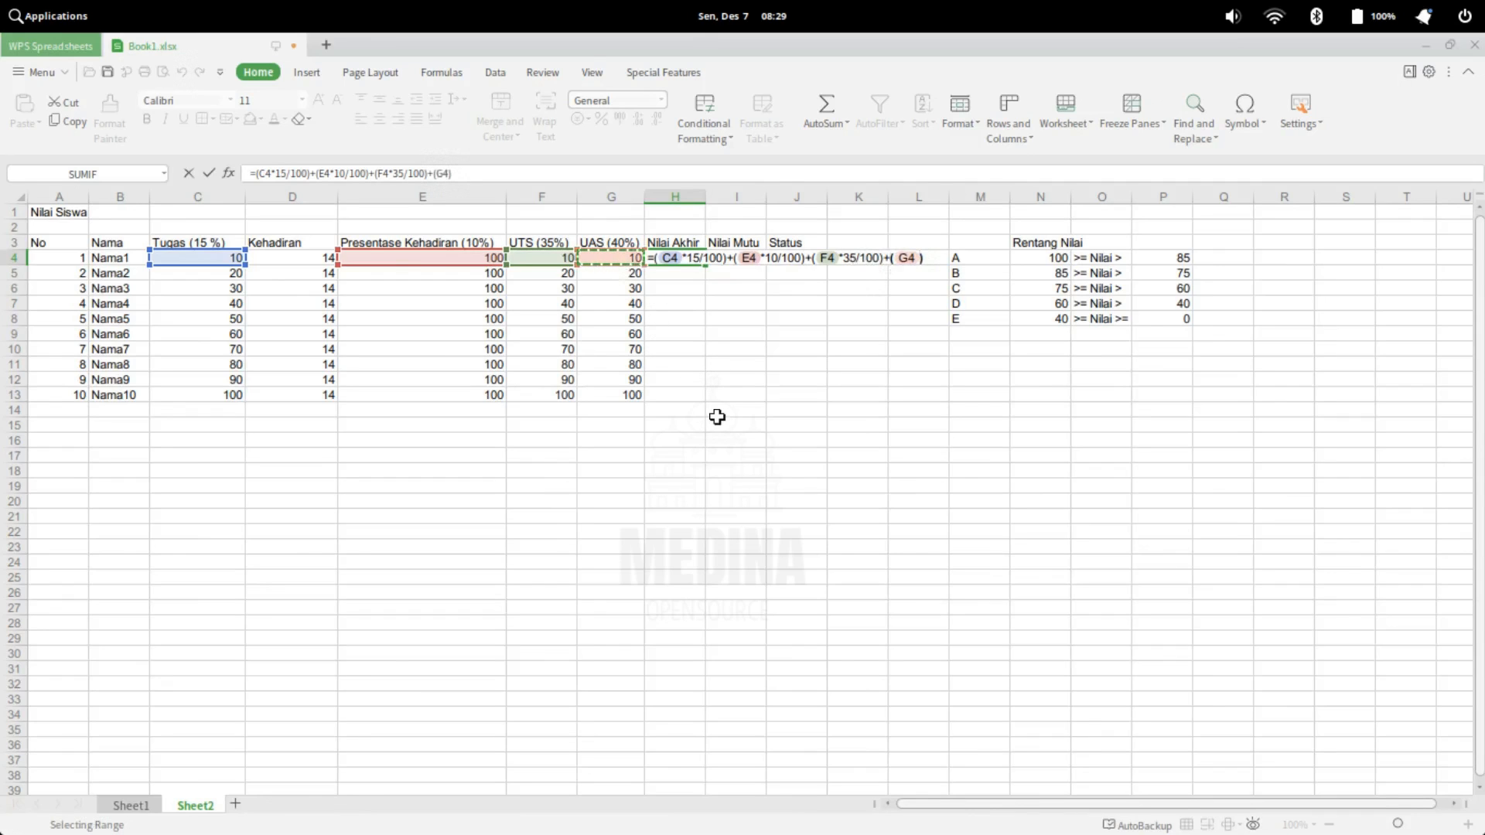
text(*4)
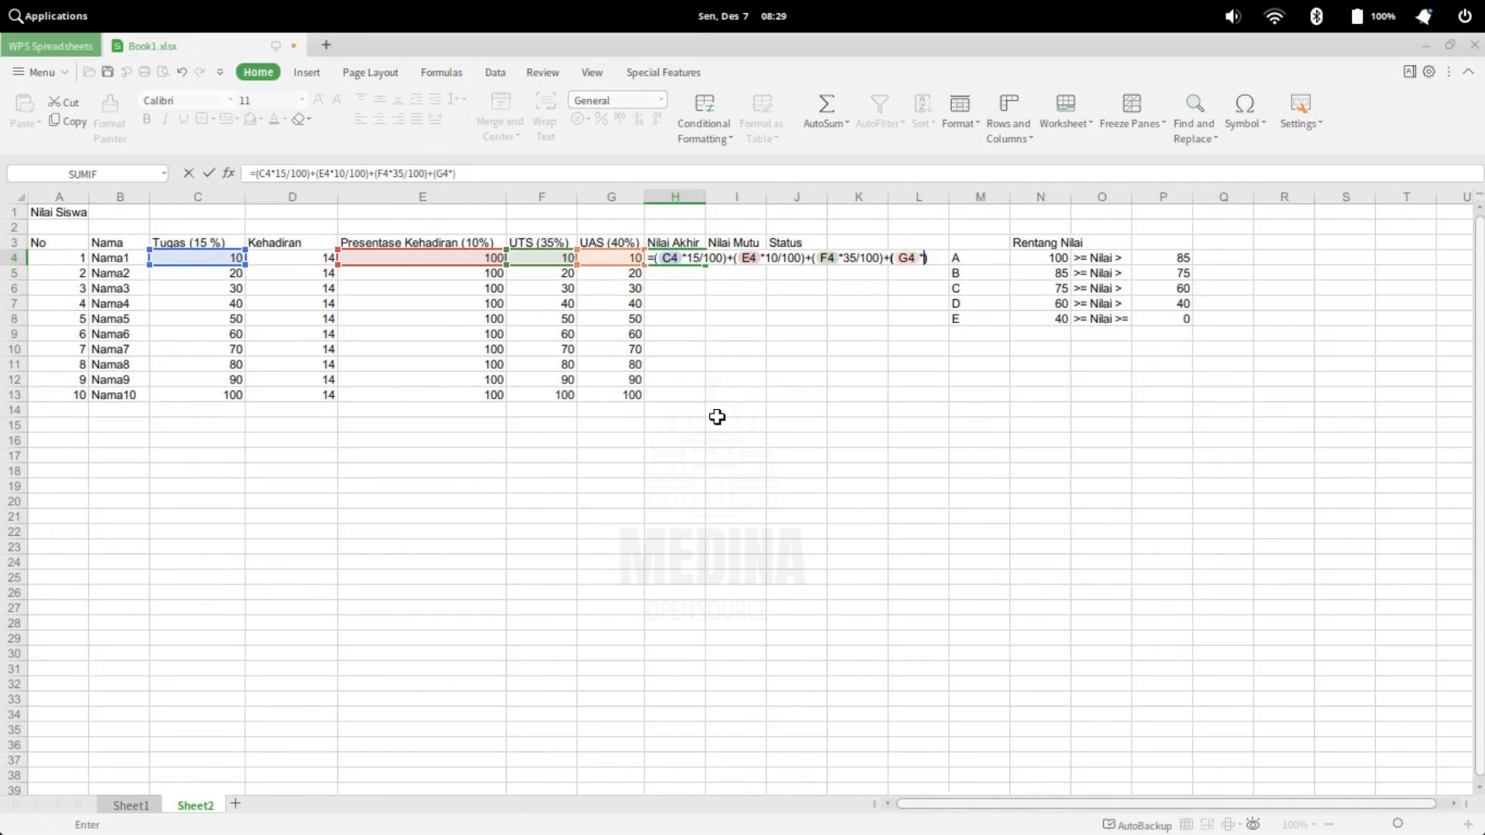
text(0/100)
key(Return)
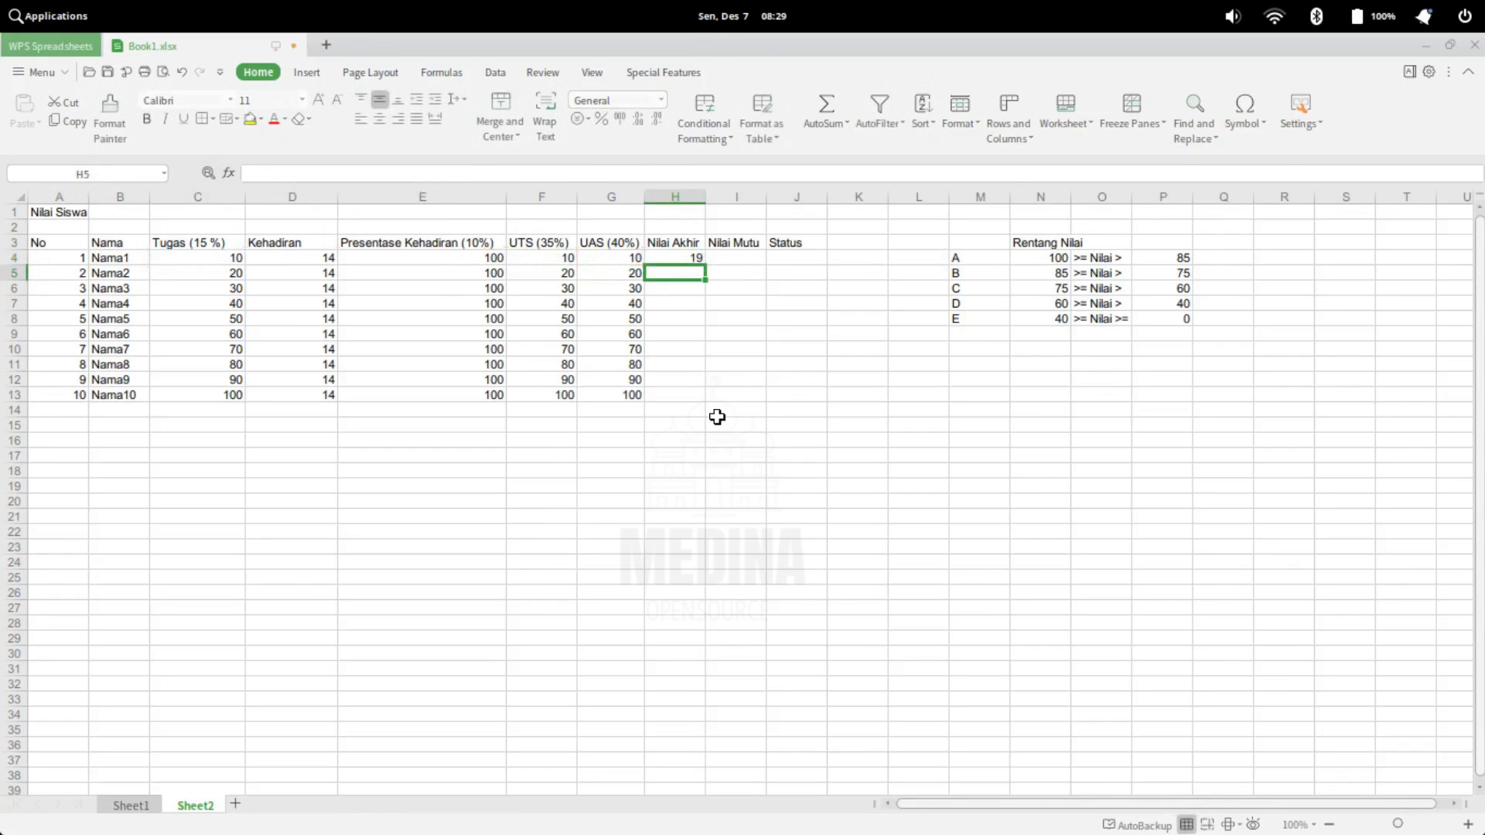
Fill the Nilai Akhir formula from H4 down to H13 and check the last student's component scores and result in row 13
key(Up)
drag(704, 264, 704, 400)
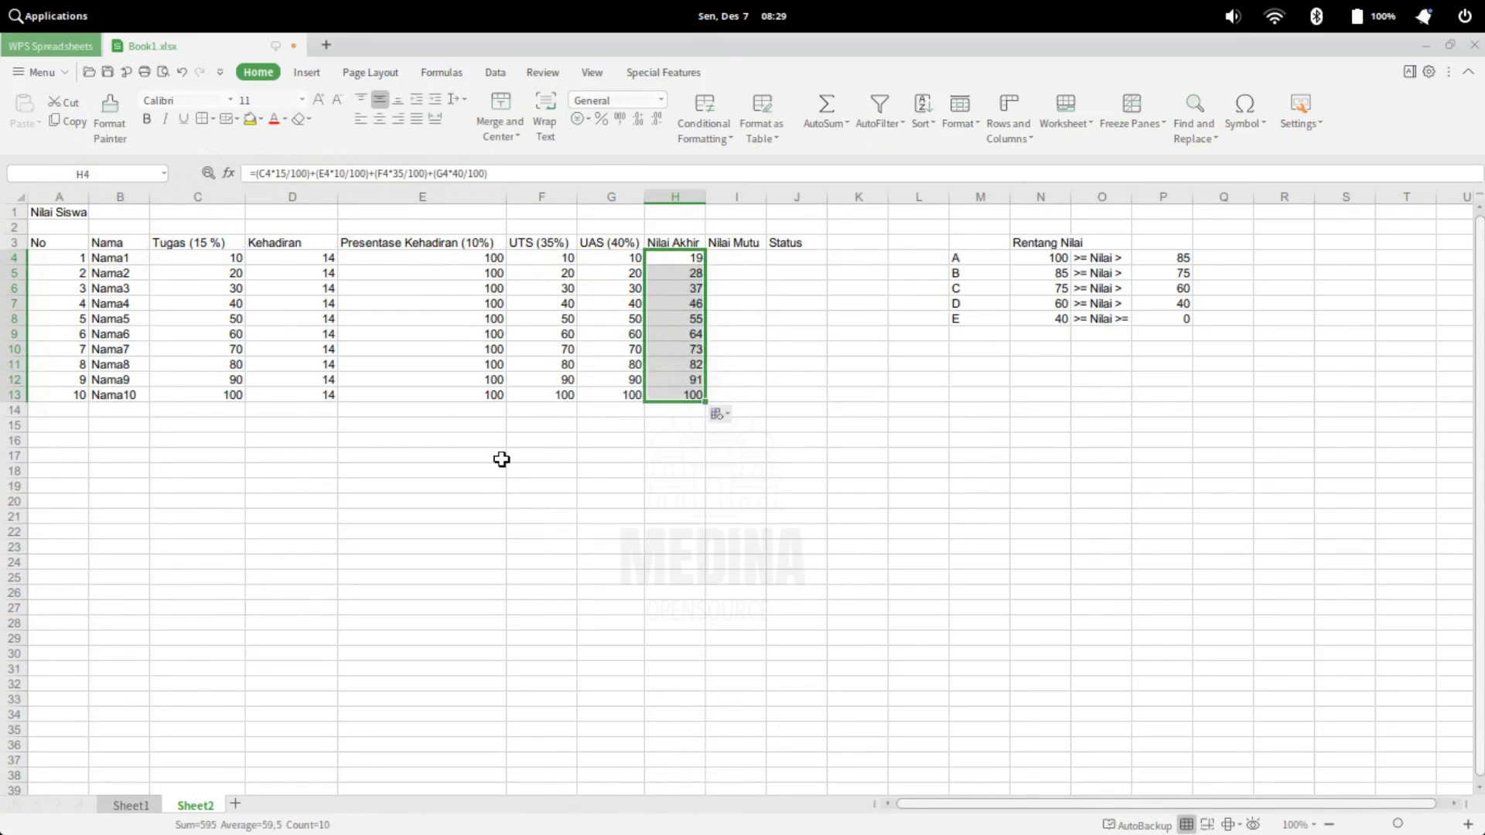
click(230, 394)
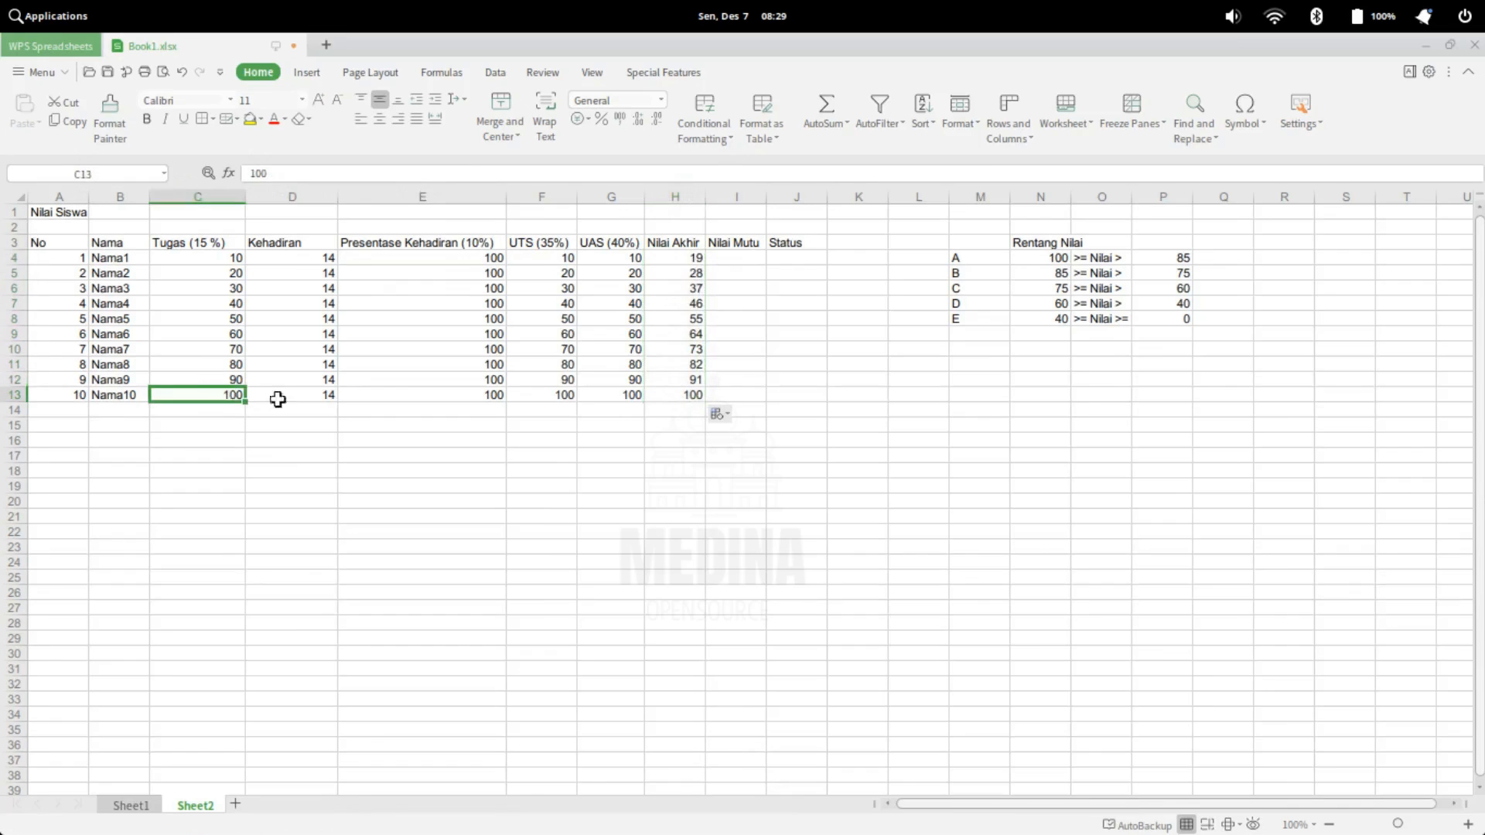
click(475, 396)
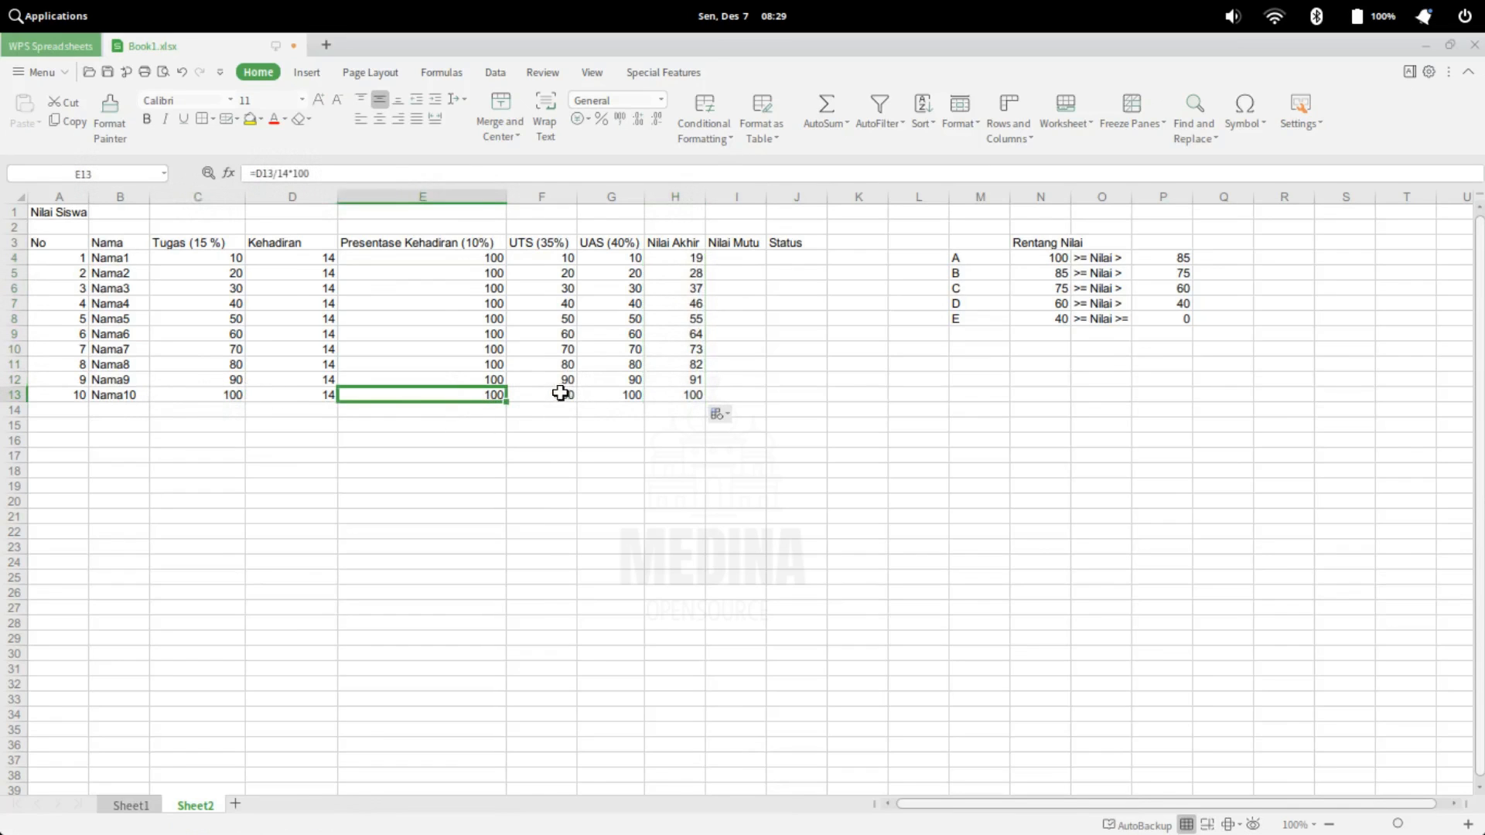
click(566, 394)
click(616, 396)
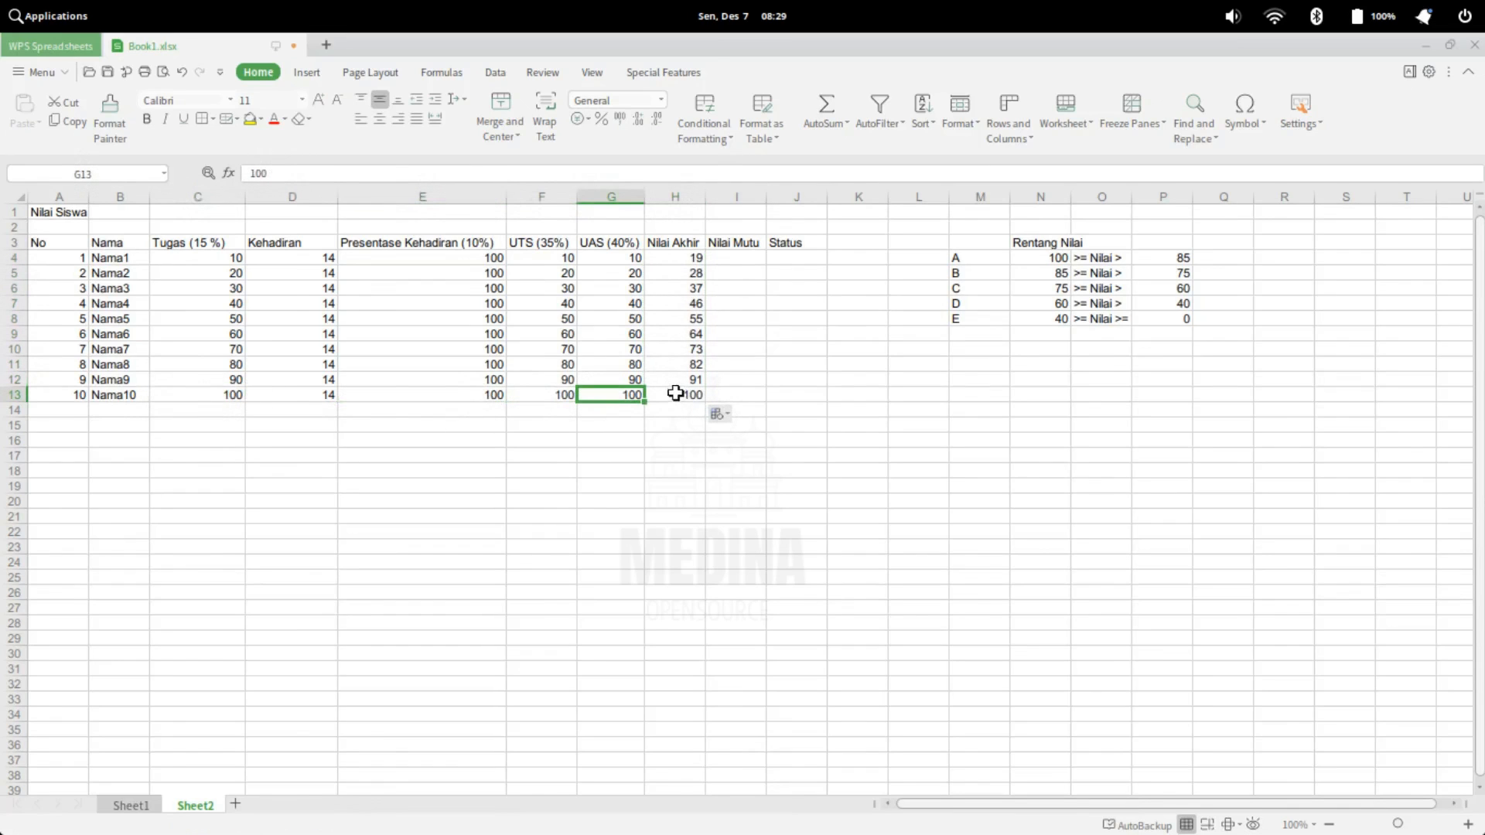
click(680, 395)
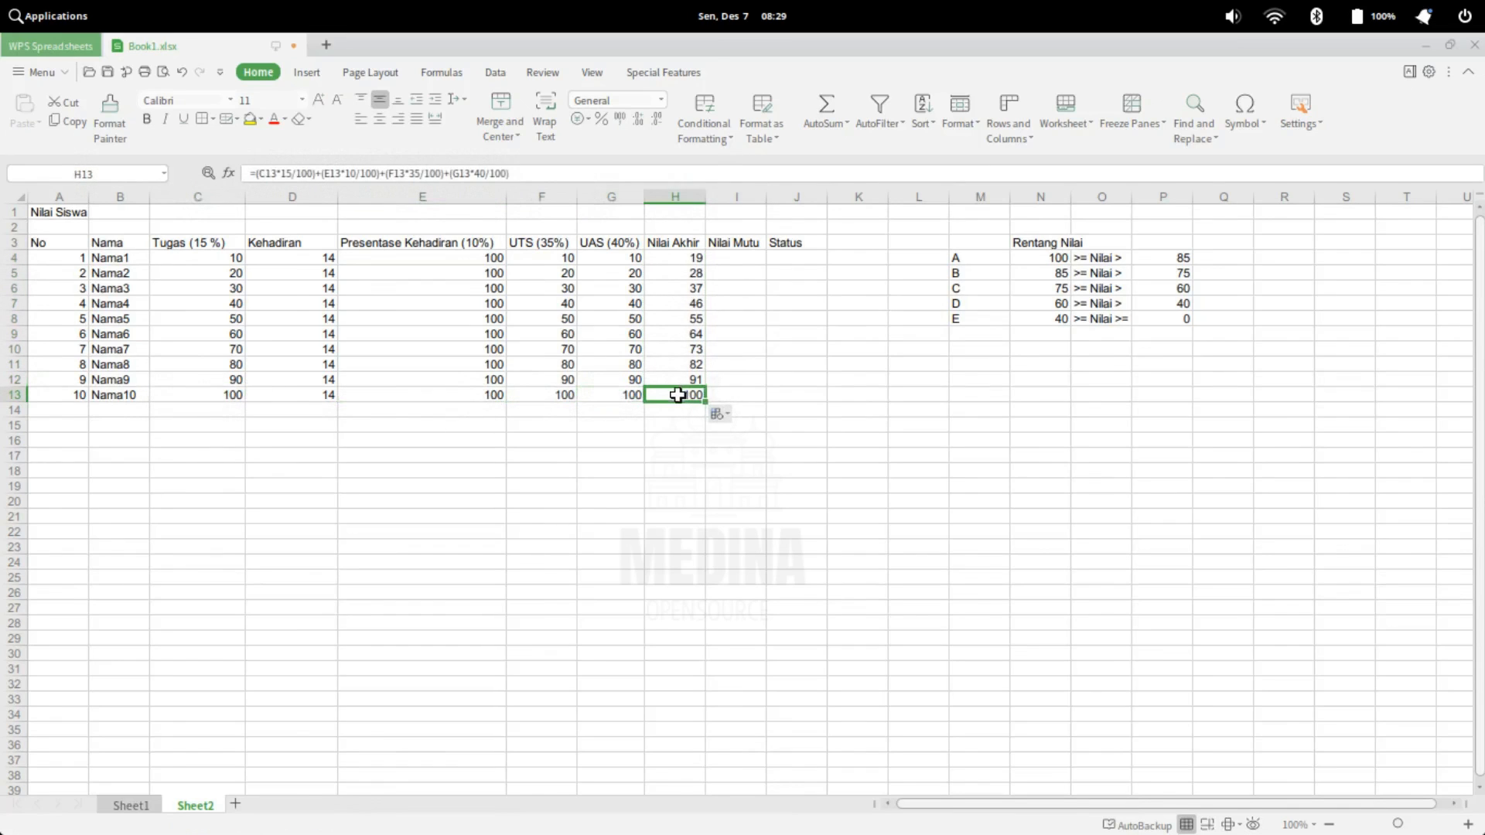
Start an IF formula in the first Nilai Mutu cell, I4
click(736, 258)
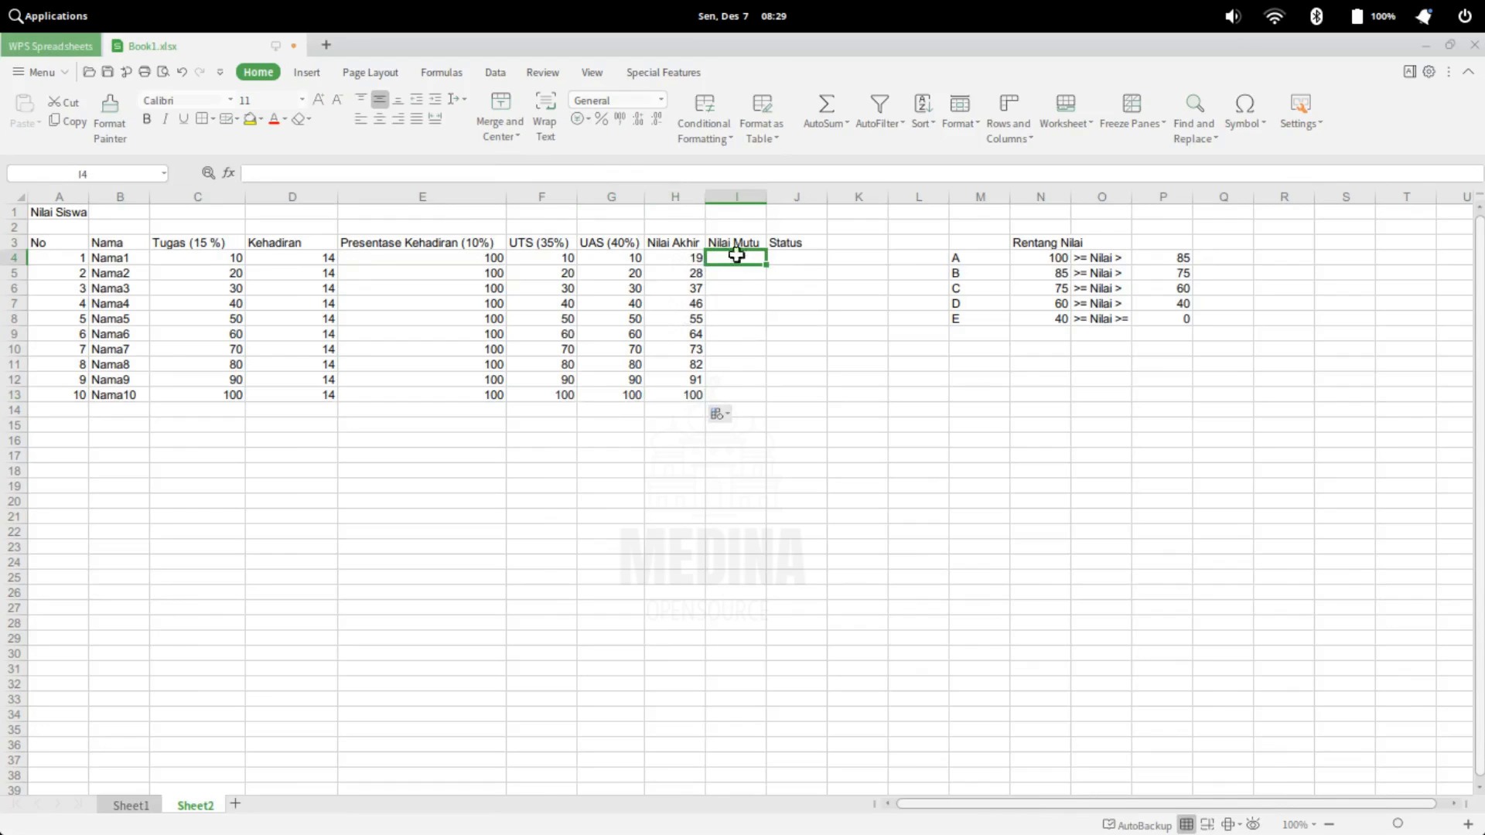
click(399, 173)
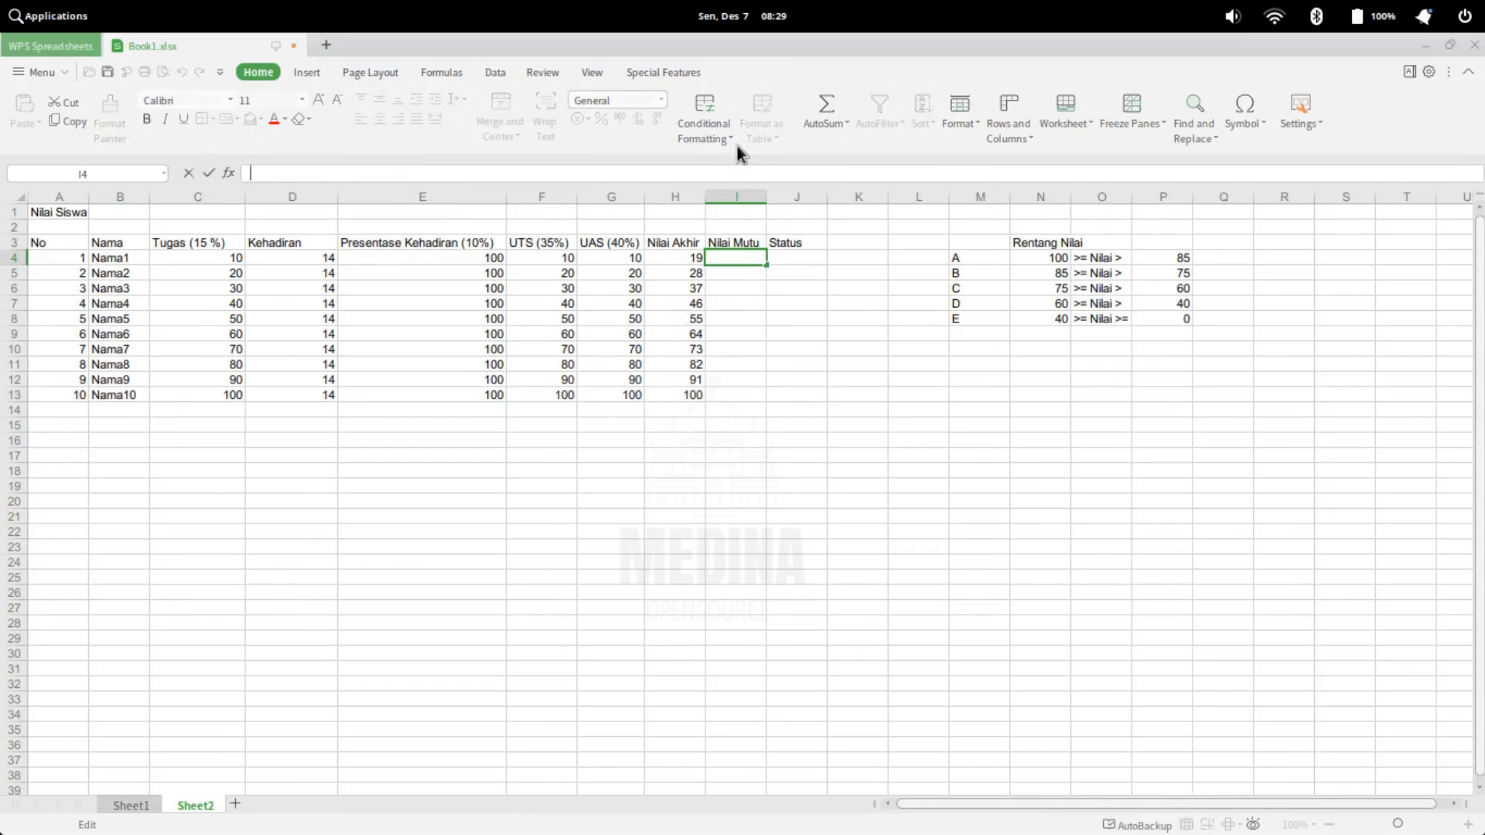
text(=if)
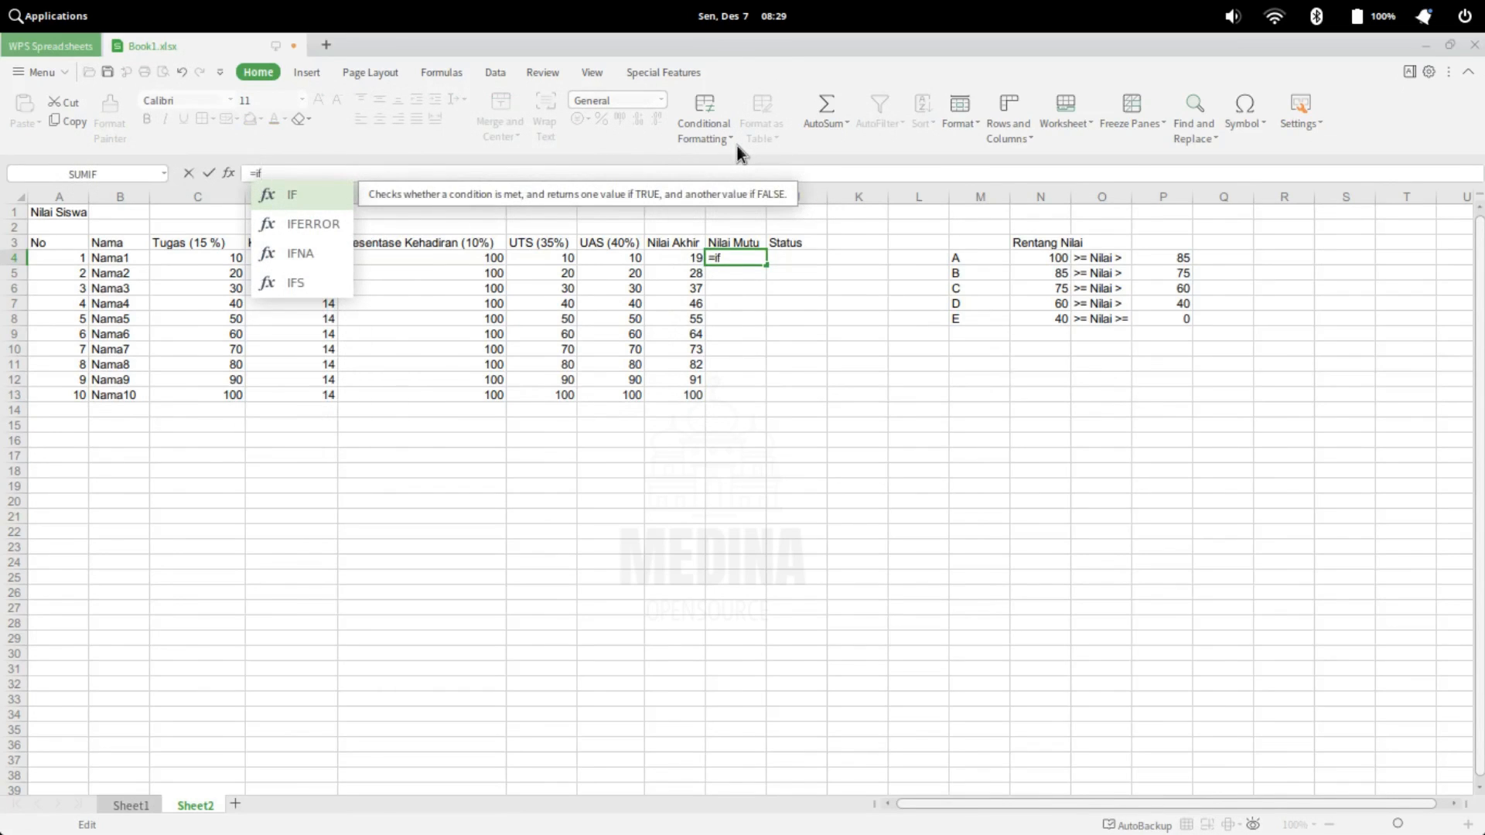
key(Tab)
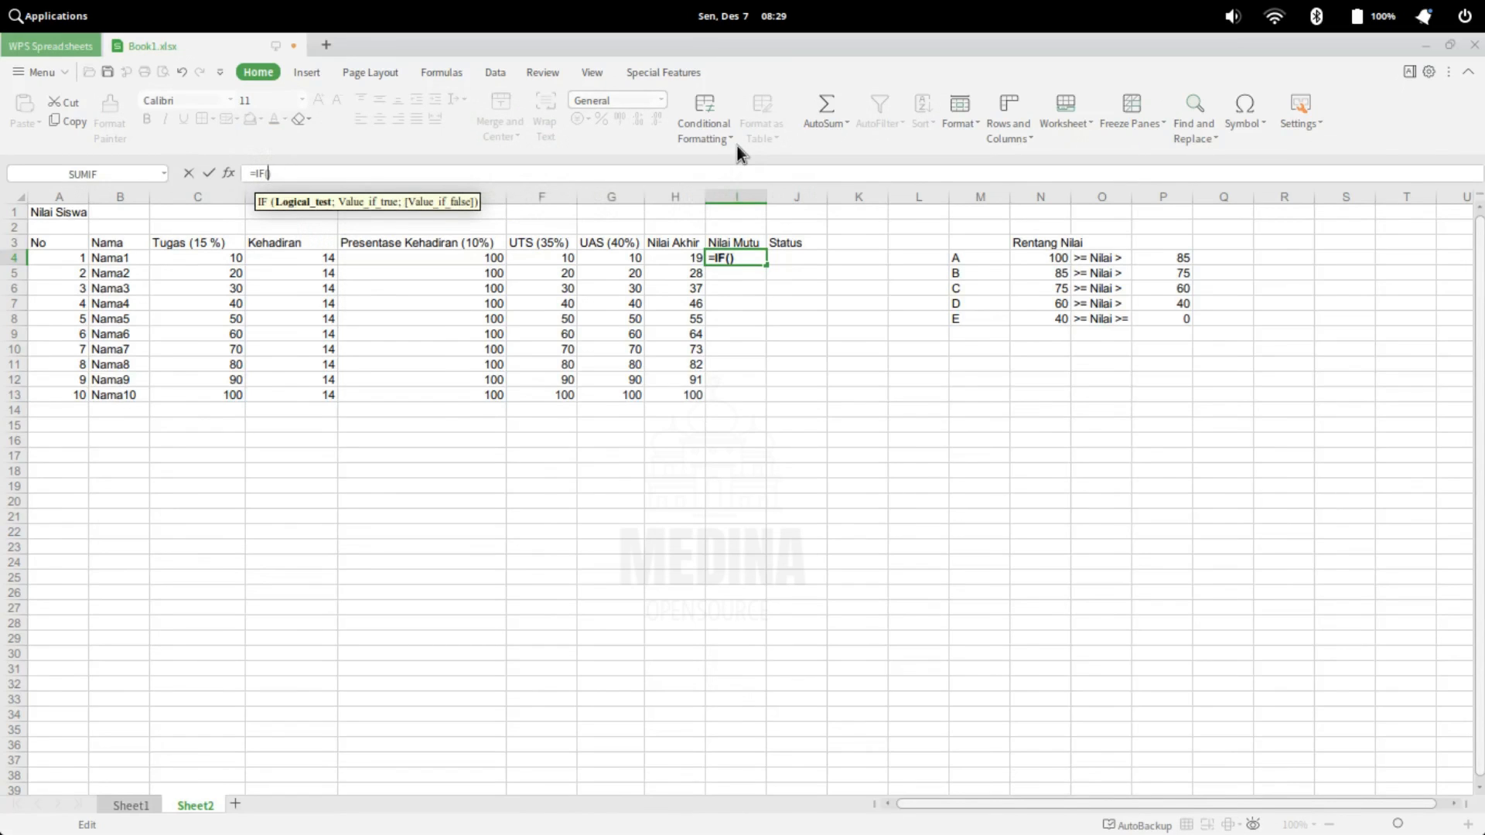
drag(1089, 258, 1100, 318)
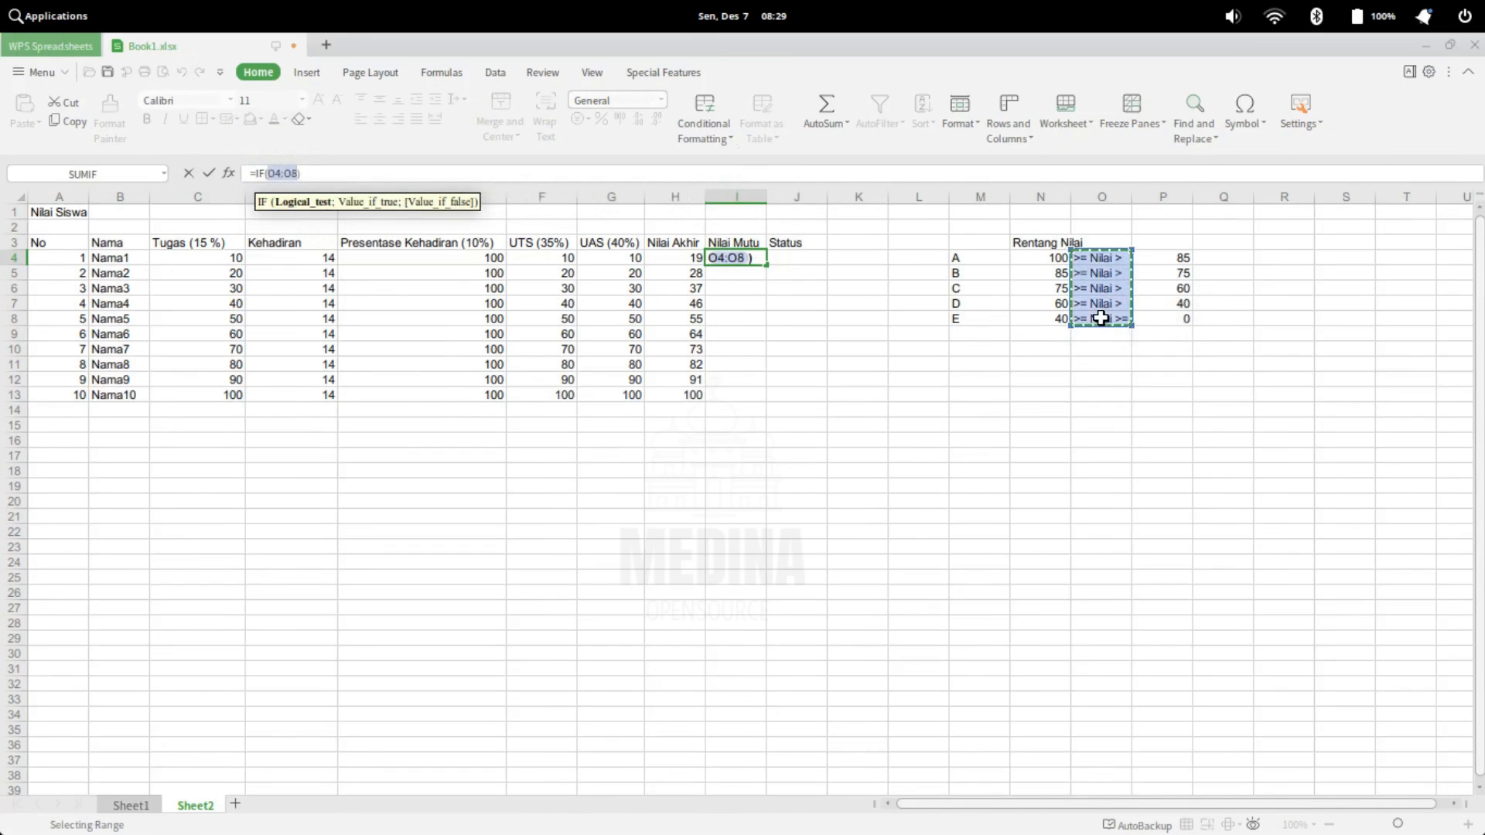
key(BackSpace)
key(BackSpace)
key(BackSpace)
key(BackSpace)
key(BackSpace)
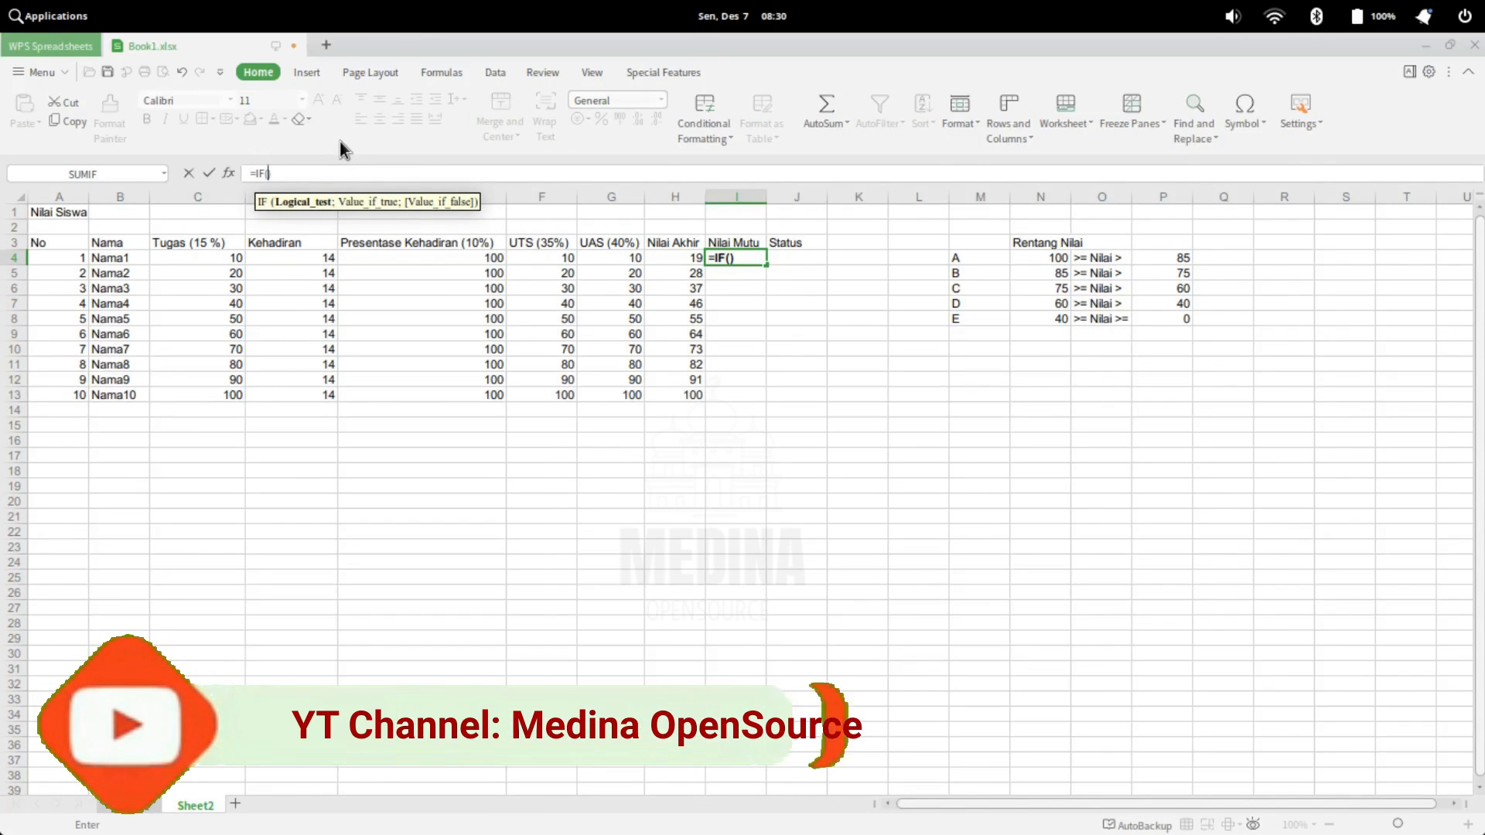
Nest an empty AND() function as the logical test of the IF formula in I4
text(a)
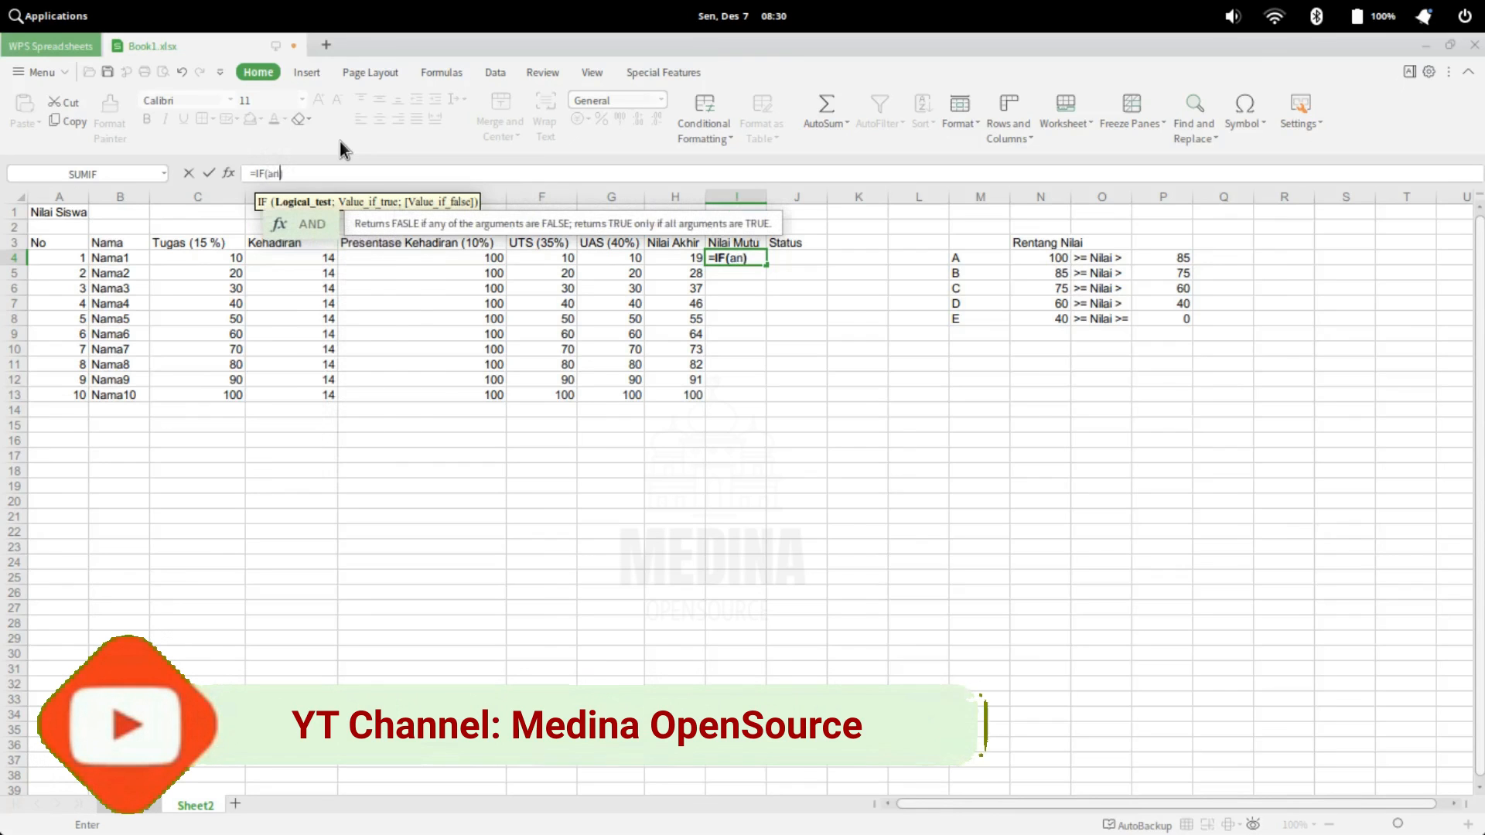
key(BackSpace)
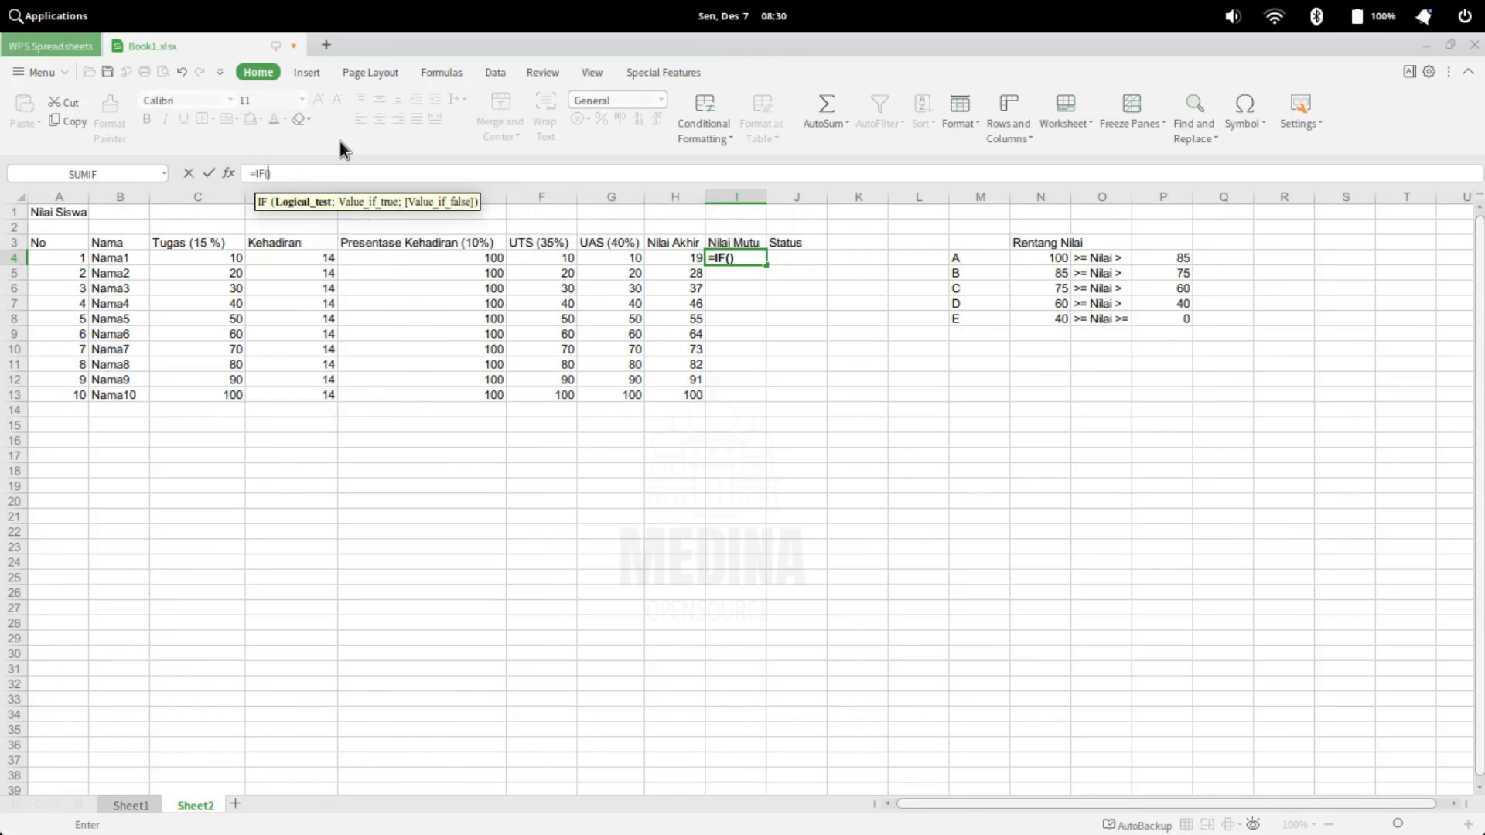
text(AND())
key(Return)
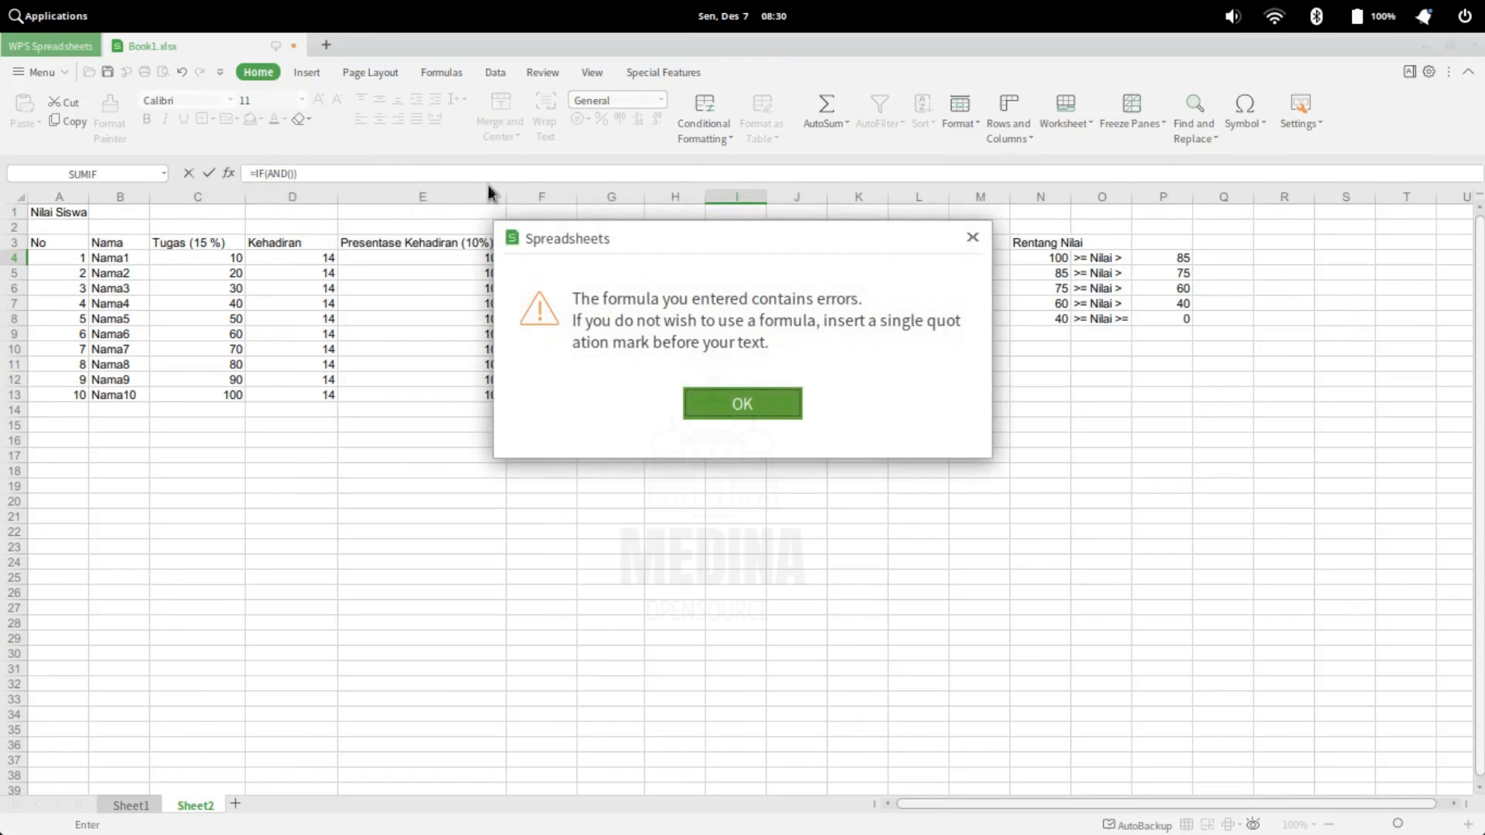
click(700, 391)
click(290, 173)
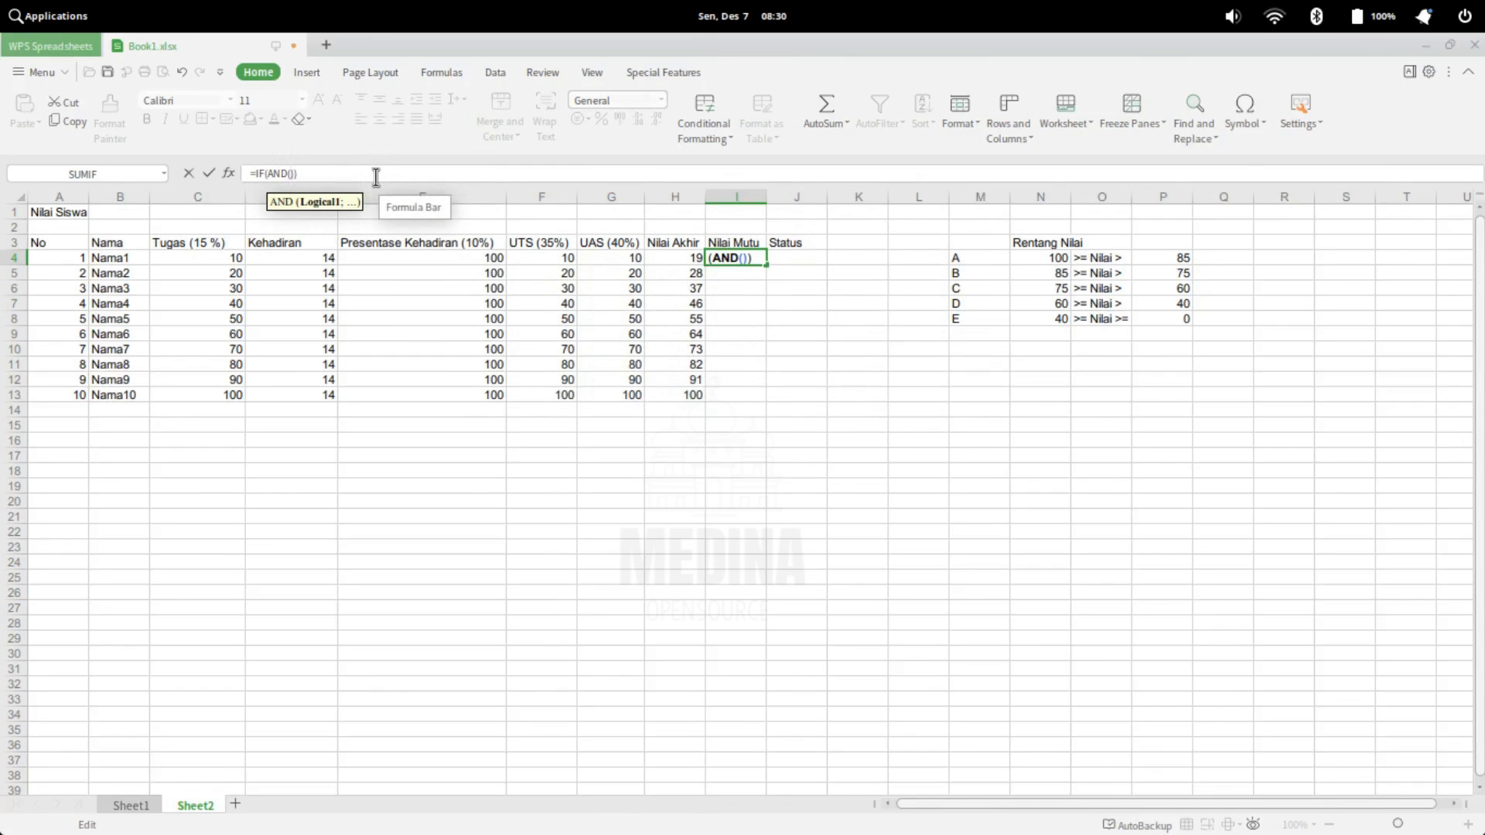
Enter the conditions 100>=H4;H4>85 inside the AND() function of the Nilai Mutu formula in I4
text(100)
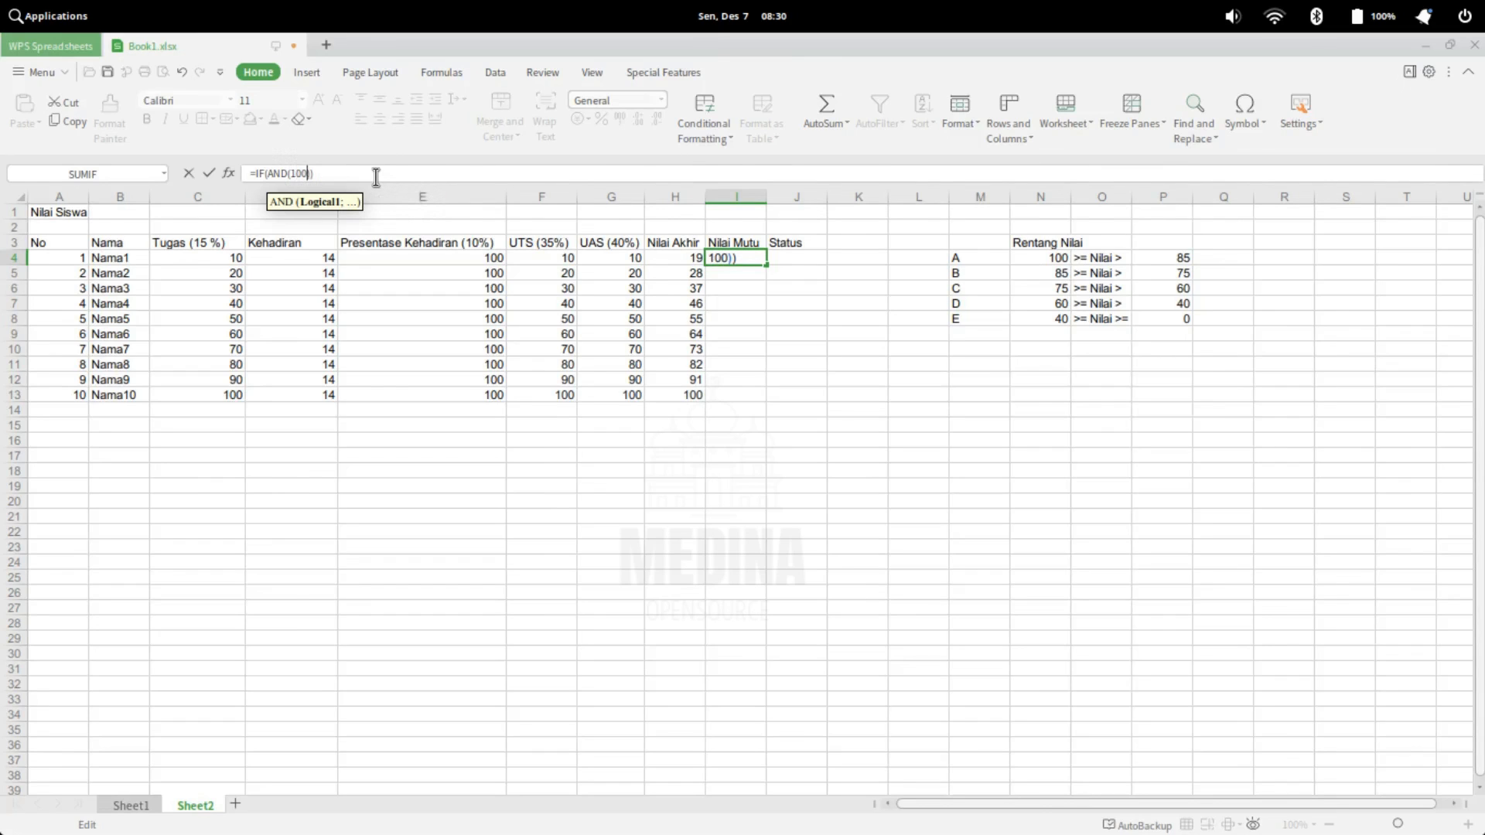
text(>=)
click(684, 256)
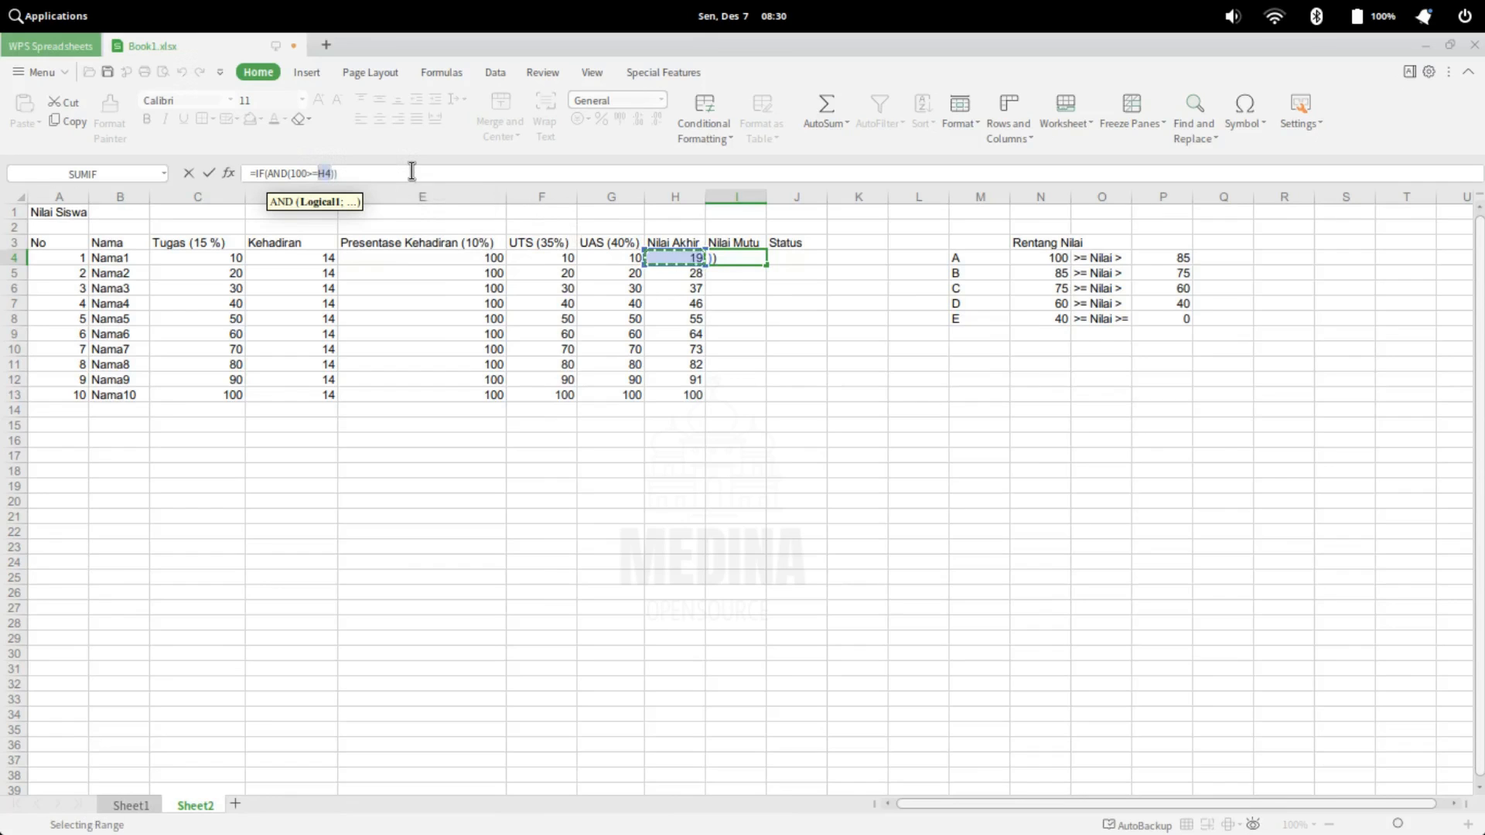
text(;)
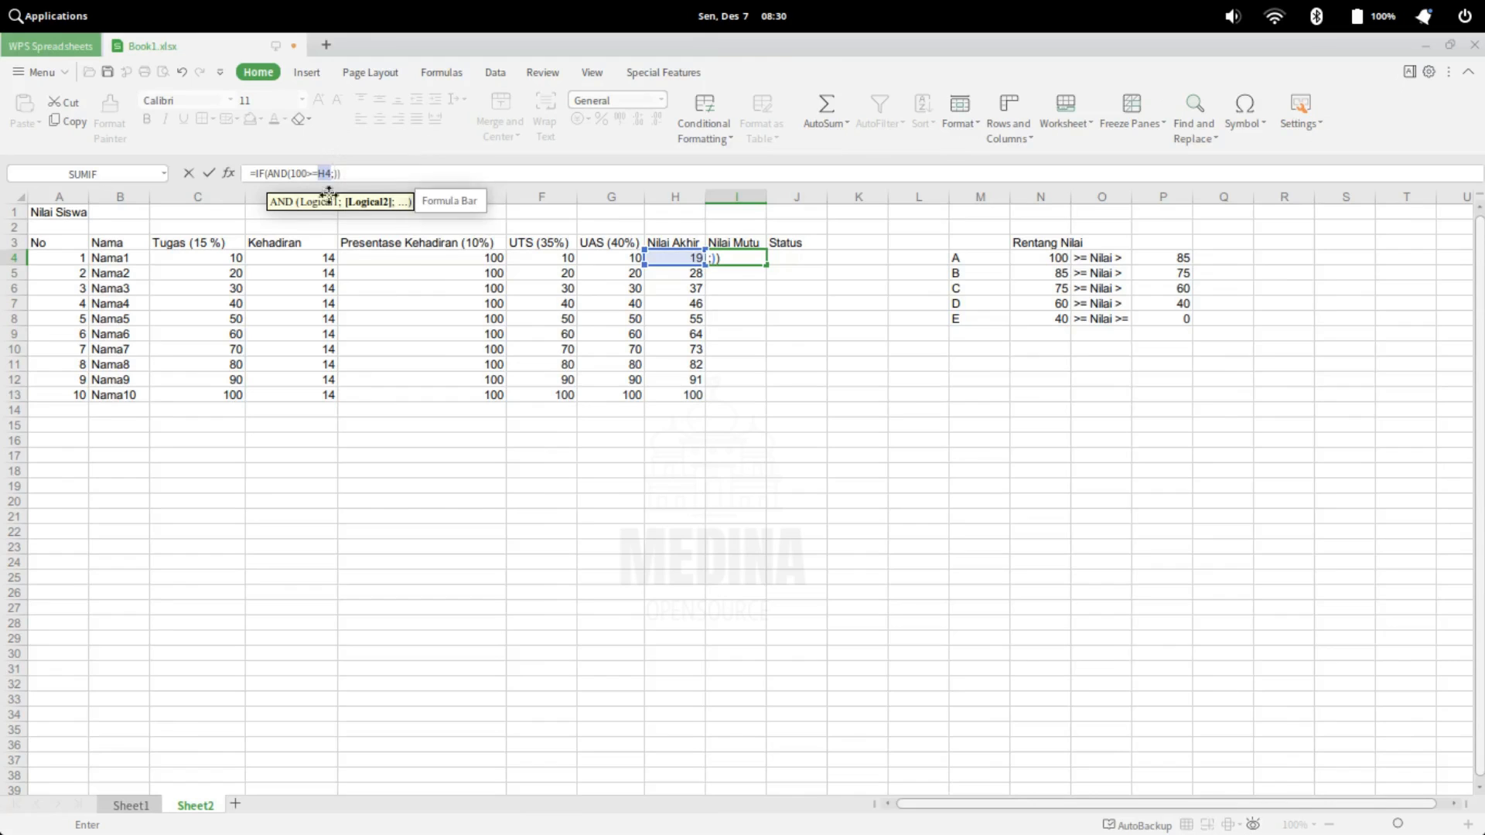
click(682, 258)
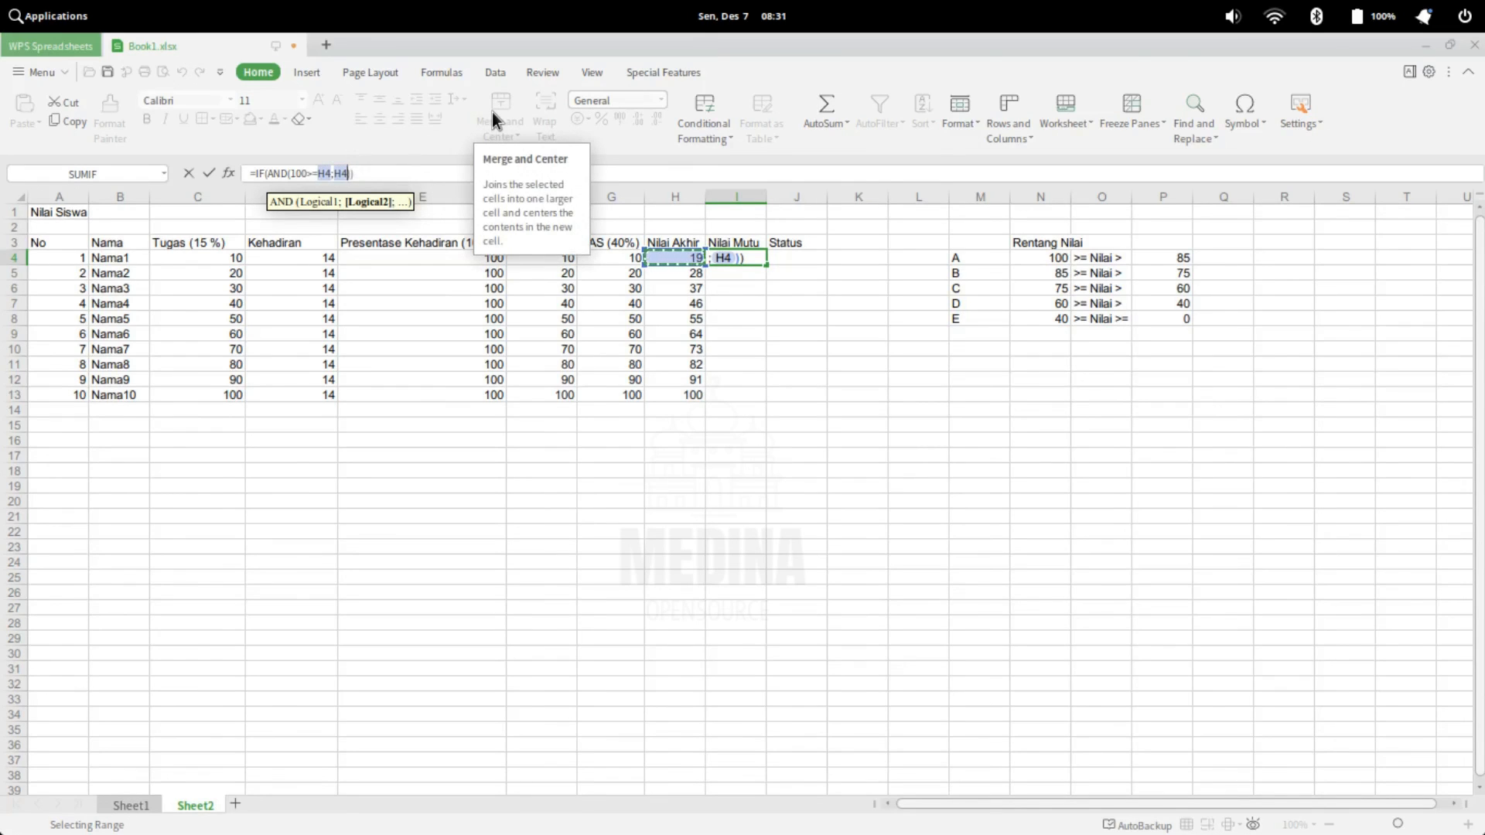
text(>)
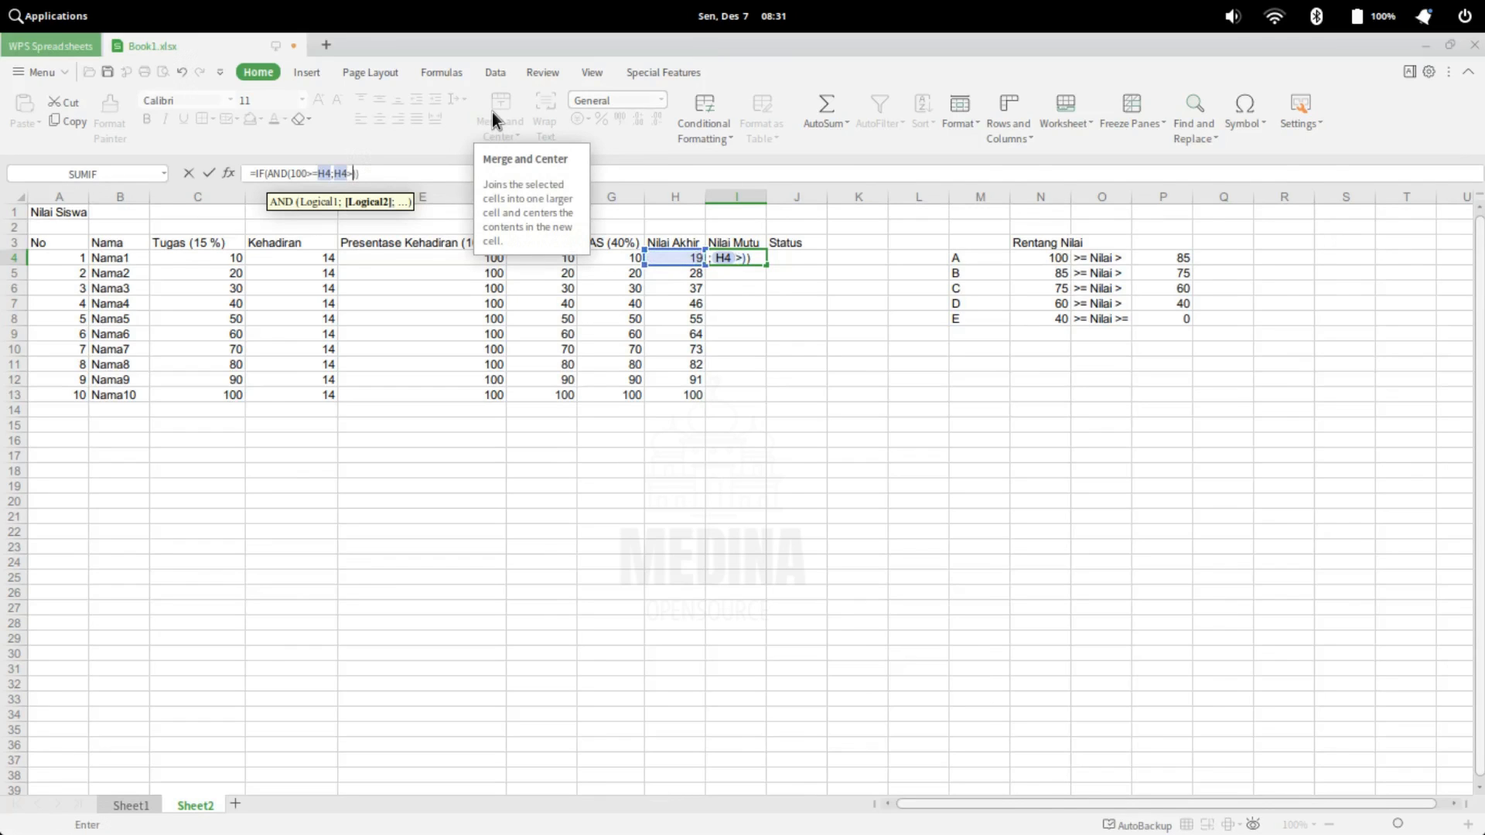
text(85)
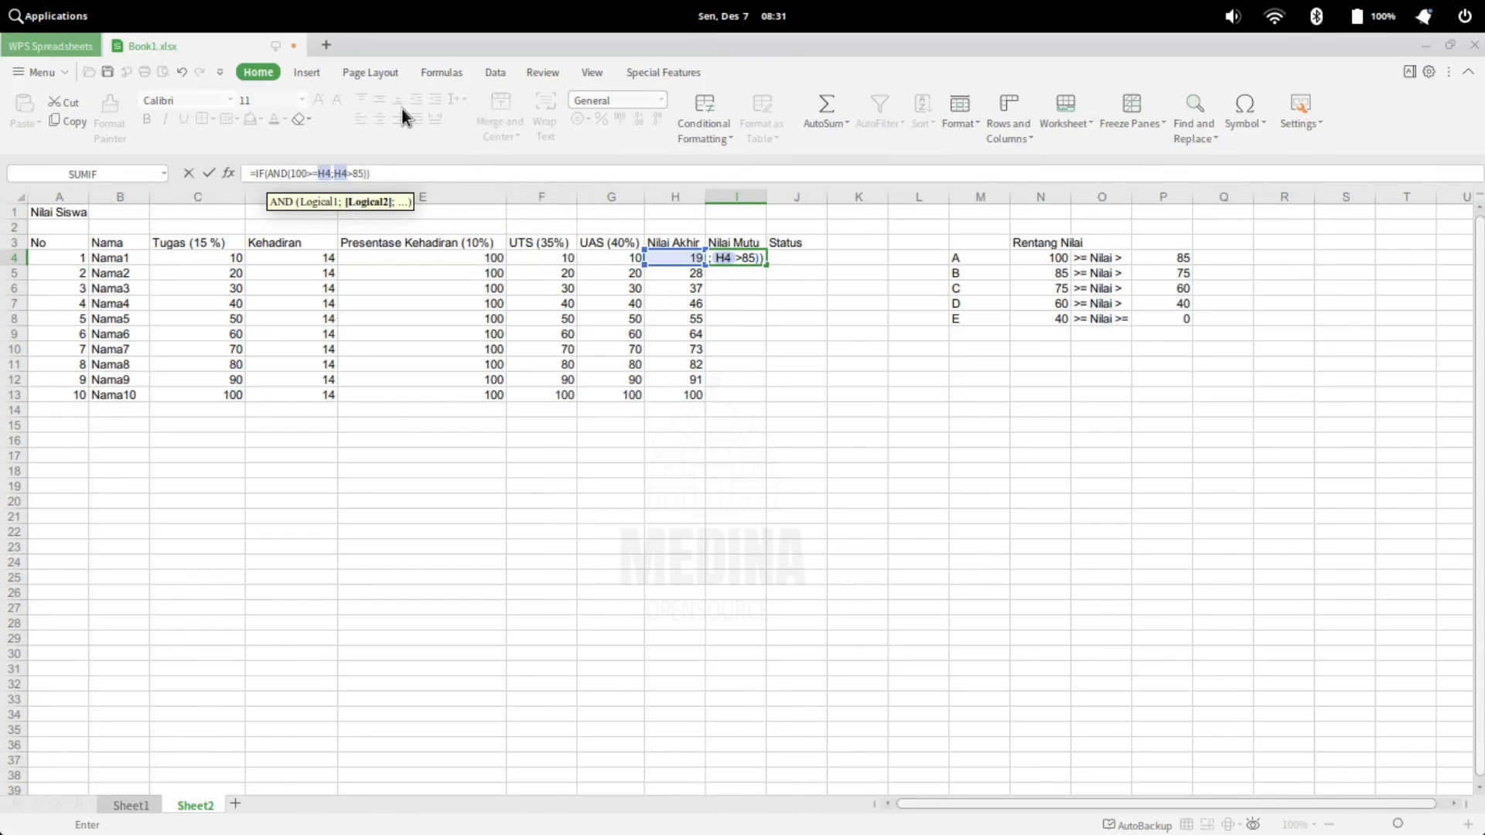
Add "A" as the IF formula's value if true in I4, followed by a separator for the false value
key(Return)
click(742, 404)
click(369, 175)
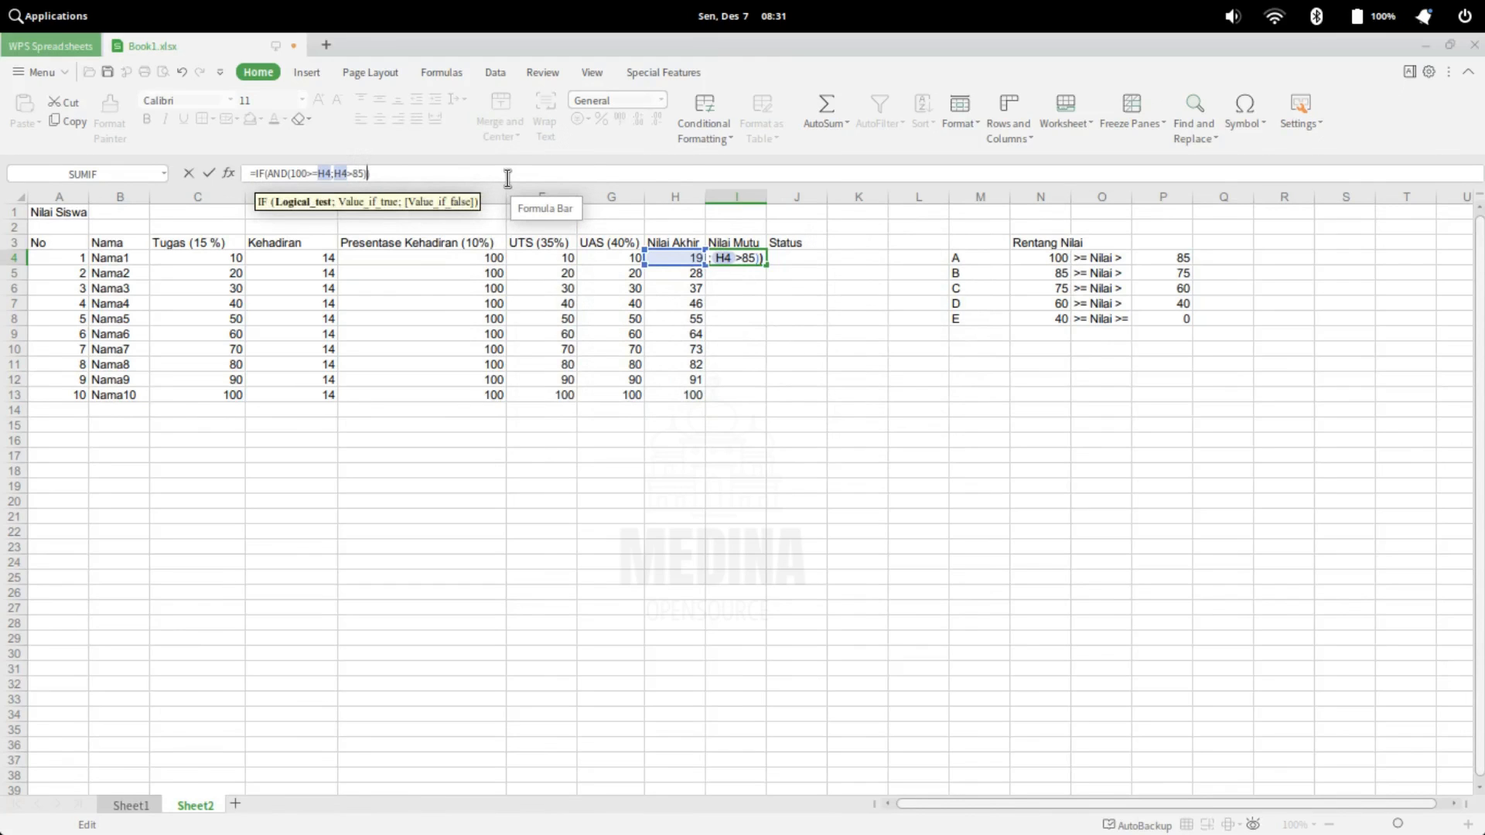
text(;)
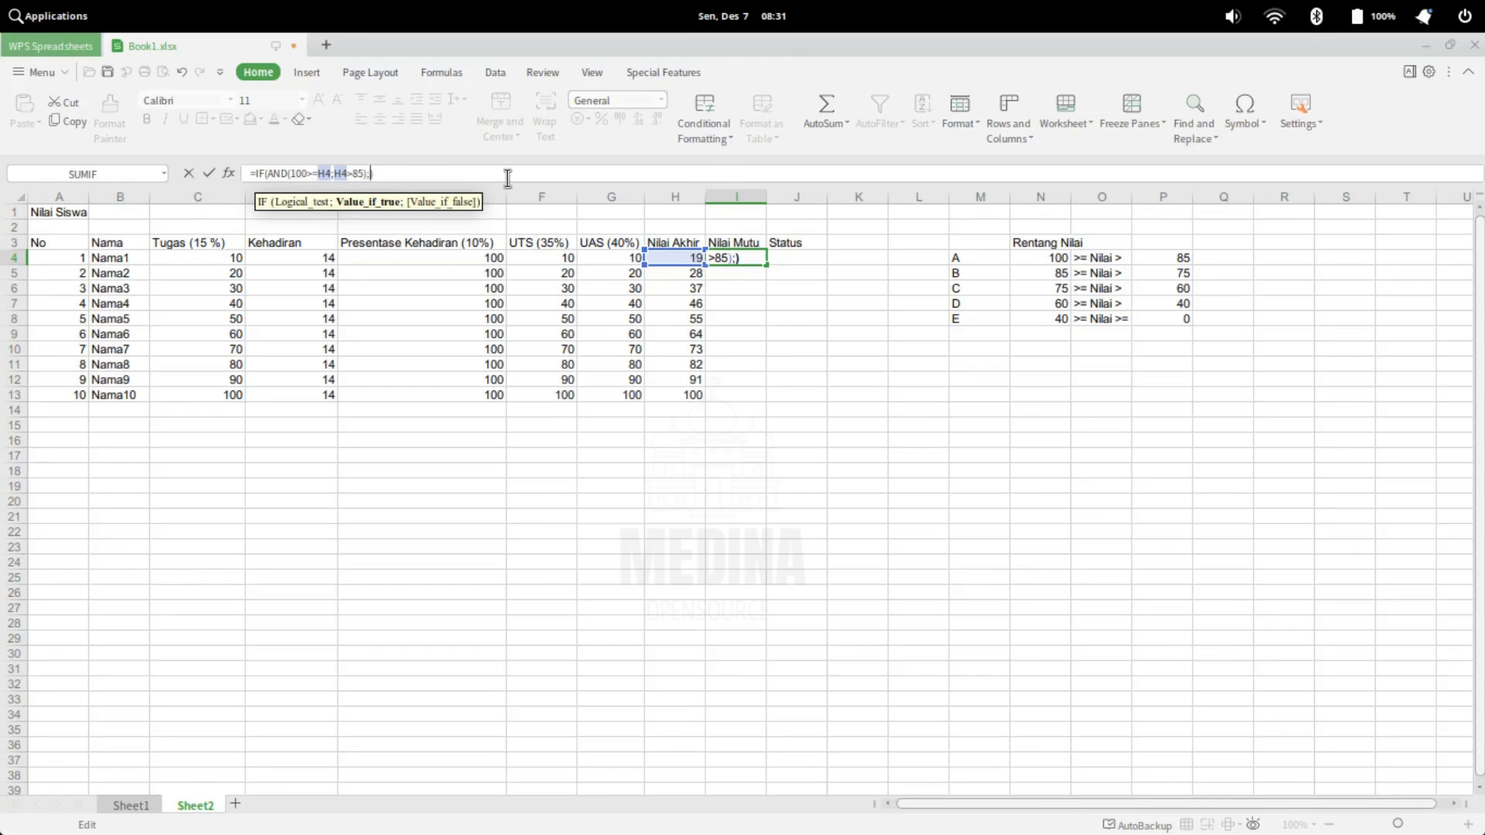
text("")
text(A)
text(;)
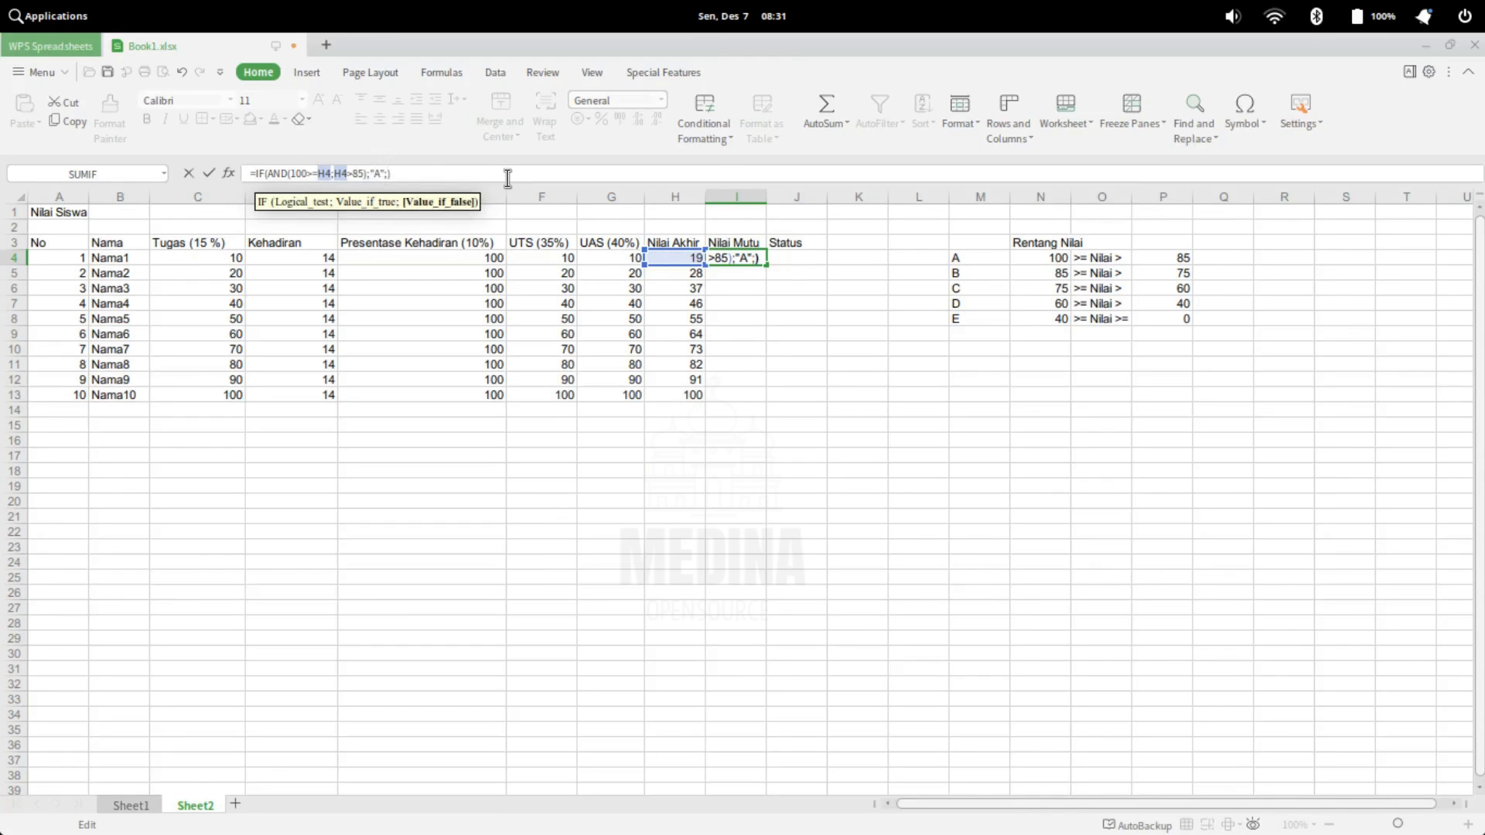
text(IF)
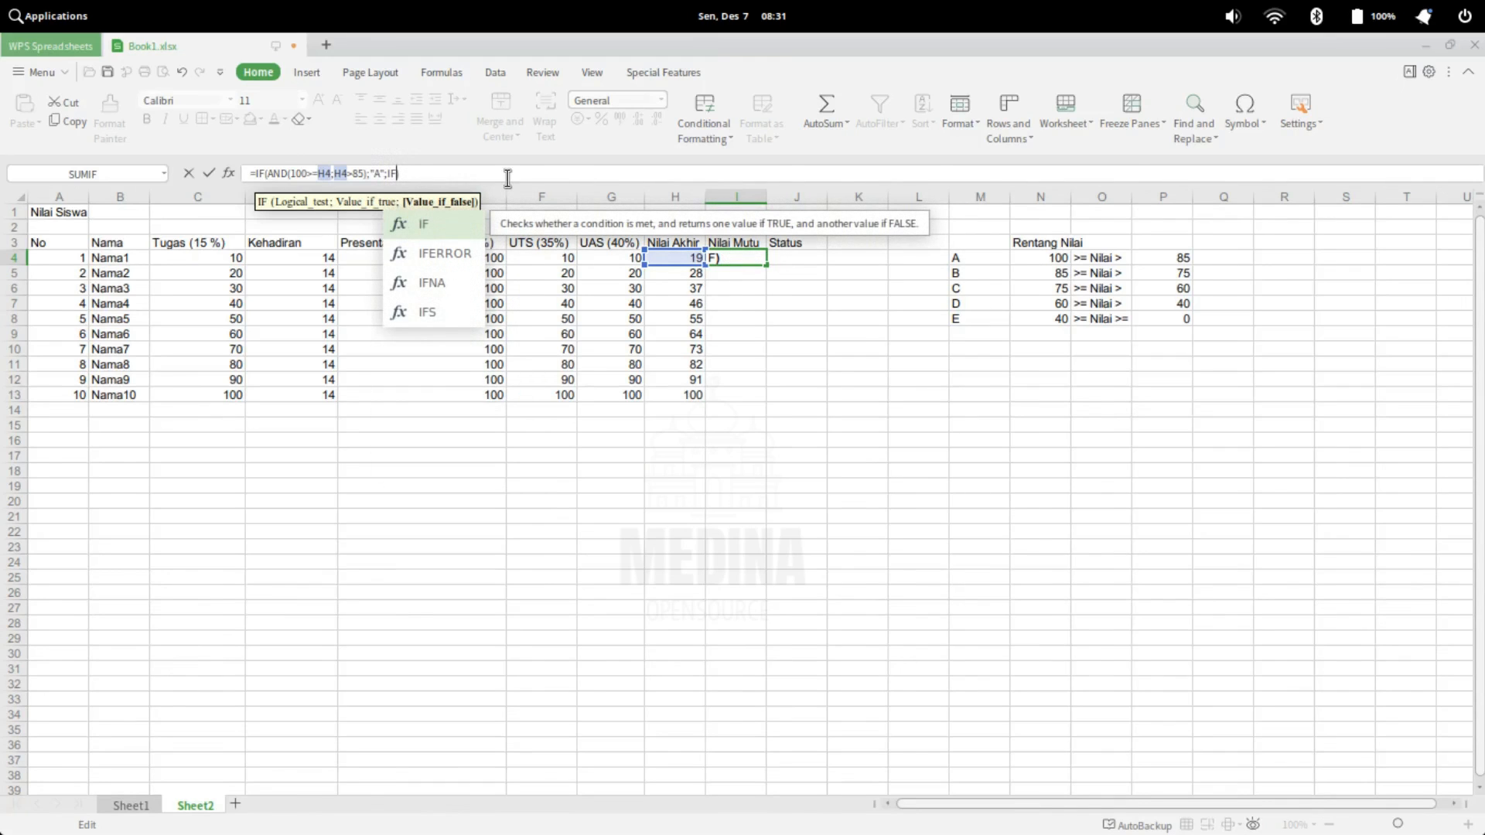
text(()
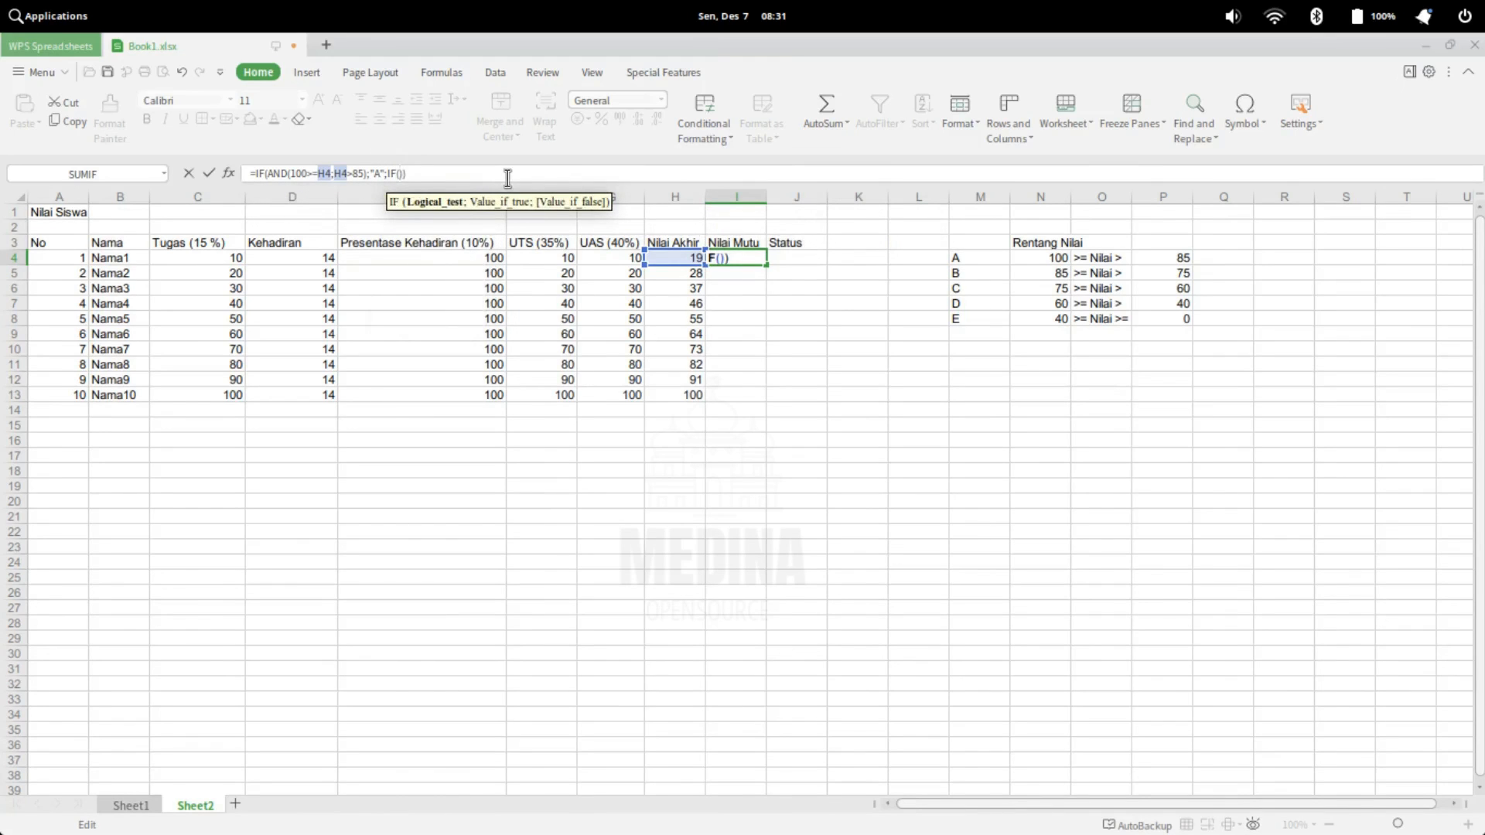
text(AND)
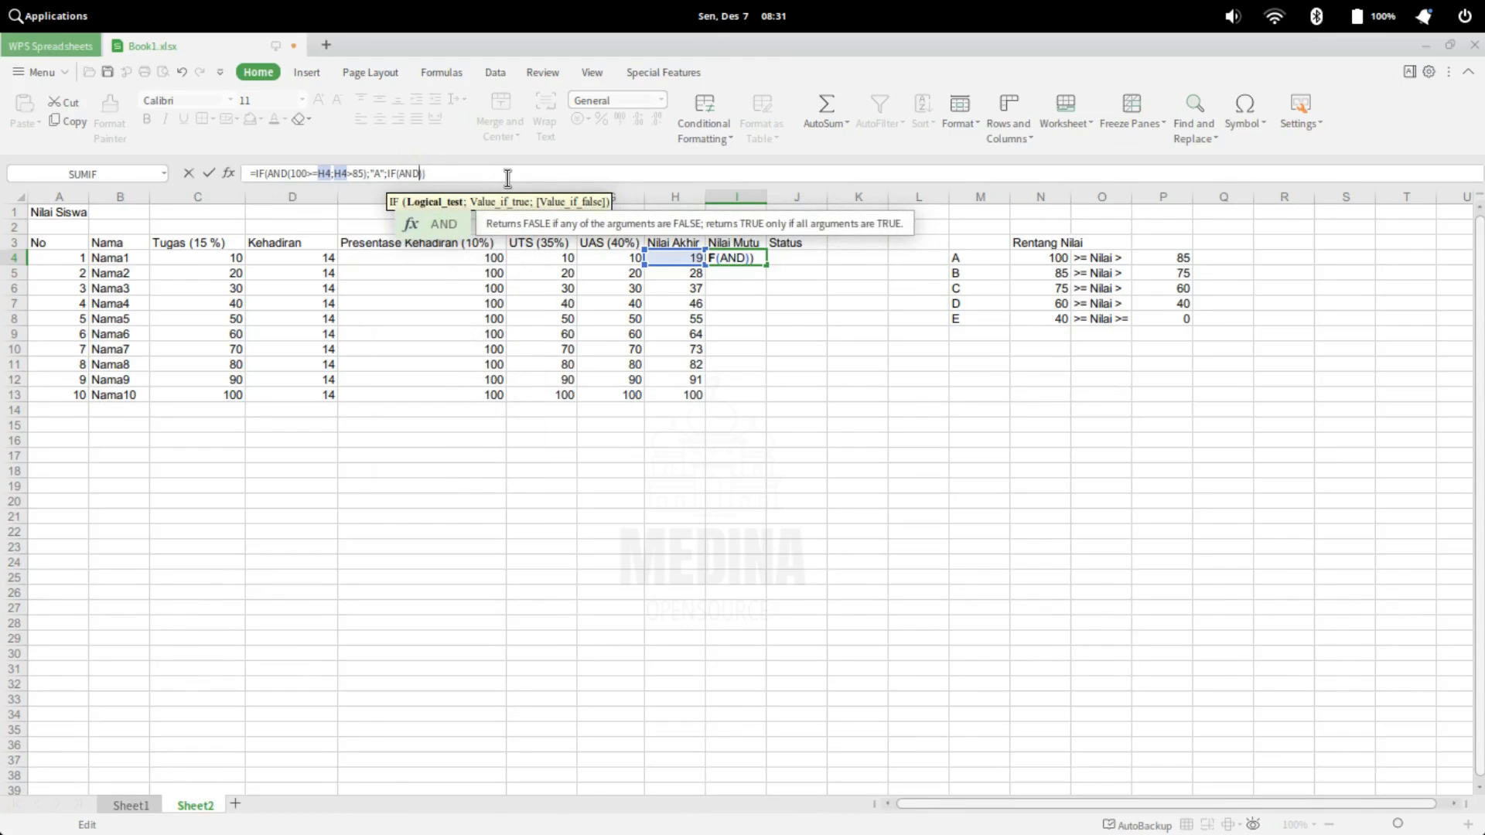
text(()
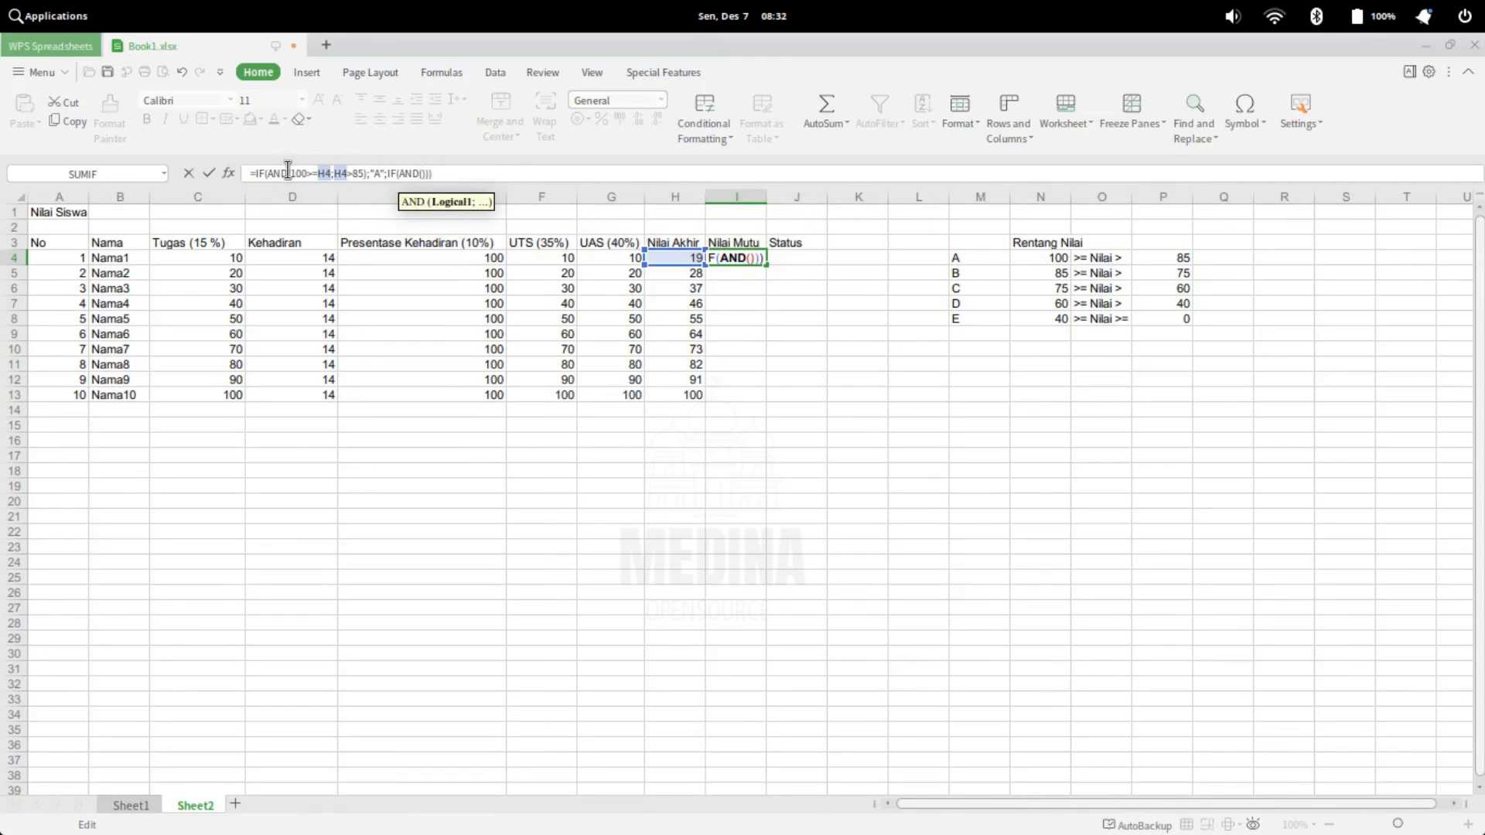
Copy the conditions 100>=H4;H4>85 from the first AND into the empty second AND
drag(292, 170, 363, 172)
key(ctrl+c)
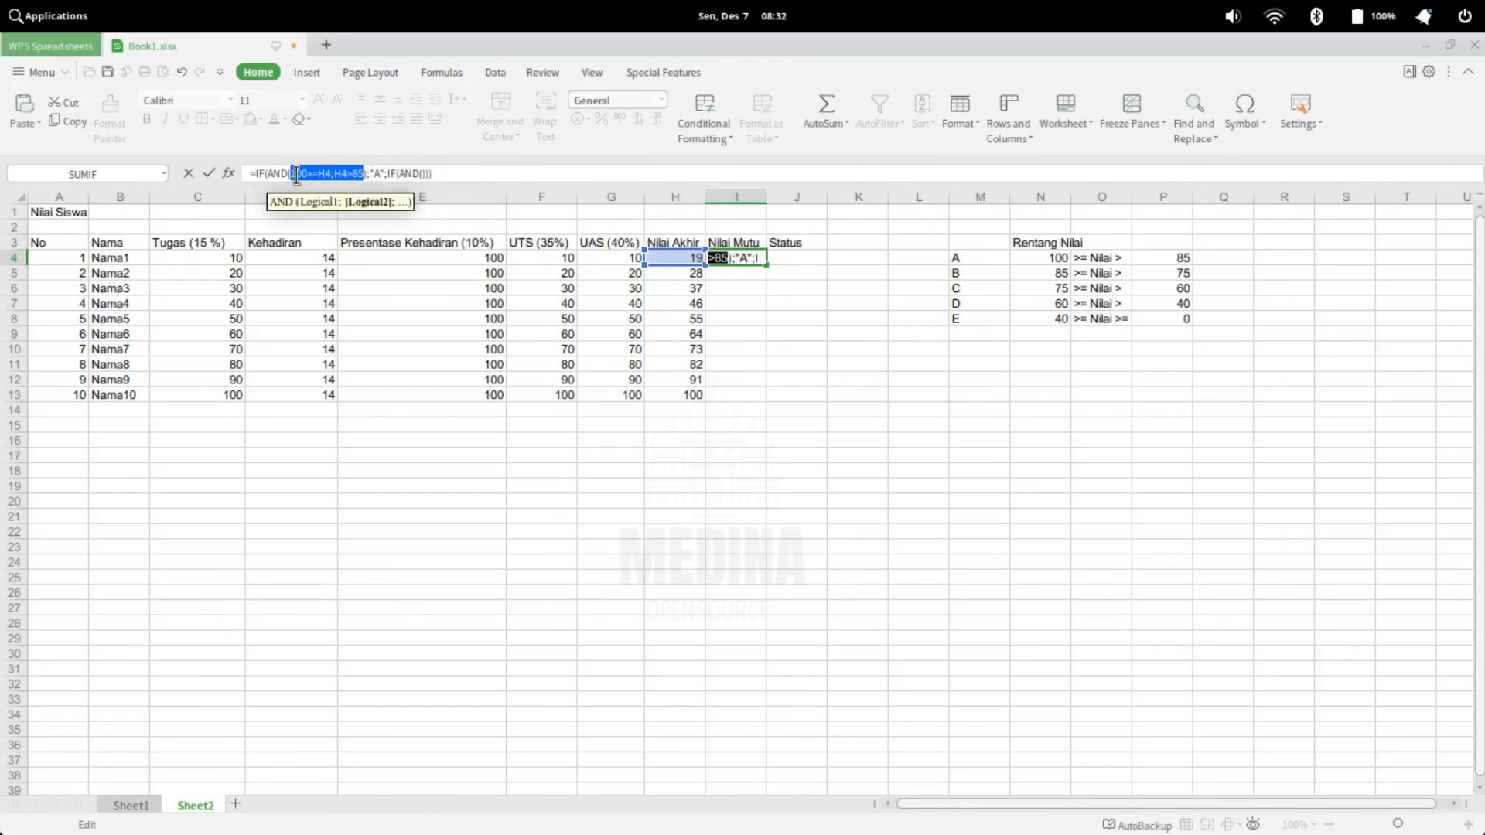
click(422, 173)
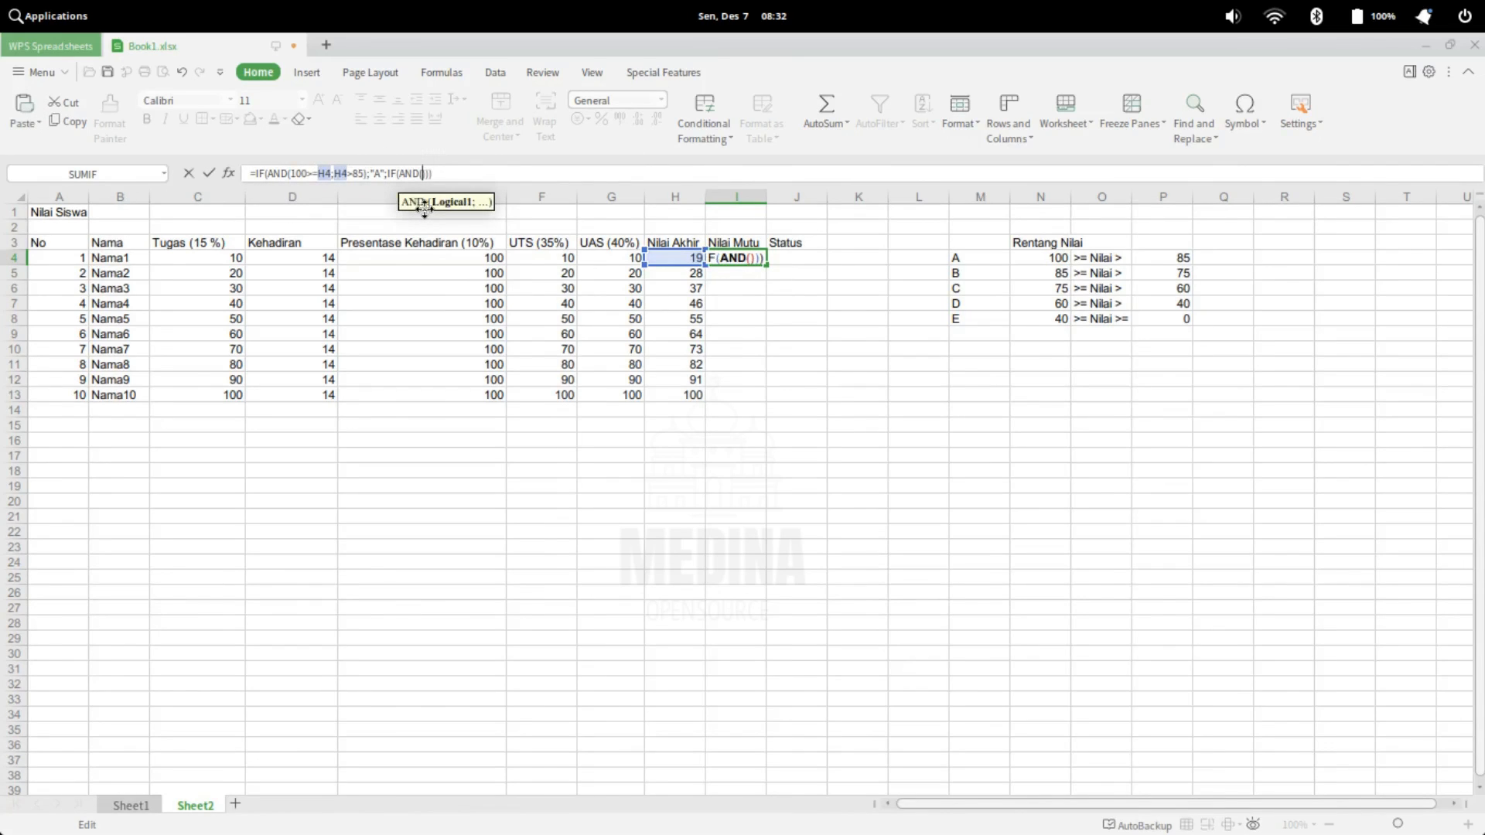
key(ctrl+v)
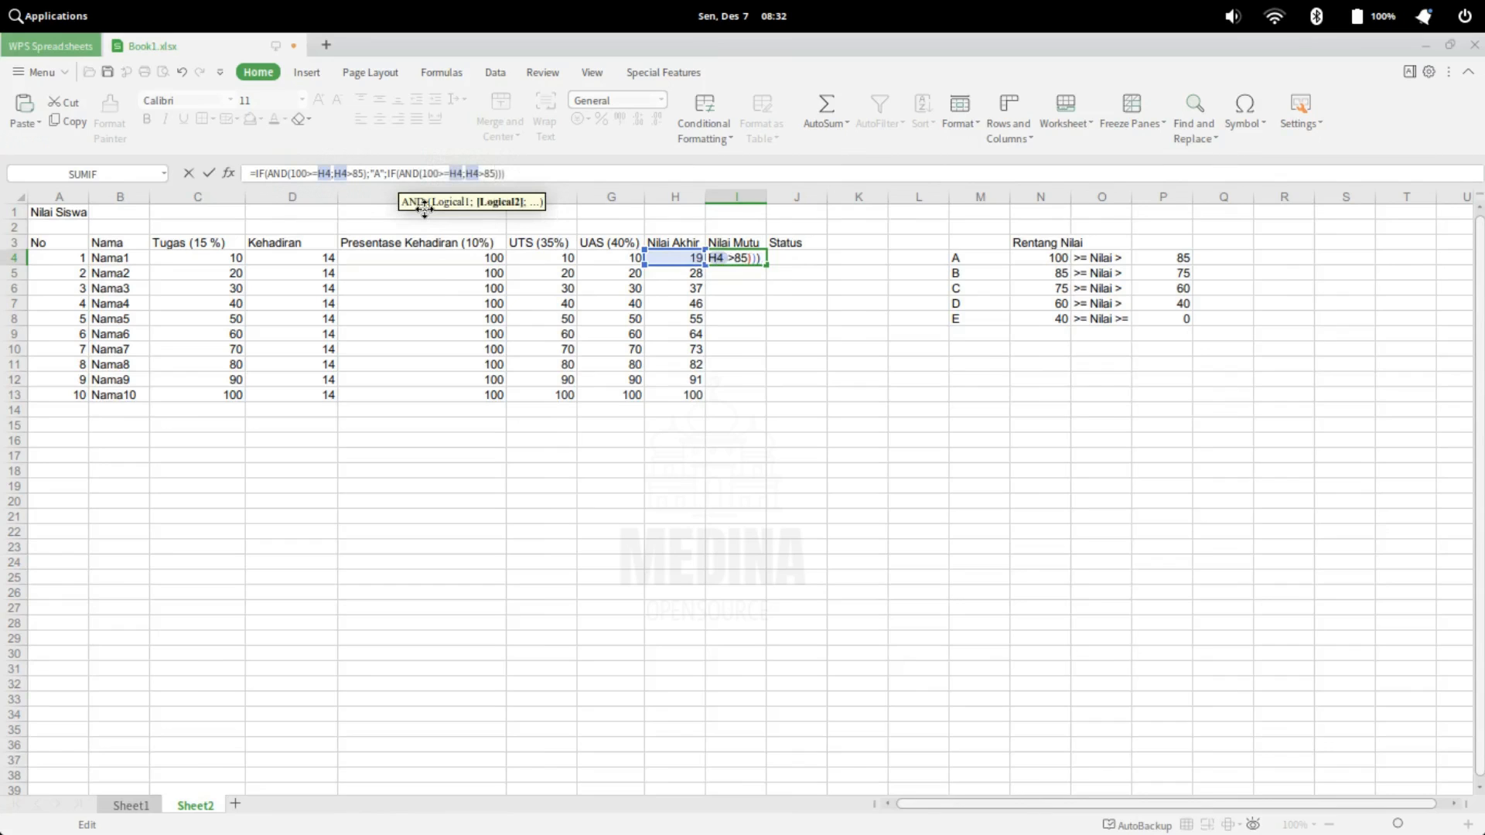
Change the limits in the second AND so its conditions read 85>=H4;H4>75
key(BackSpace)
key(BackSpace)
text(75)
key(Left)
key(Left)
key(Left)
key(Left)
key(Left)
key(BackSpace)
key(BackSpace)
key(BackSpace)
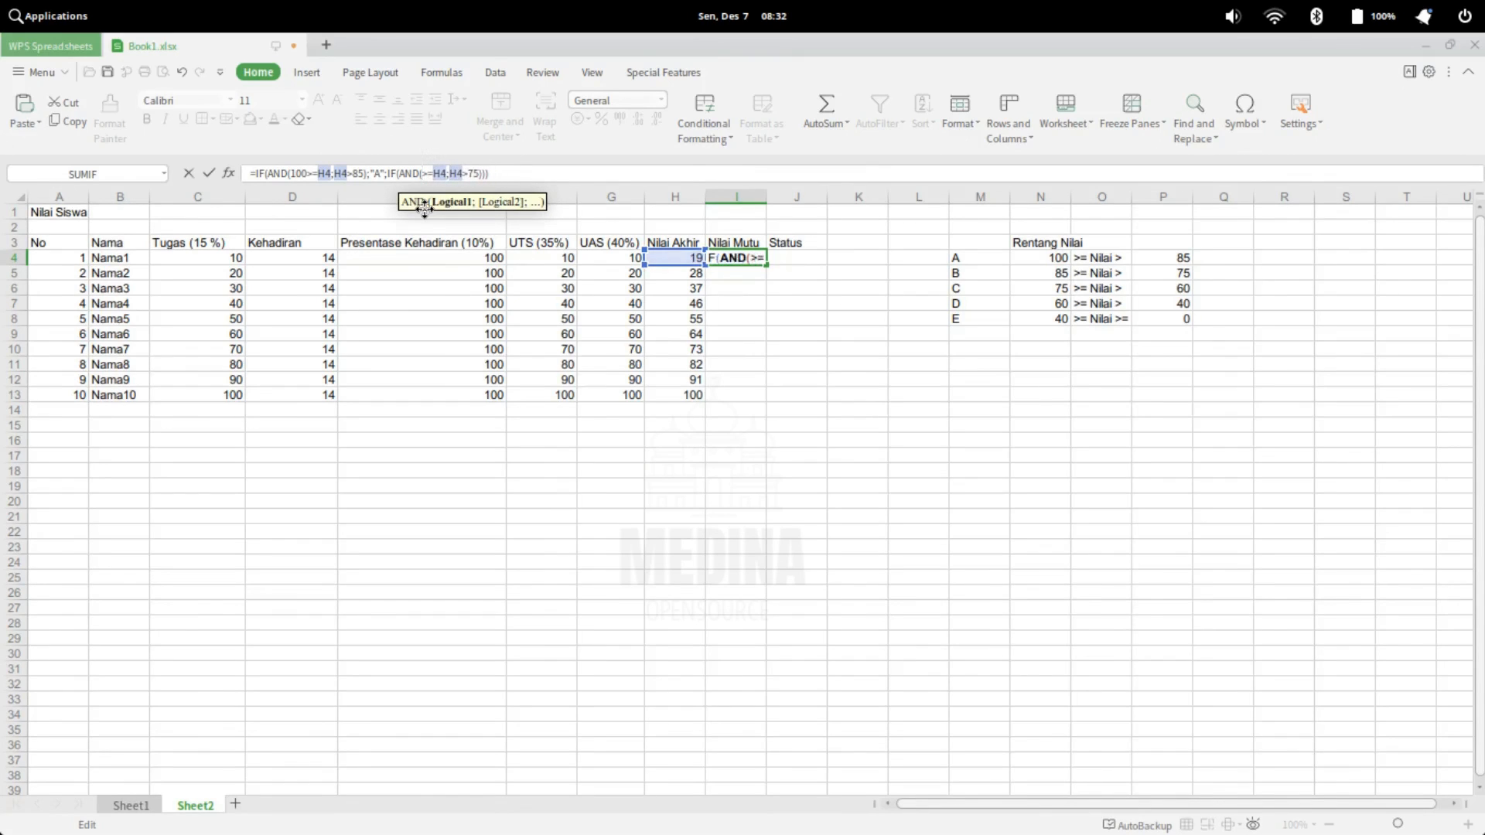
text(85)
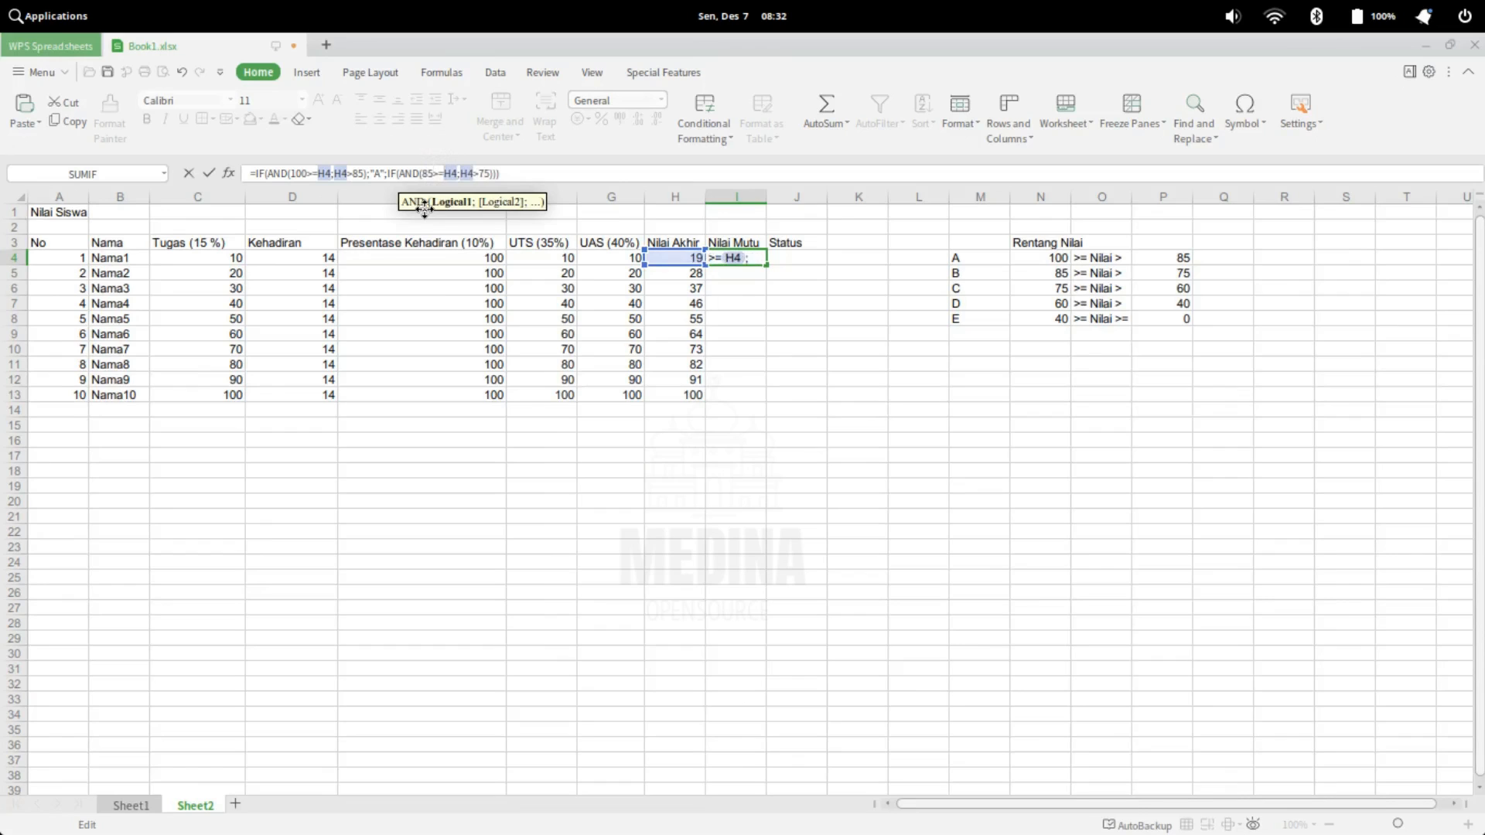
Add "B" as the second IF's value if true, followed by a separator for its false value
key(Right)
key(Right)
key(Right)
key(Right)
key(Right)
key(Right)
key(Right)
key(Right)
key(Right)
key(Right)
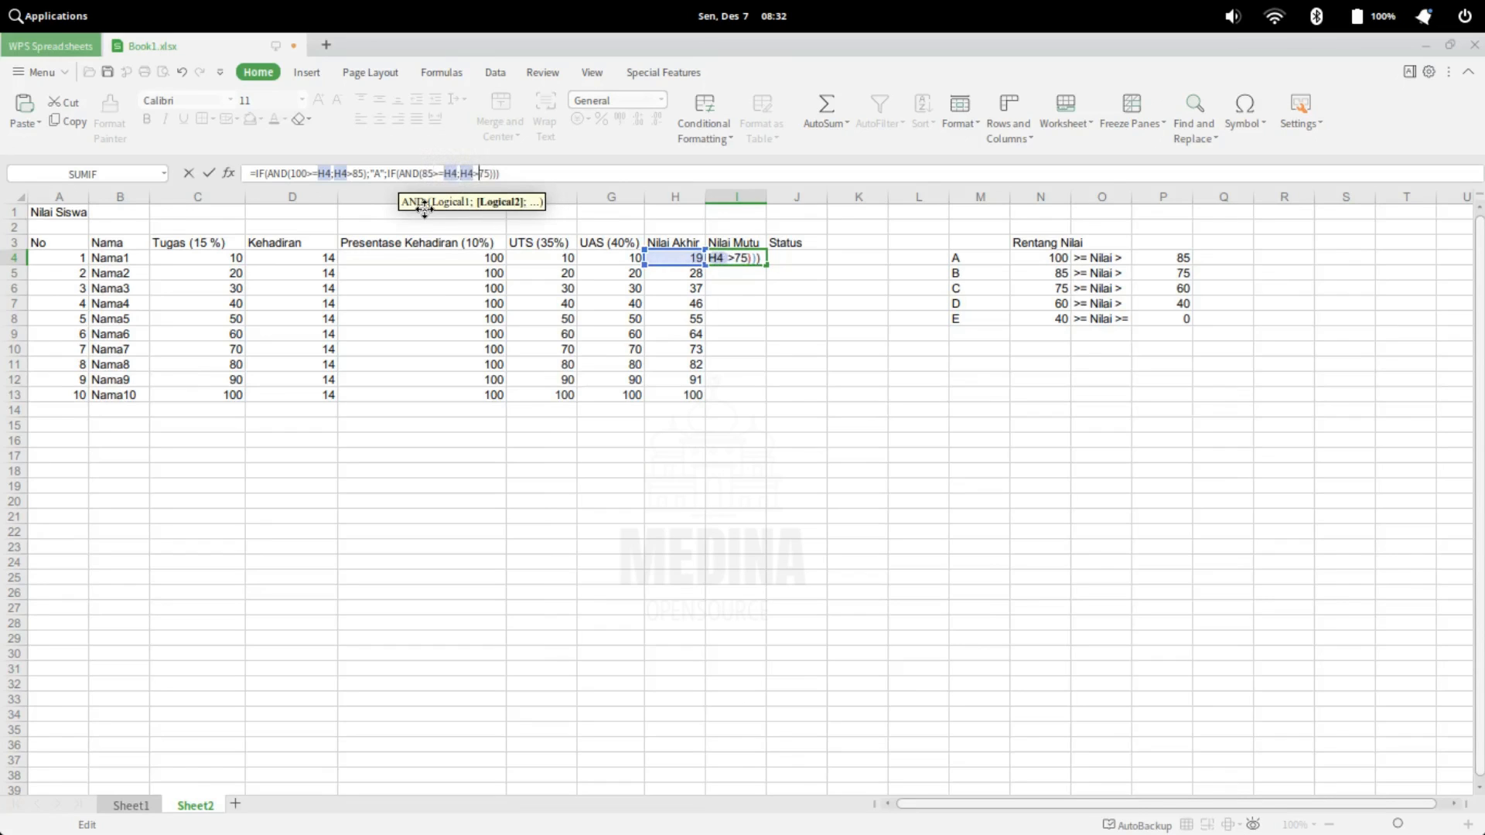
key(Right)
text(;)
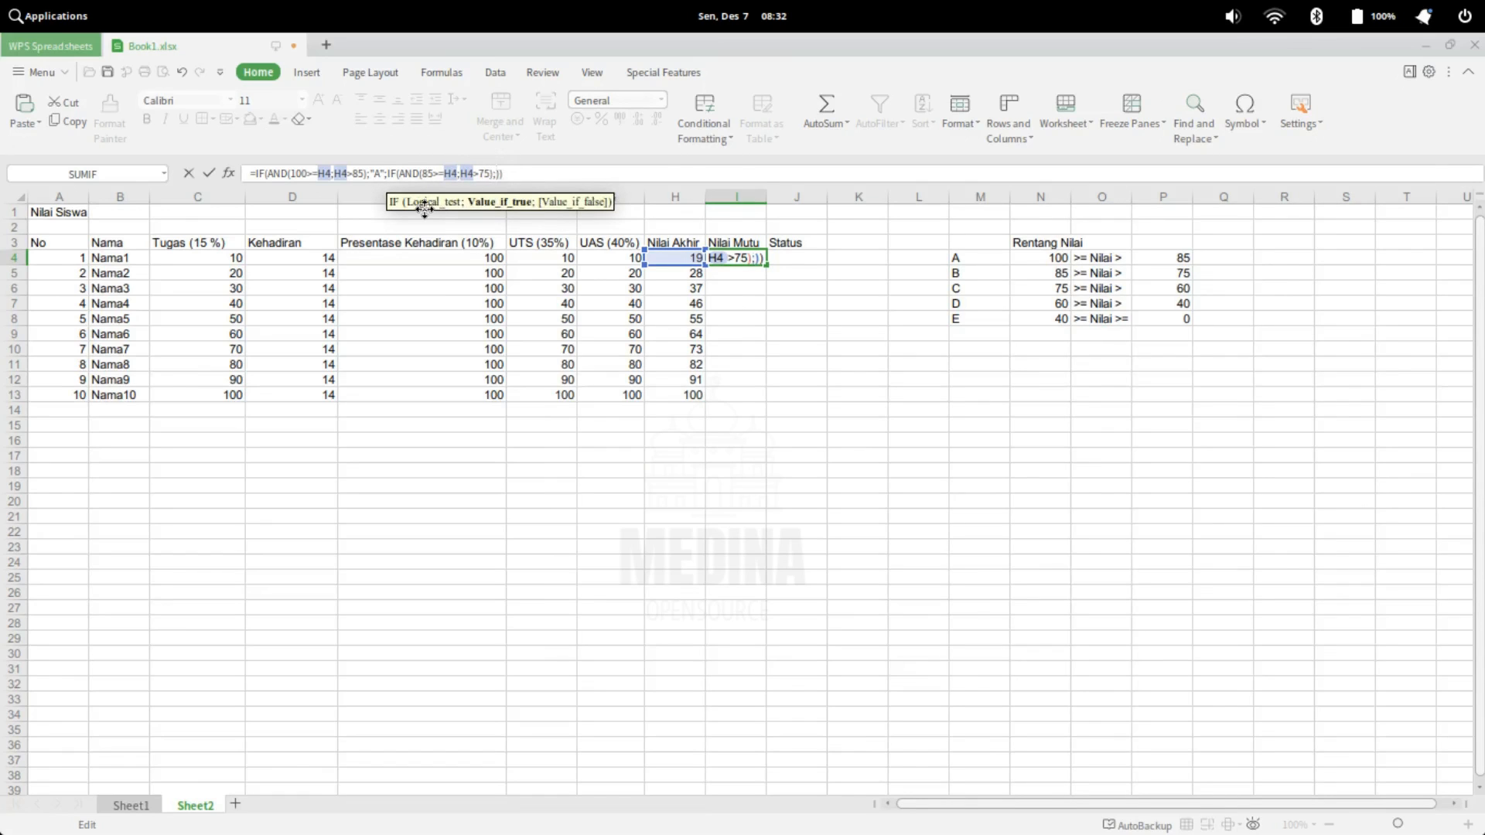
text("")
key(Left)
text(B";)
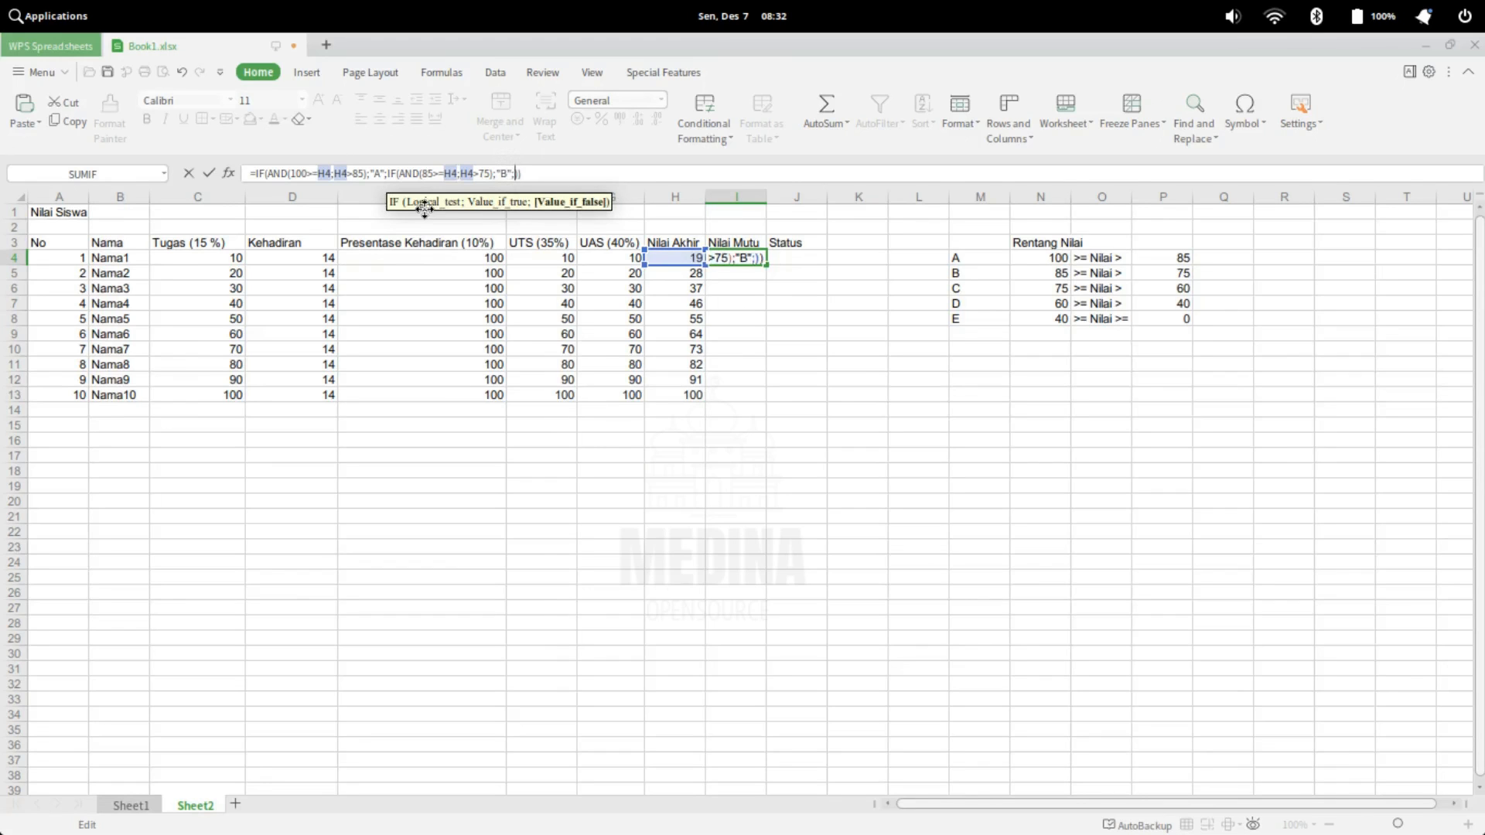
text(IF)
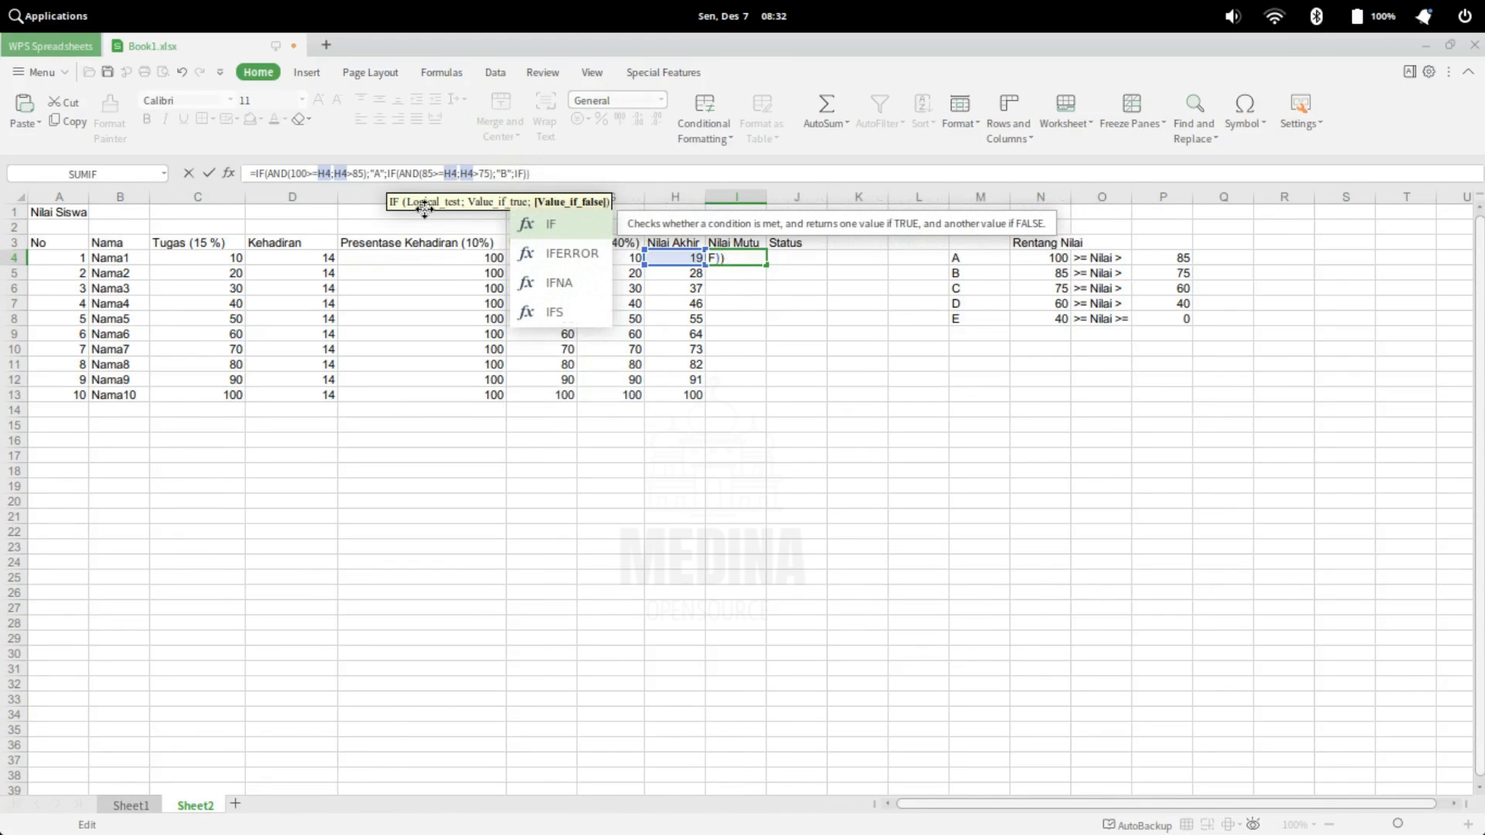
text(()
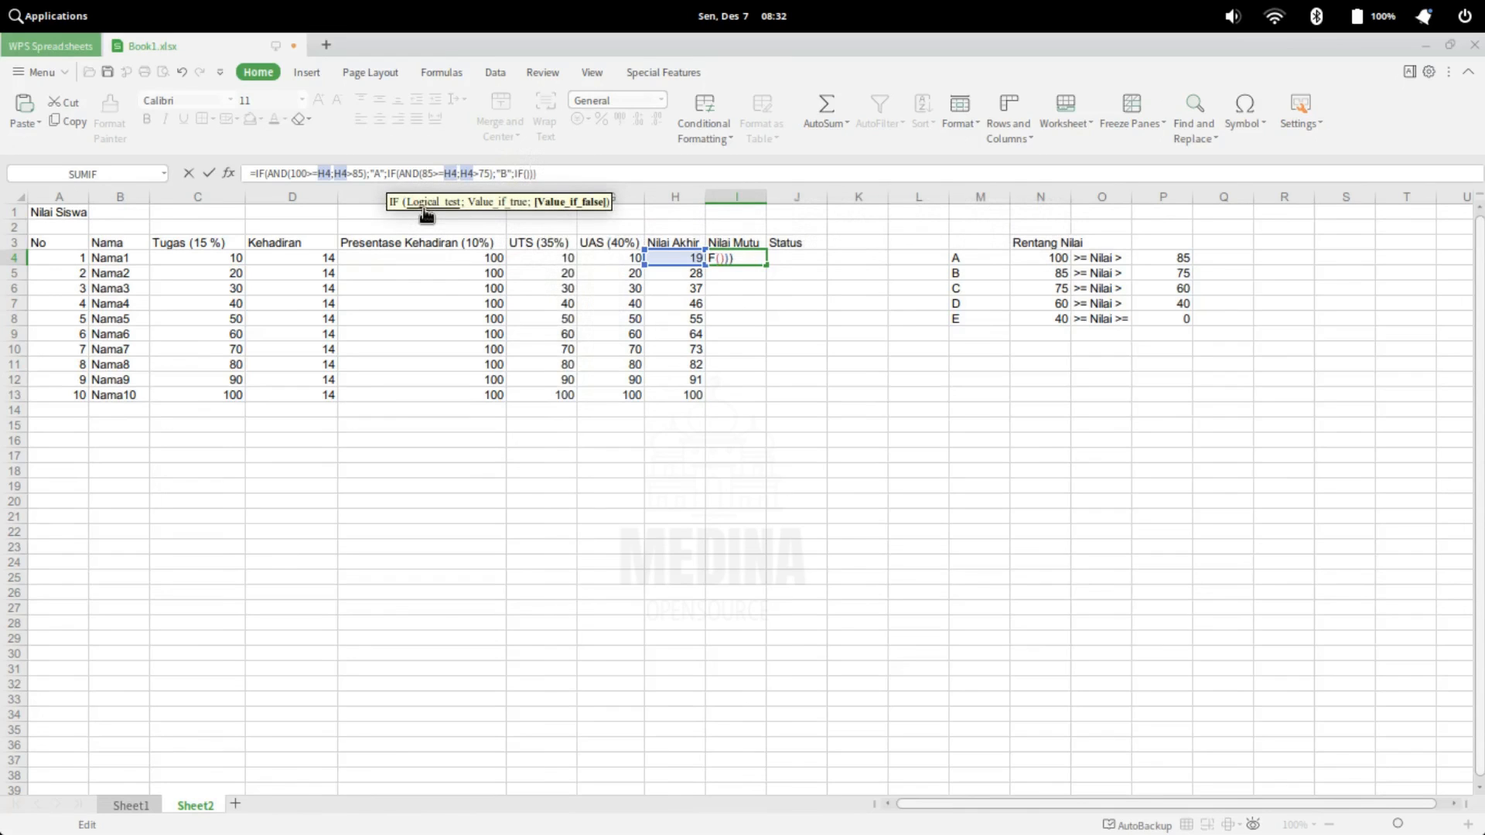
text(AND)
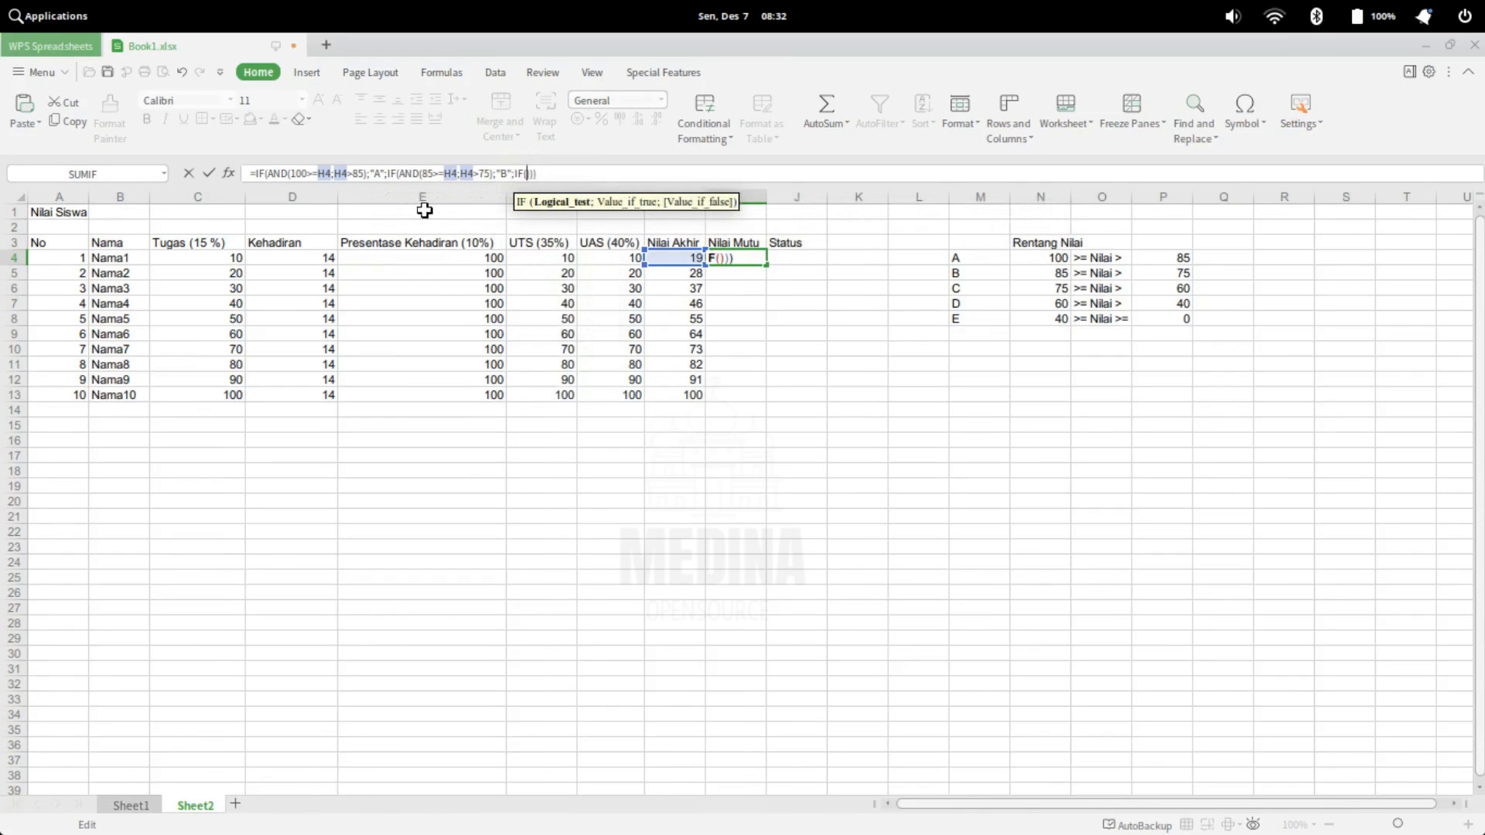
text(()
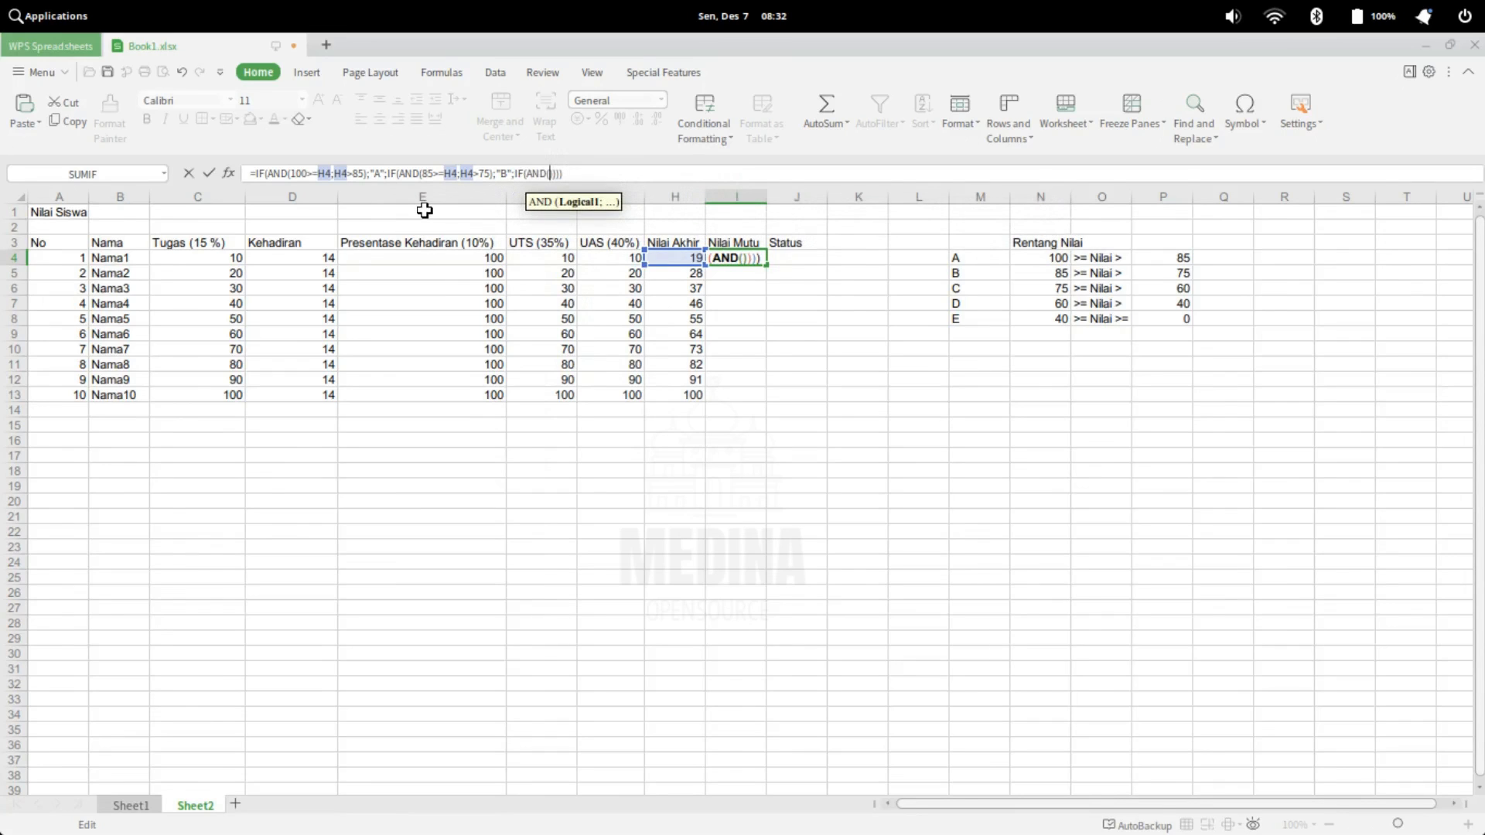
Nest a third IF(AND()) as the second IF's false value and paste the copied conditions 100>=H4;H4>85 into it
key(ctrl+v)
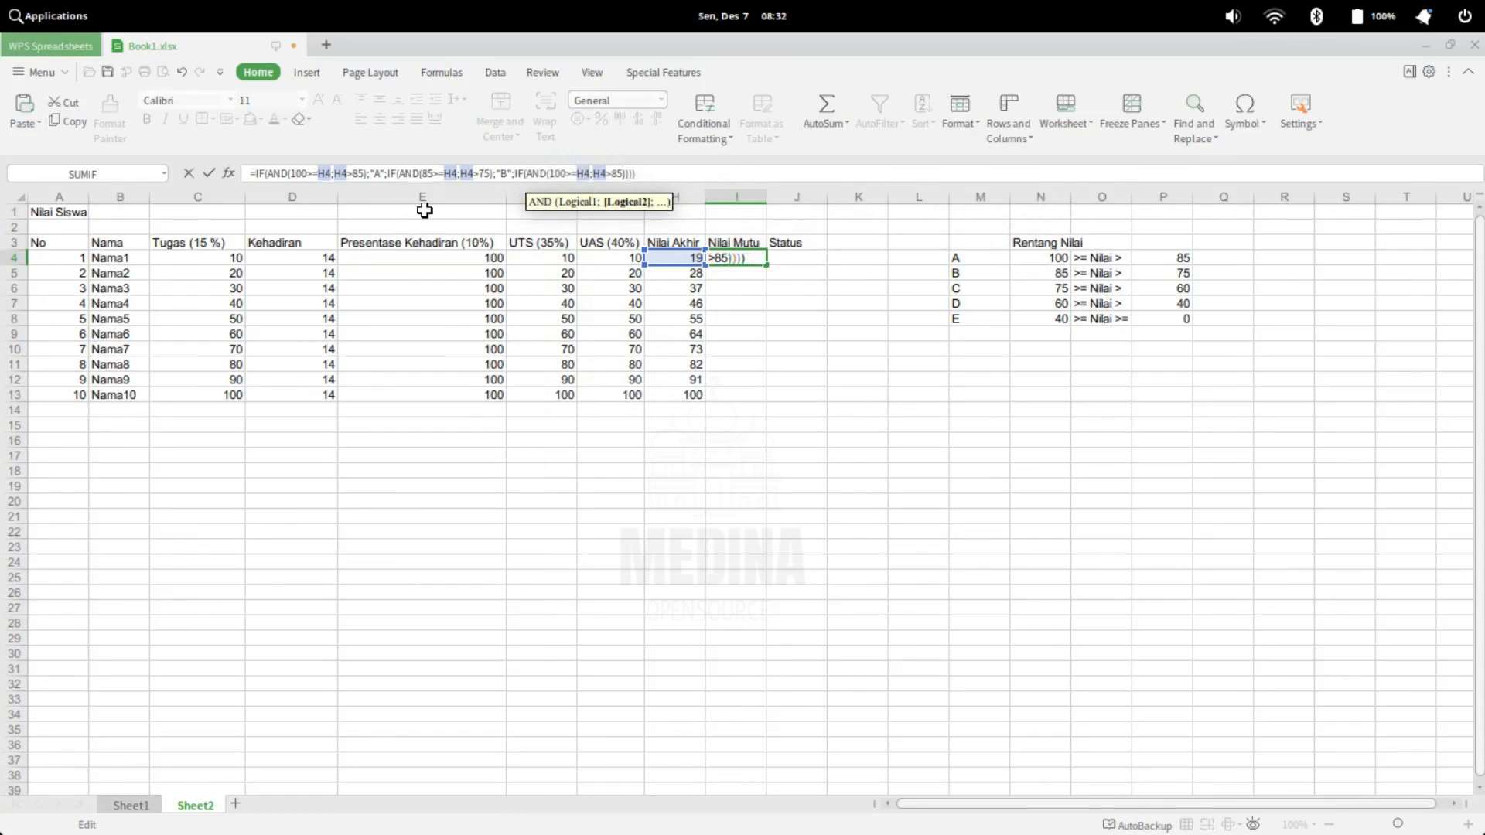
Change the limits in the third AND so its conditions read 75>=H4;H4>60
key(BackSpace)
key(BackSpace)
text(60)
key(BackSpace)
key(BackSpace)
key(BackSpace)
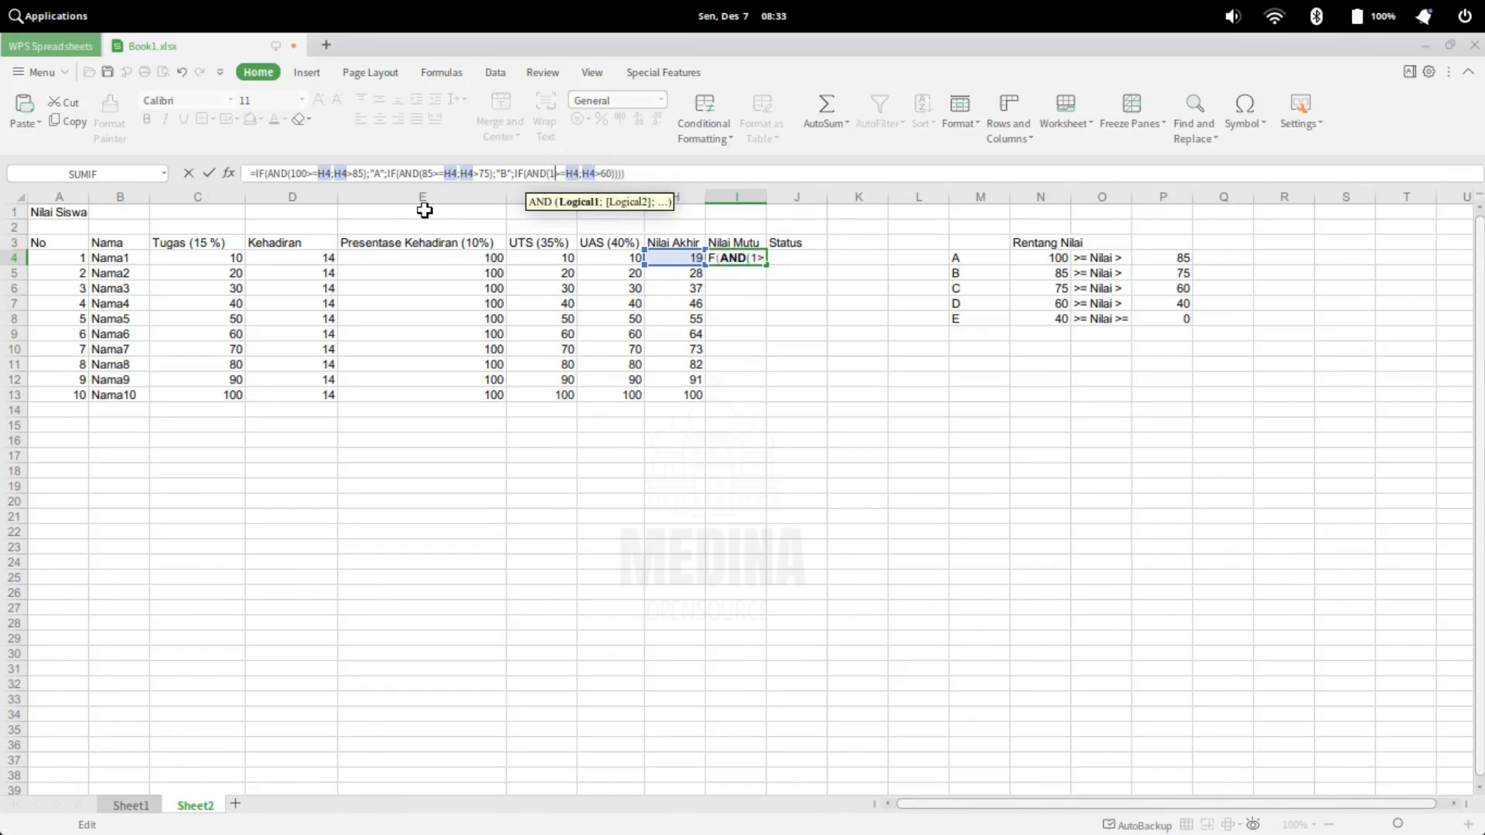
text(60)
key(Right)
key(Right)
key(Right)
key(Right)
key(Right)
key(Left)
key(Left)
key(Left)
key(Left)
key(Left)
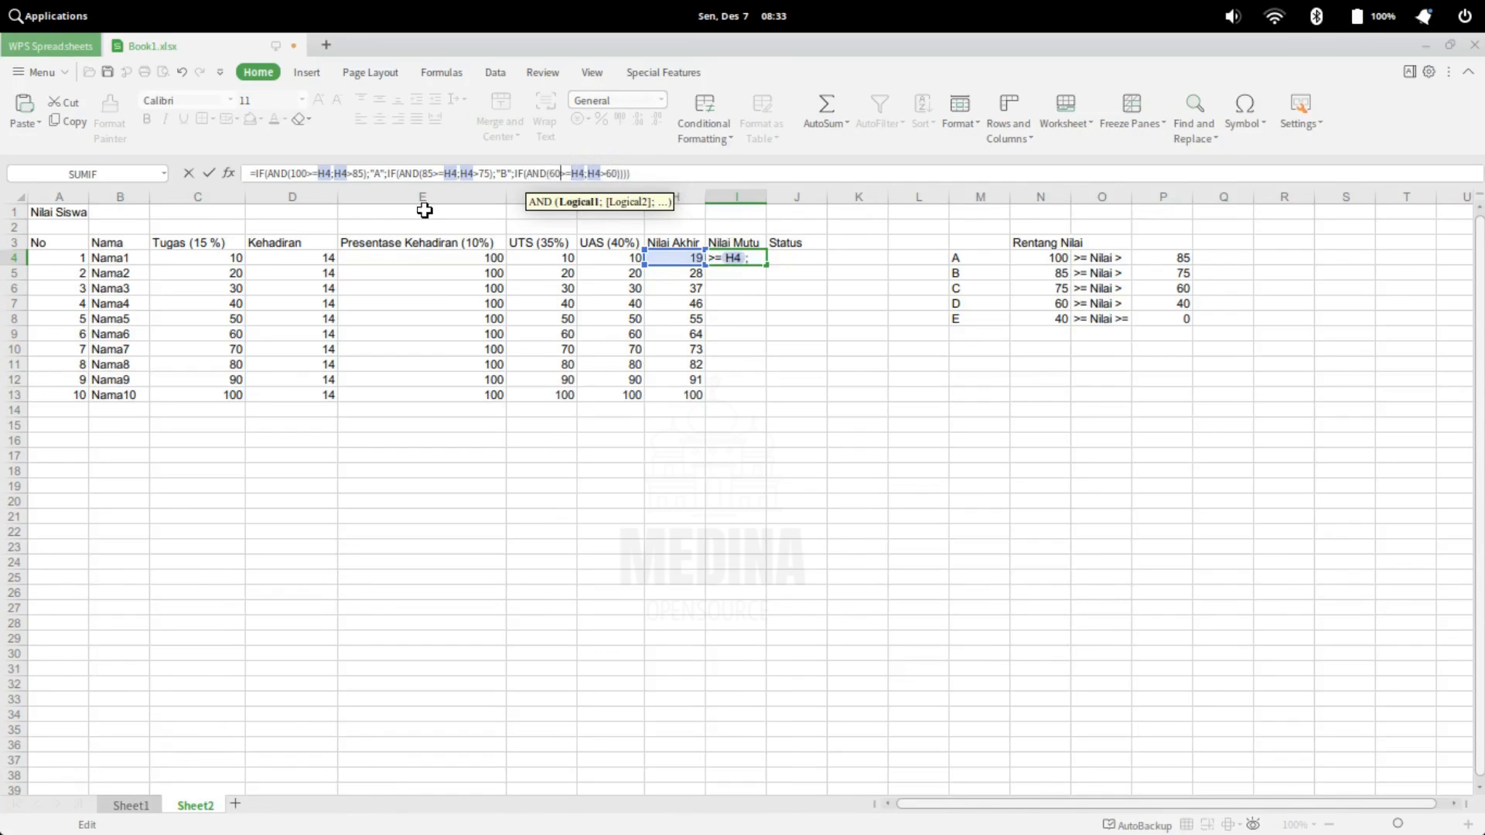
key(BackSpace)
key(BackSpace)
text(75)
Add "C" as the third IF's value if true, followed by a separator for its false value
key(Right)
key(Right)
key(Right)
key(Right)
key(Right)
key(Right)
key(Right)
key(Right)
key(Right)
key(Right)
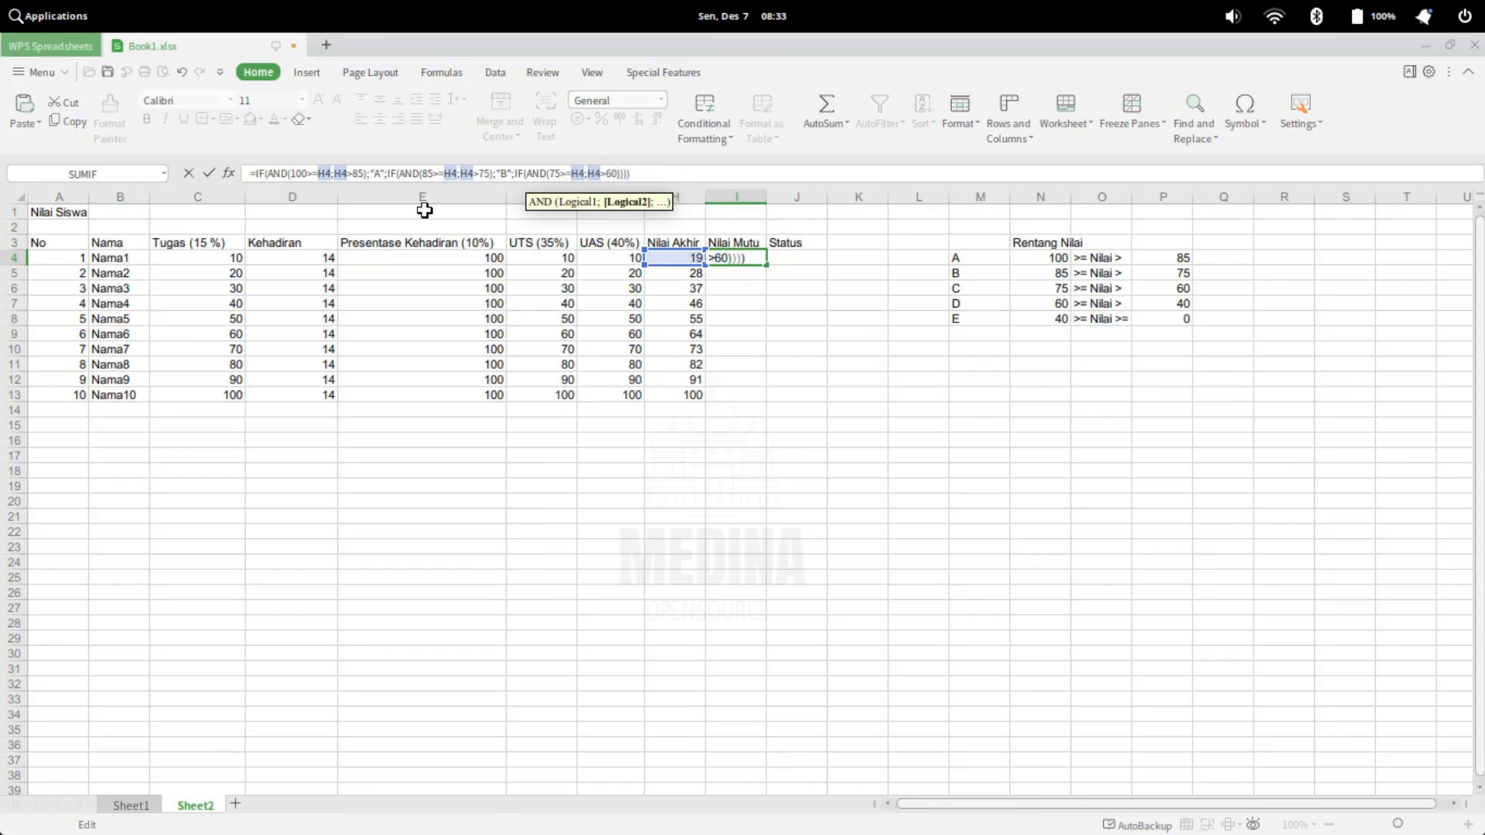
key(Right)
text(;"")
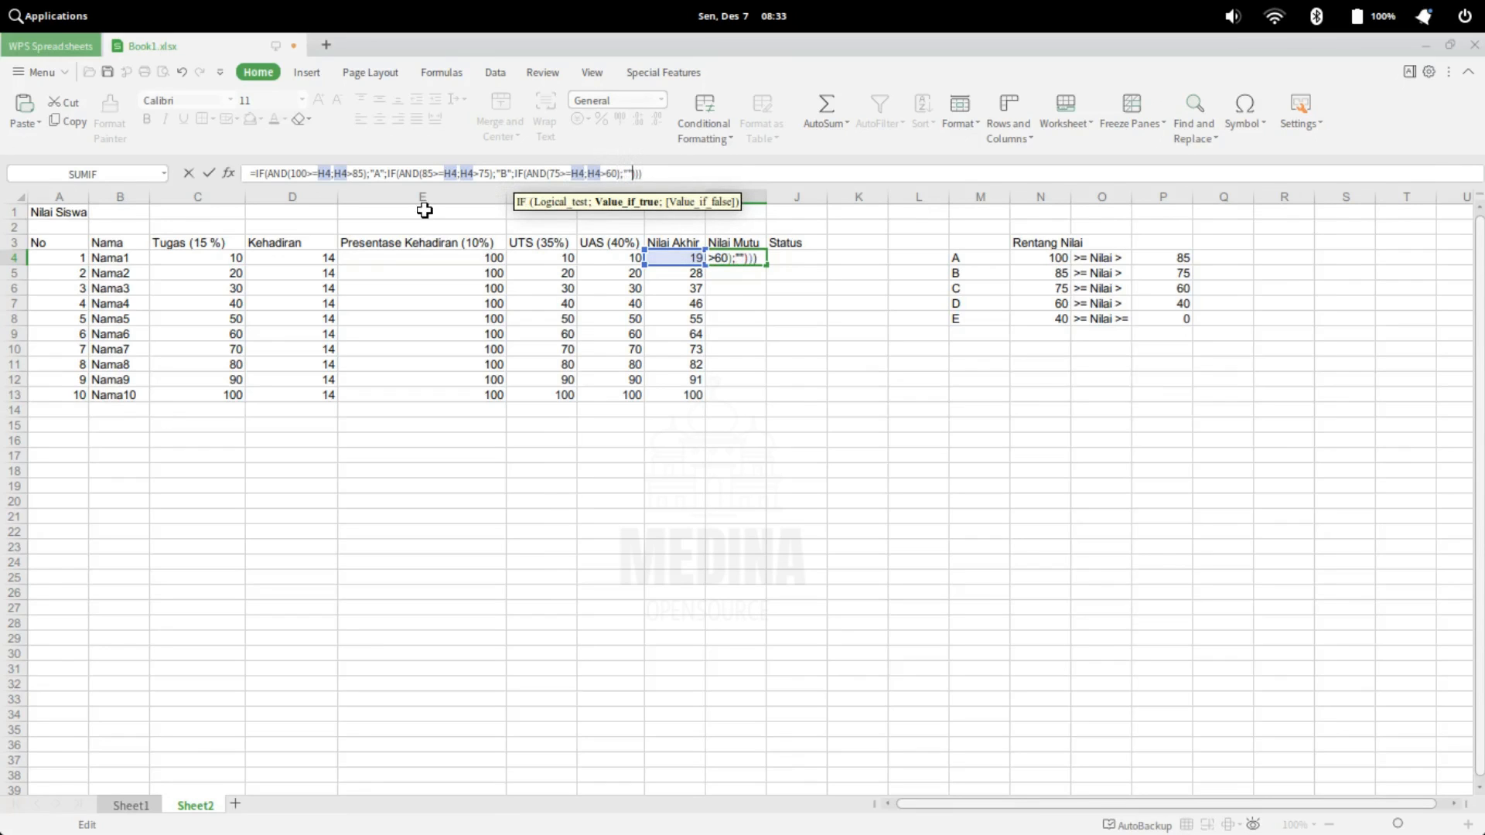
text(C)
text(;)
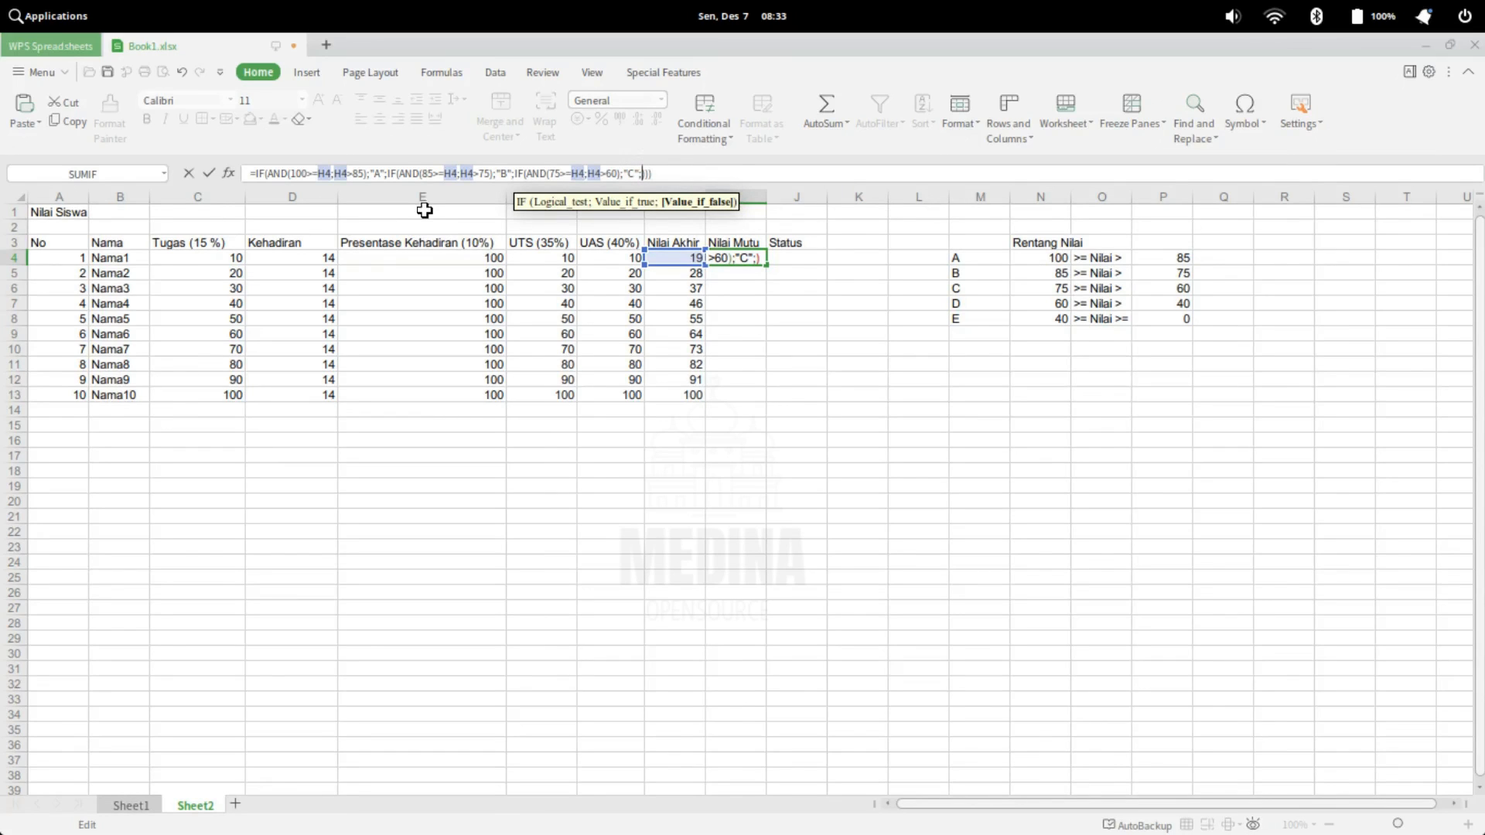
Nest a fourth IF(AND()) as the third IF's false value and paste the copied conditions 100>=H4;H4>85 into it
text(IF)
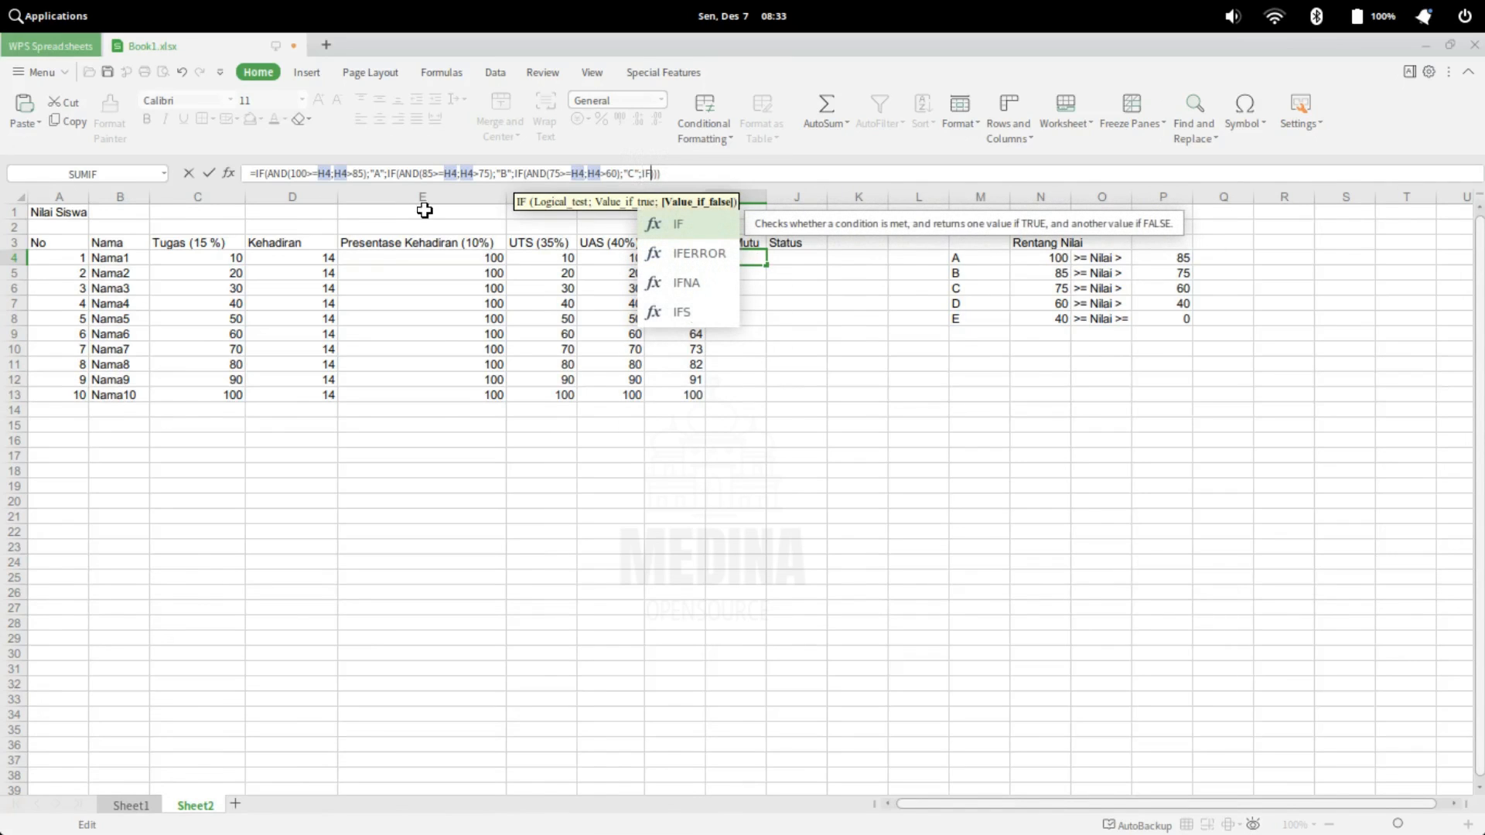
text((AND)
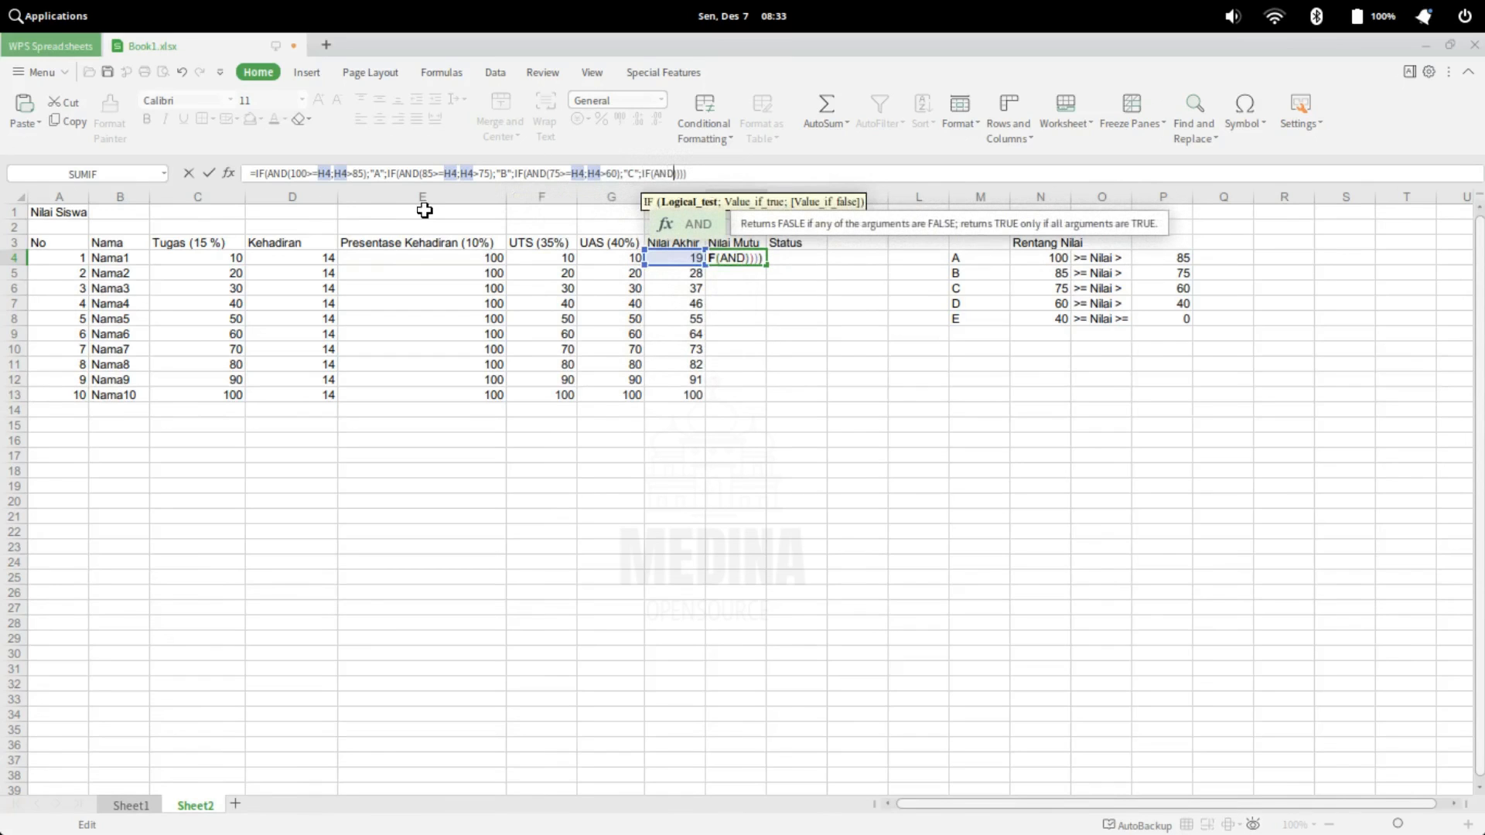
text(()
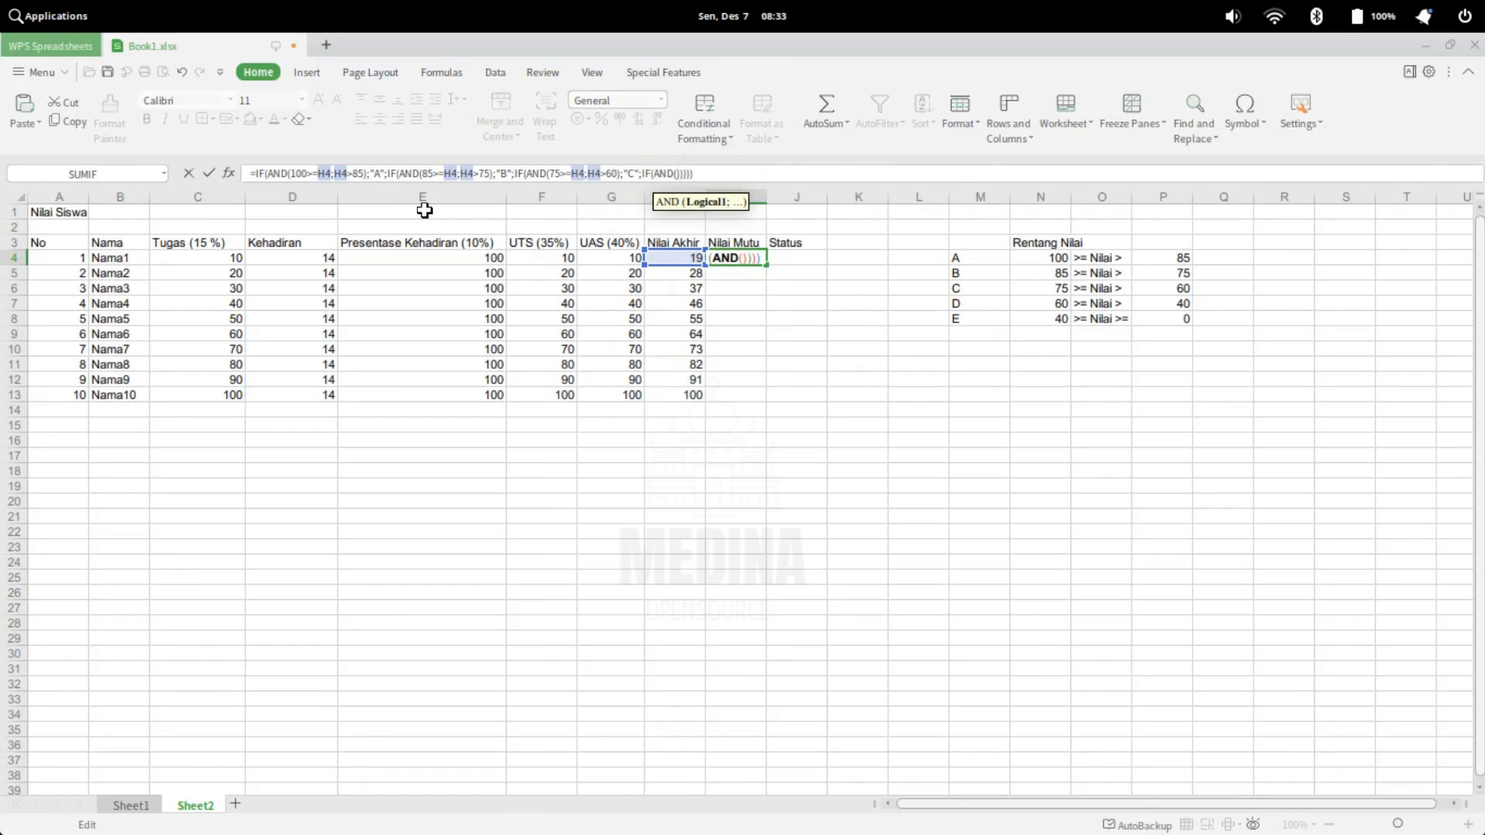
text(100>=H4;H4>85)
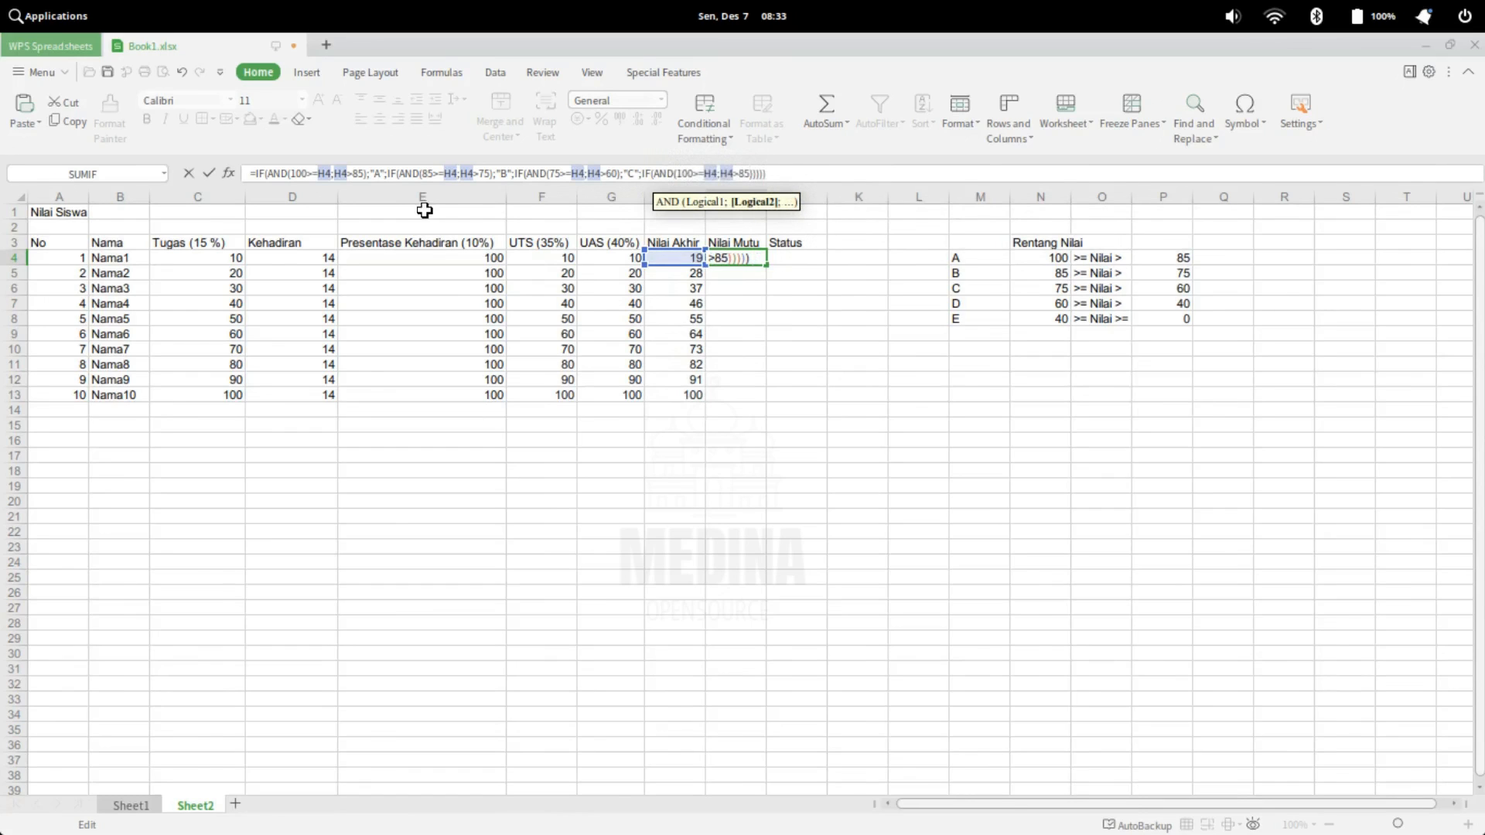
Change the limits in the fourth AND so its conditions read 60>=H4;H4>40
key(BackSpace)
text(40)
key(Left)
key(Left)
key(Left)
key(Left)
key(Left)
key(Left)
key(Left)
key(Left)
key(Left)
key(Left)
key(Left)
key(Left)
key(Delete)
key(BackSpace)
text(6)
key(Right)
key(Right)
key(Right)
key(Right)
key(Right)
key(Right)
key(Right)
key(Right)
key(Right)
key(Right)
key(Right)
key(Right)
Add "D" as the fourth IF's value if true, followed by a separator for its false value
text(;)
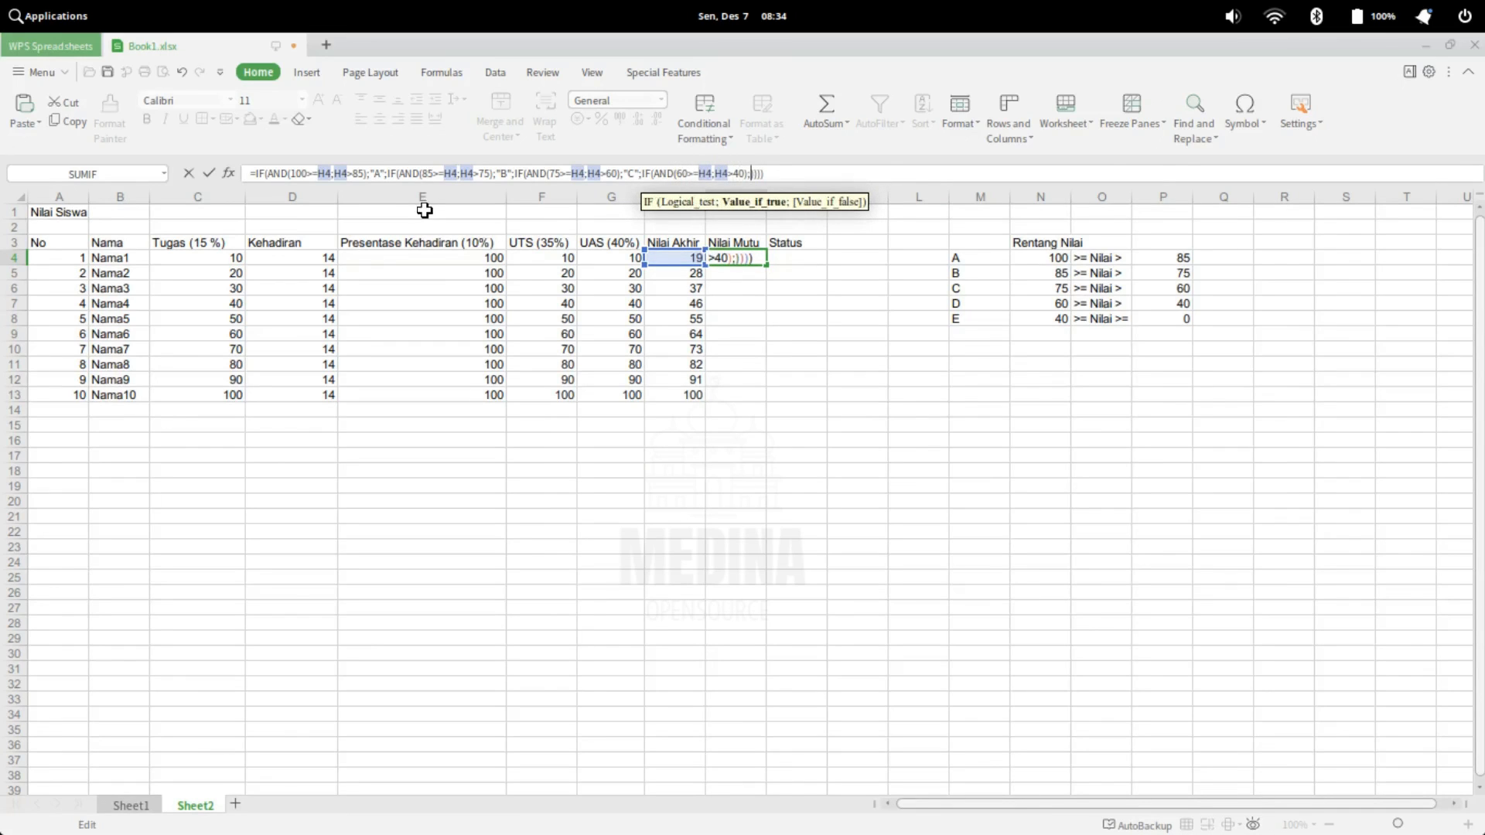
text(""D)
key(Right)
text(;)
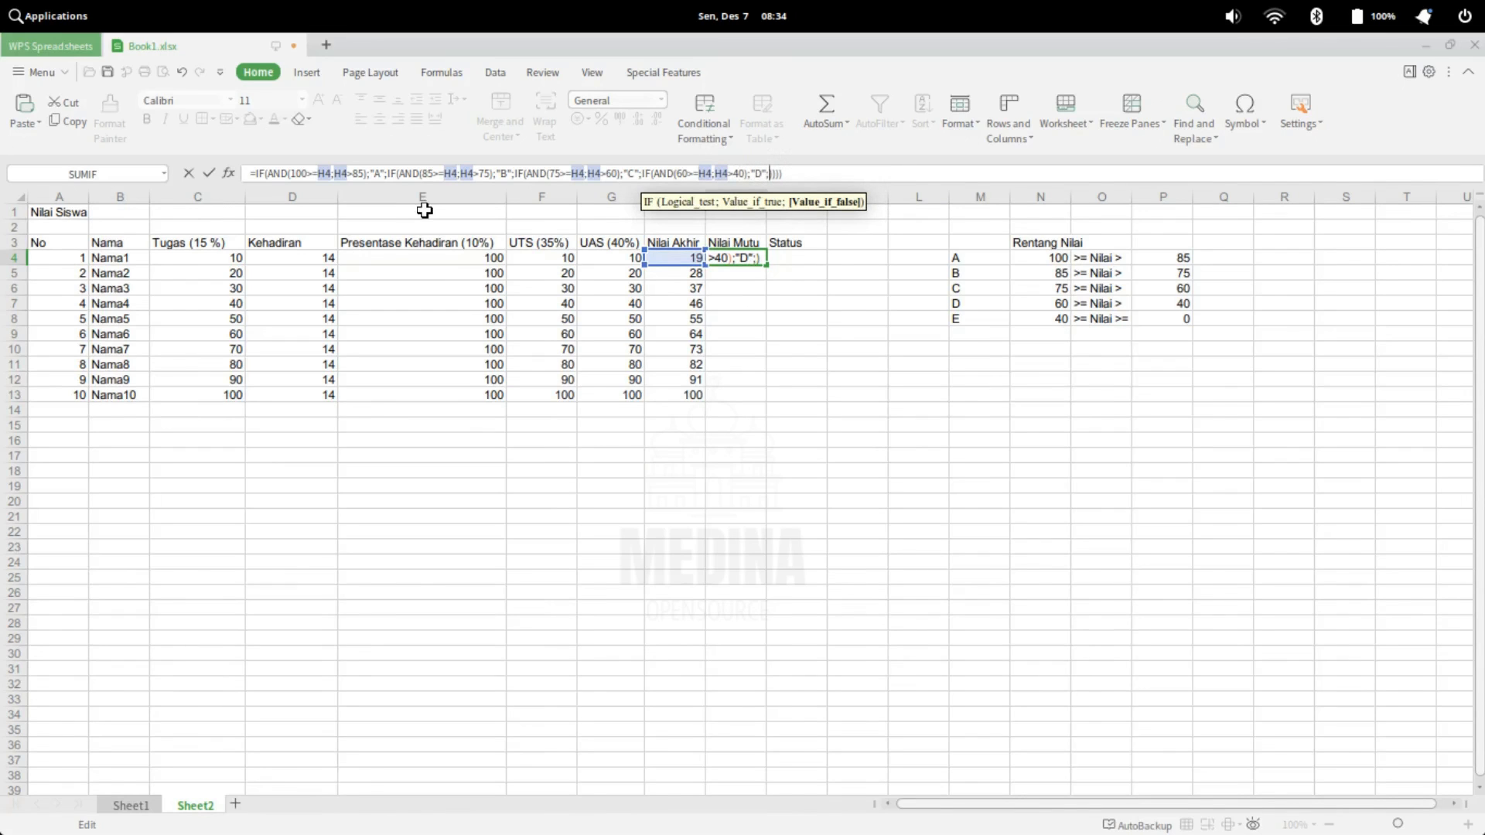
text(IF)
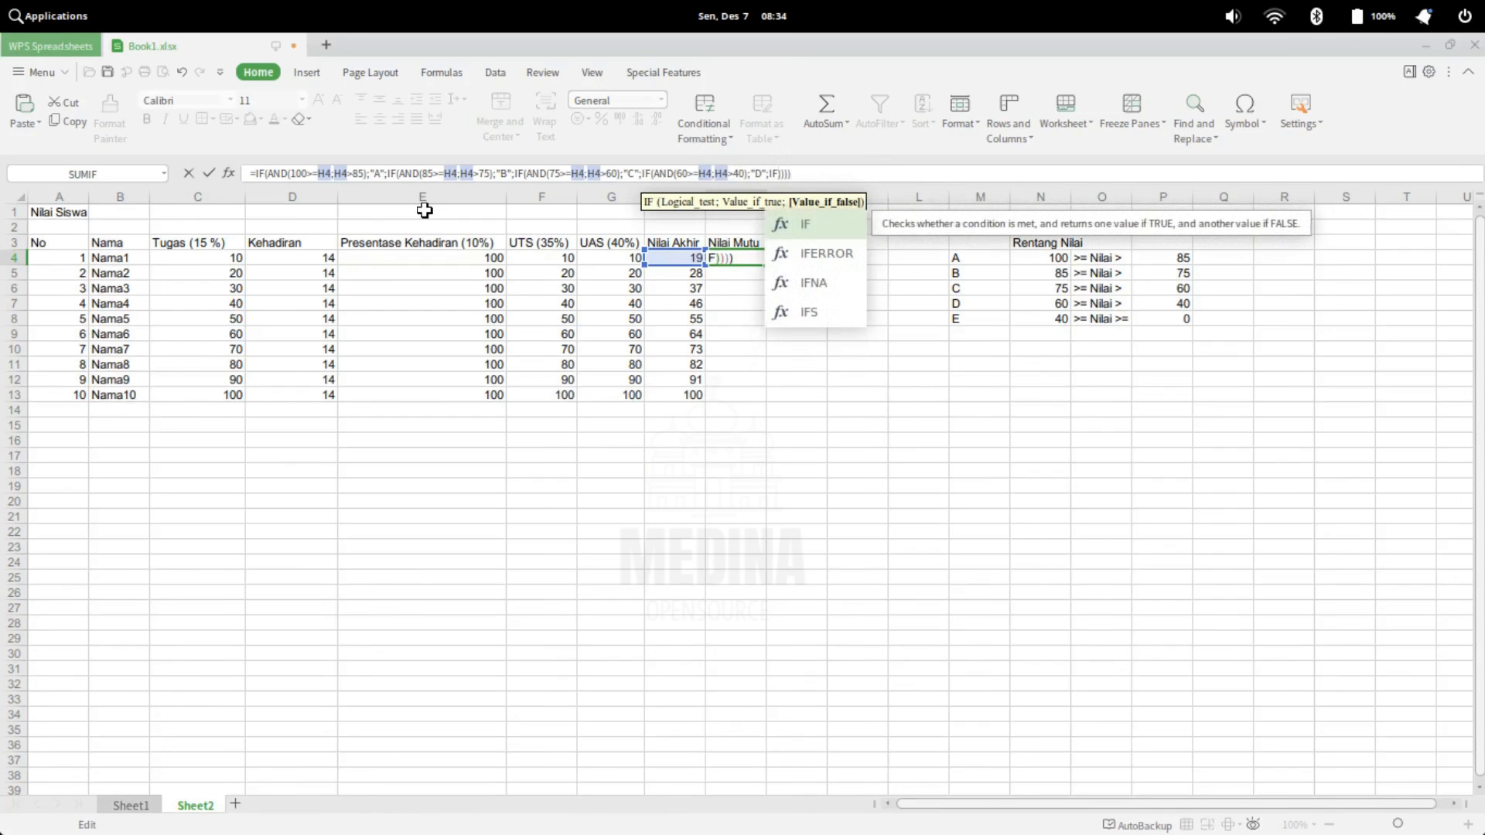
text(()
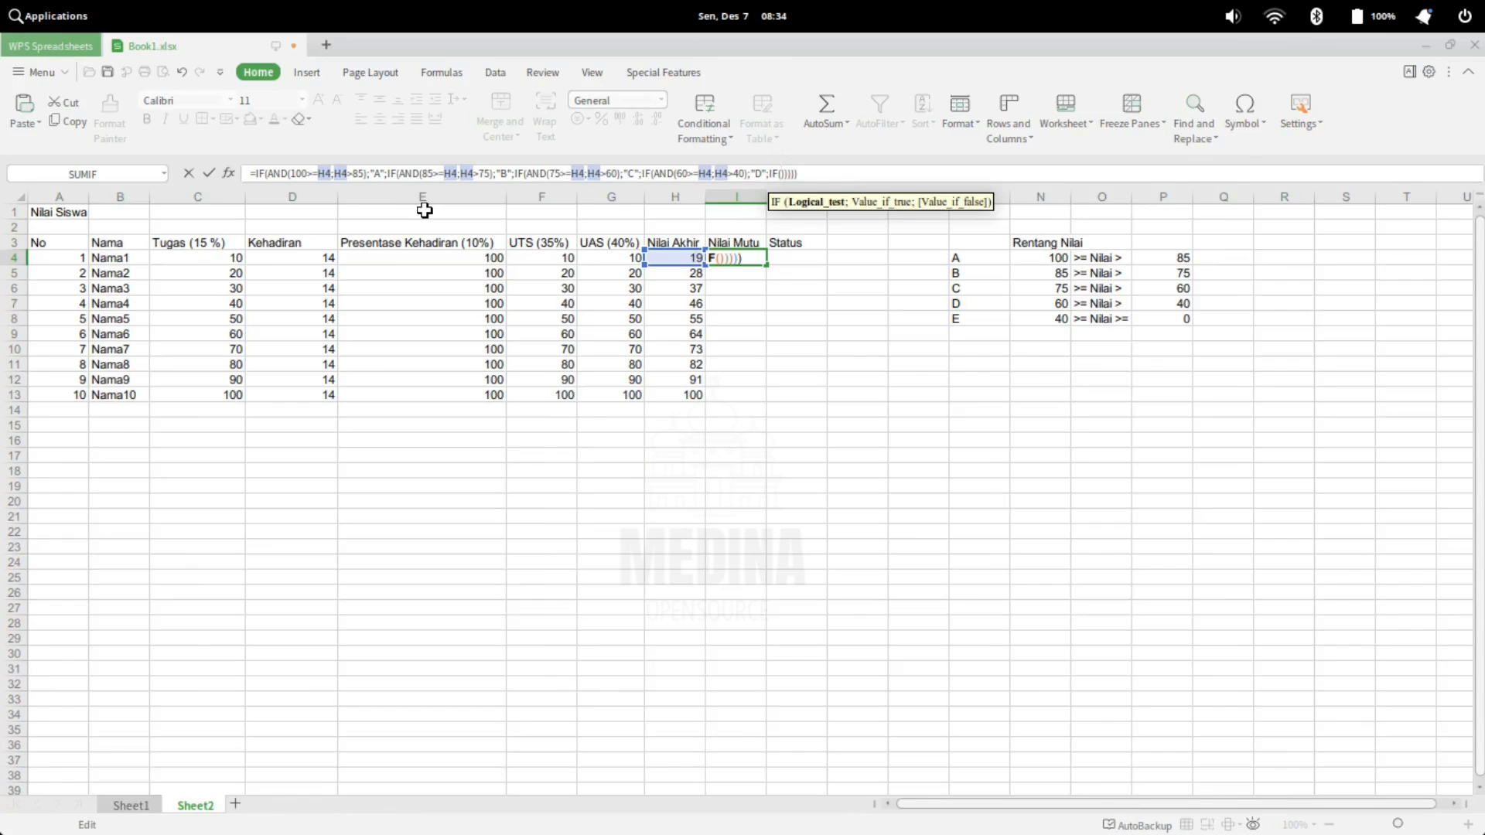
Nest a fifth IF(AND()) as the fourth IF's false value and paste the copied conditions 100>=H4;H4>85 into it
text(AND)
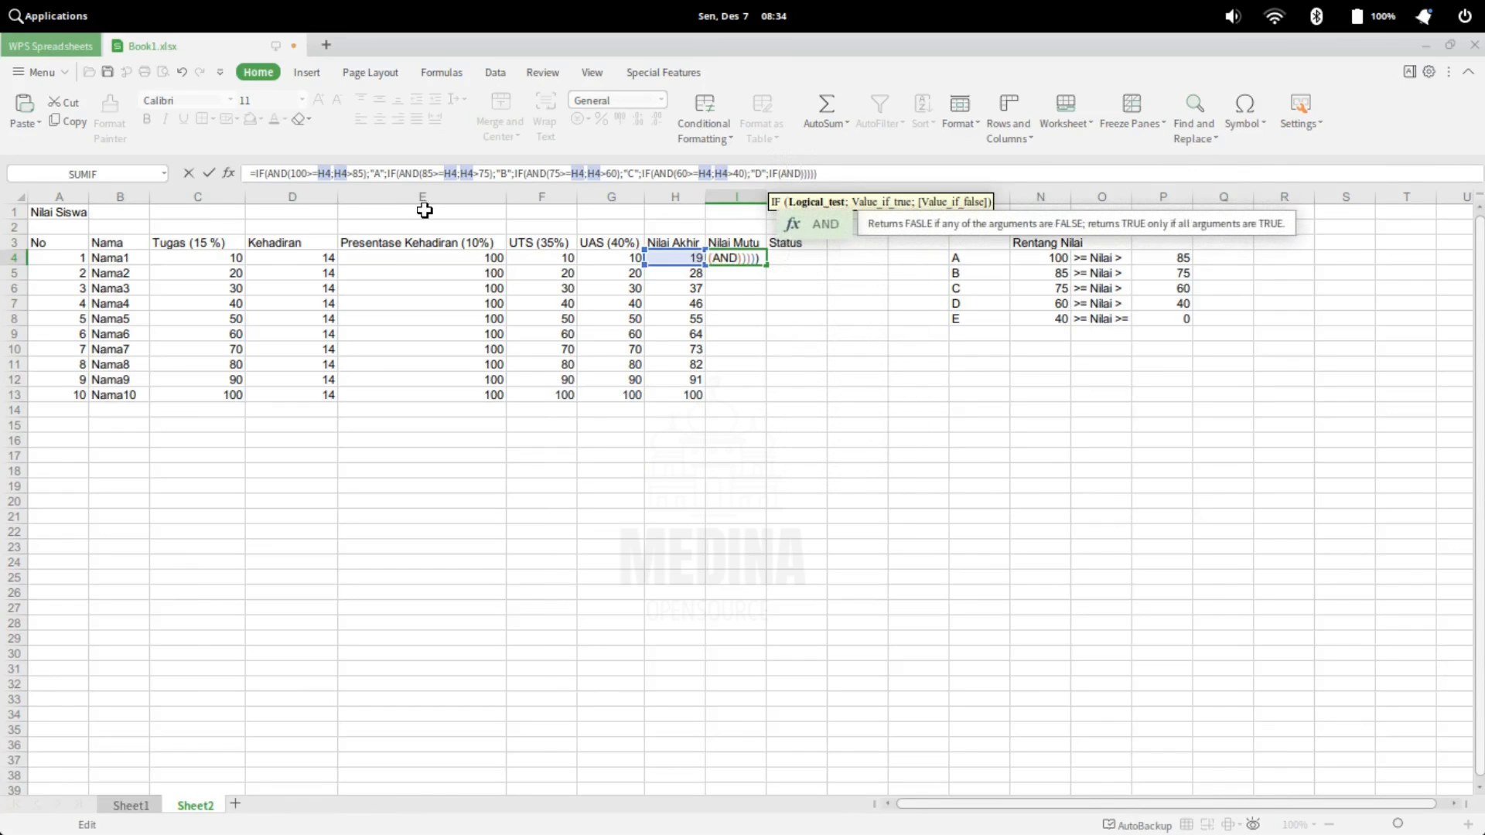
text(()
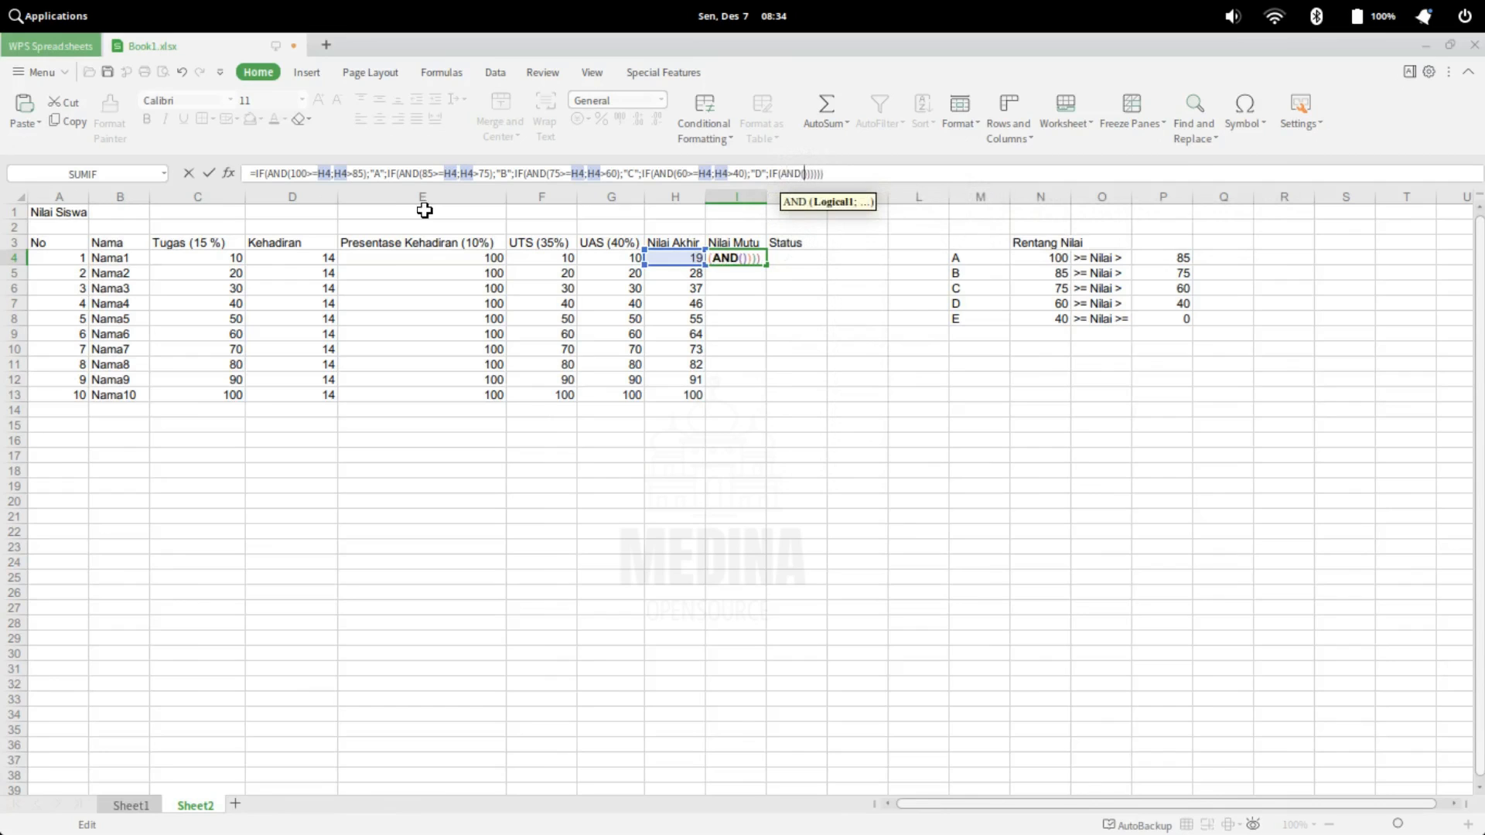
text(100>=H4;H4>85)
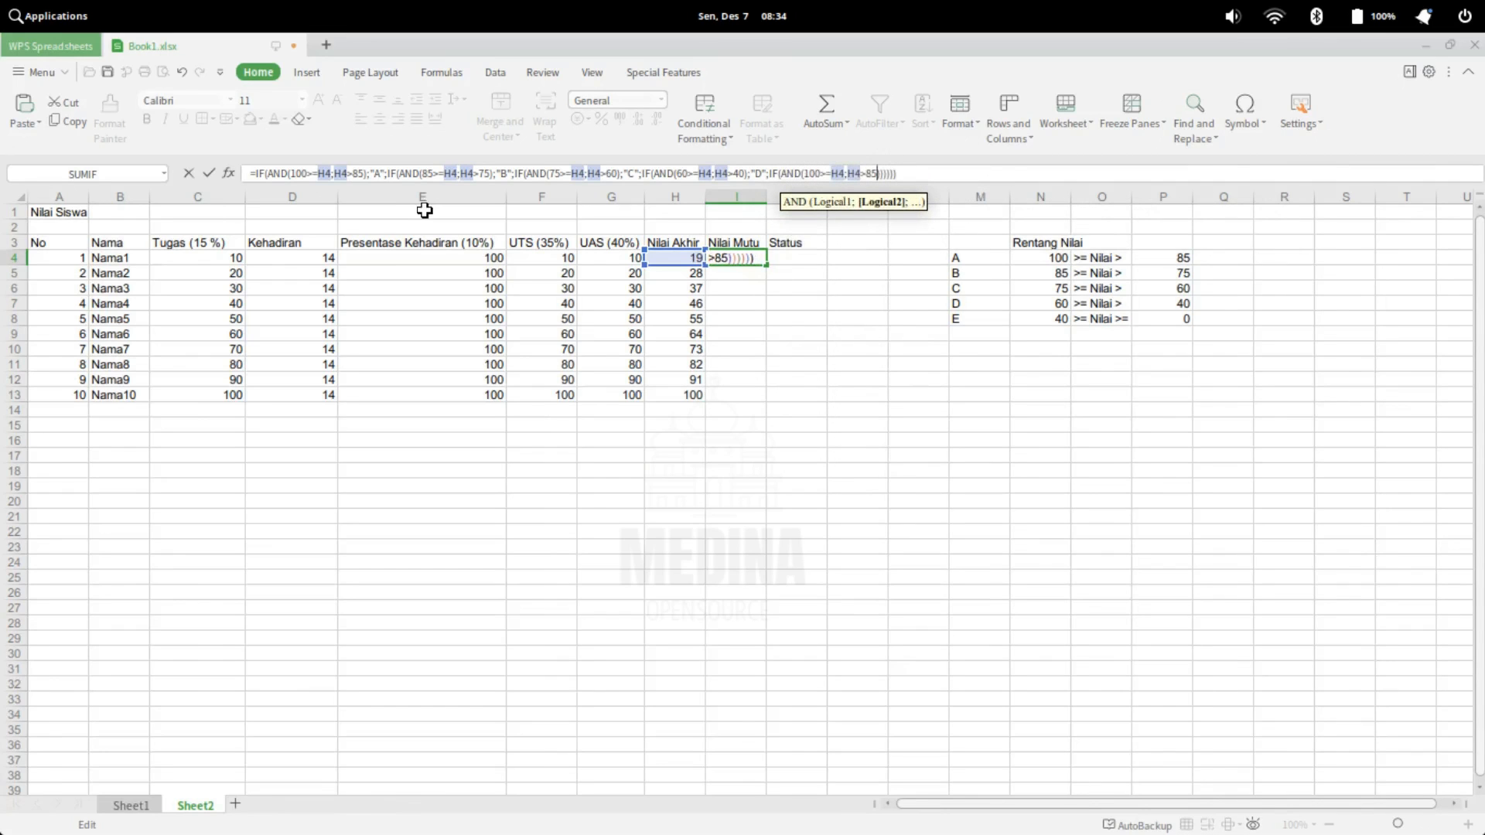
Change the operator and limits in the fifth AND so its conditions read 40>=H4;H4>=0
key(BackSpace)
key(BackSpace)
text(0>=)
key(Left)
key(Left)
key(Left)
key(Left)
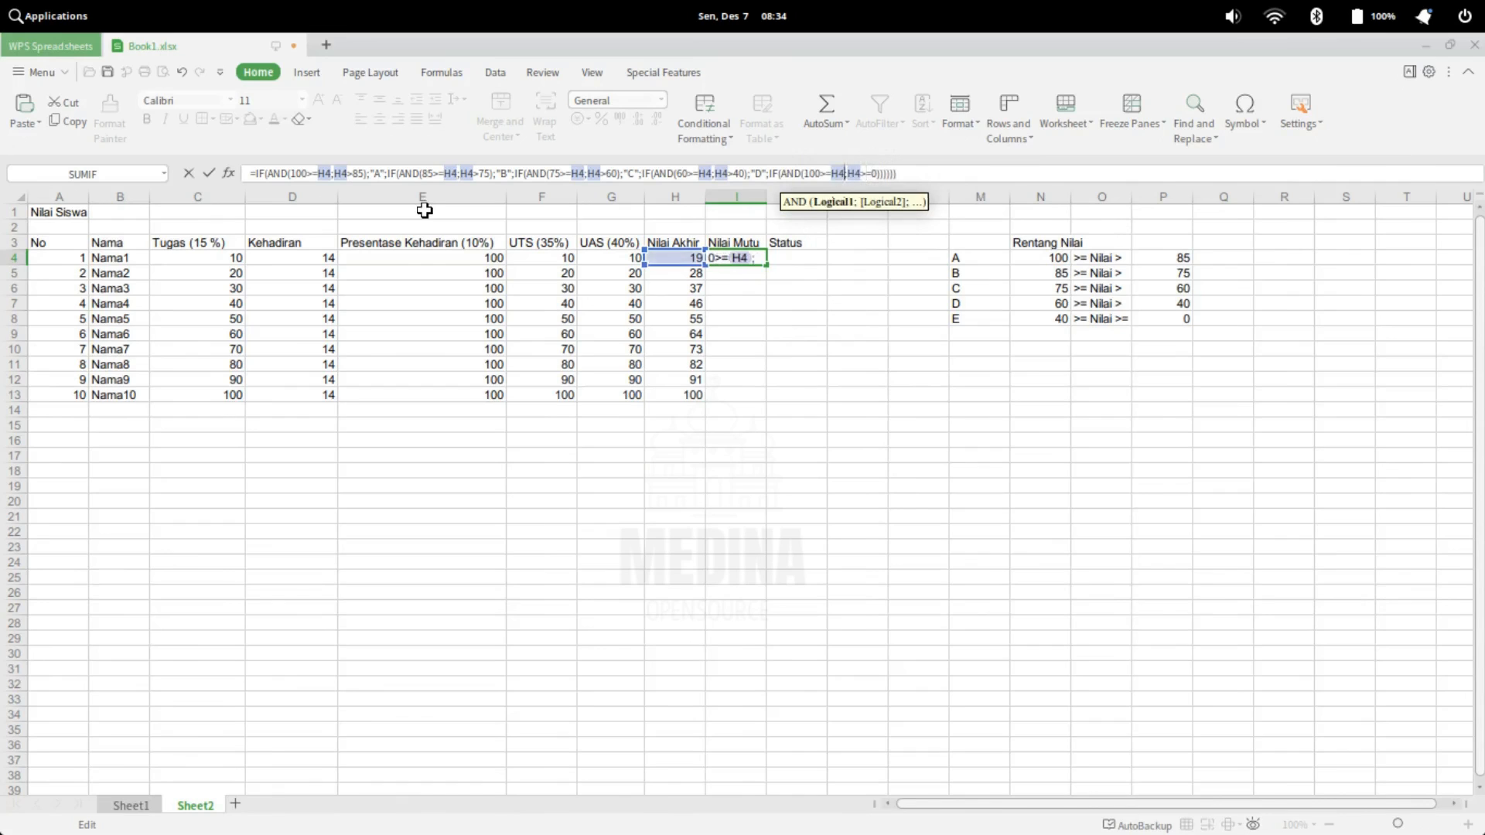
key(BackSpace)
key(BackSpace)
key(BackSpace)
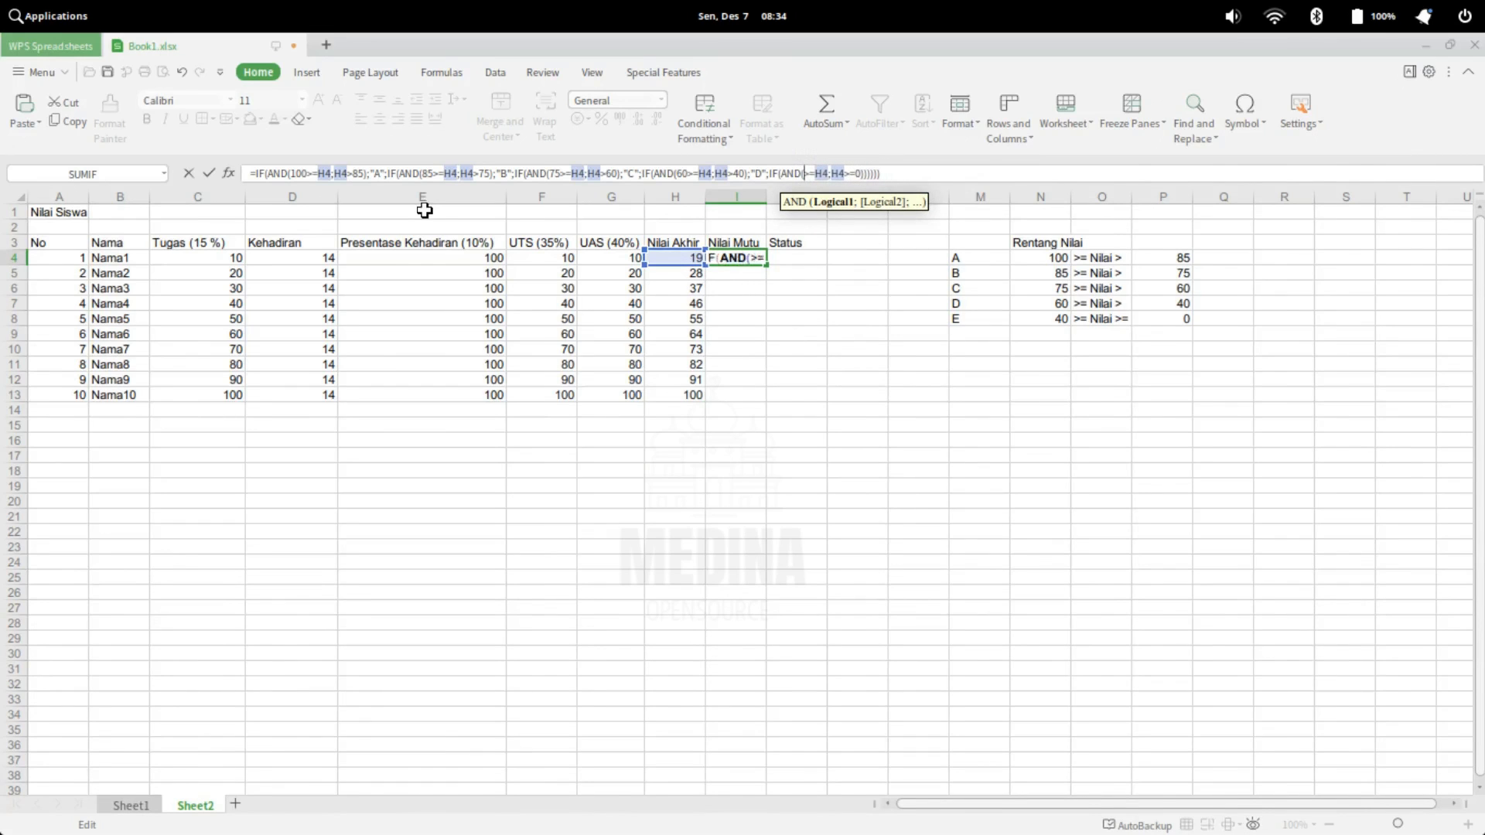
text(40)
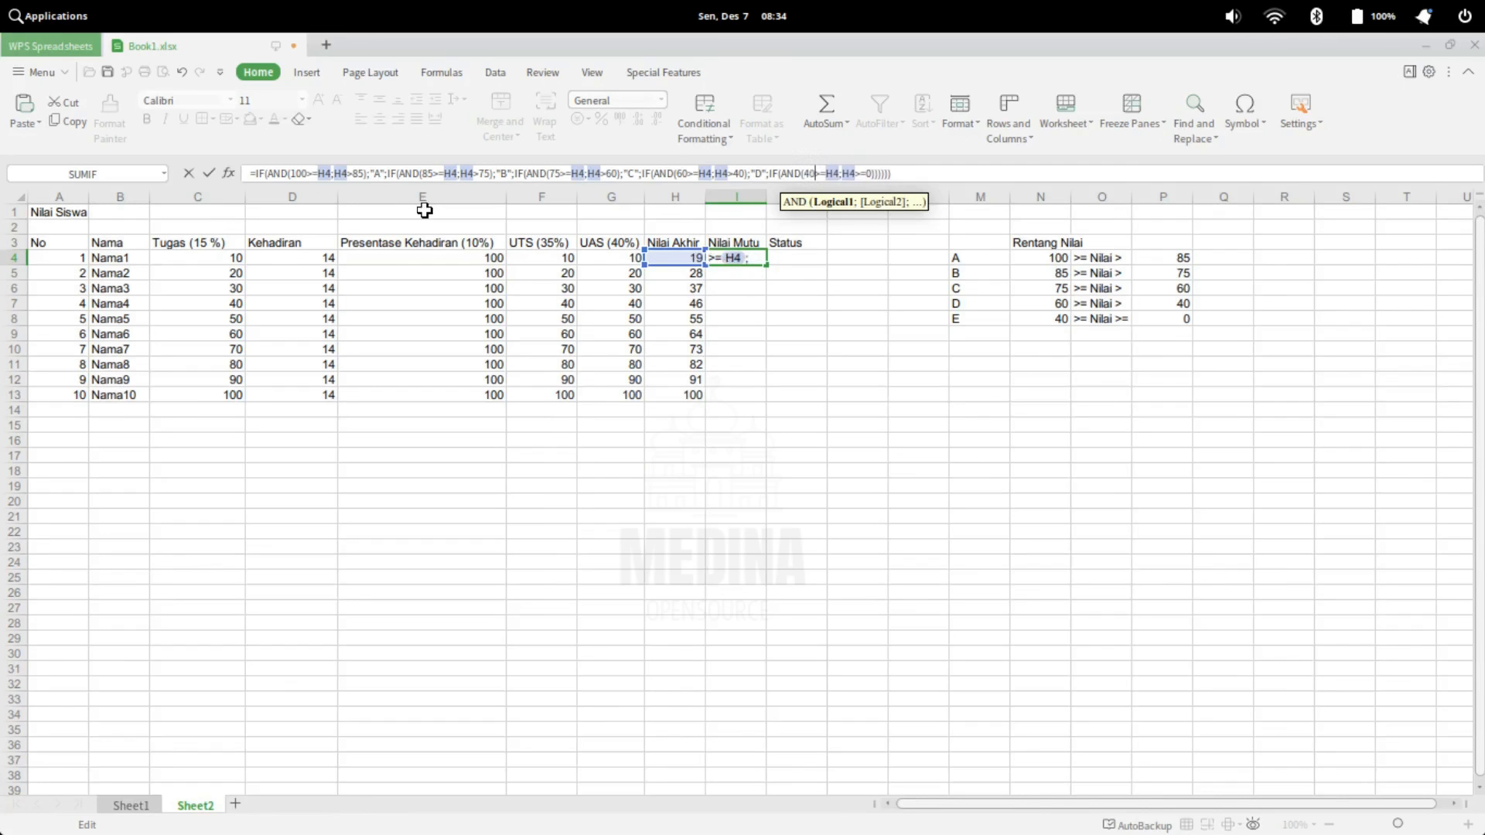
key(Right)
key(Right)
key(Right)
key(Right)
key(Right)
key(Right)
key(Right)
key(Right)
key(Right)
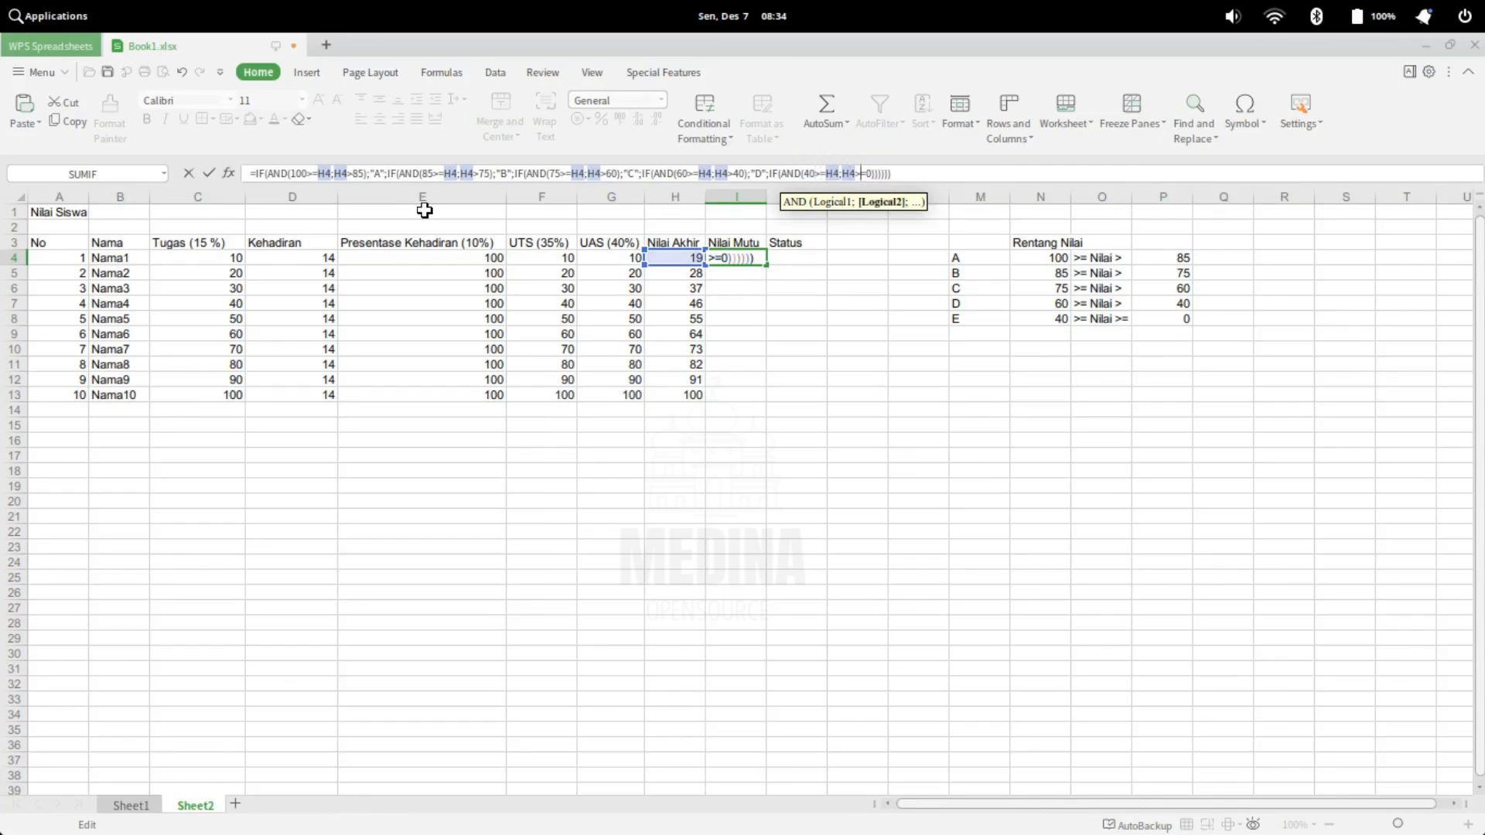
key(Right)
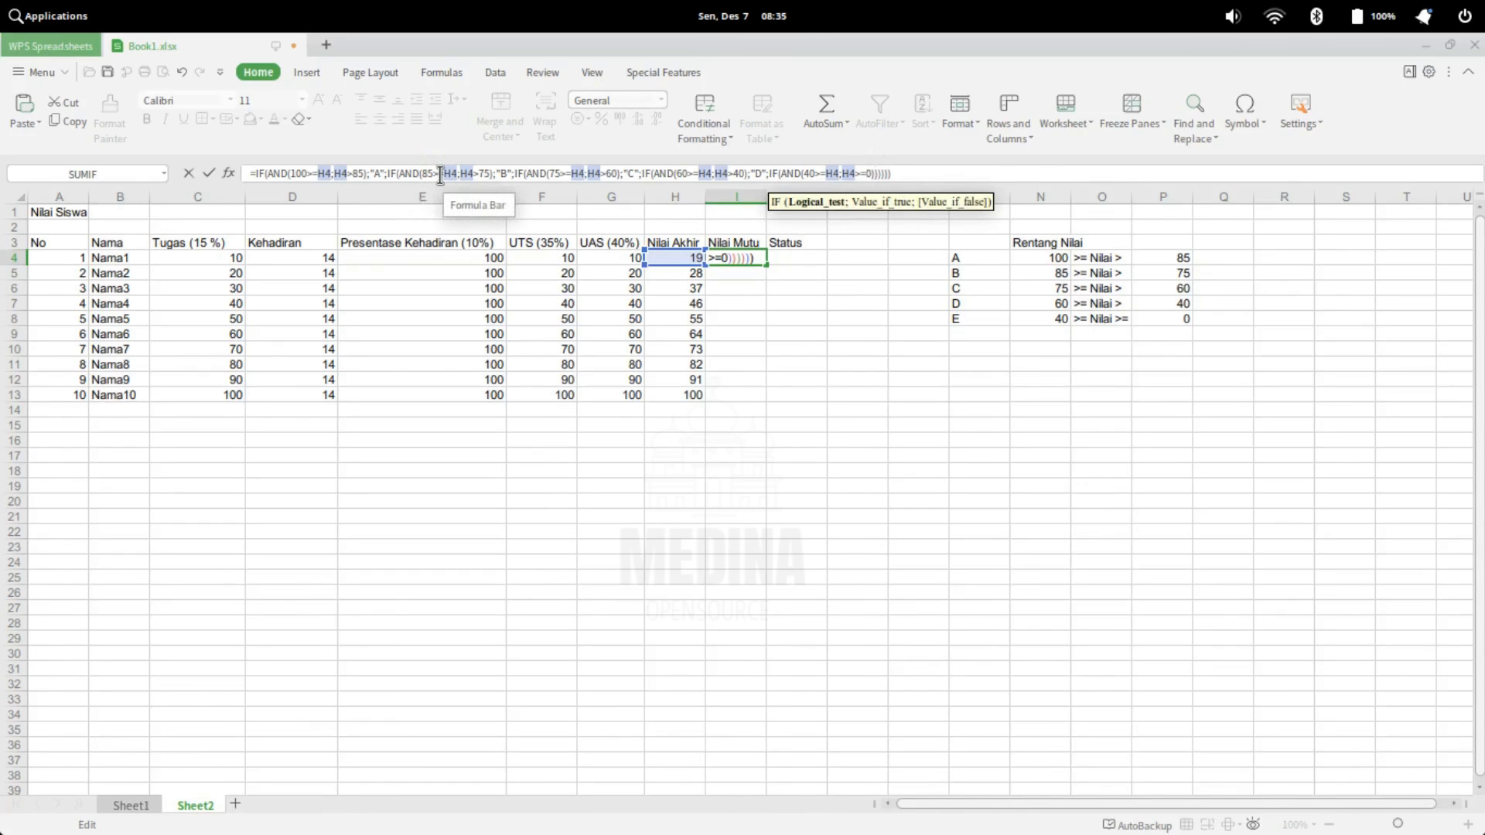
Add "E" as the fifth IF's value if true, followed by a separator for its false value
text(;)
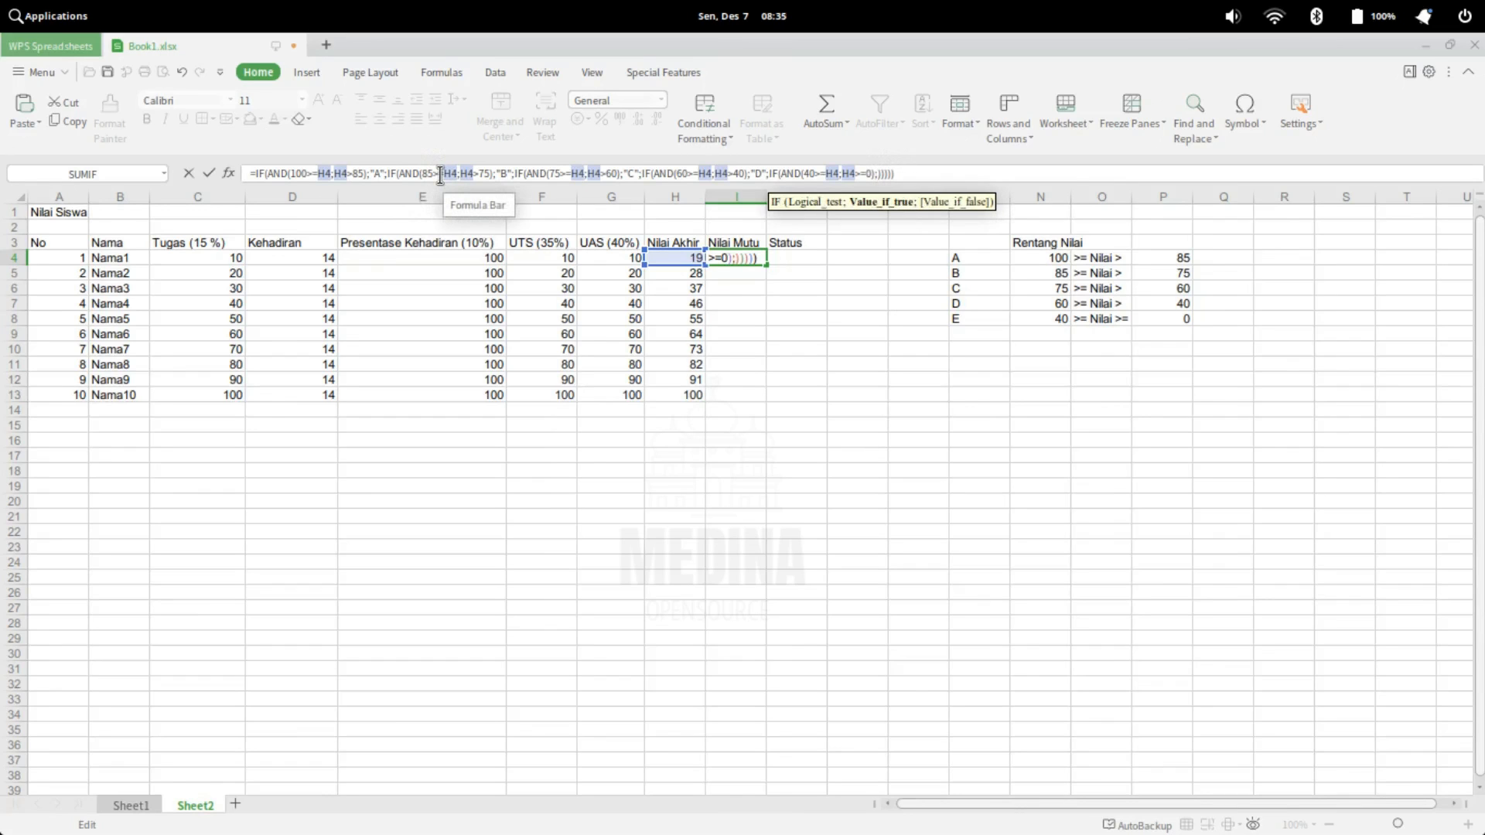
text(""E)
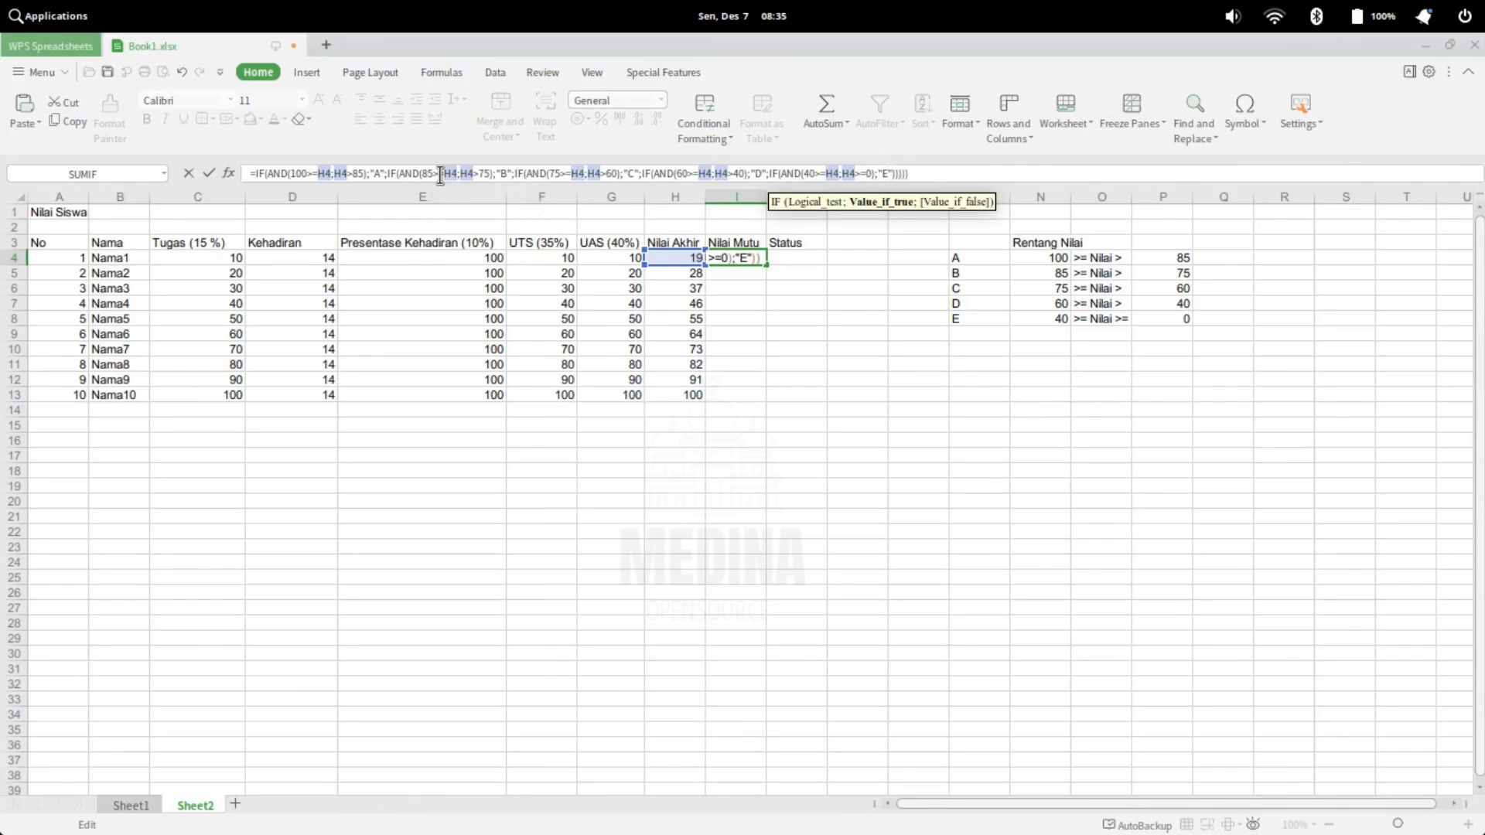
text(;)
Add "Nilai Di Luar Rentang" as the fifth IF's value if false and complete the formula in I4
text(";")
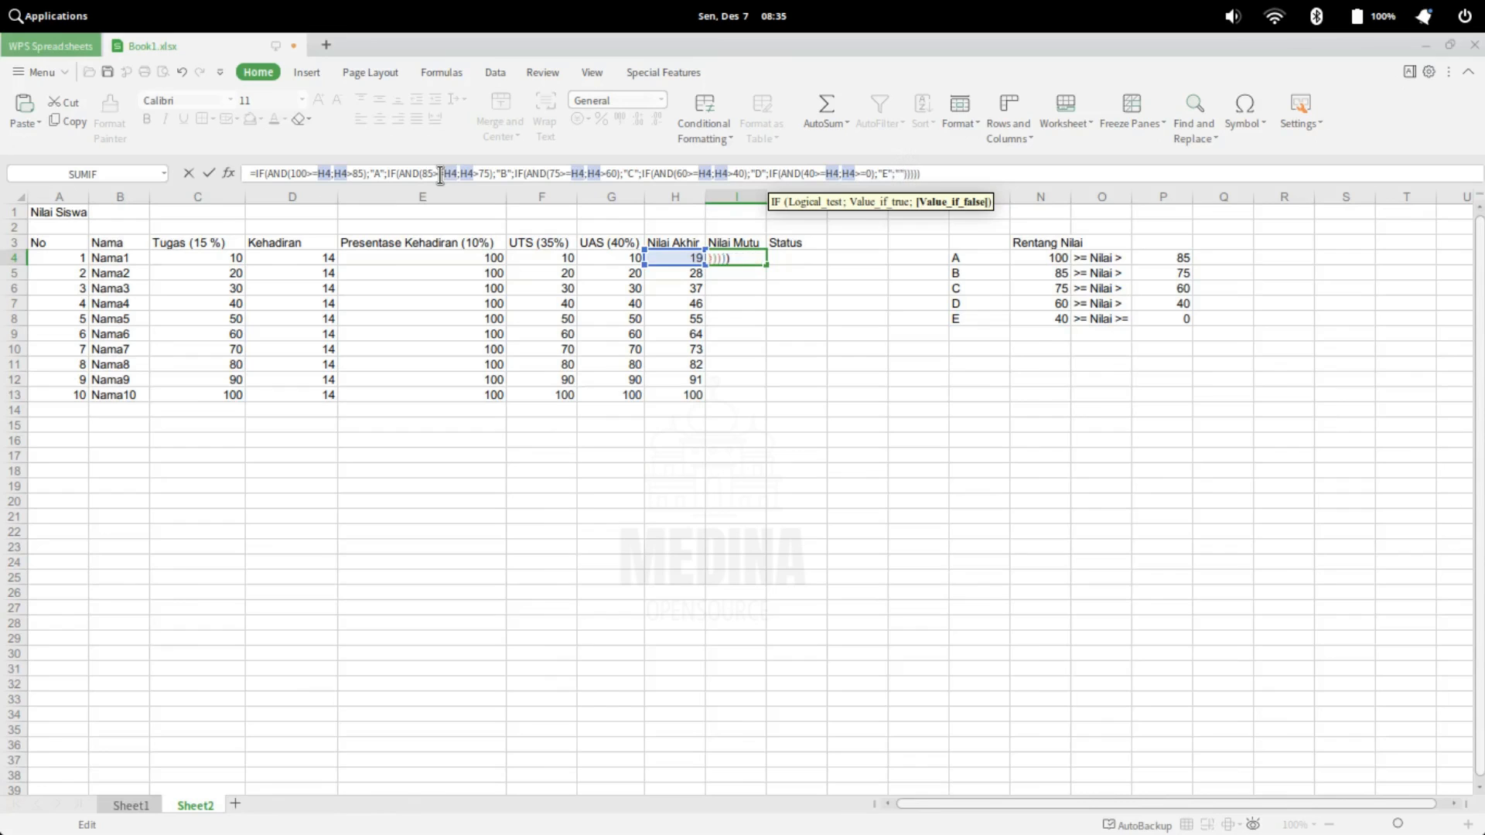
text(Nilai D)
text(Luar Rentang")
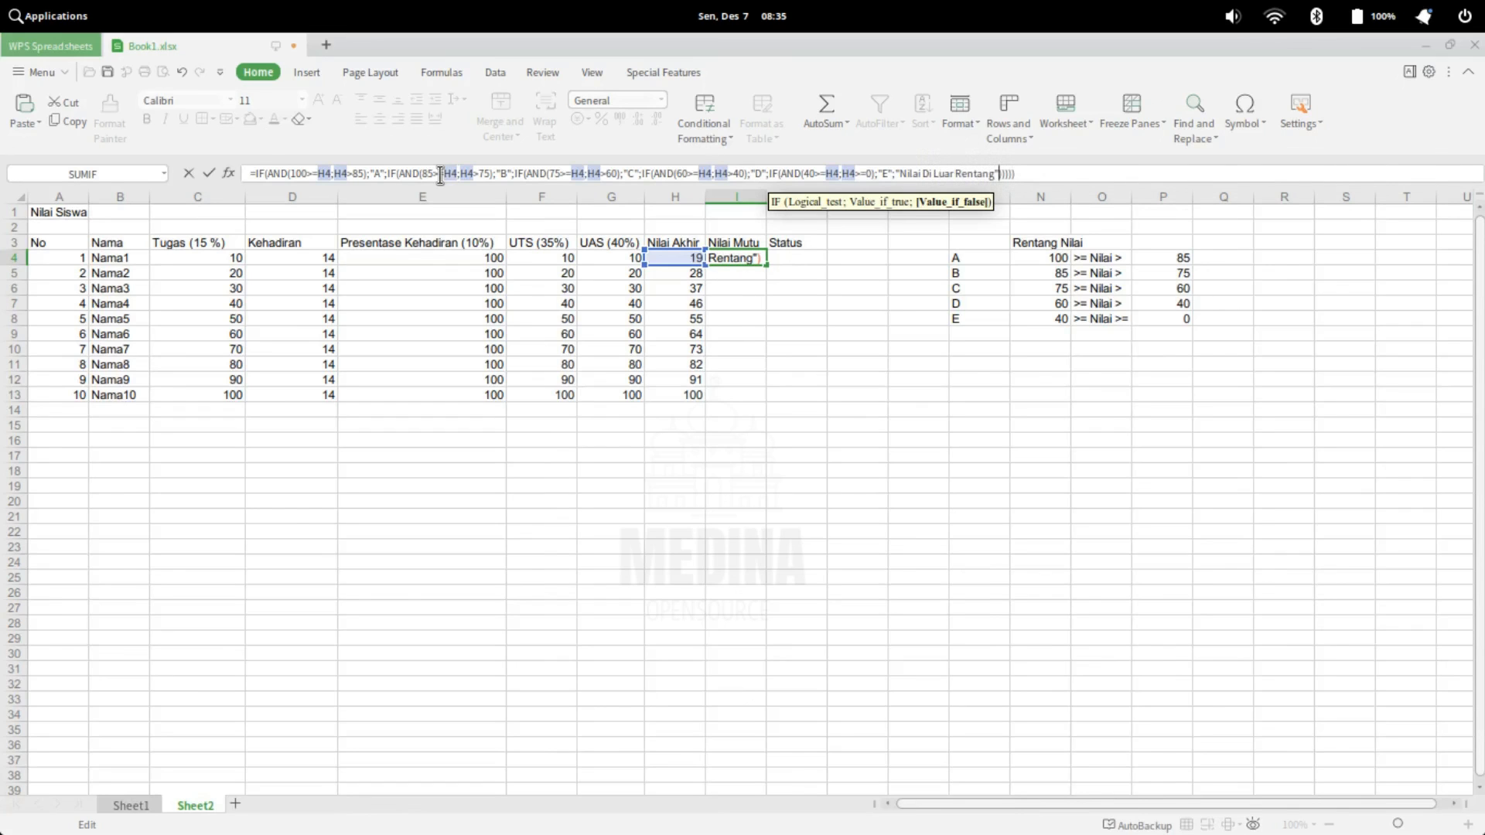
text())
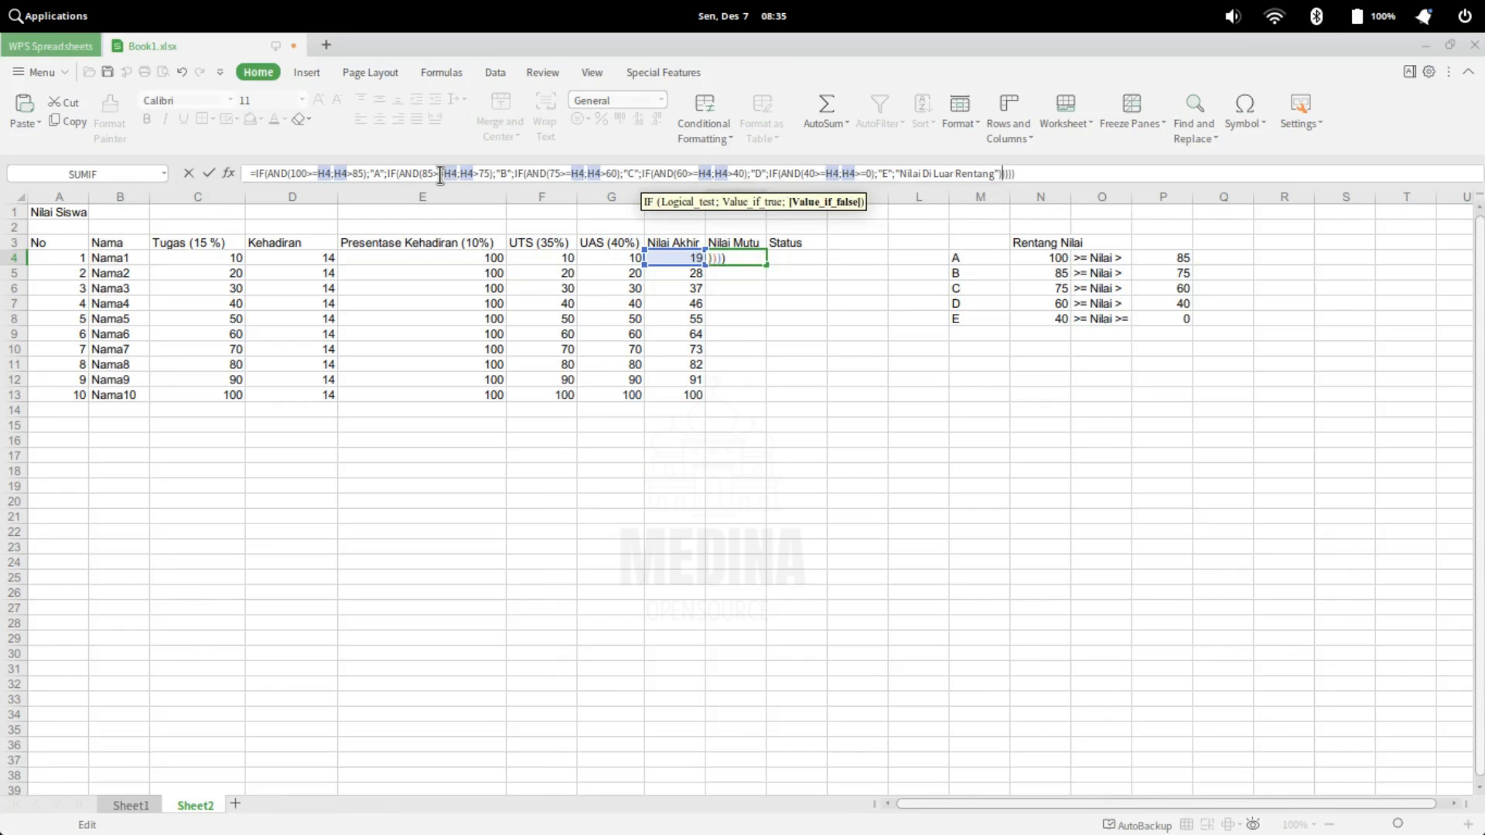
key(Return)
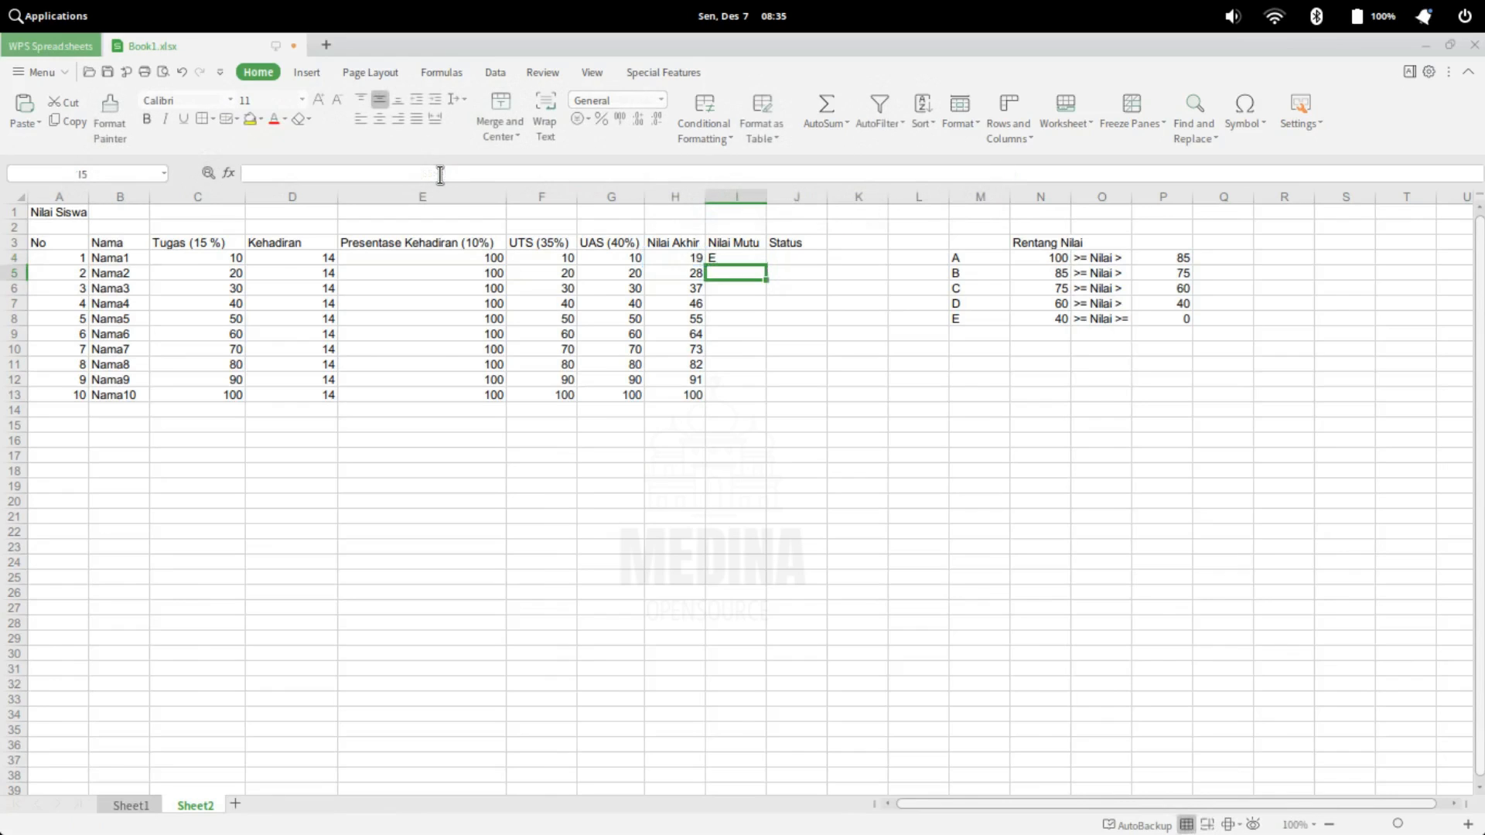
Fill the Nilai Mutu formula from I4 down to I13
click(749, 257)
drag(766, 265, 765, 401)
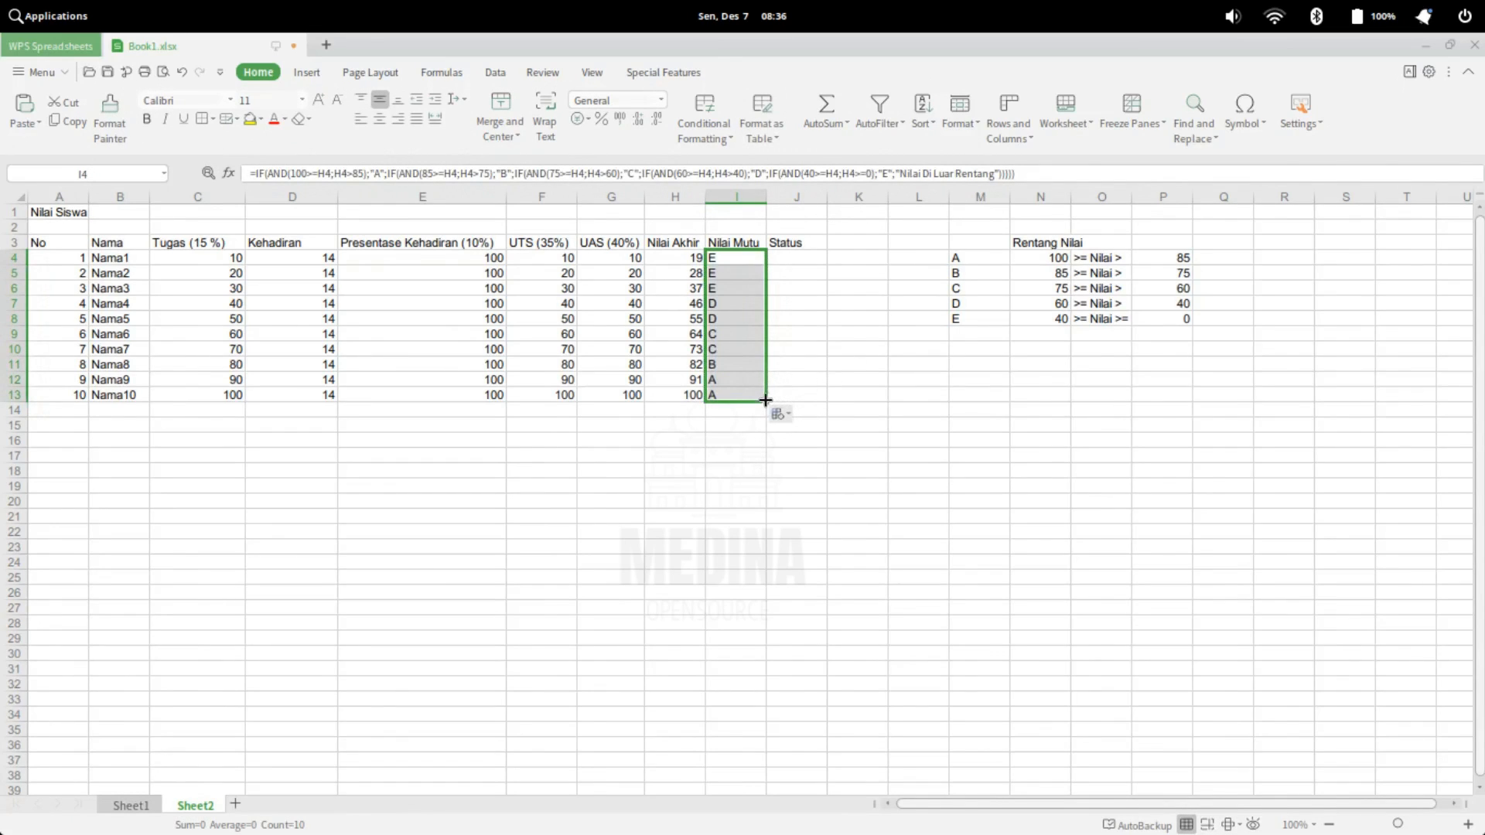
Extend the Nilai Mutu formula to I14 and enter -1 in H14 as a test score
drag(766, 405, 770, 418)
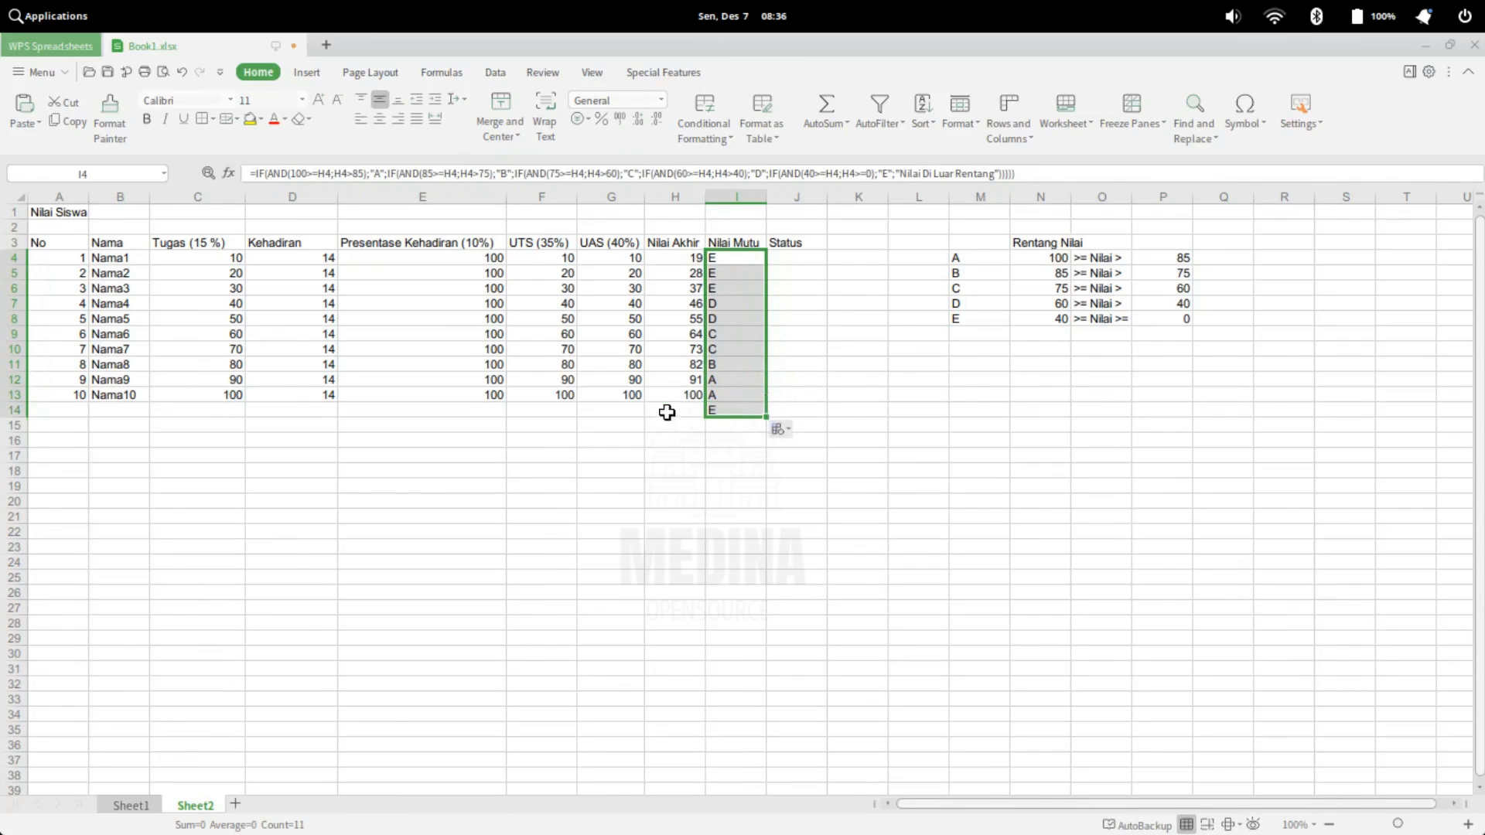
click(666, 411)
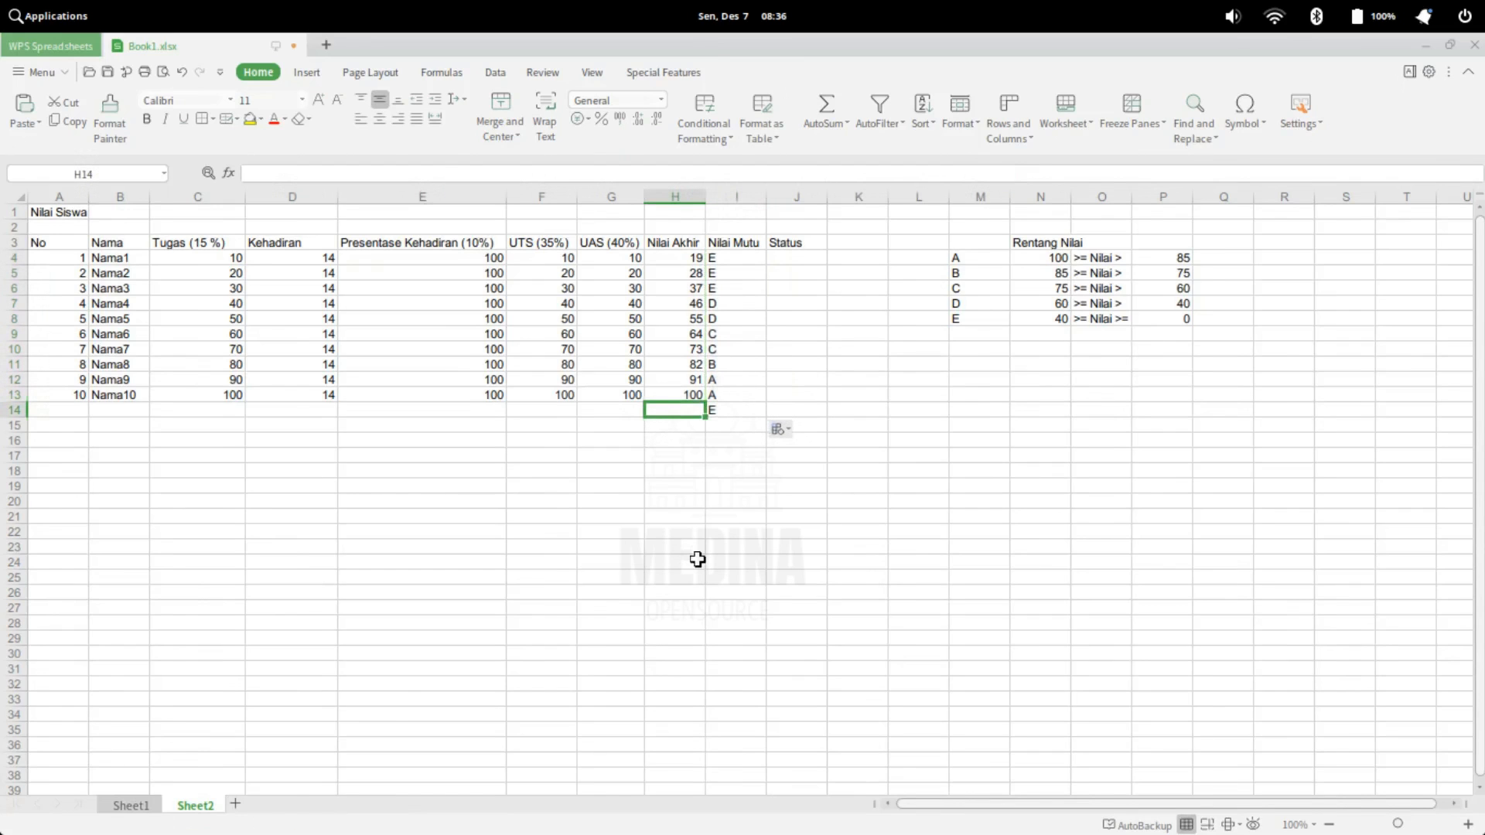
text(0)
key(BackSpace)
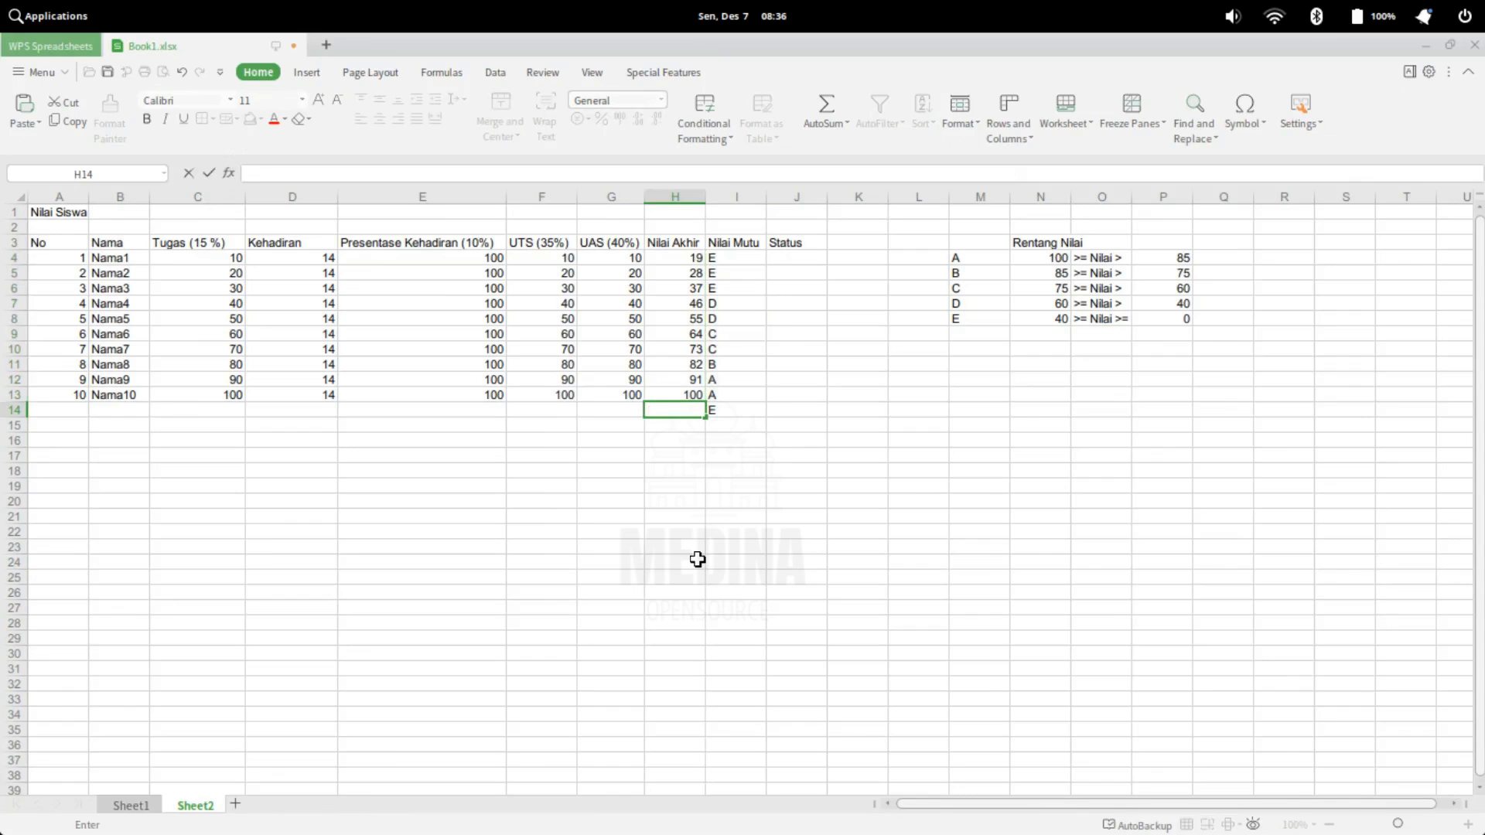
text(-1)
key(Return)
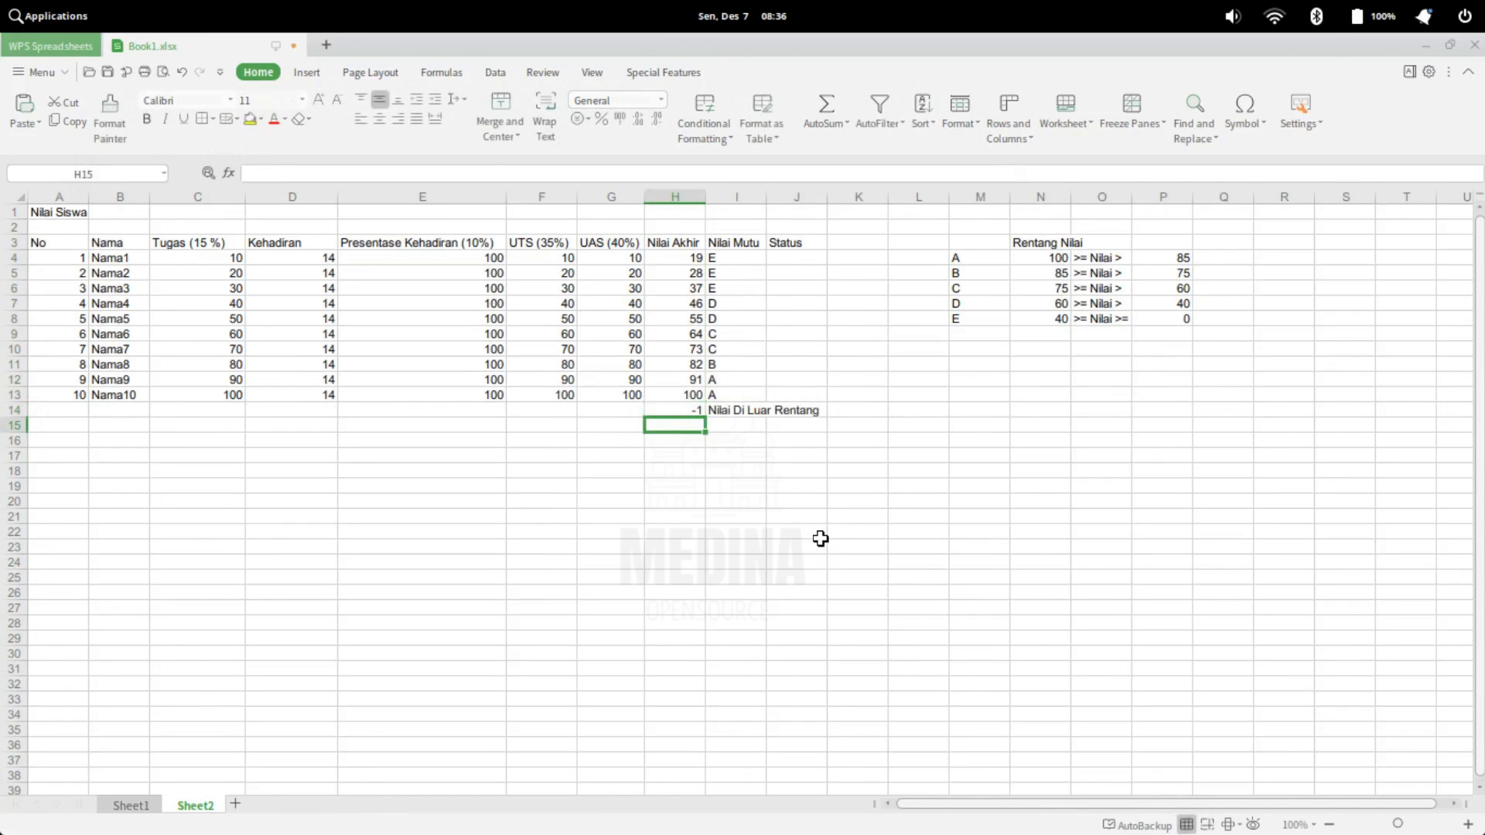
Replace the test score in H14 with 101
key(Up)
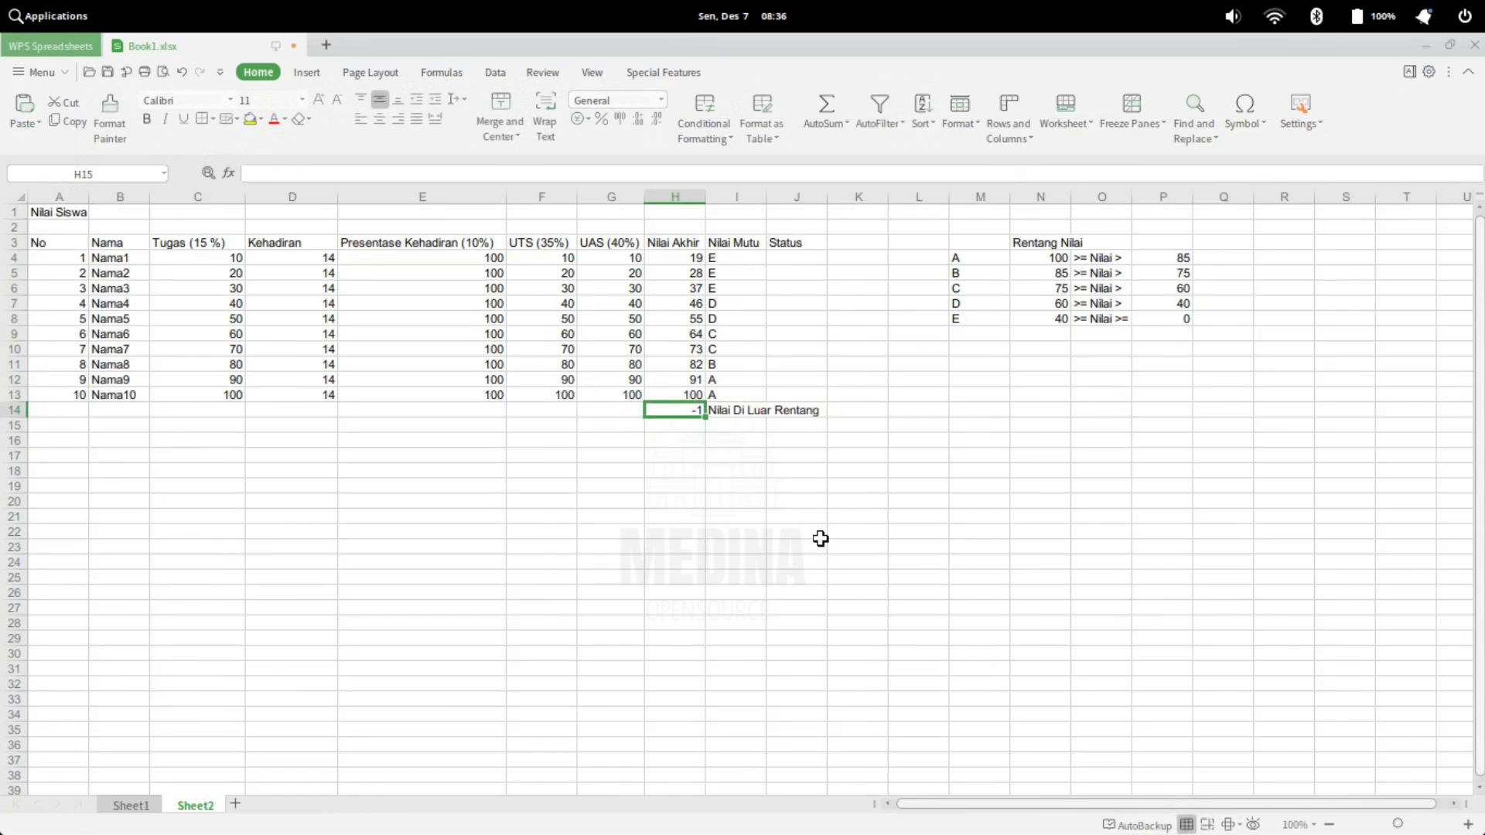
key(BackSpace)
text(101)
key(Return)
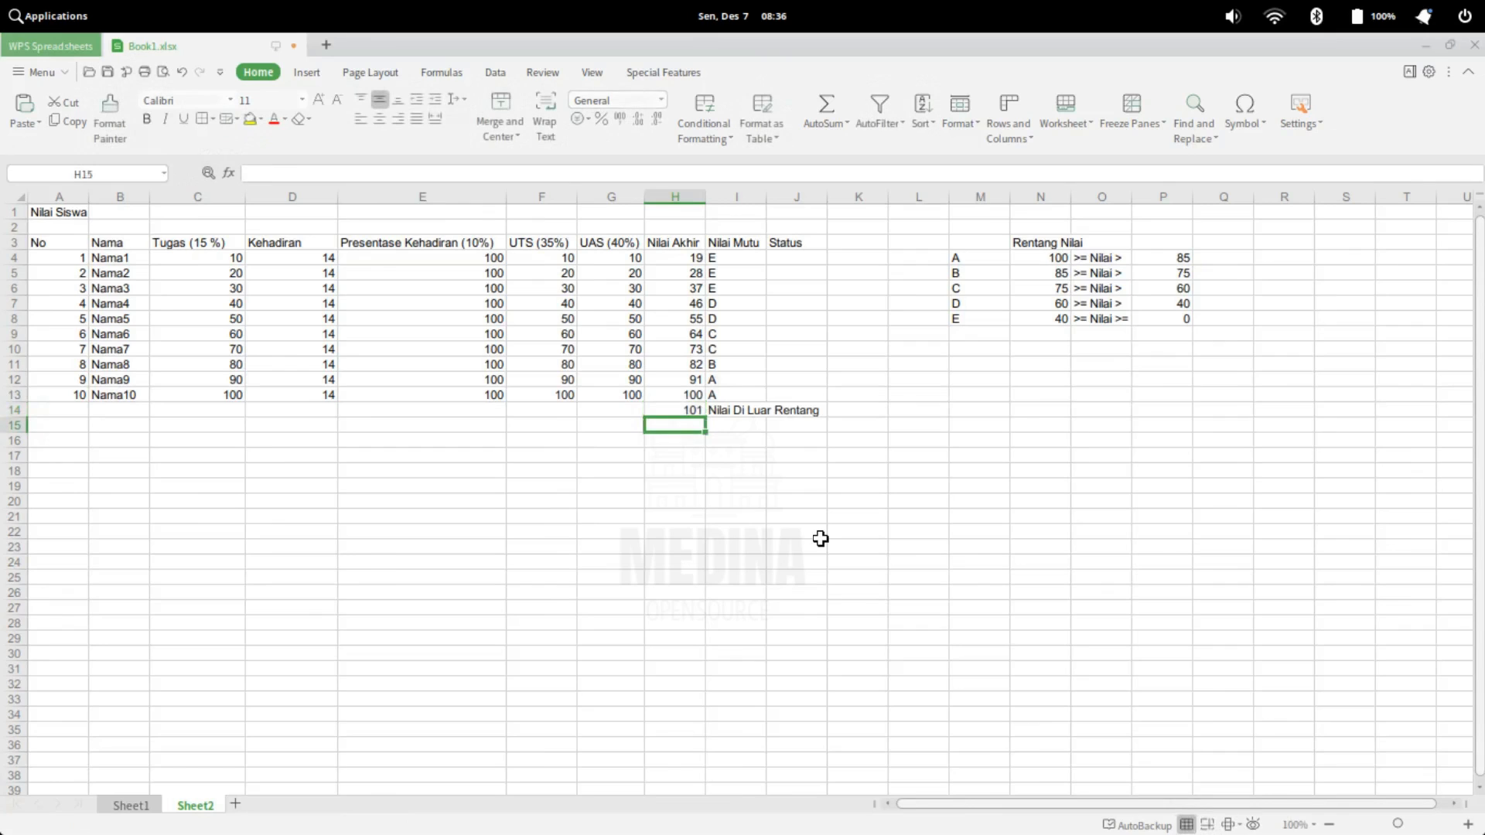
Test a score of 100 in H14 and clear the test cells H14:I14
click(685, 412)
text(100)
key(Return)
drag(674, 408, 713, 415)
key(Delete)
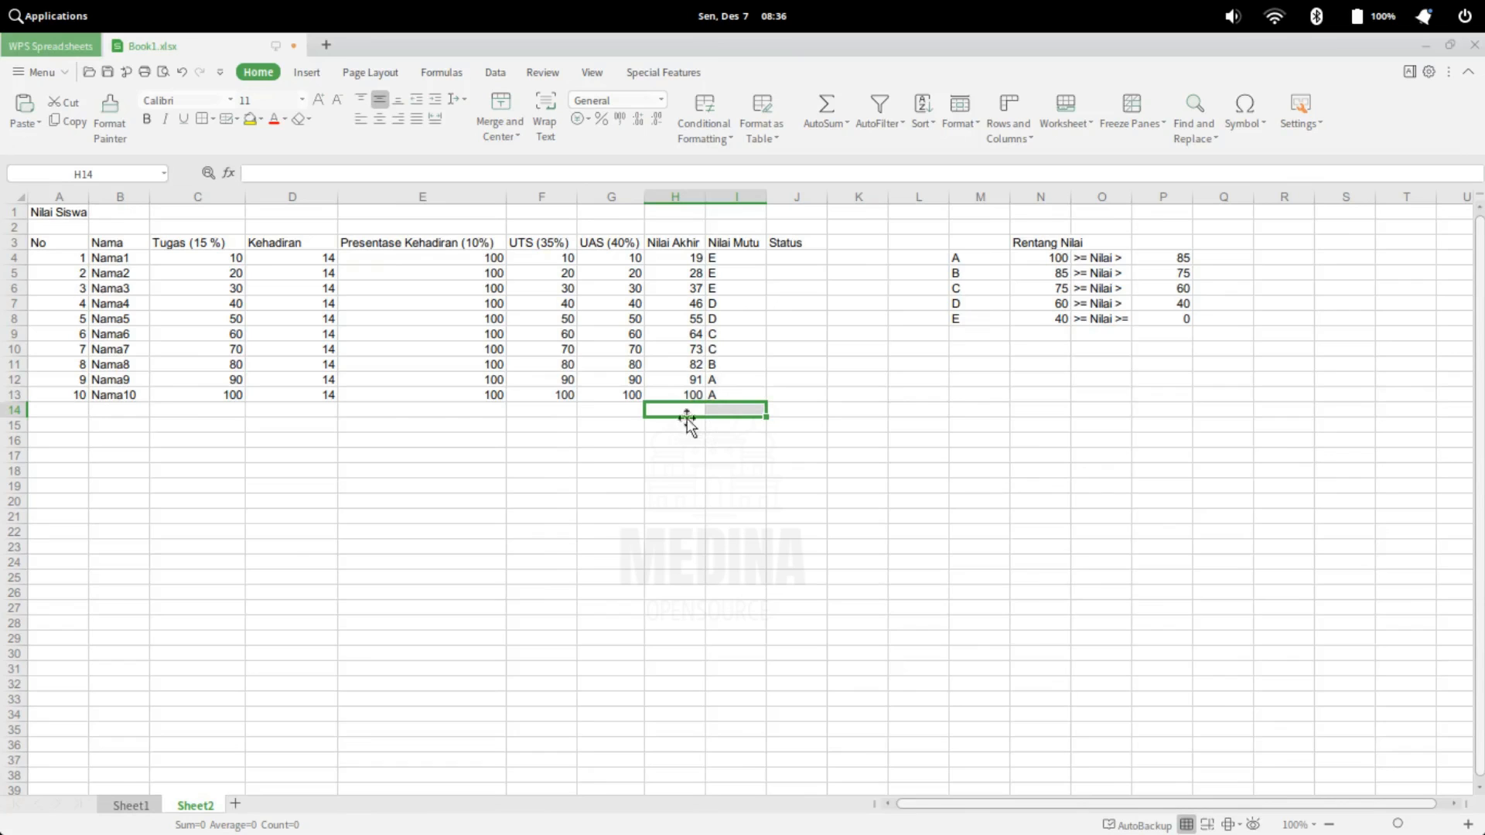
Enter "Lulus" and "Tidak Lulus" in turn as example statuses in J4 and erase them
click(788, 255)
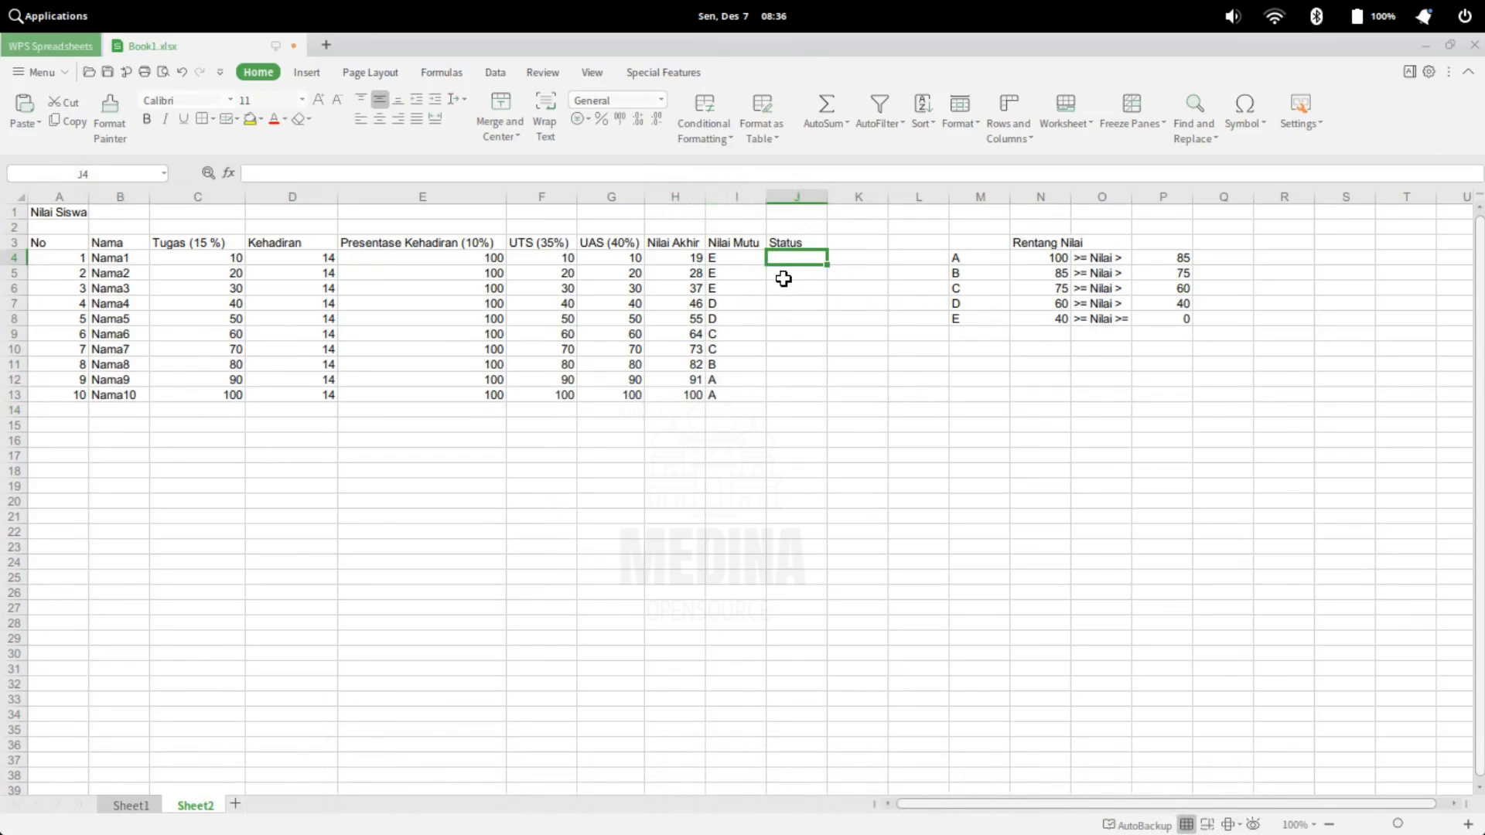
text(Lulus)
key(BackSpace)
key(BackSpace)
key(BackSpace)
key(BackSpace)
key(BackSpace)
text(Tidak Lulus)
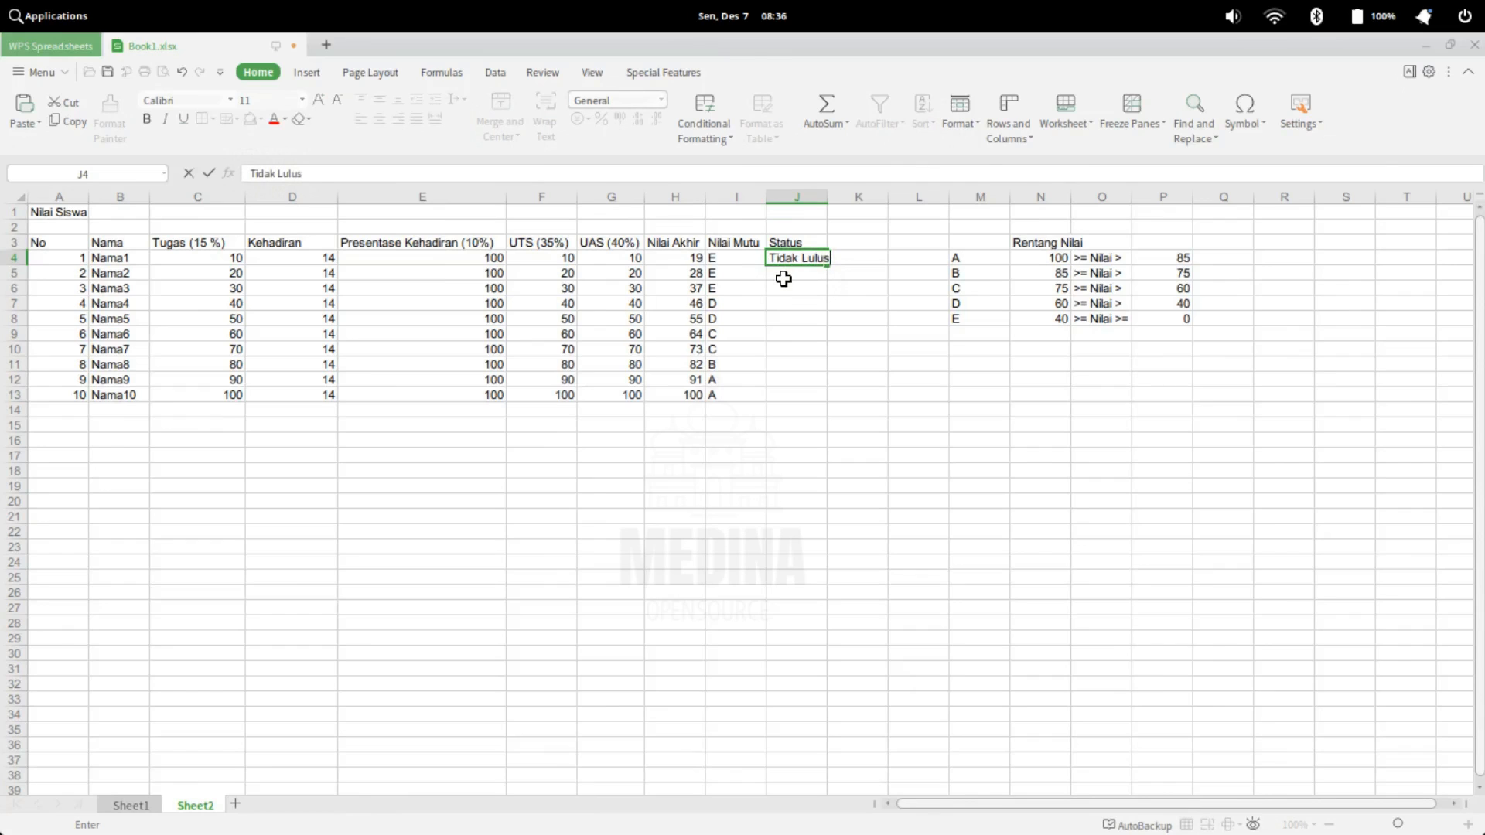
key(BackSpace)
key(BackSpace)
key(BackSpace)
key(BackSpace)
key(BackSpace)
key(BackSpace)
key(BackSpace)
key(BackSpace)
key(BackSpace)
key(BackSpace)
key(BackSpace)
Examine the formulas for attendance percentage in E4 and E13, letter grade in I4 and final grade in H13
click(709, 259)
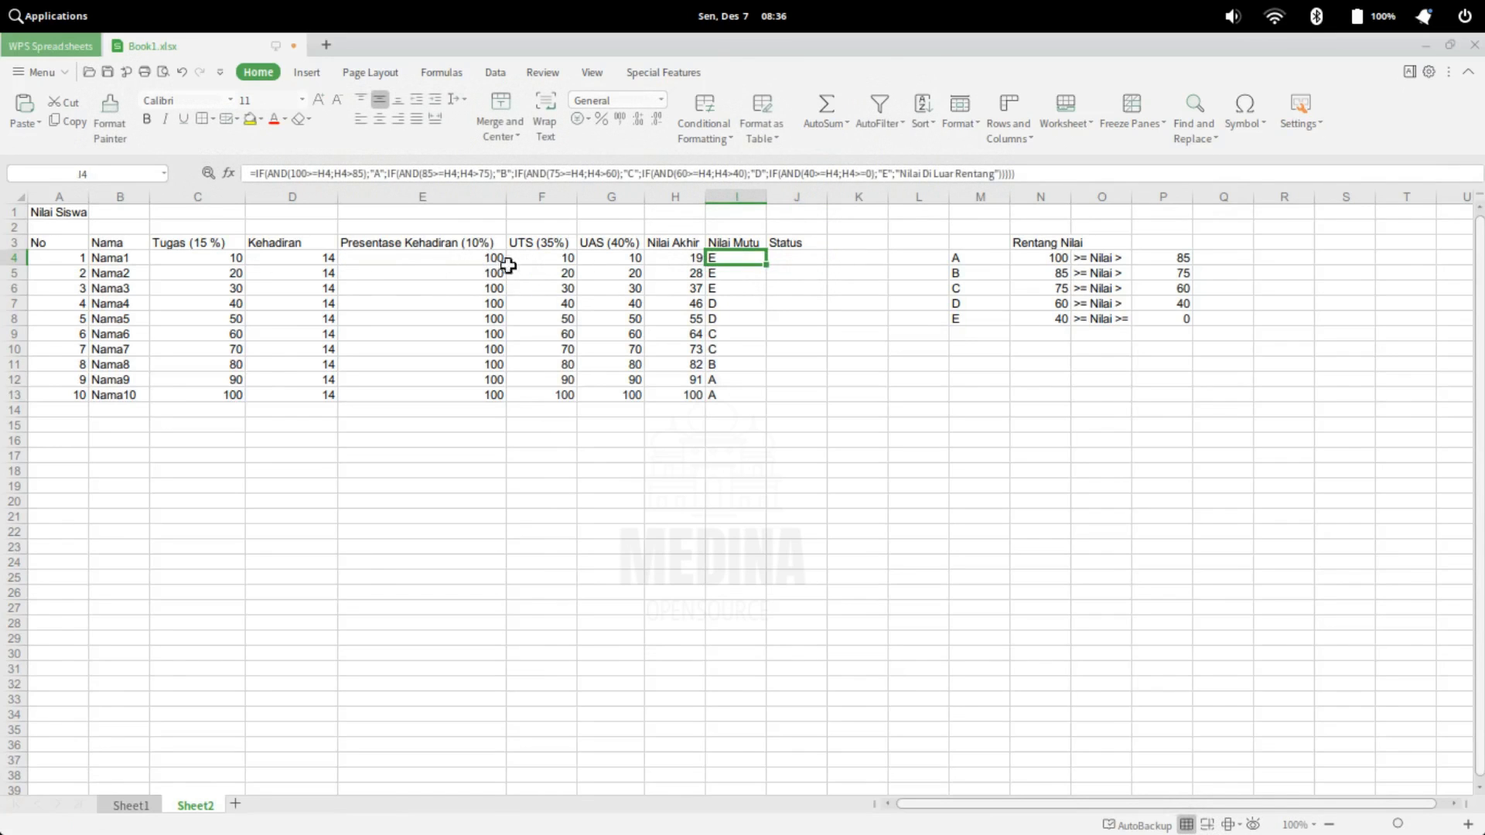
click(468, 257)
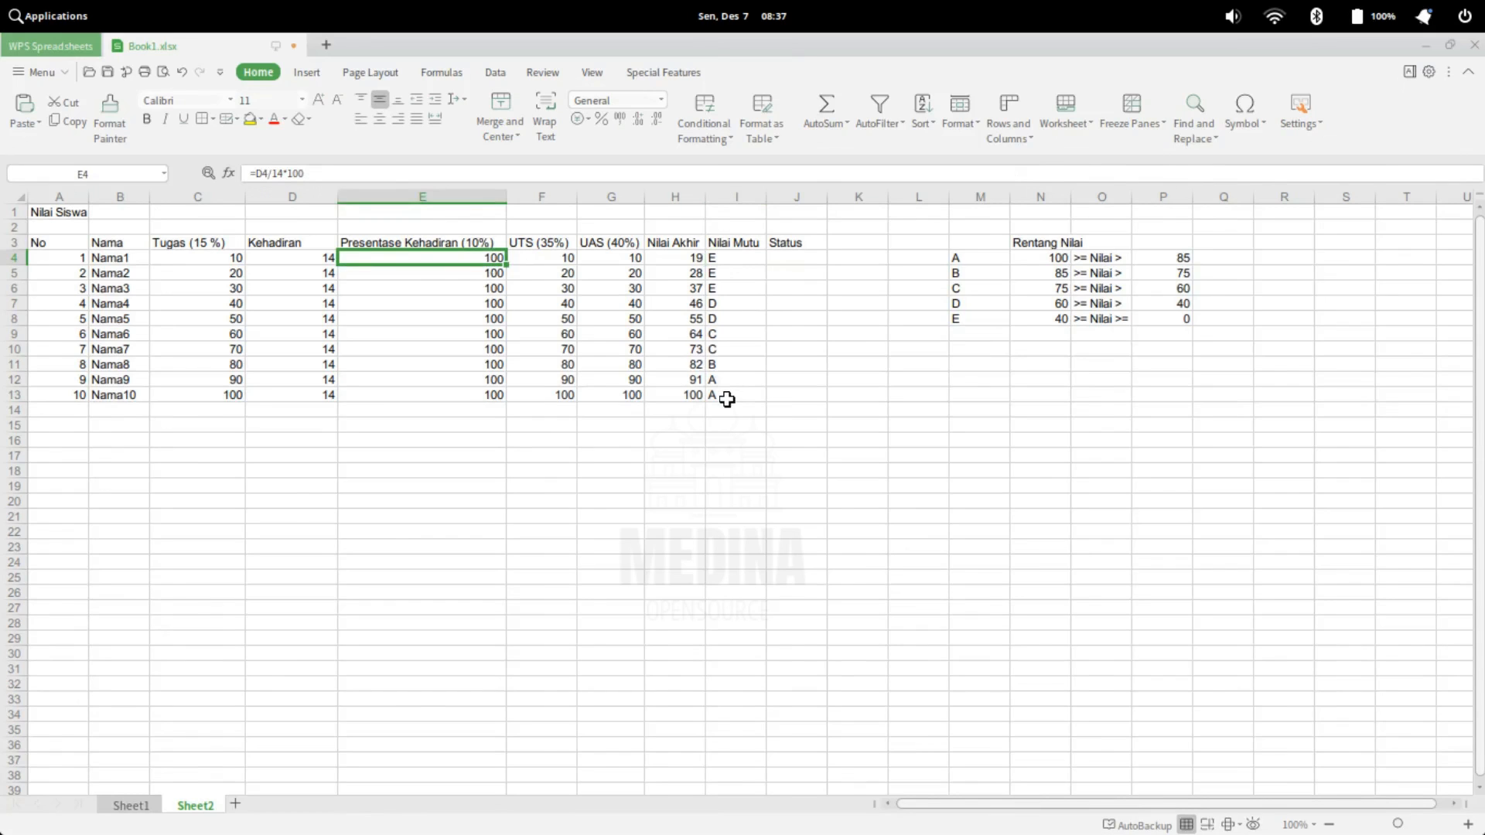
click(733, 256)
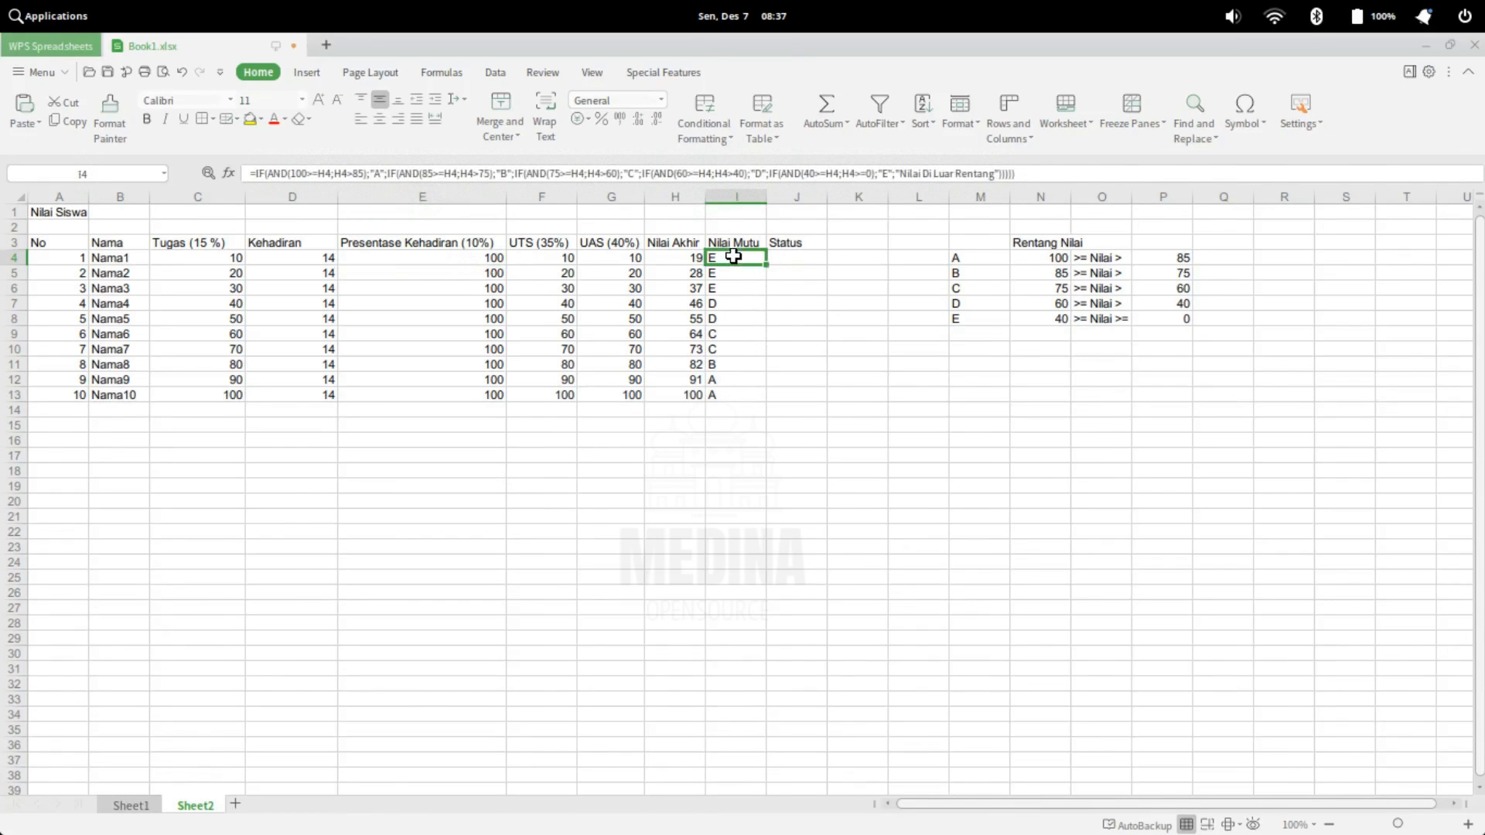
click(439, 396)
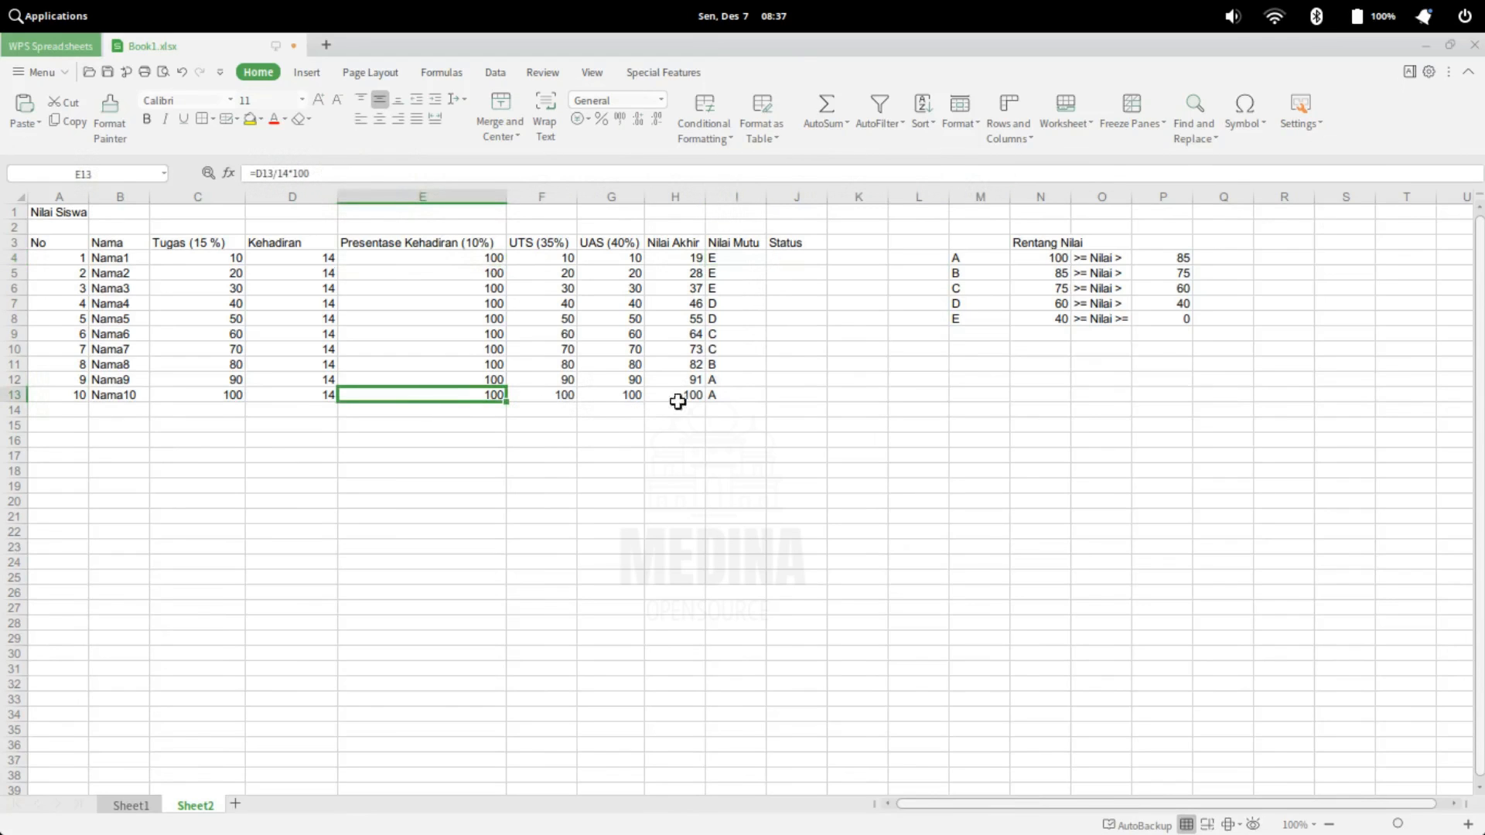
click(689, 396)
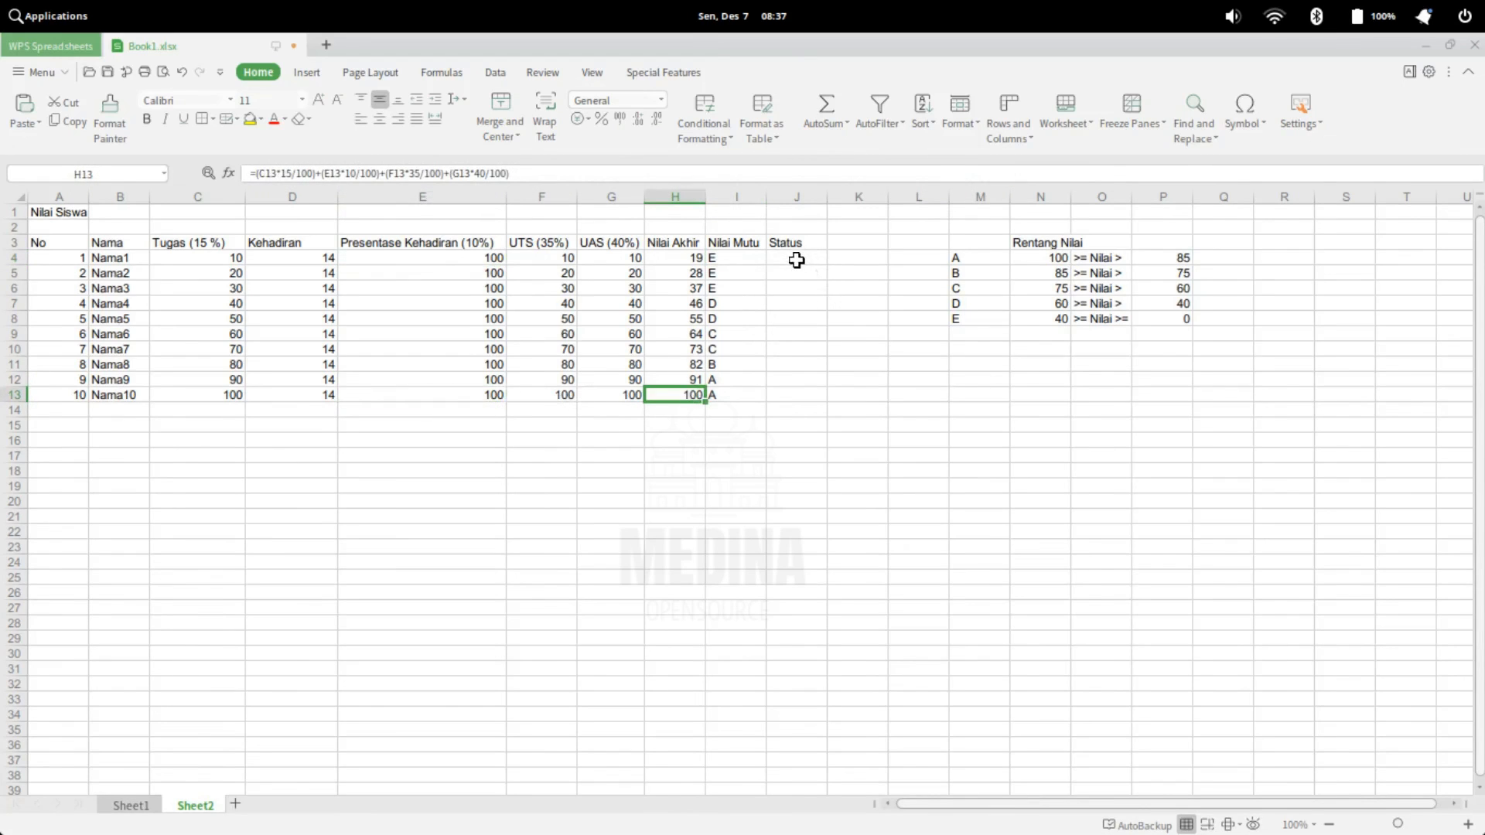
click(796, 260)
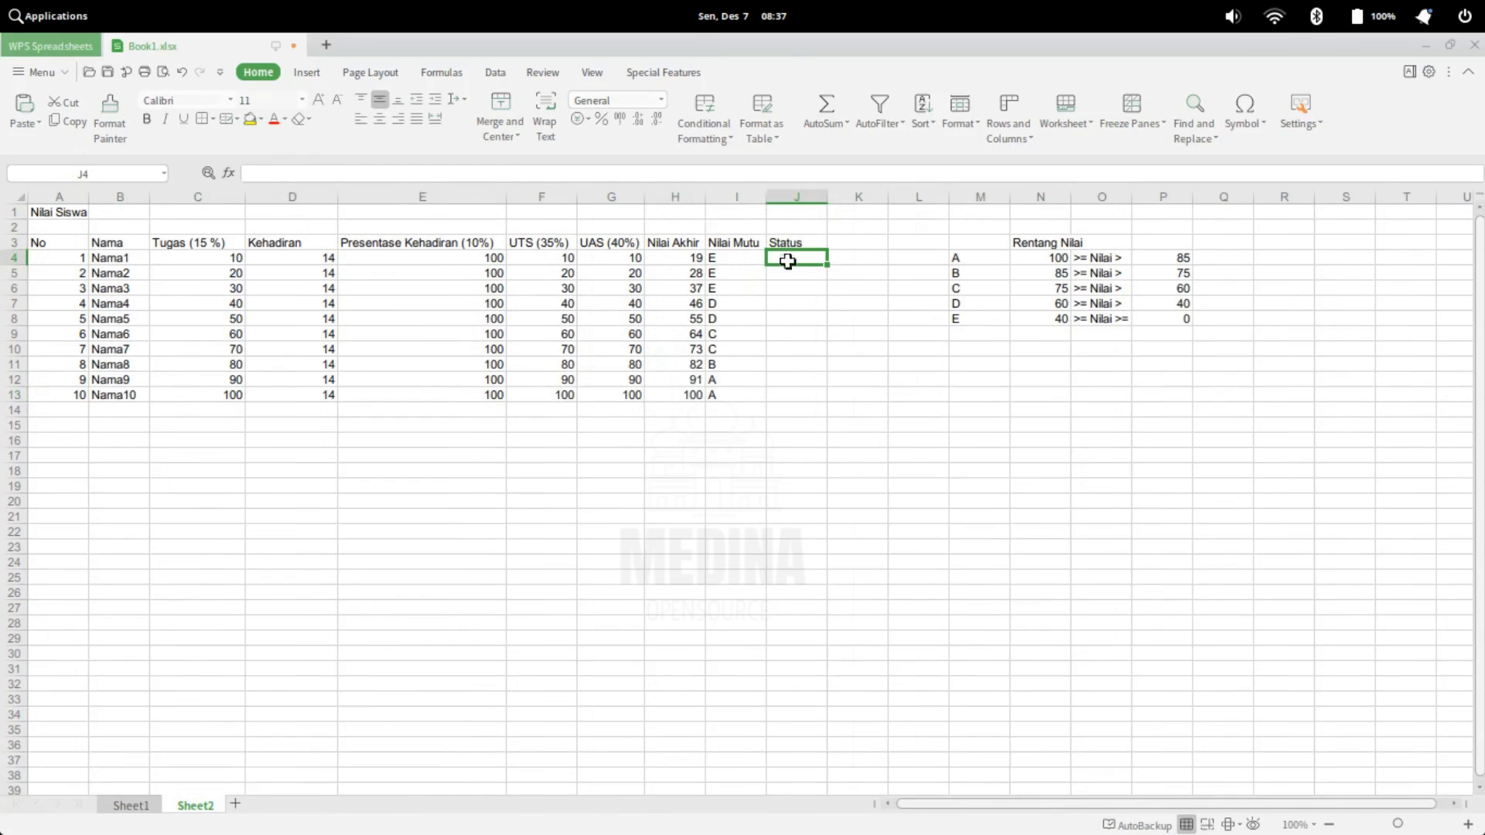
click(916, 425)
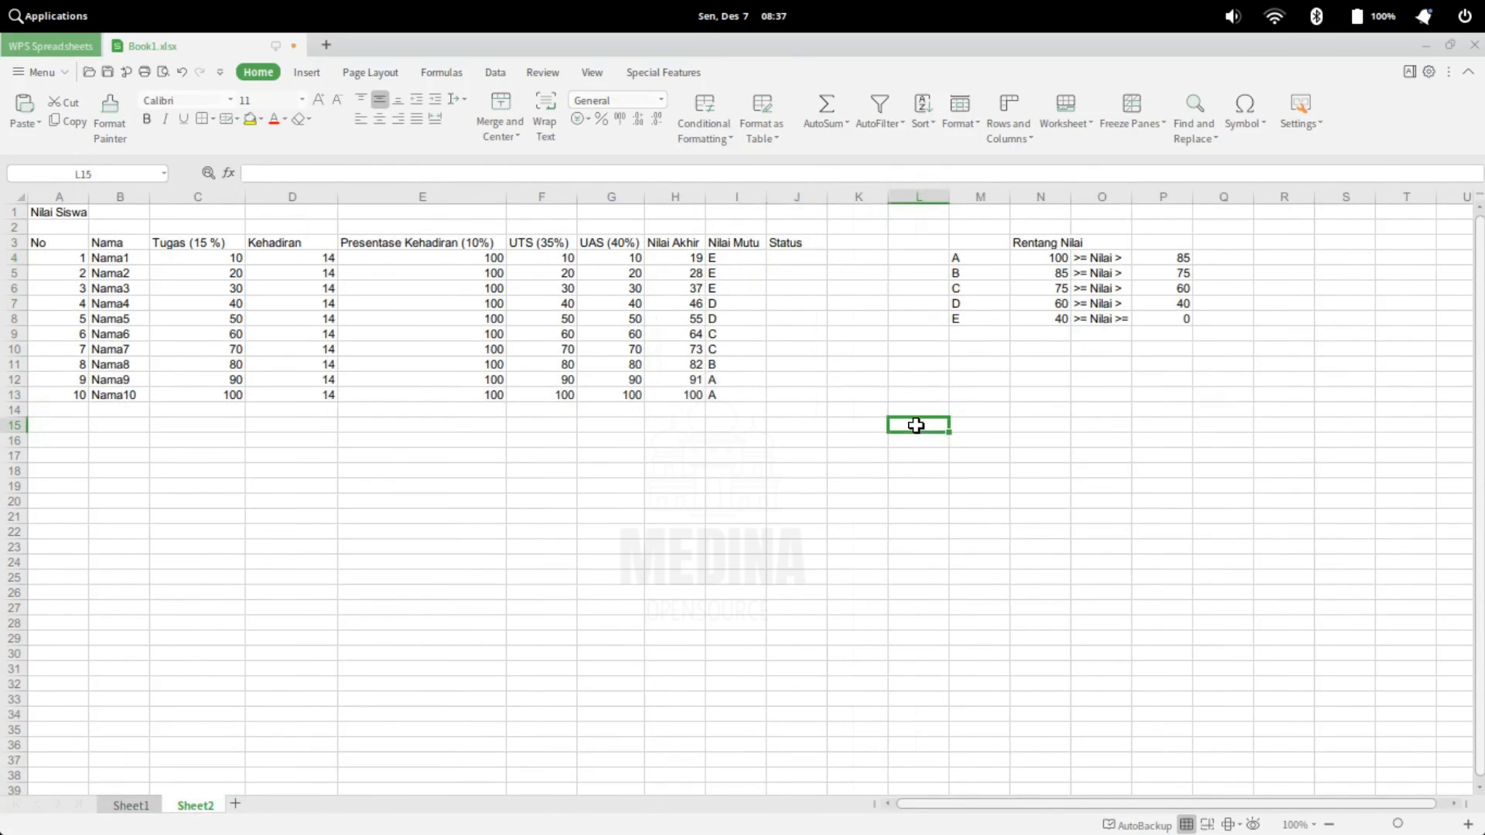
Note the first part of the passing rule in row 15: "jika a,b,c" in L15 and "&&" in M15
text(jika a)
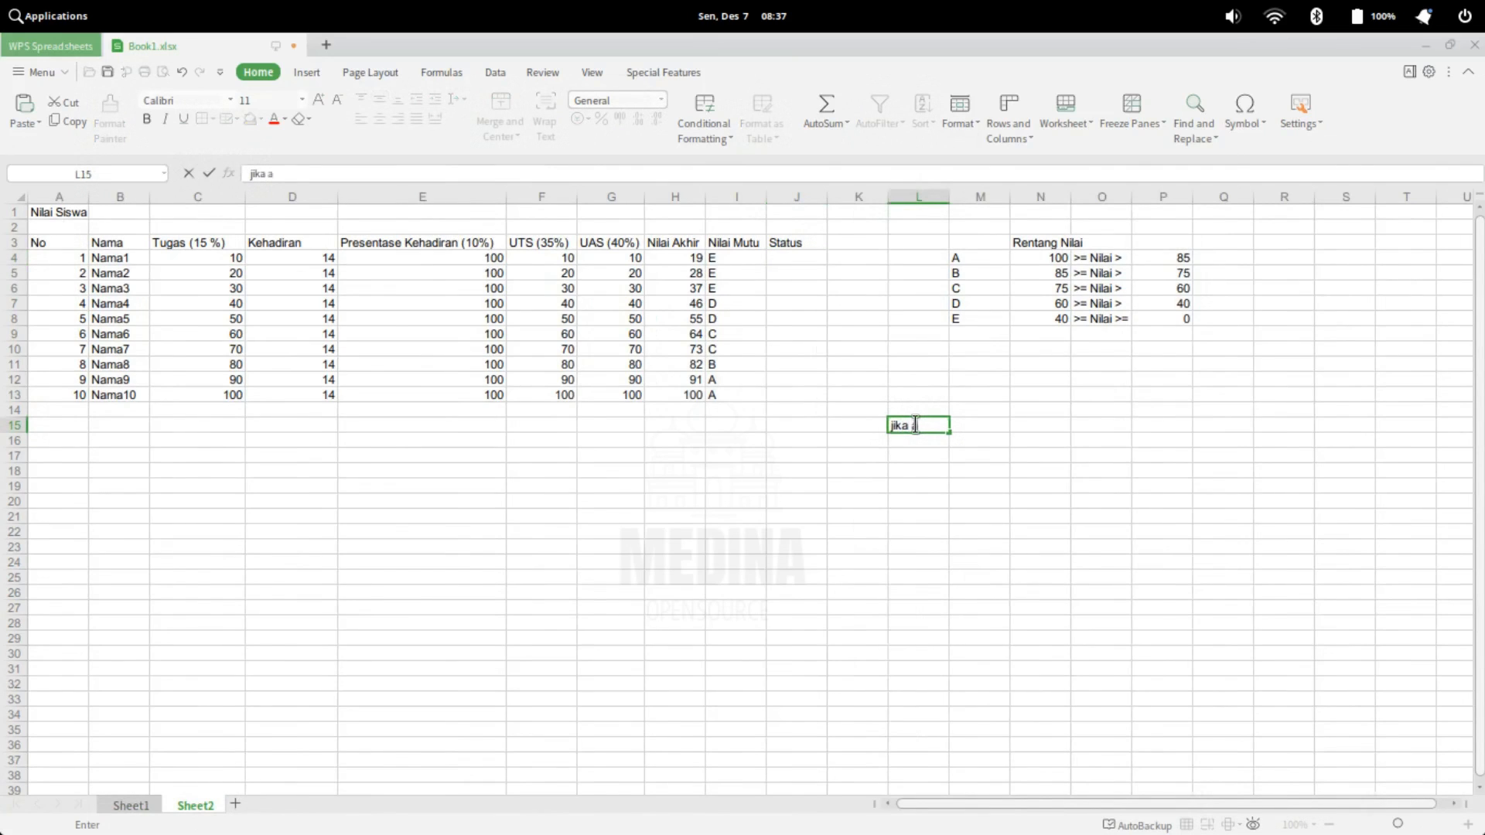
text(,b,c)
key(Tab)
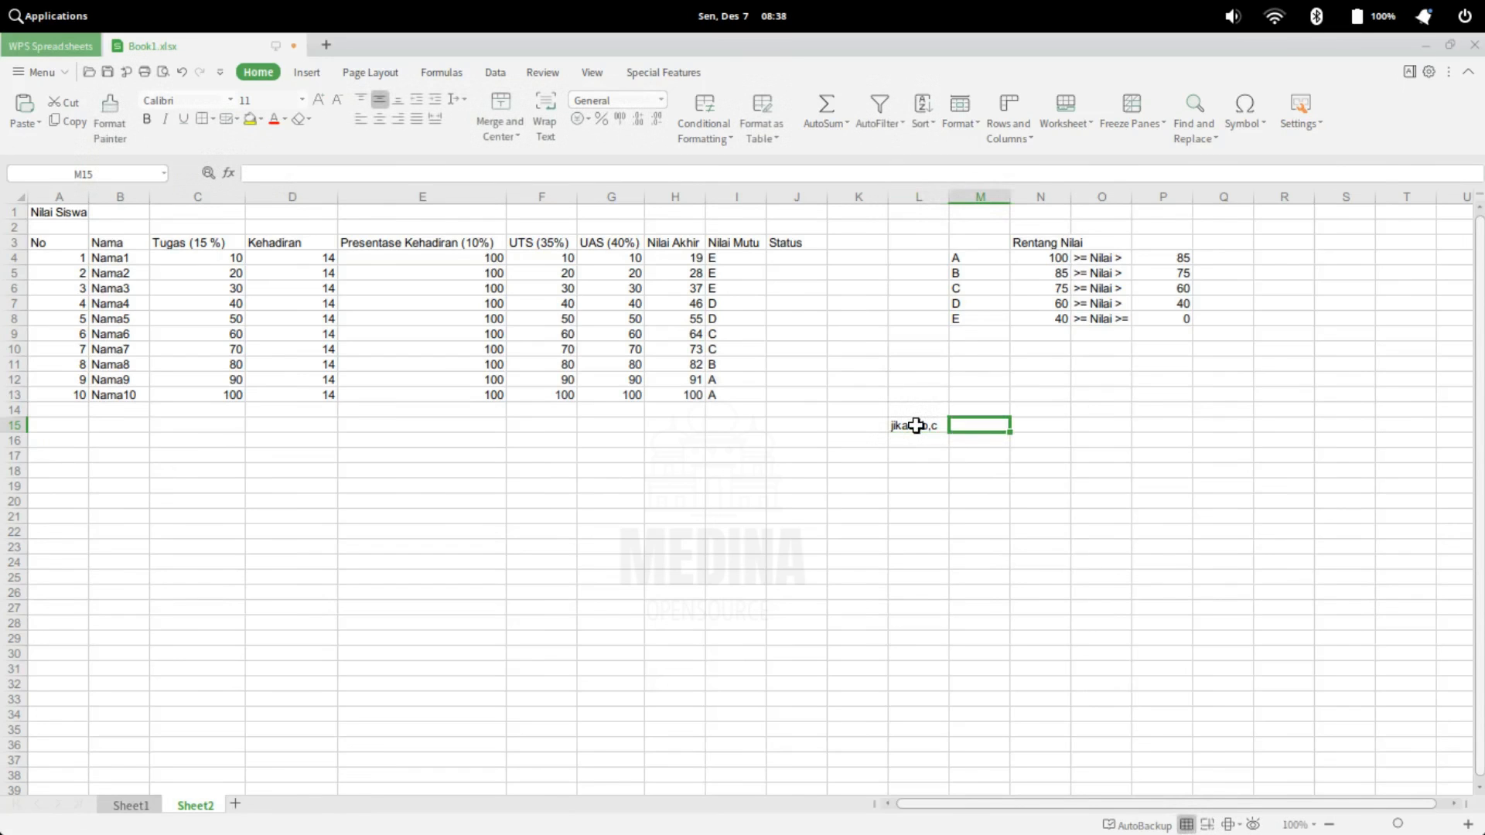
text(&&)
key(Tab)
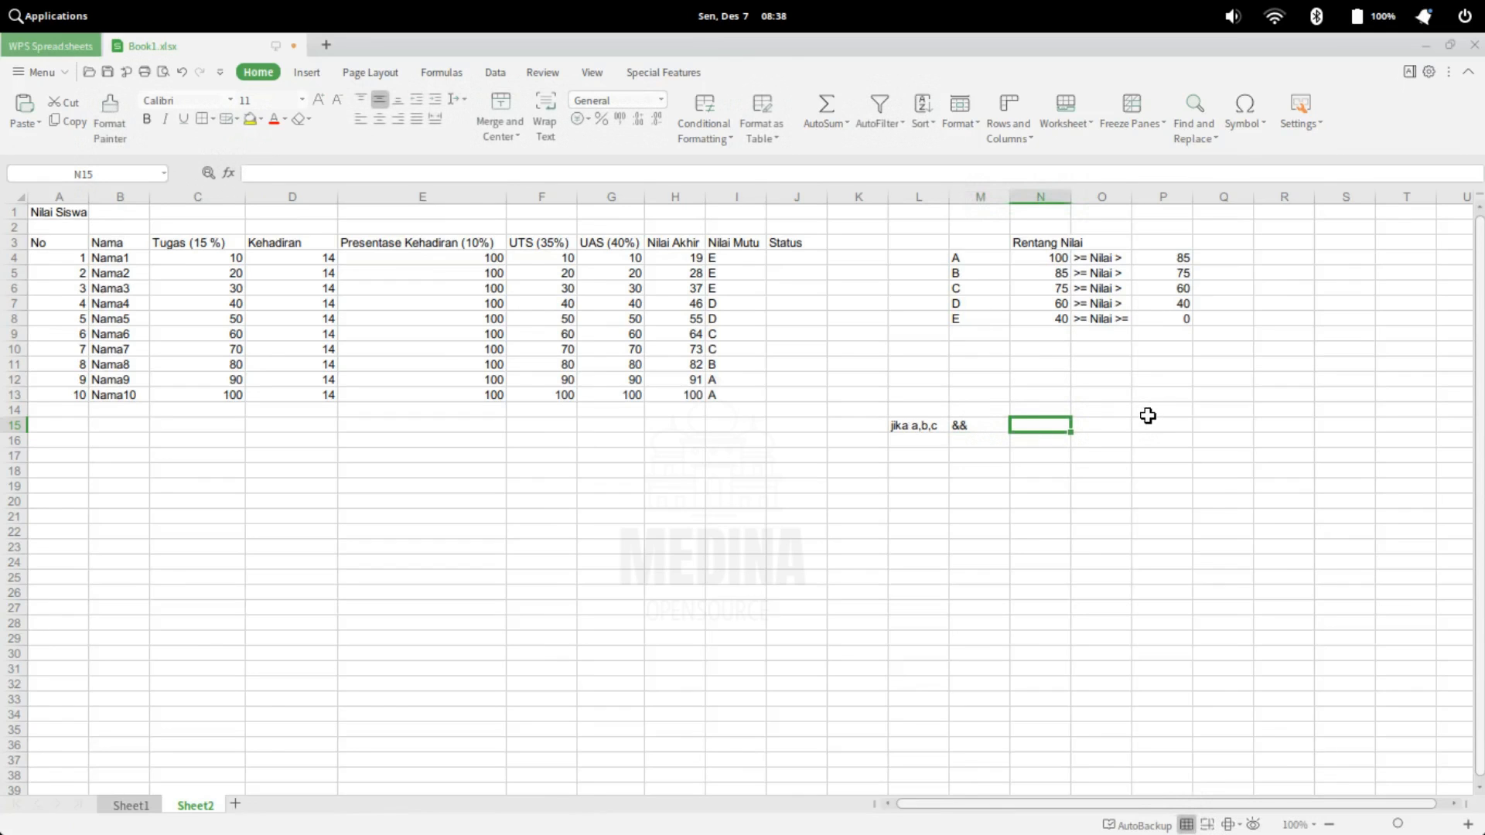
Complete the passing rule with the attendance condition "presentase >75" in N15 and the outcome "lulus" in P15
text(prese)
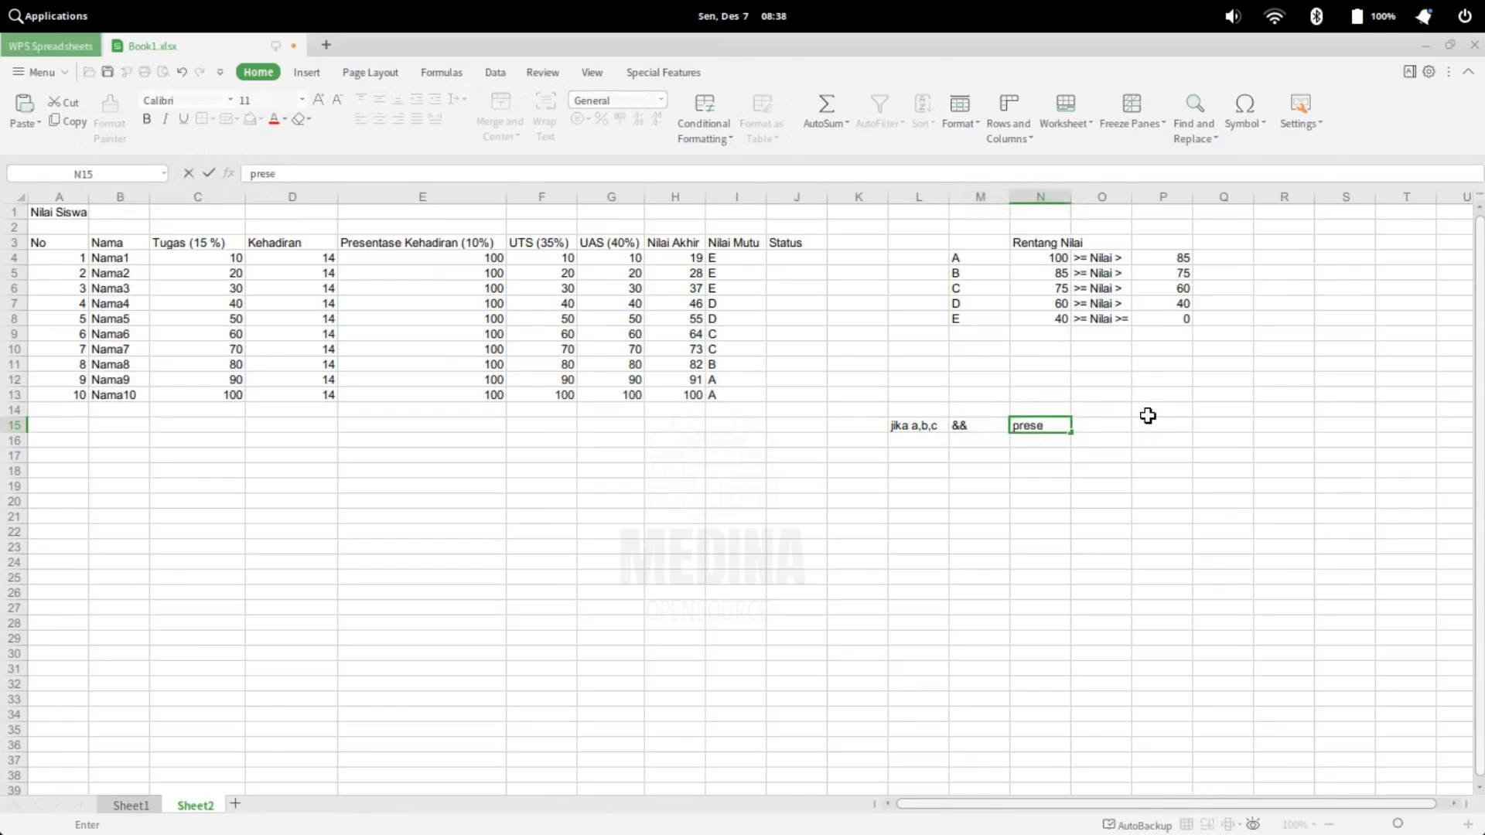
text(nse)
key(BackSpace)
key(BackSpace)
text(tase >75)
key(Left)
key(Left)
key(Right)
key(Right)
key(Right)
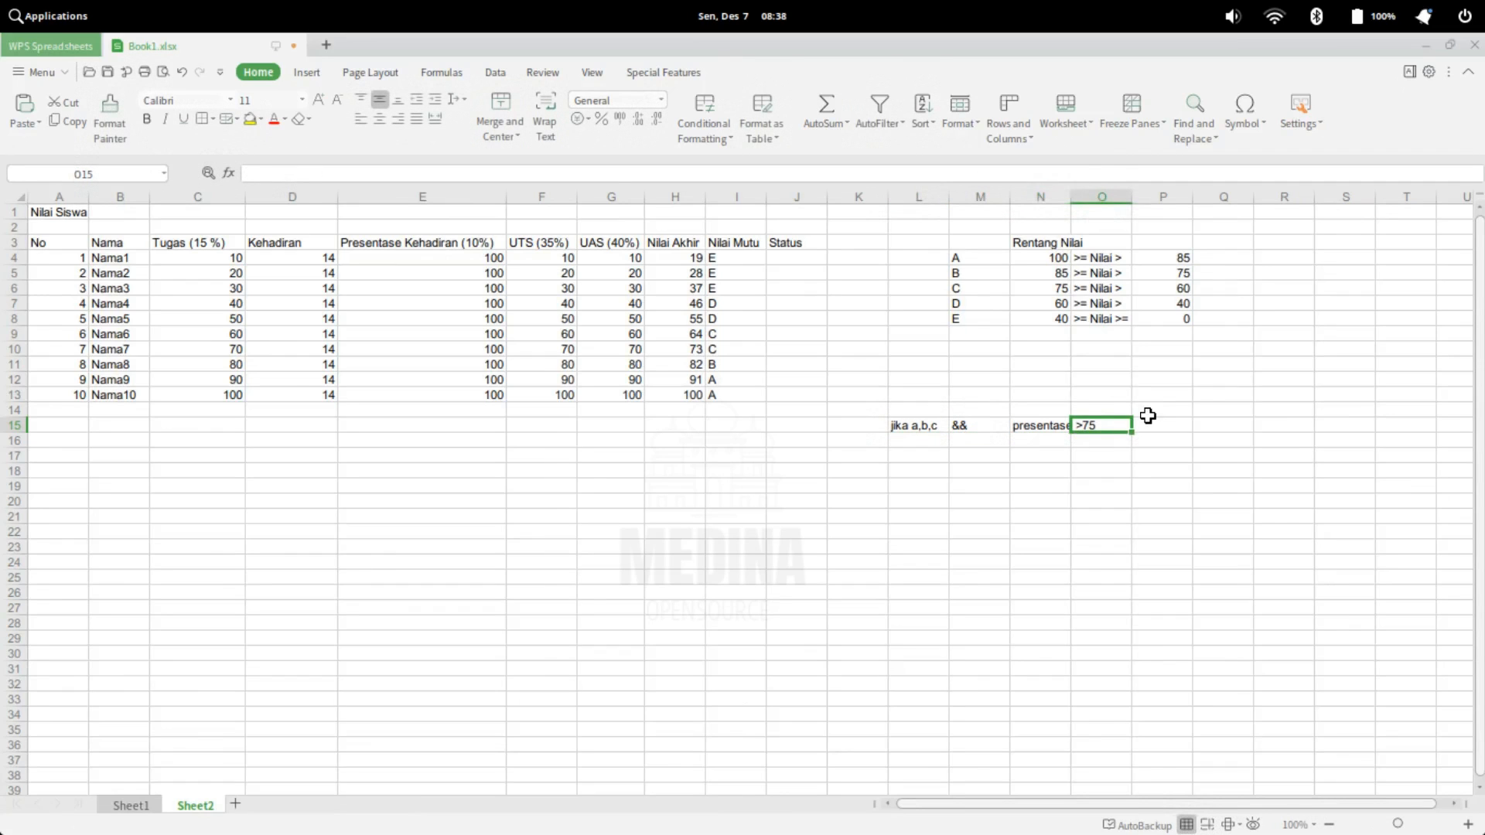
click(1037, 423)
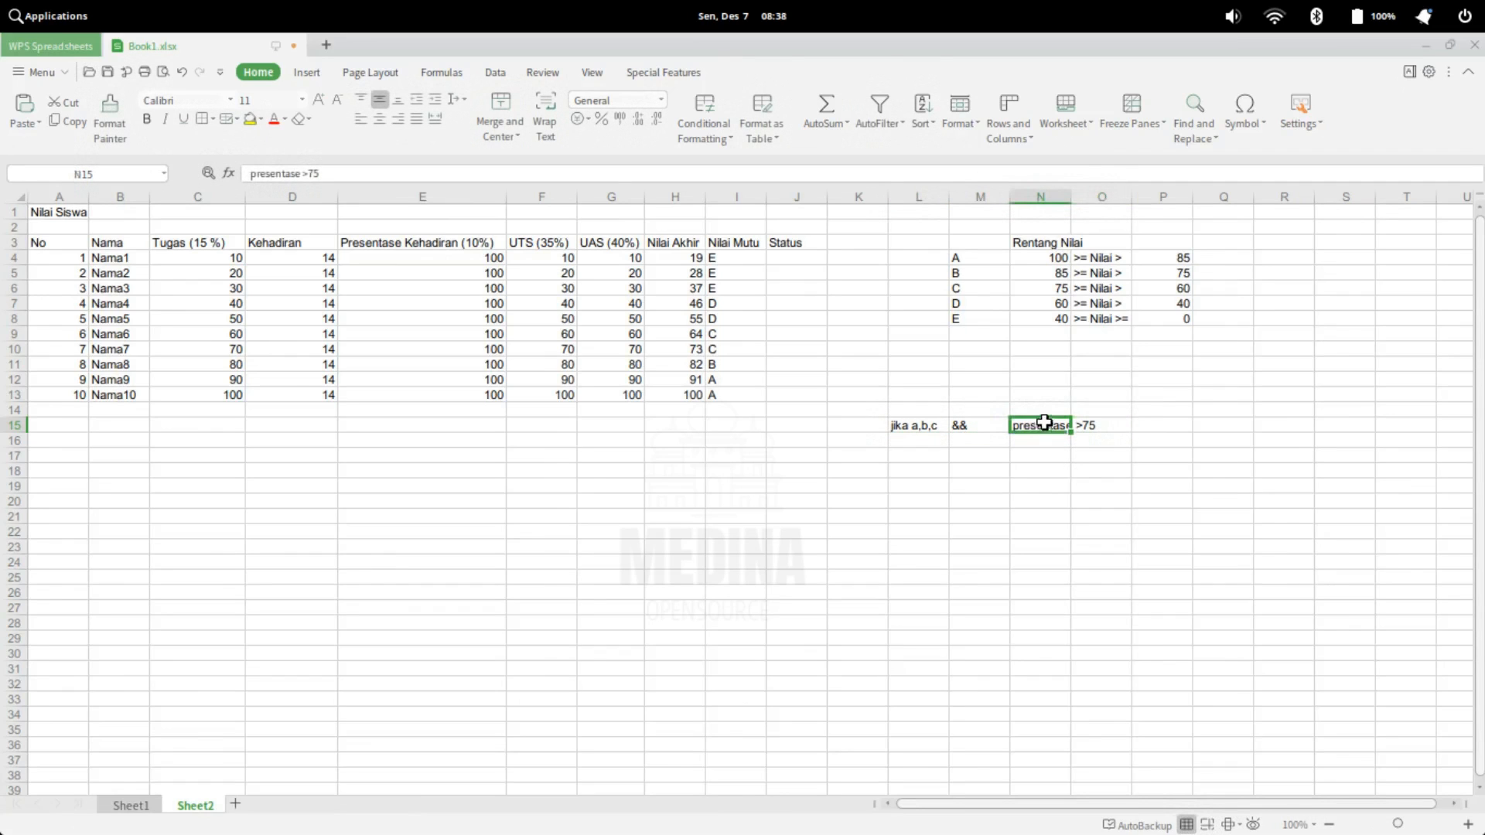
click(1170, 428)
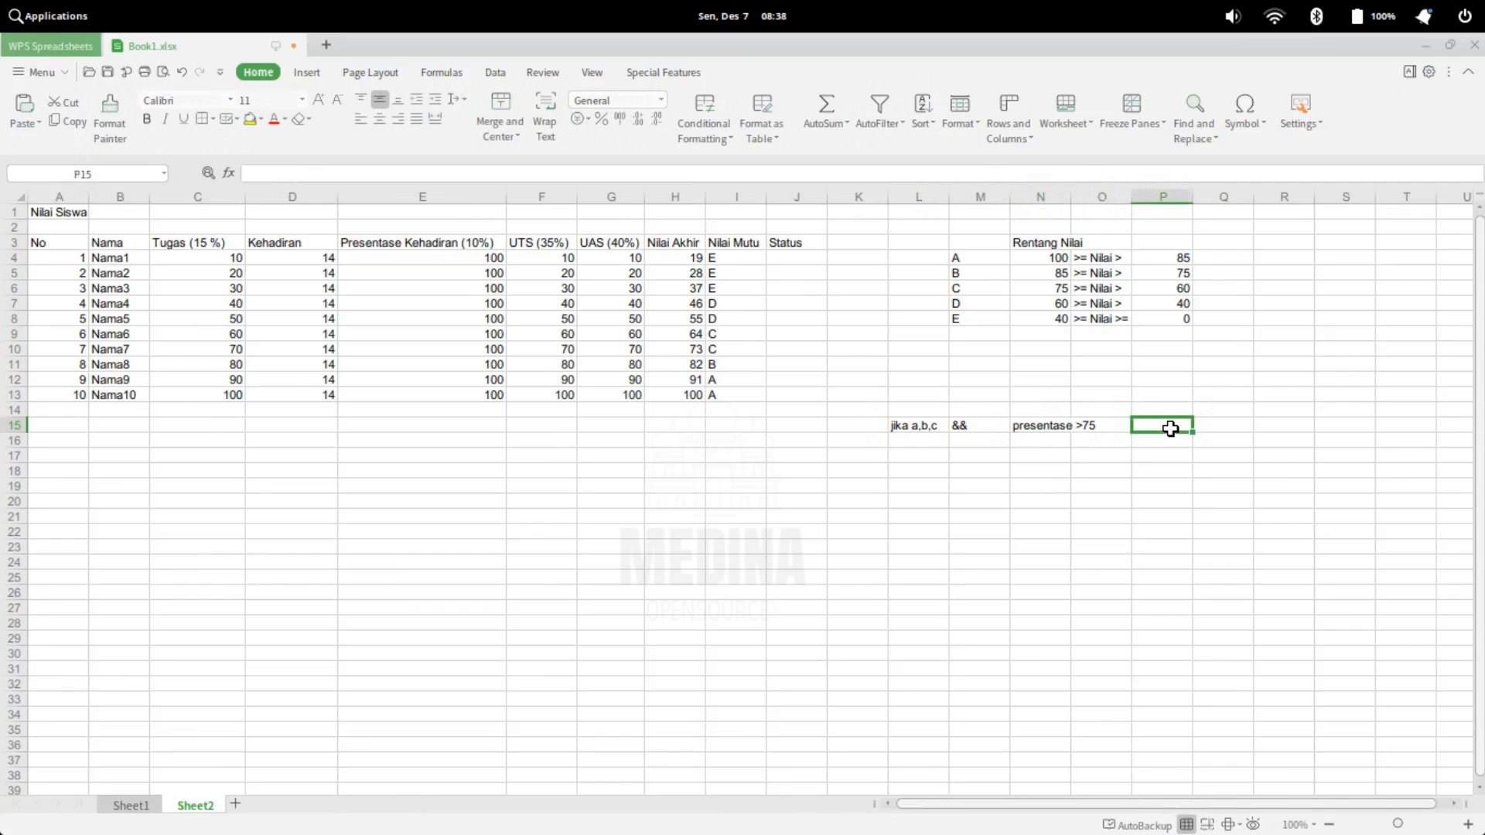
text(lulus)
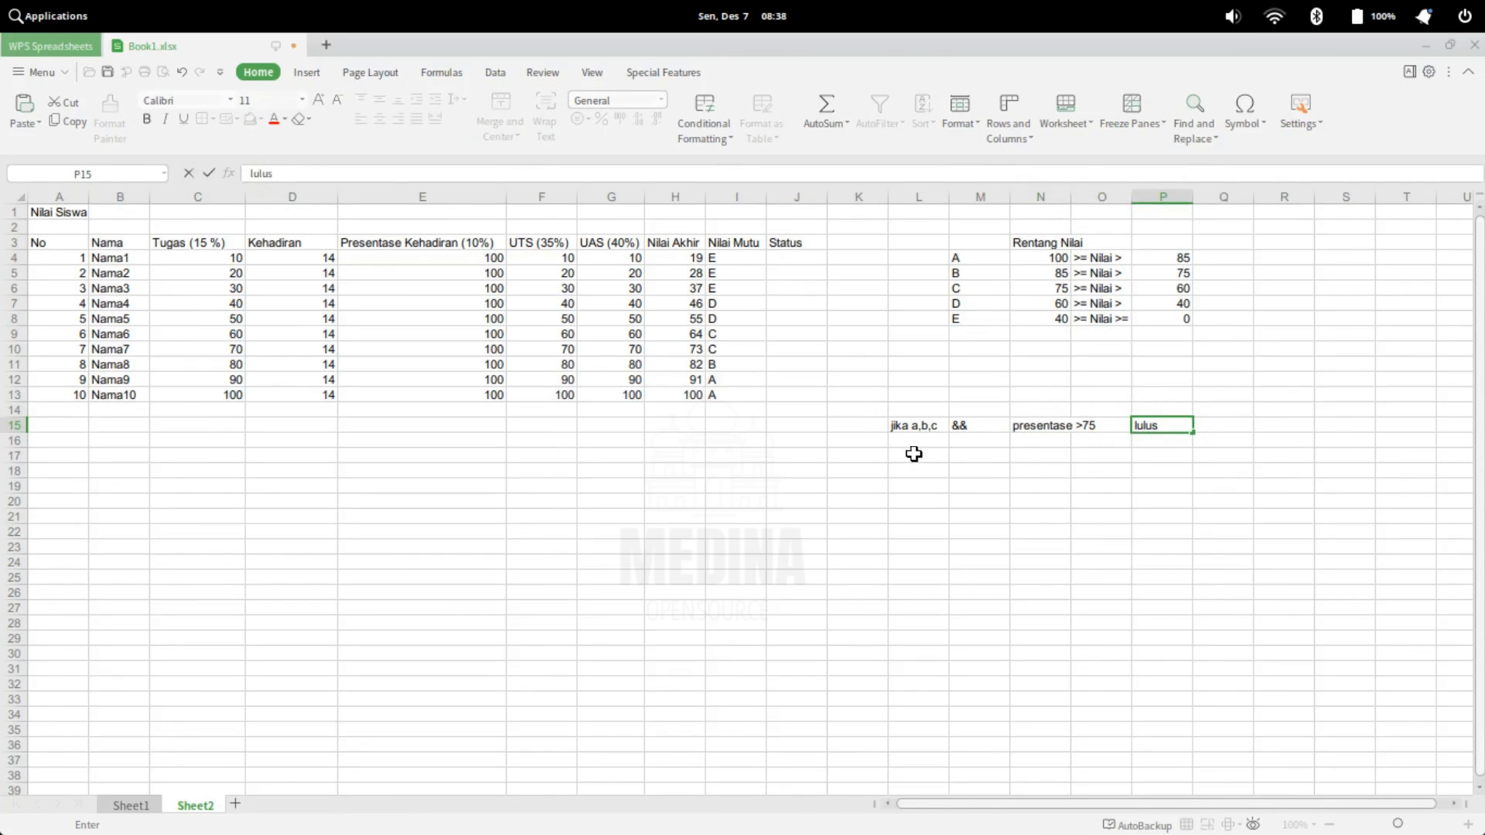
Note the alternative case below the rule: "selain dari itu" in L16 and "tidak lulus" in M17
click(912, 445)
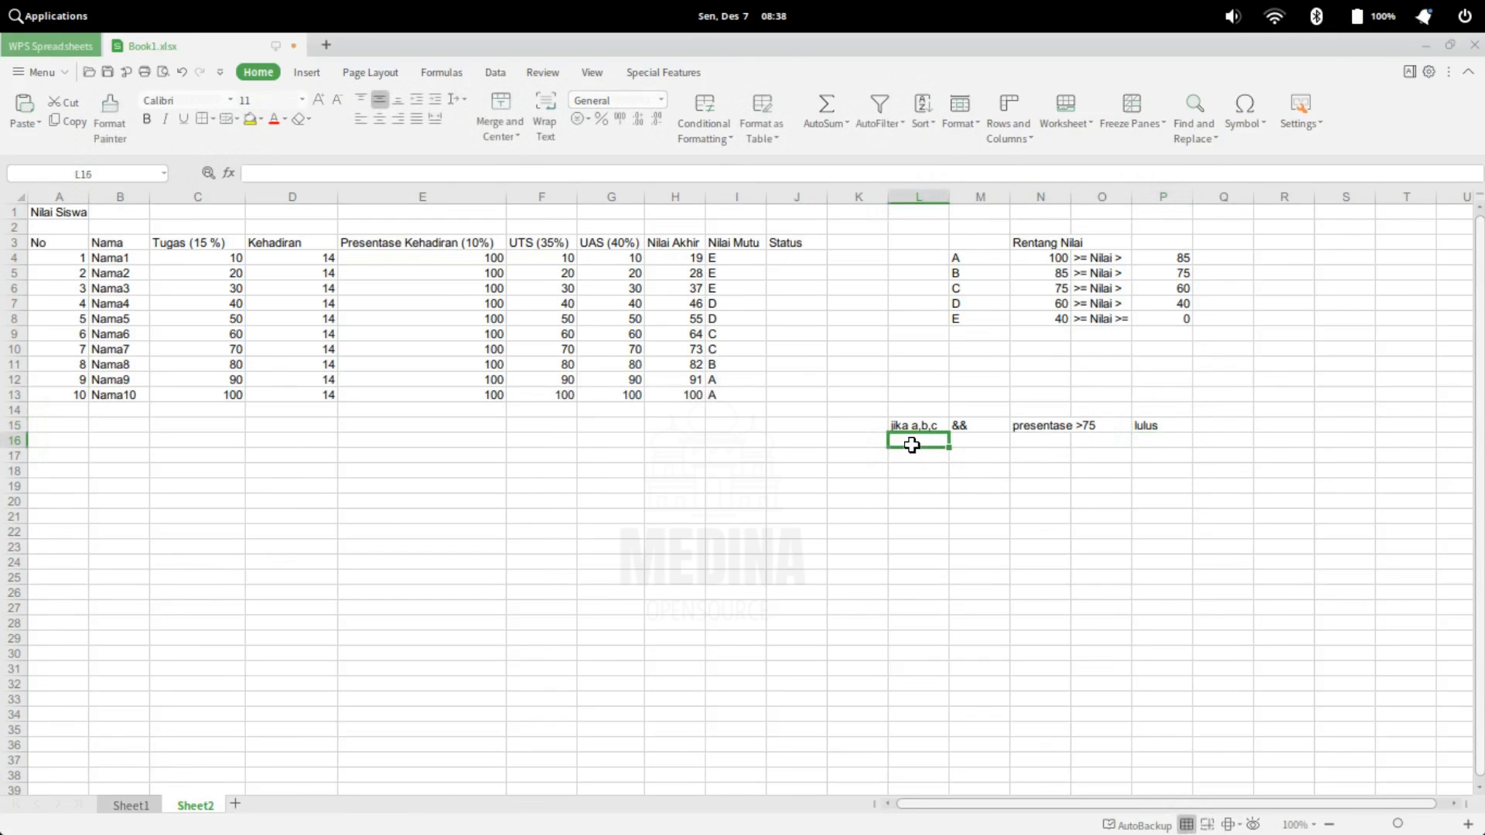
text(selain dari itu)
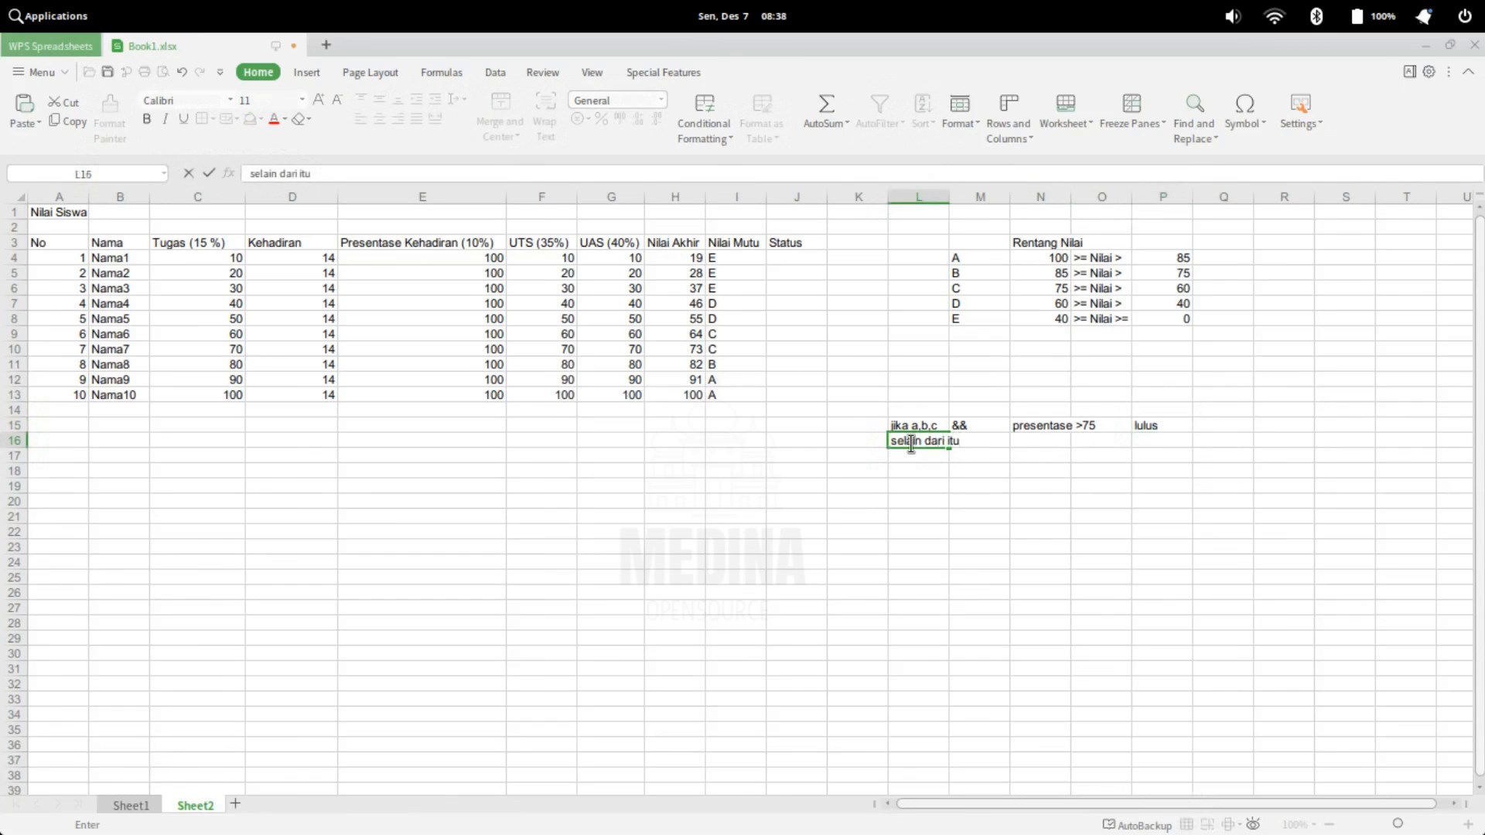
key(Return)
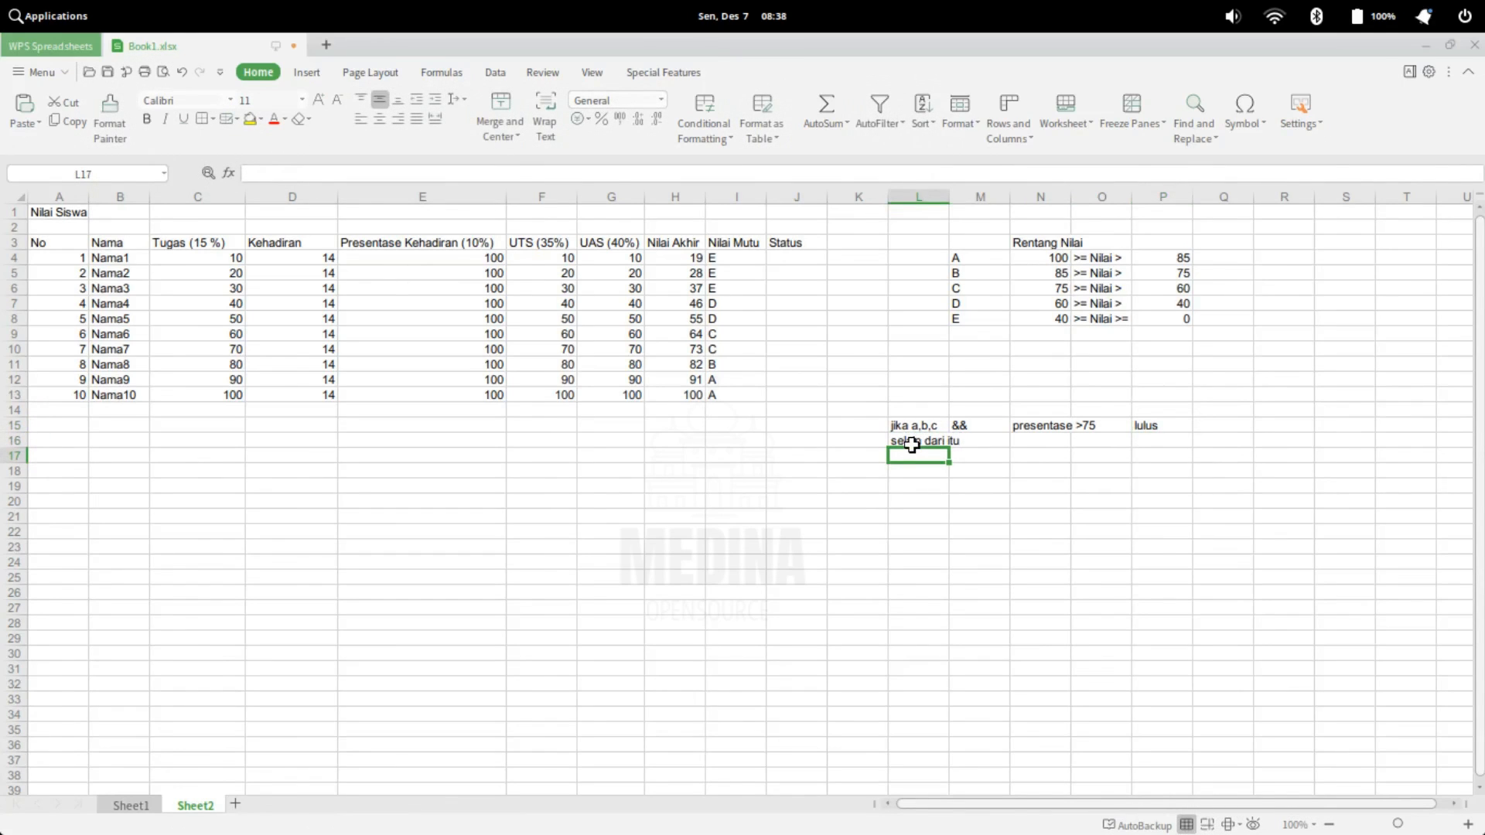
key(Right)
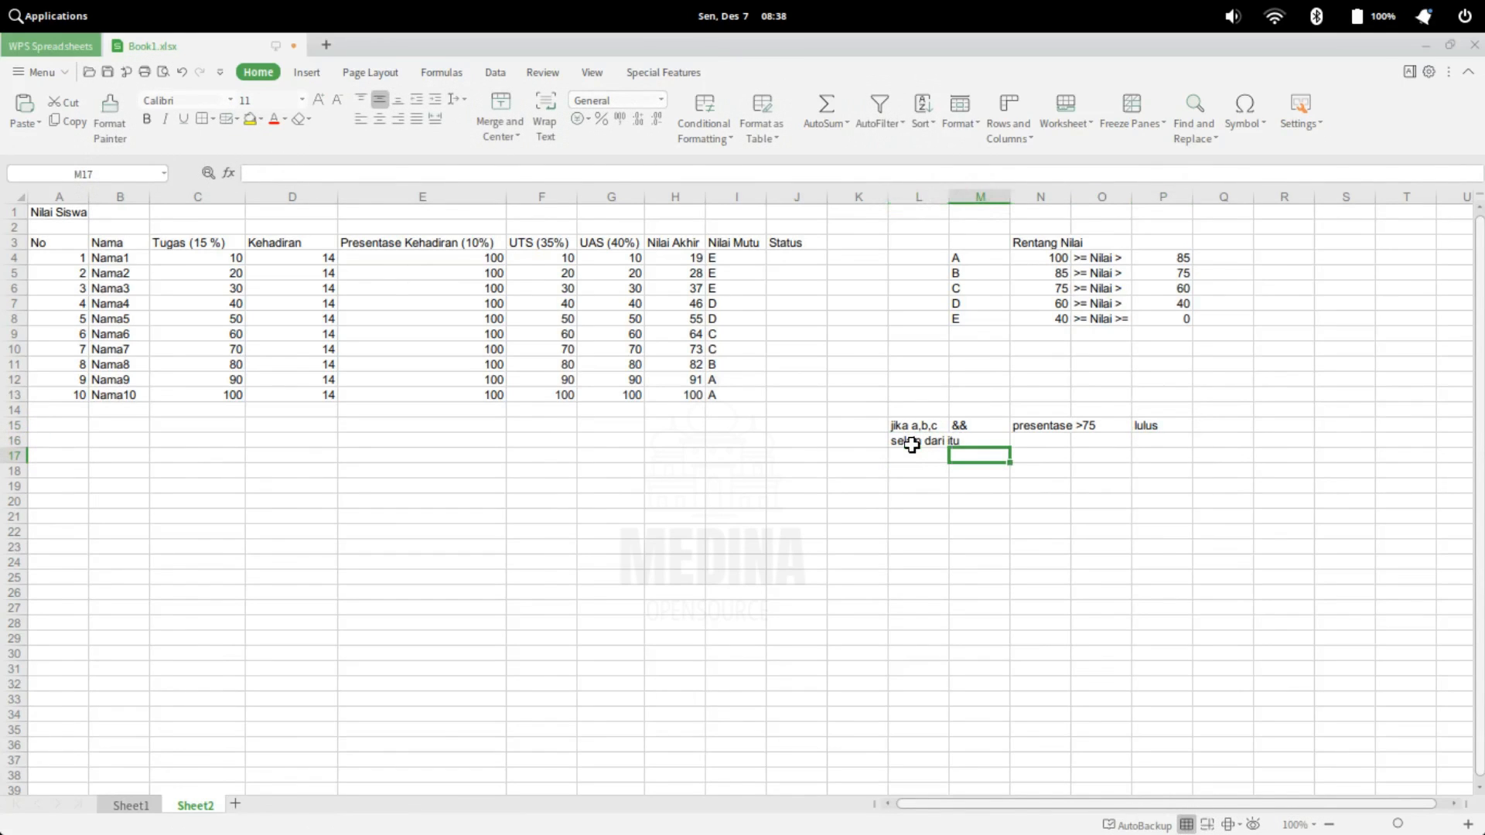
text(tidak lulus)
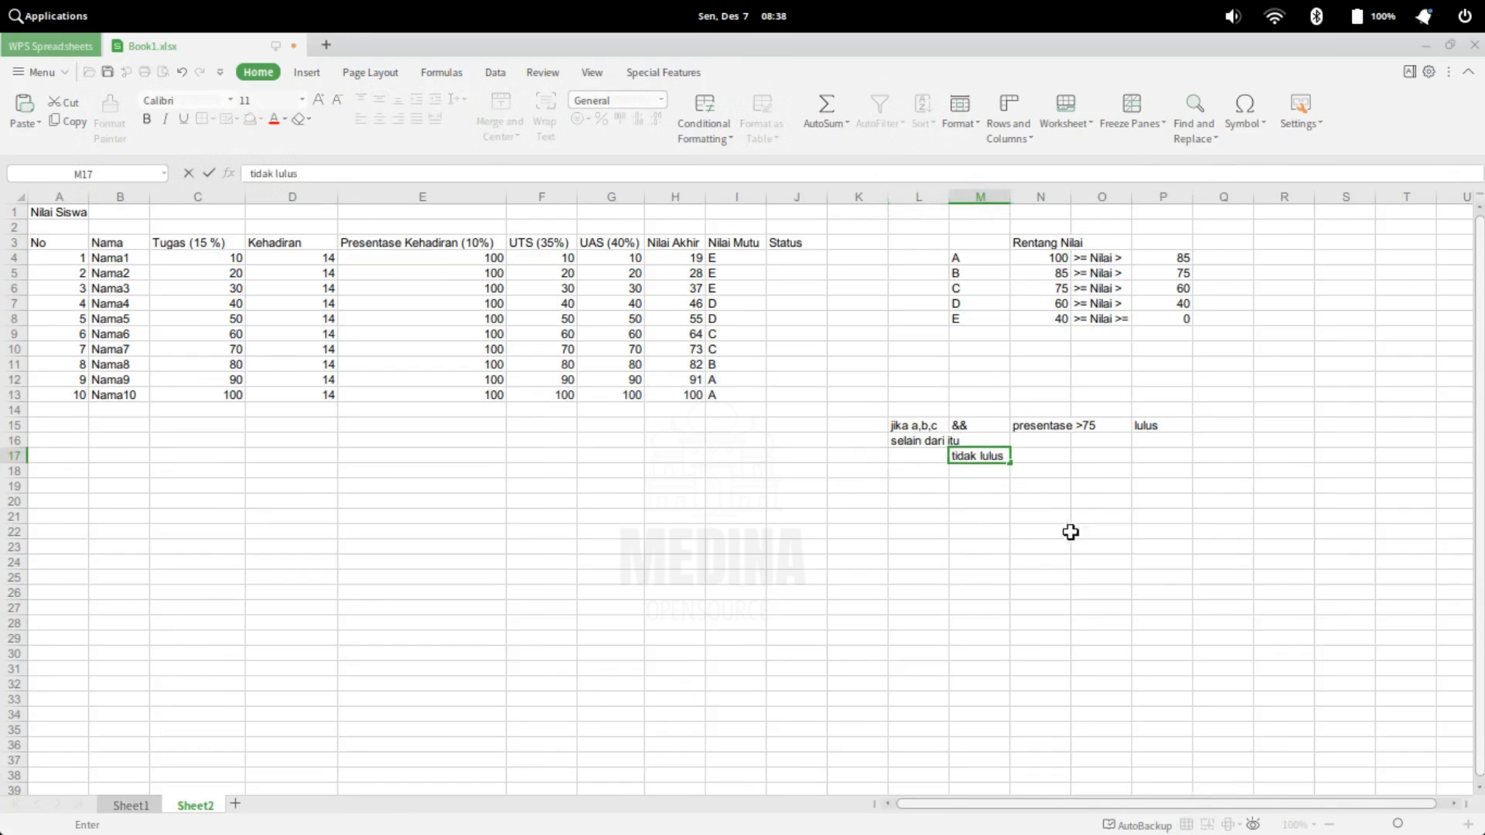
drag(902, 429, 1157, 427)
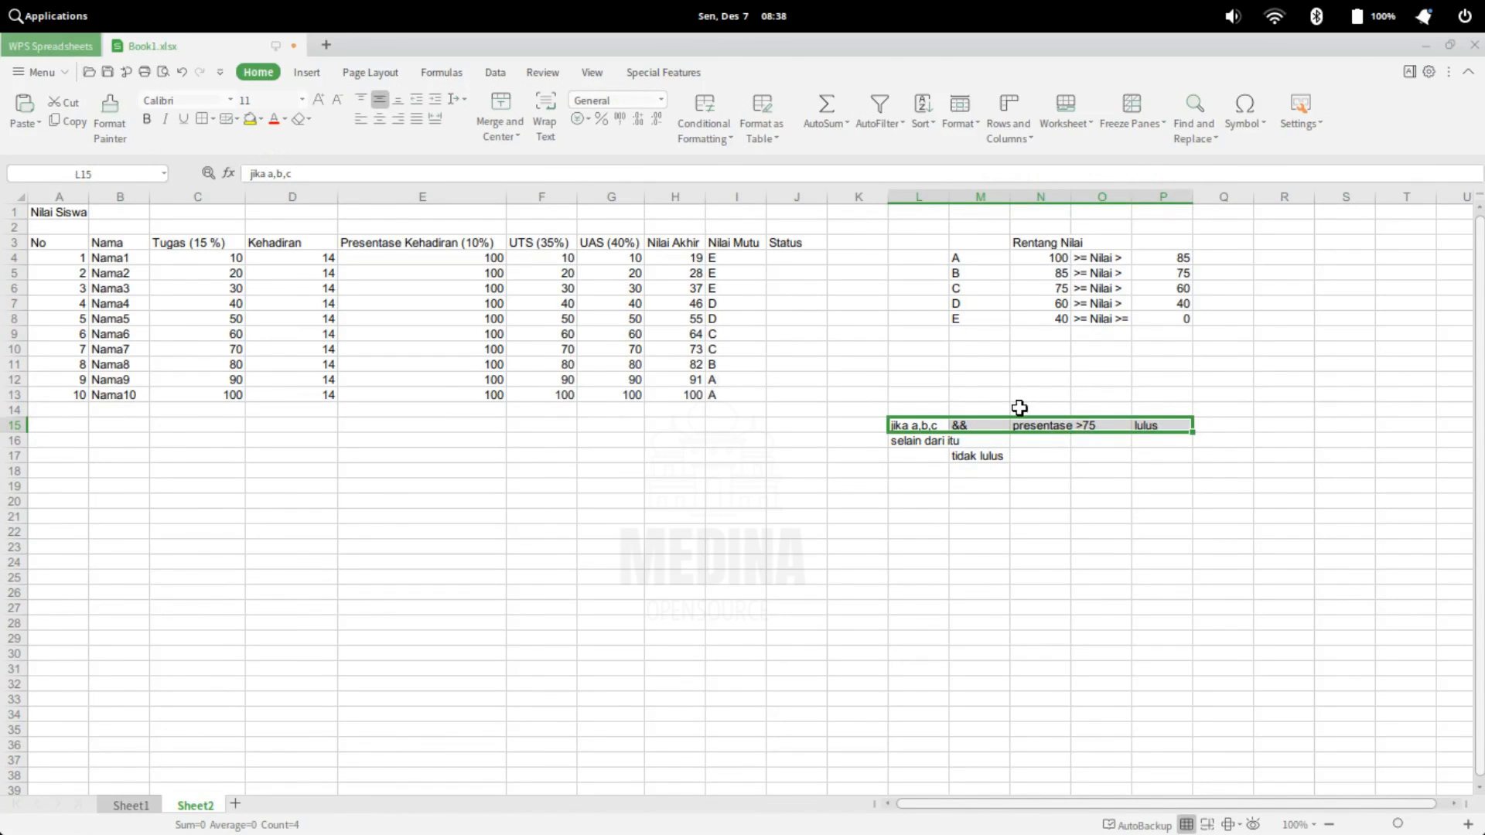
click(792, 256)
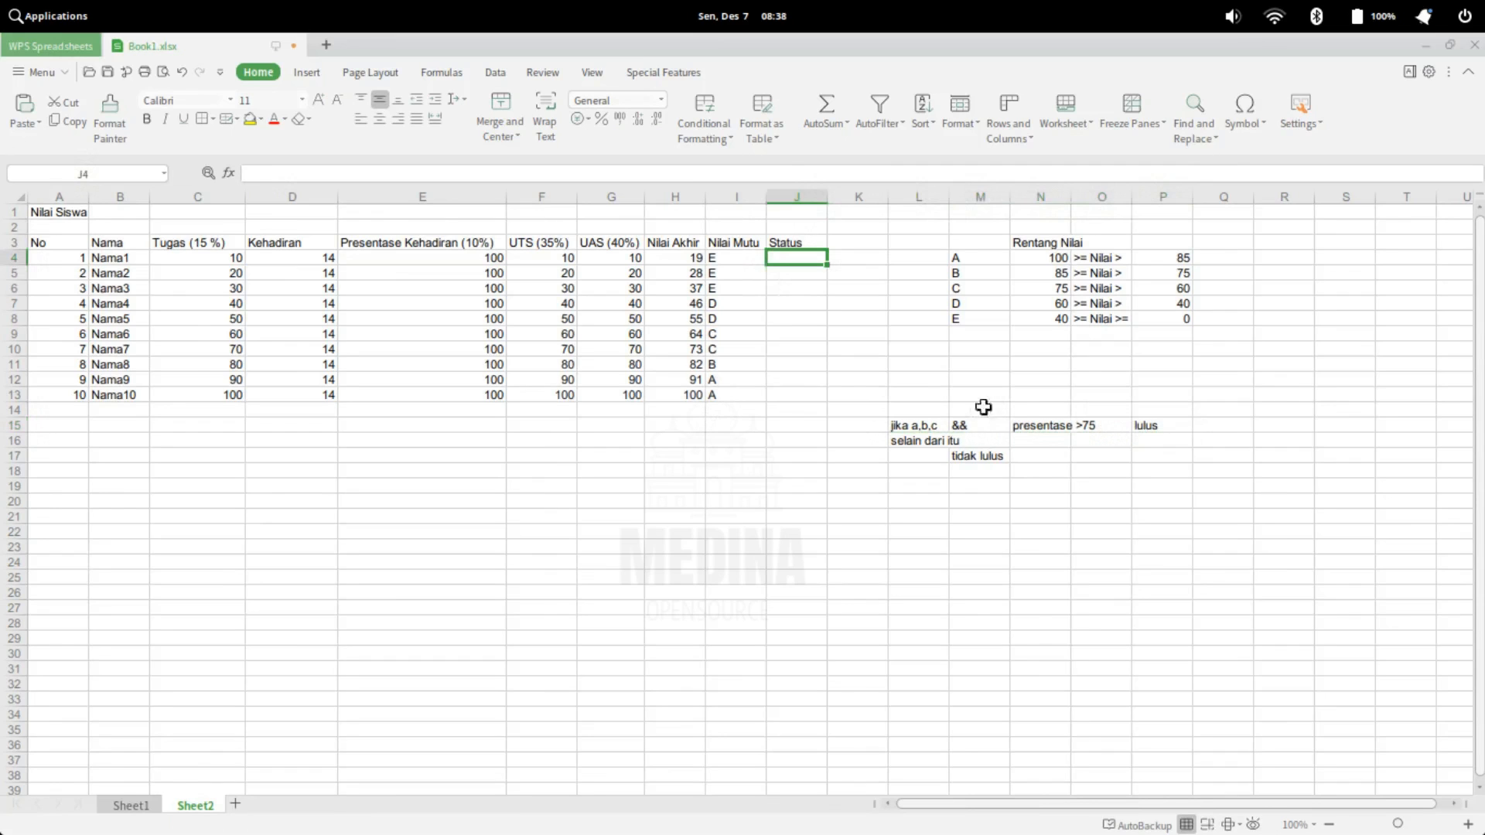
Reword the condition in L15 as "jika a atau b atau c" and widen column L to fit the text
double_click(928, 424)
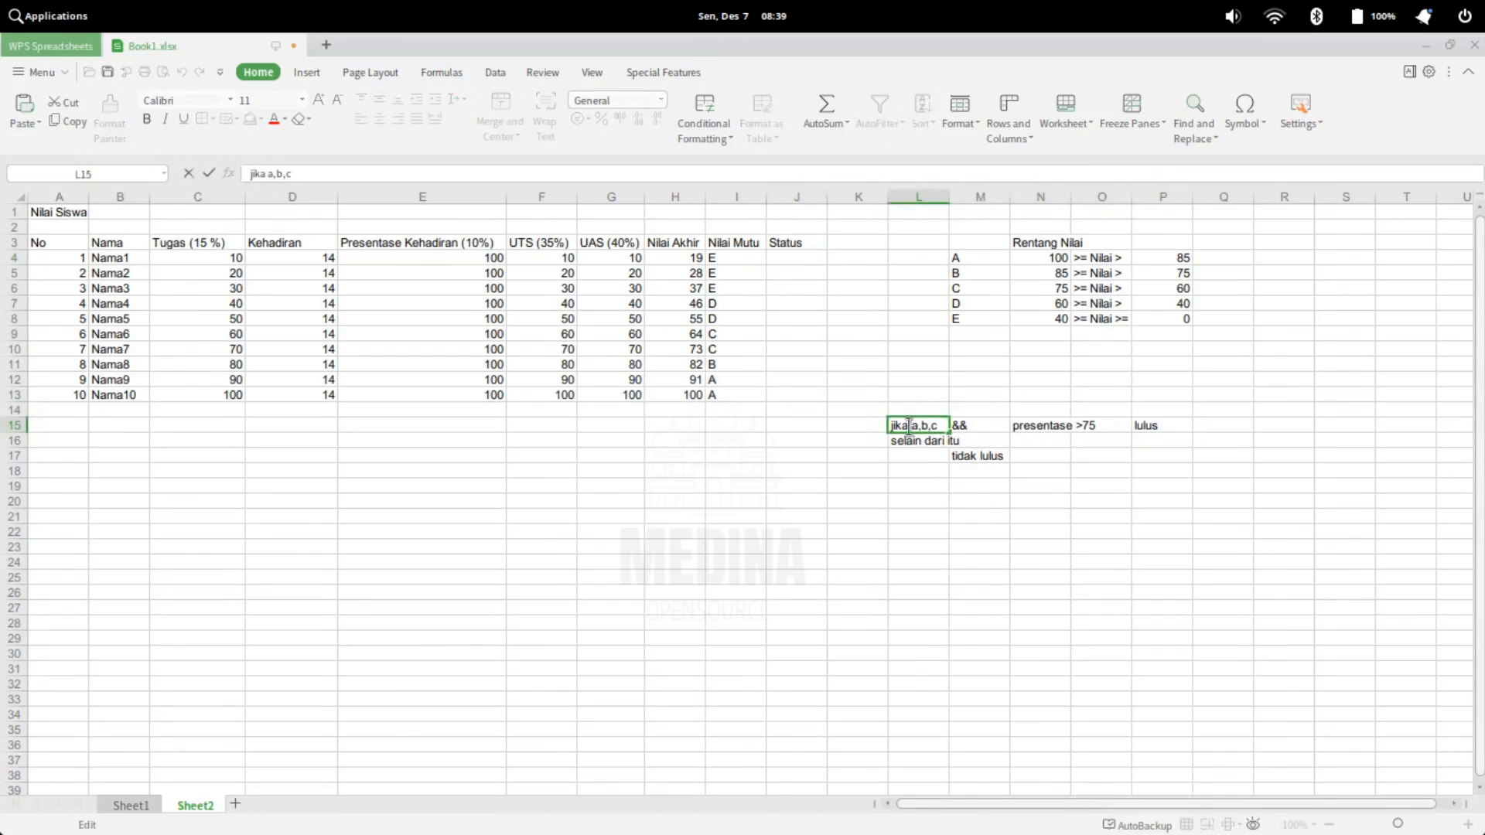
key(BackSpace)
text(atau)
key(BackSpace)
text(atau)
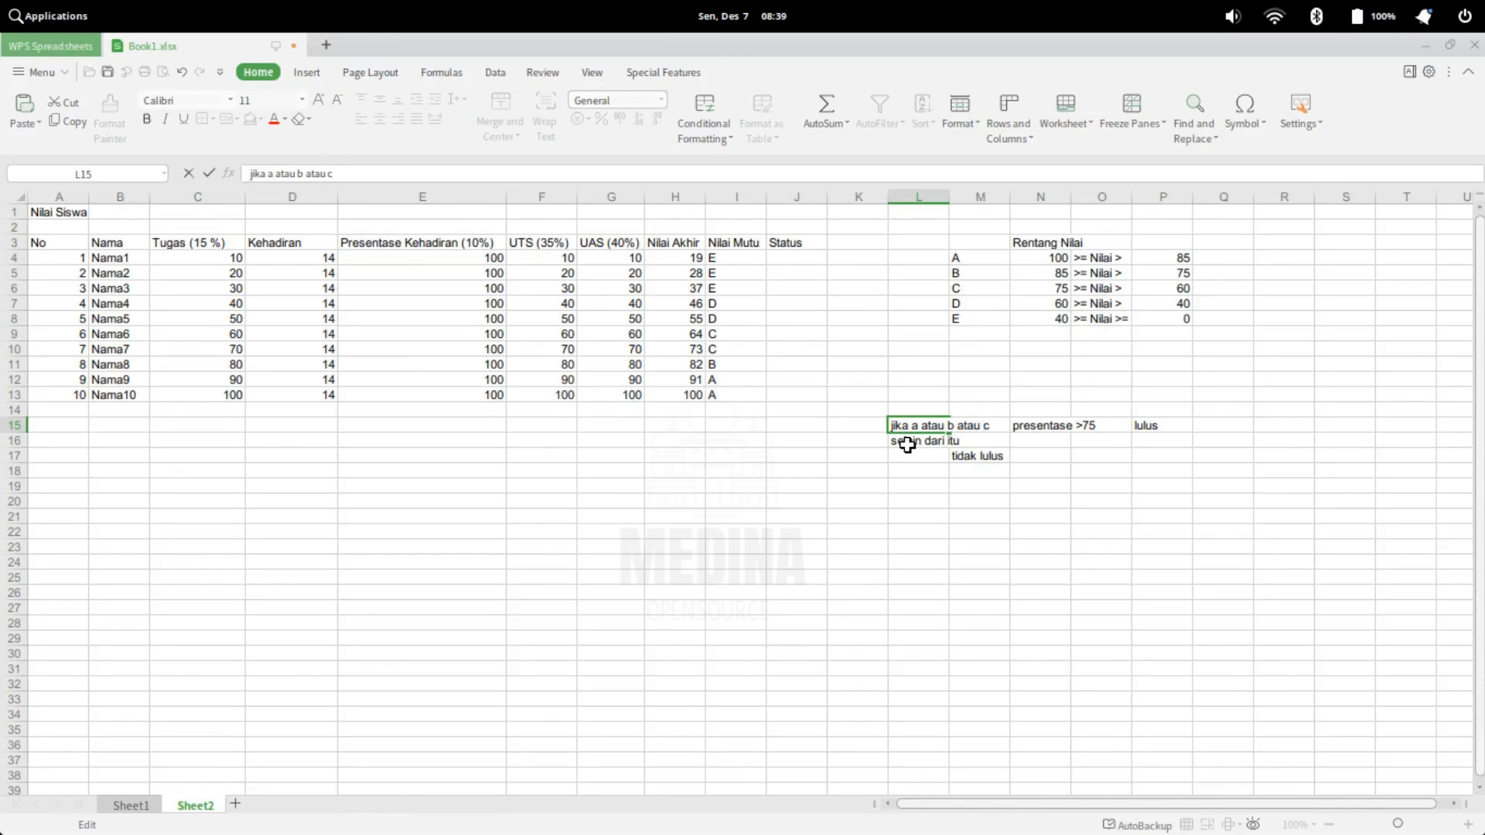
click(906, 445)
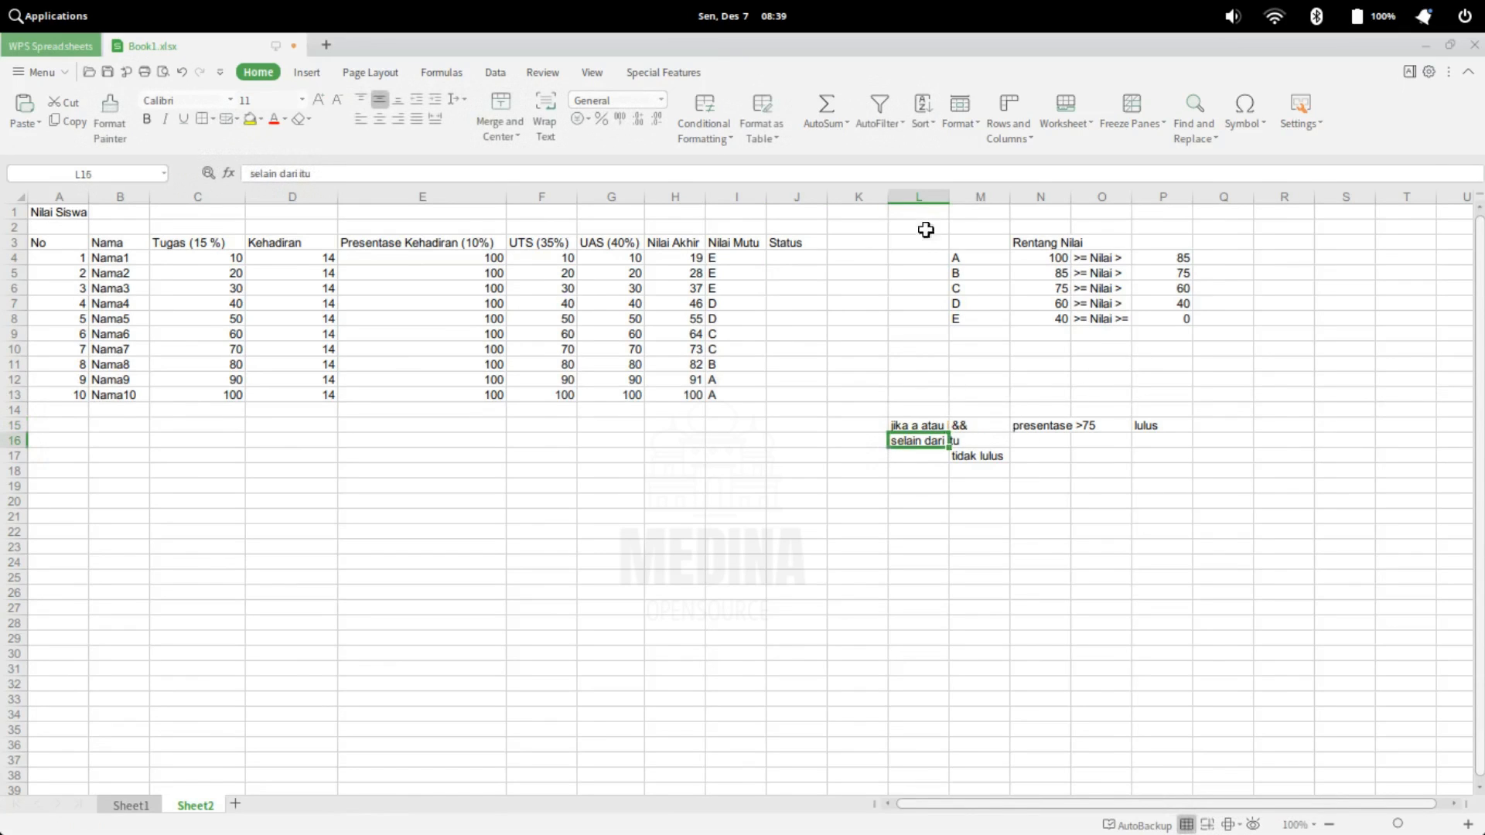
drag(950, 198, 1019, 198)
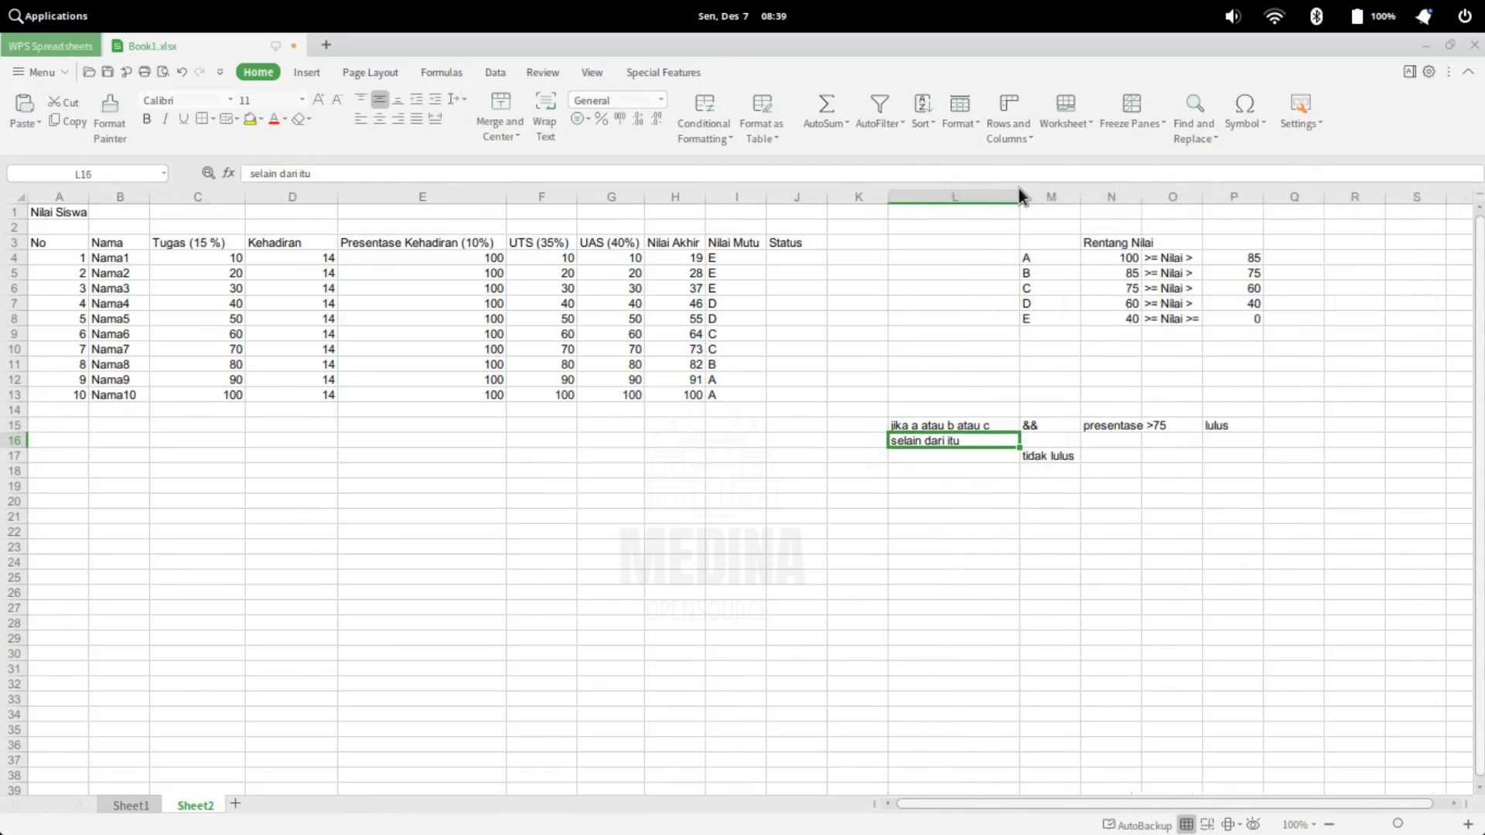
click(958, 423)
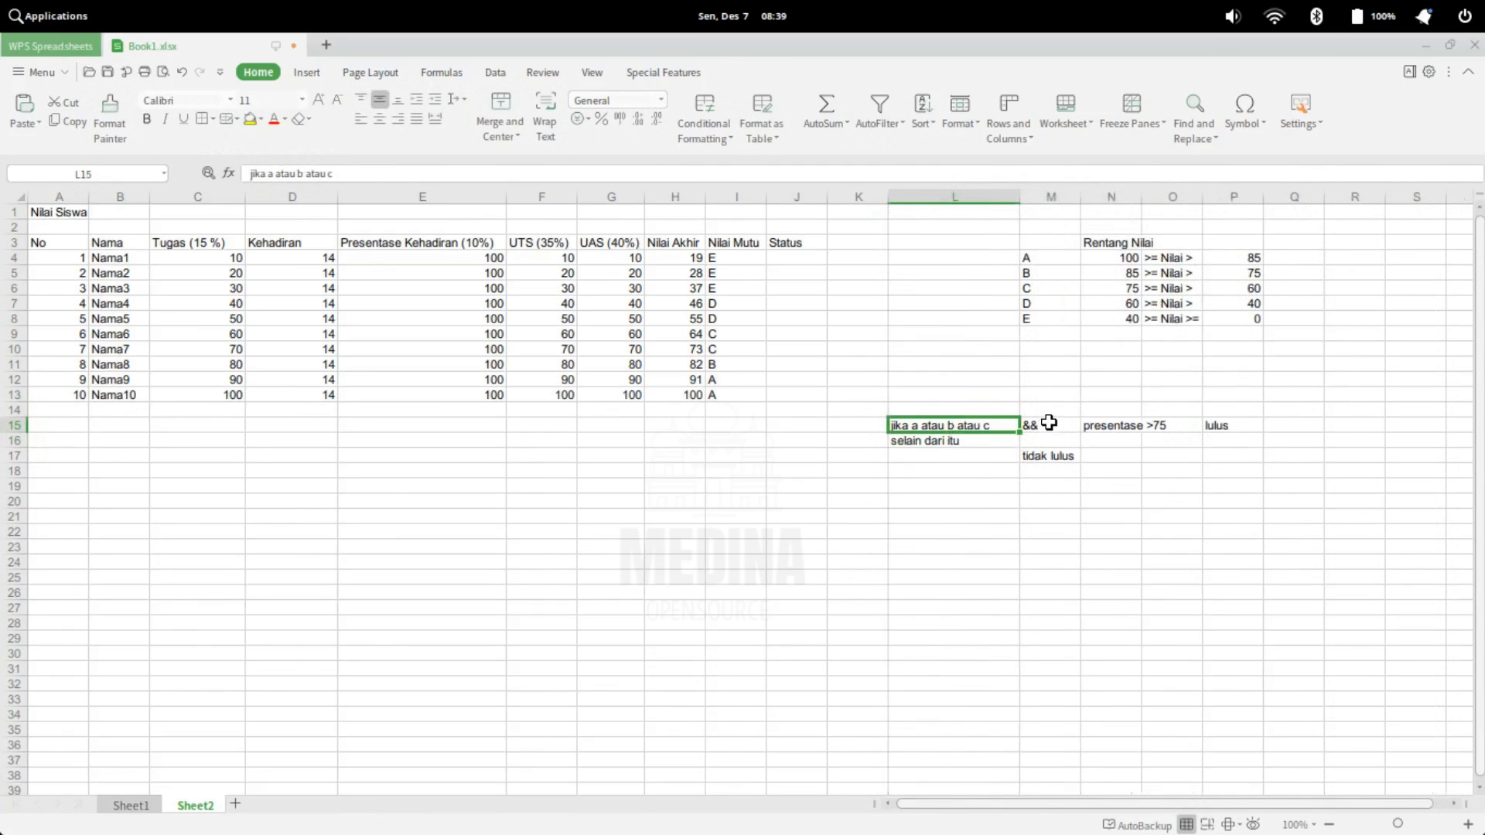
click(1054, 425)
click(1111, 424)
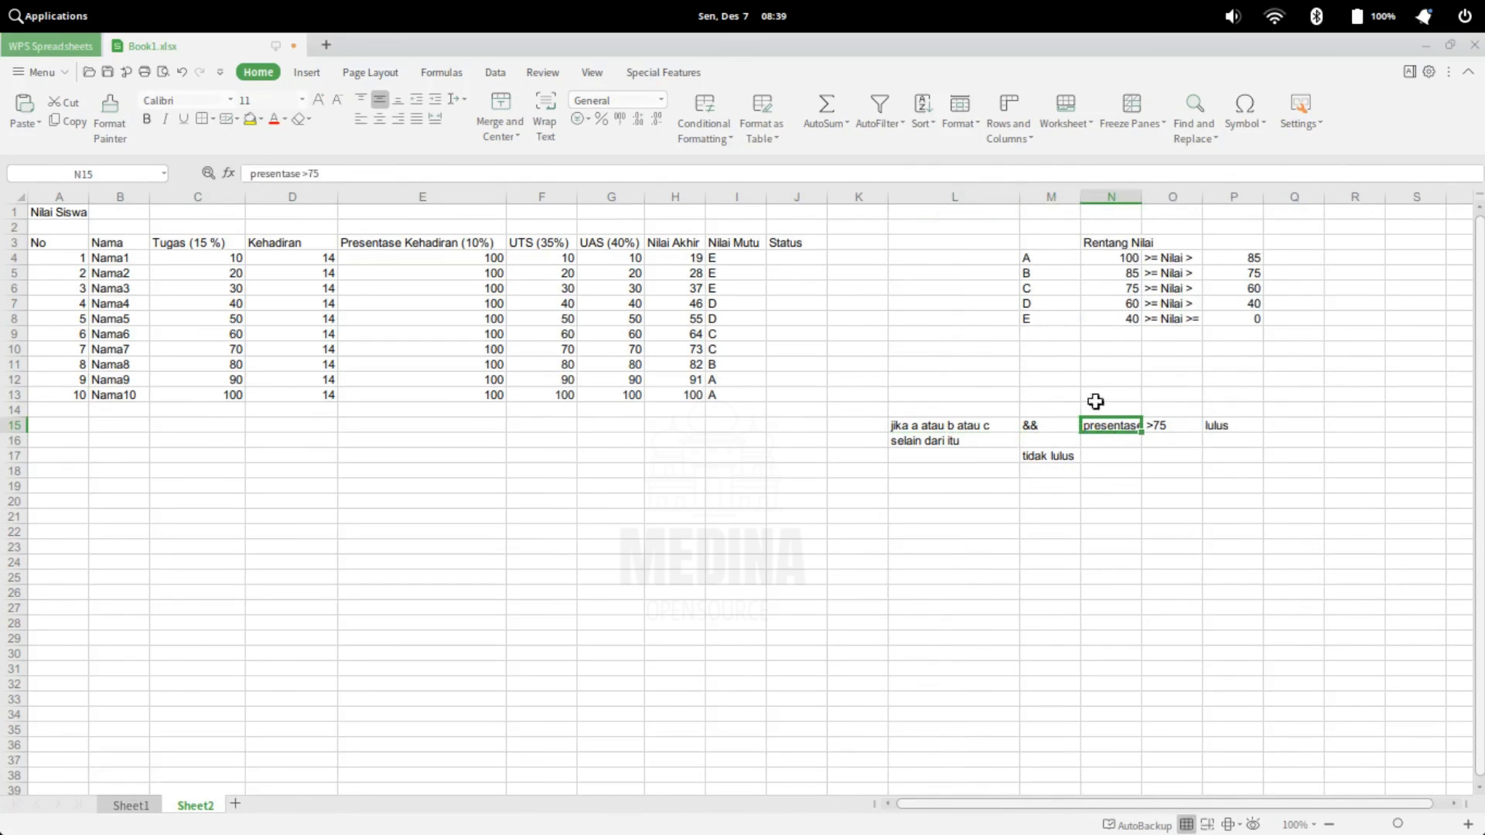
Start the Status formula in J4 with an AND function nested in IF, as =IF(AND())
click(782, 264)
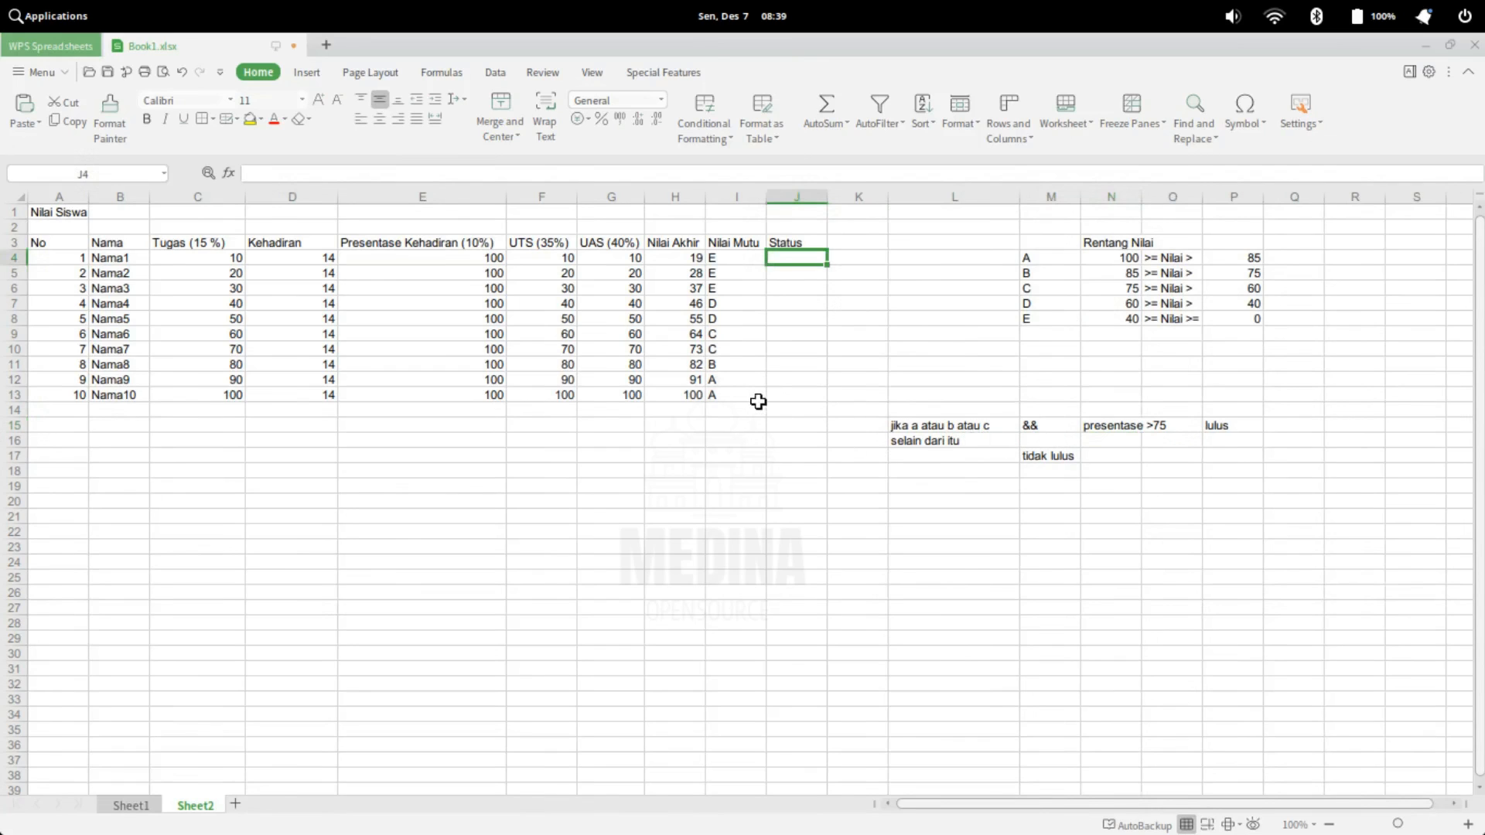
text(=)
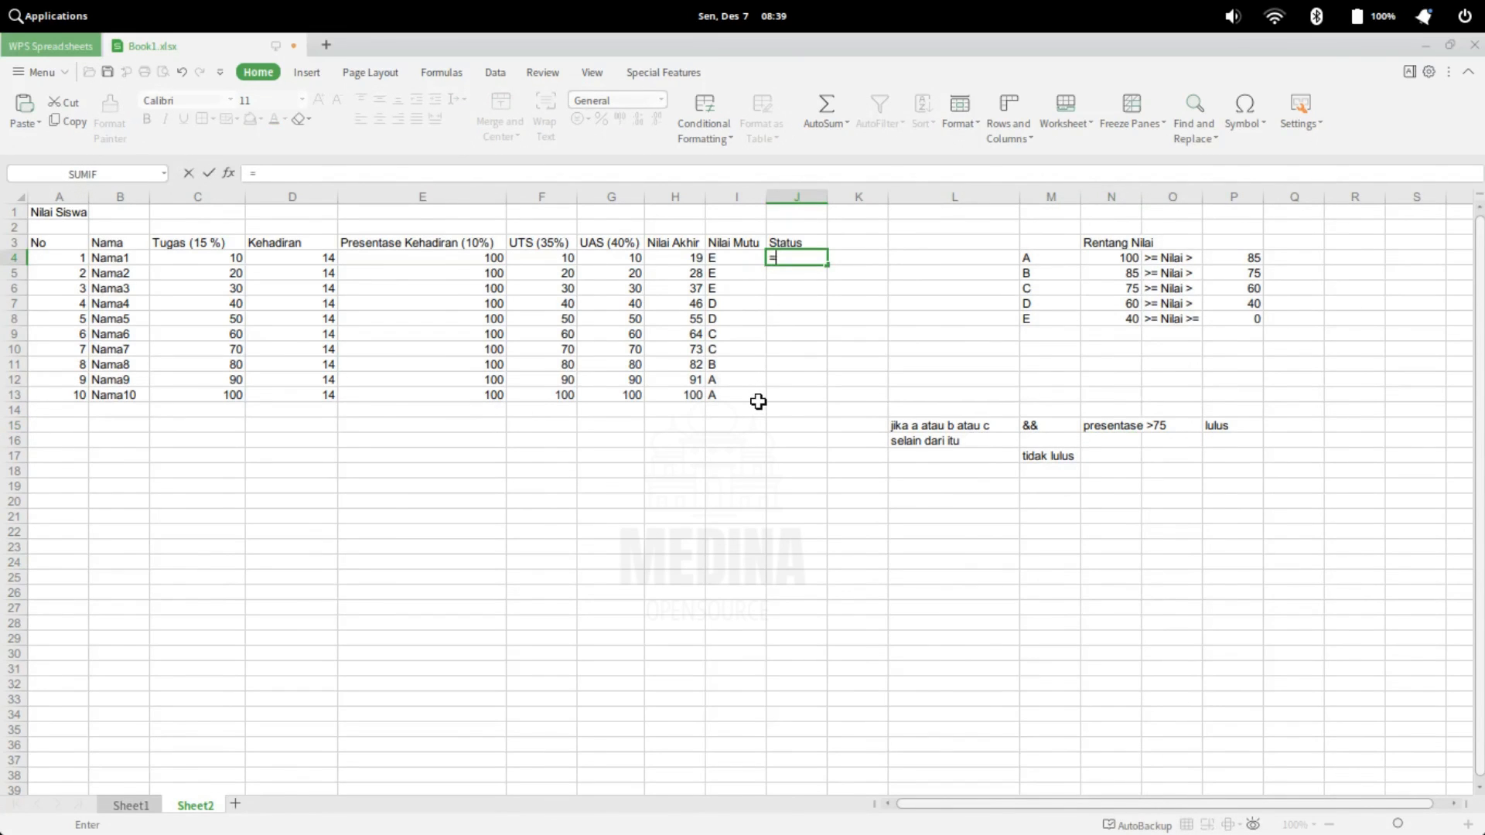
text(IF)
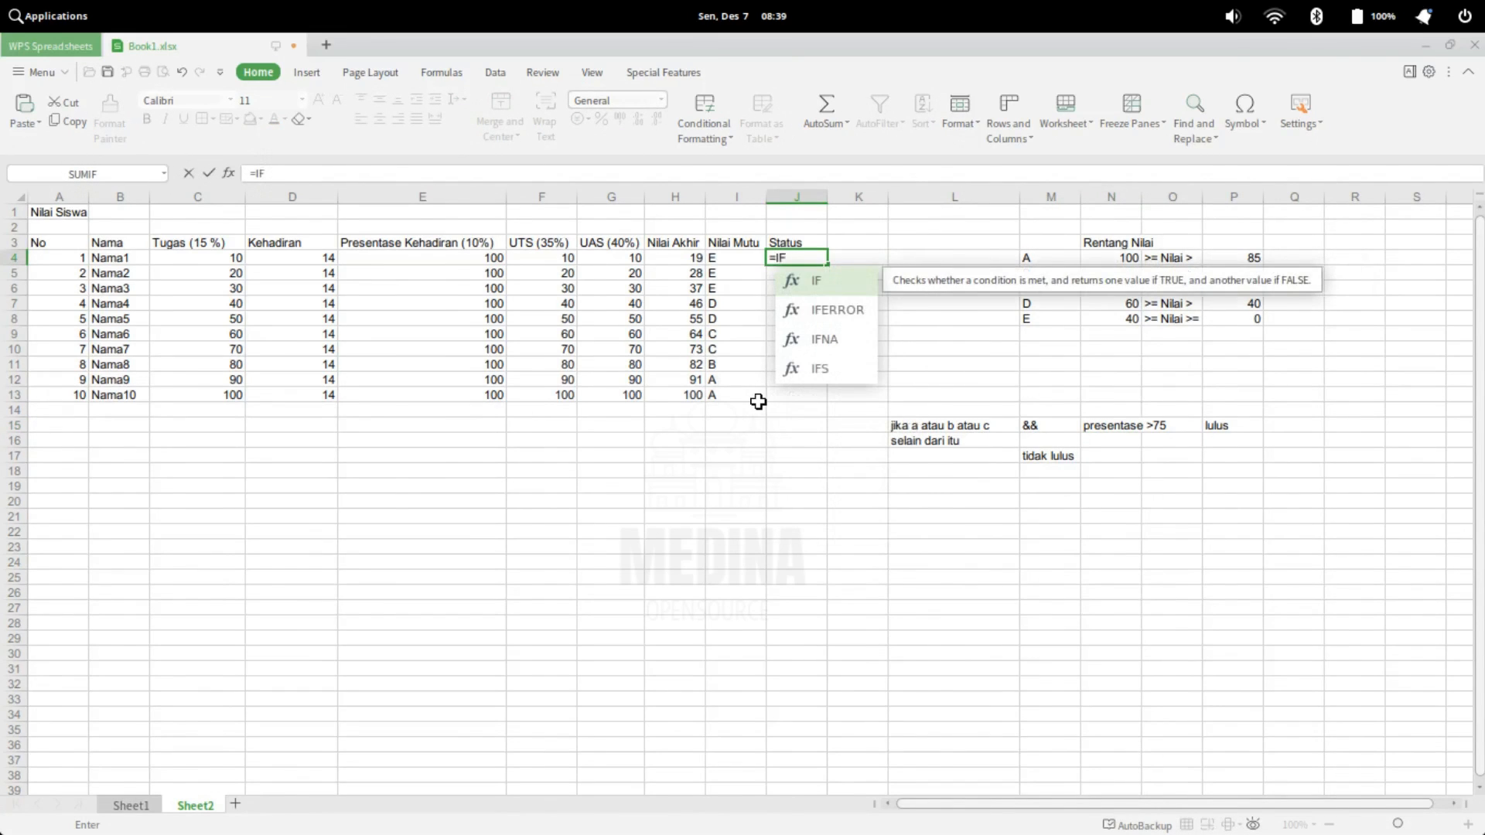
text(()
key(Return)
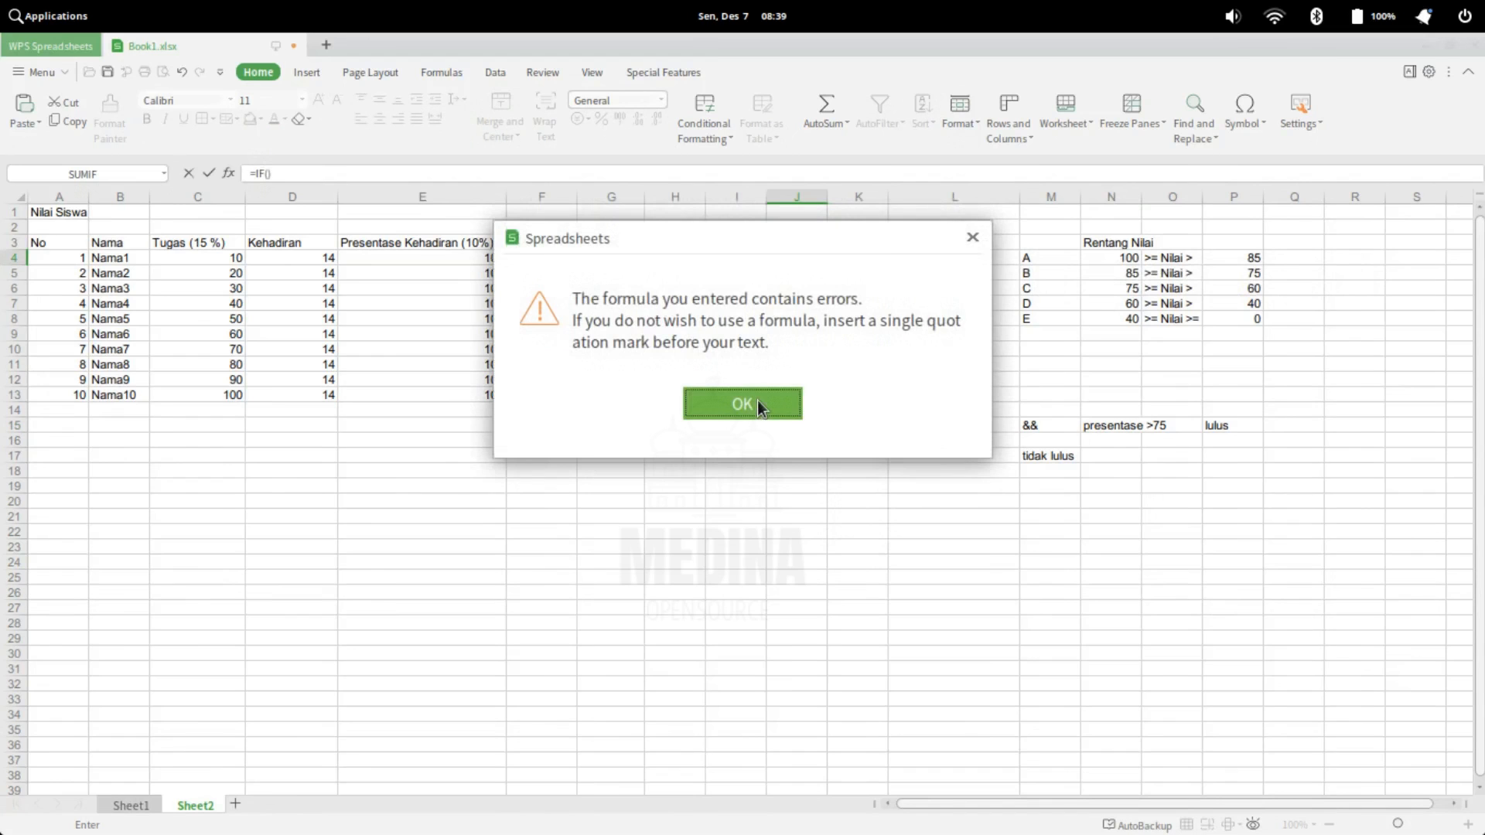
click(973, 246)
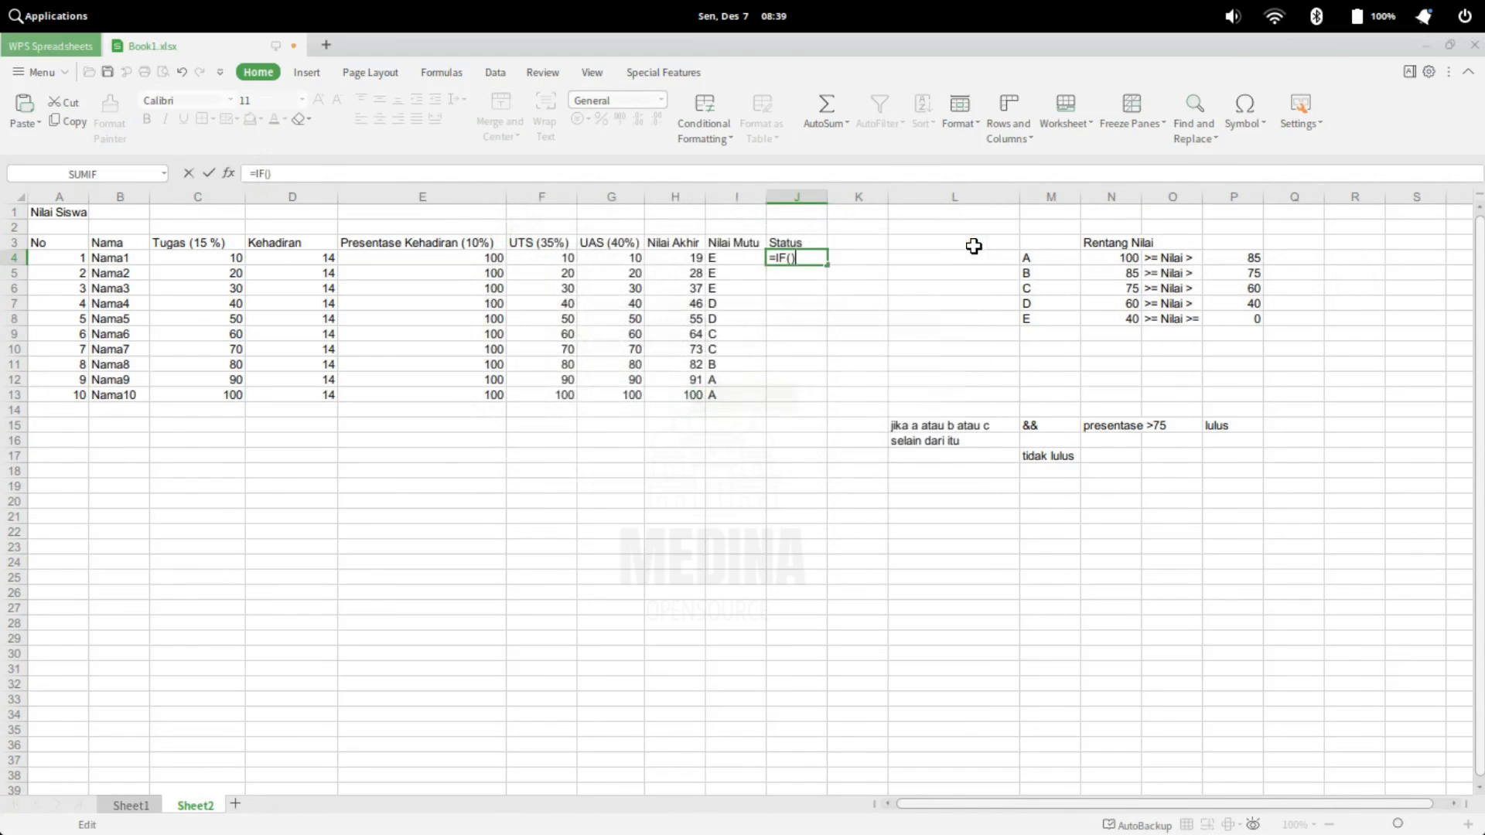
click(790, 258)
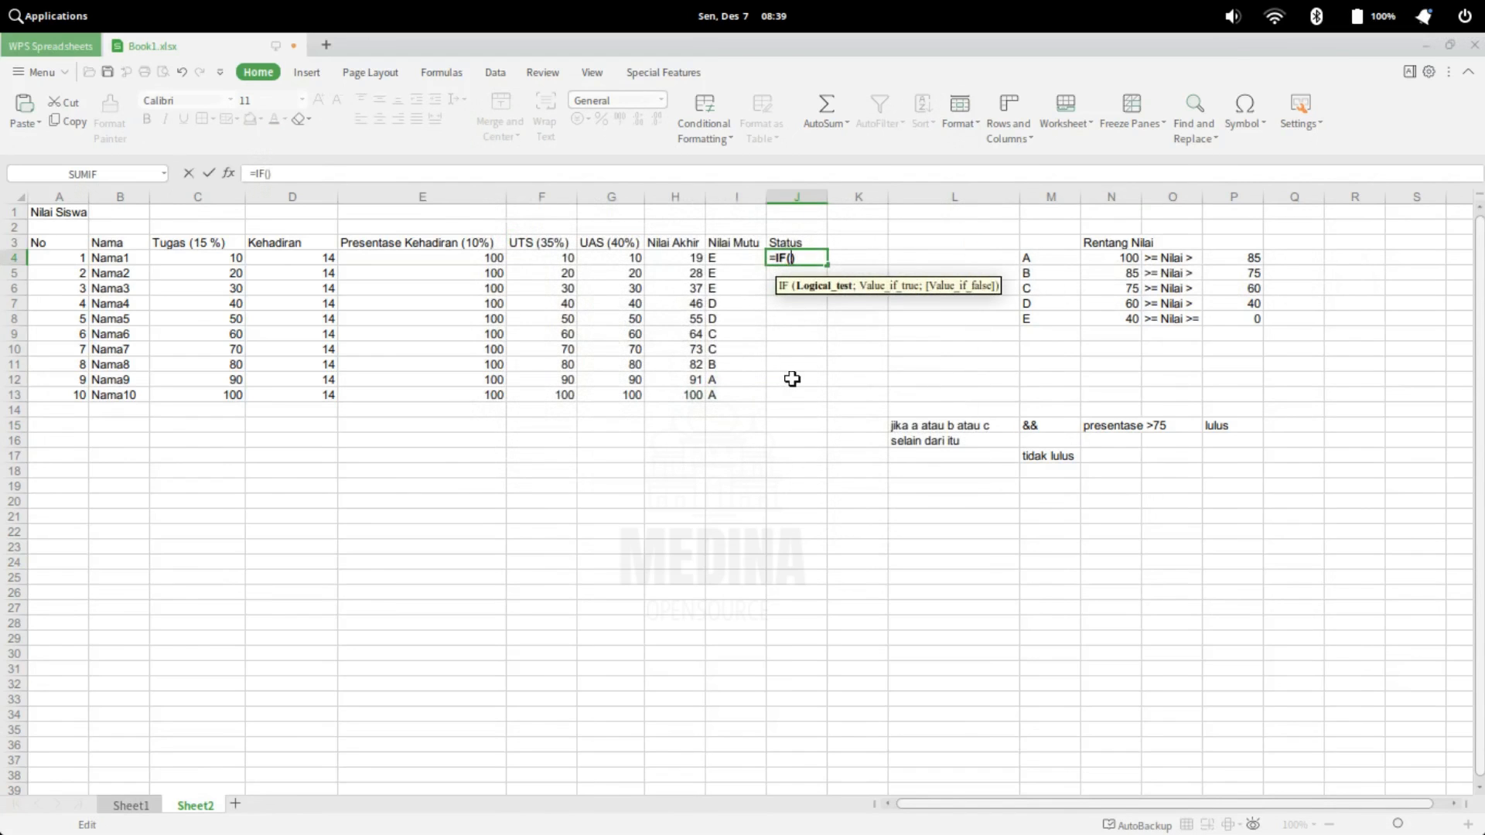
text(AND)
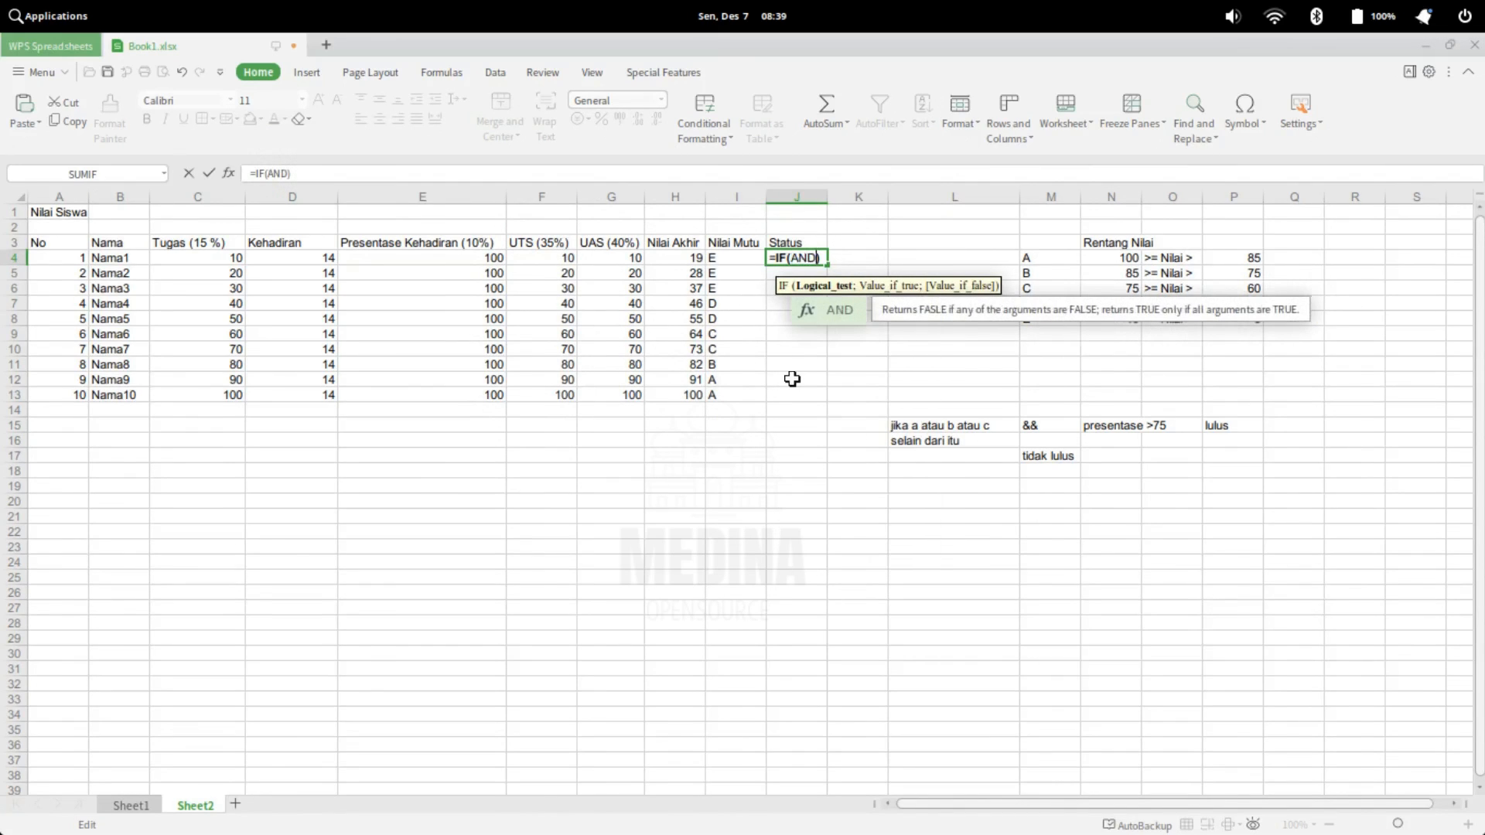
text(()
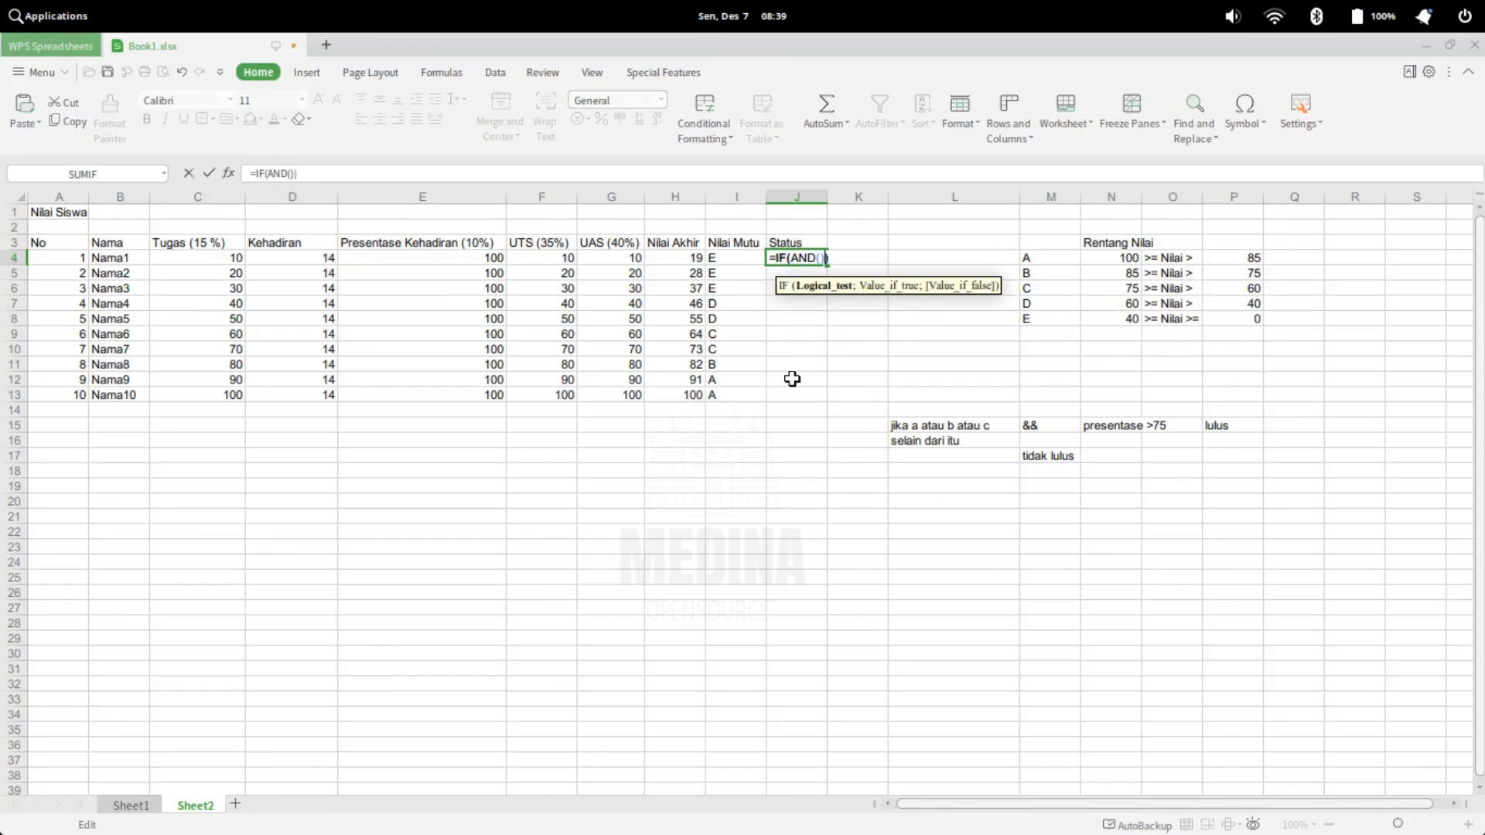
Nest an empty OR function inside the AND of J4's Status formula, giving =IF(AND(OR()))
click(822, 257)
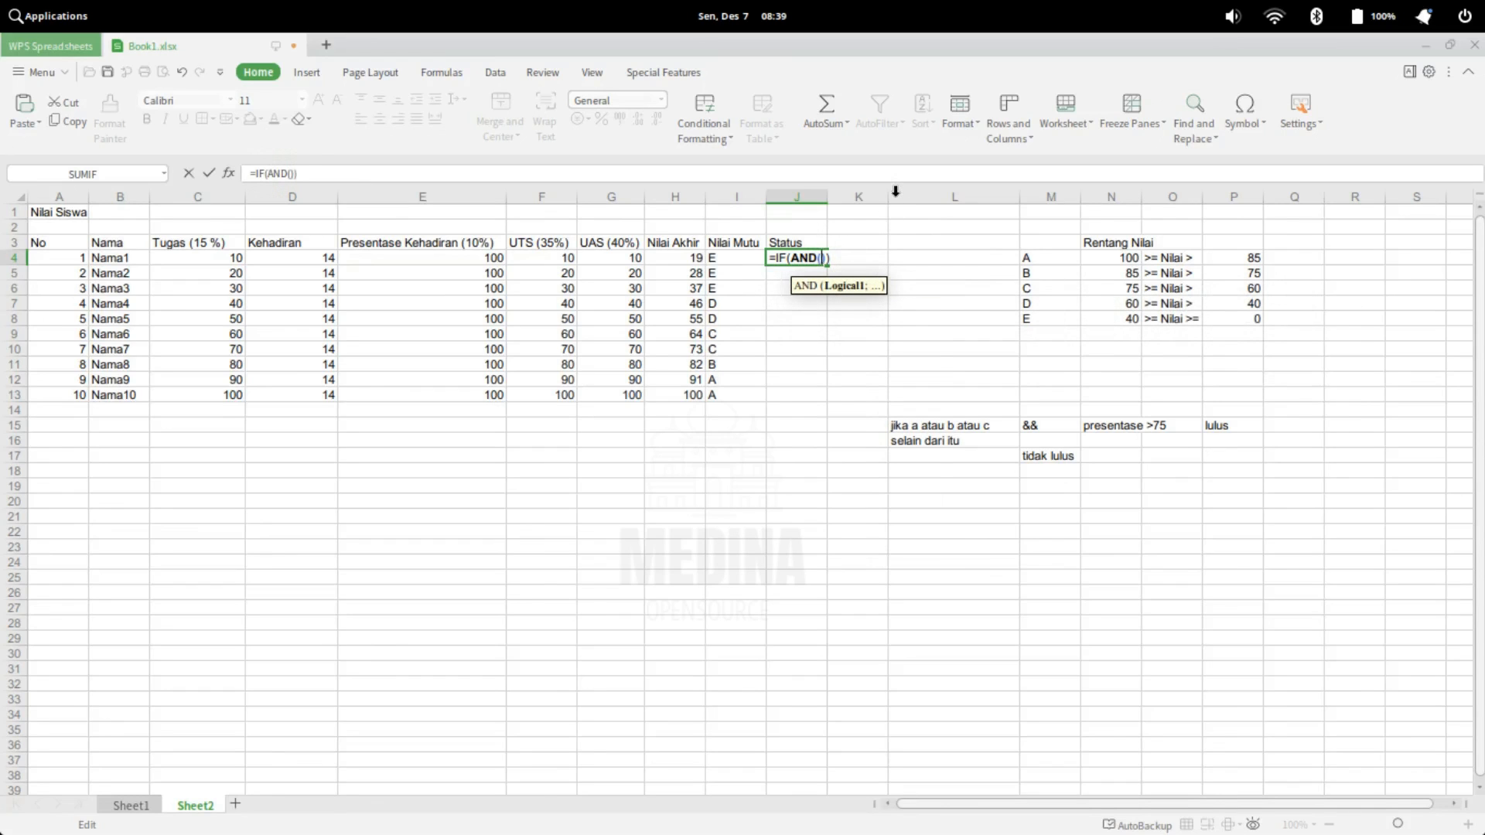
text(OR)
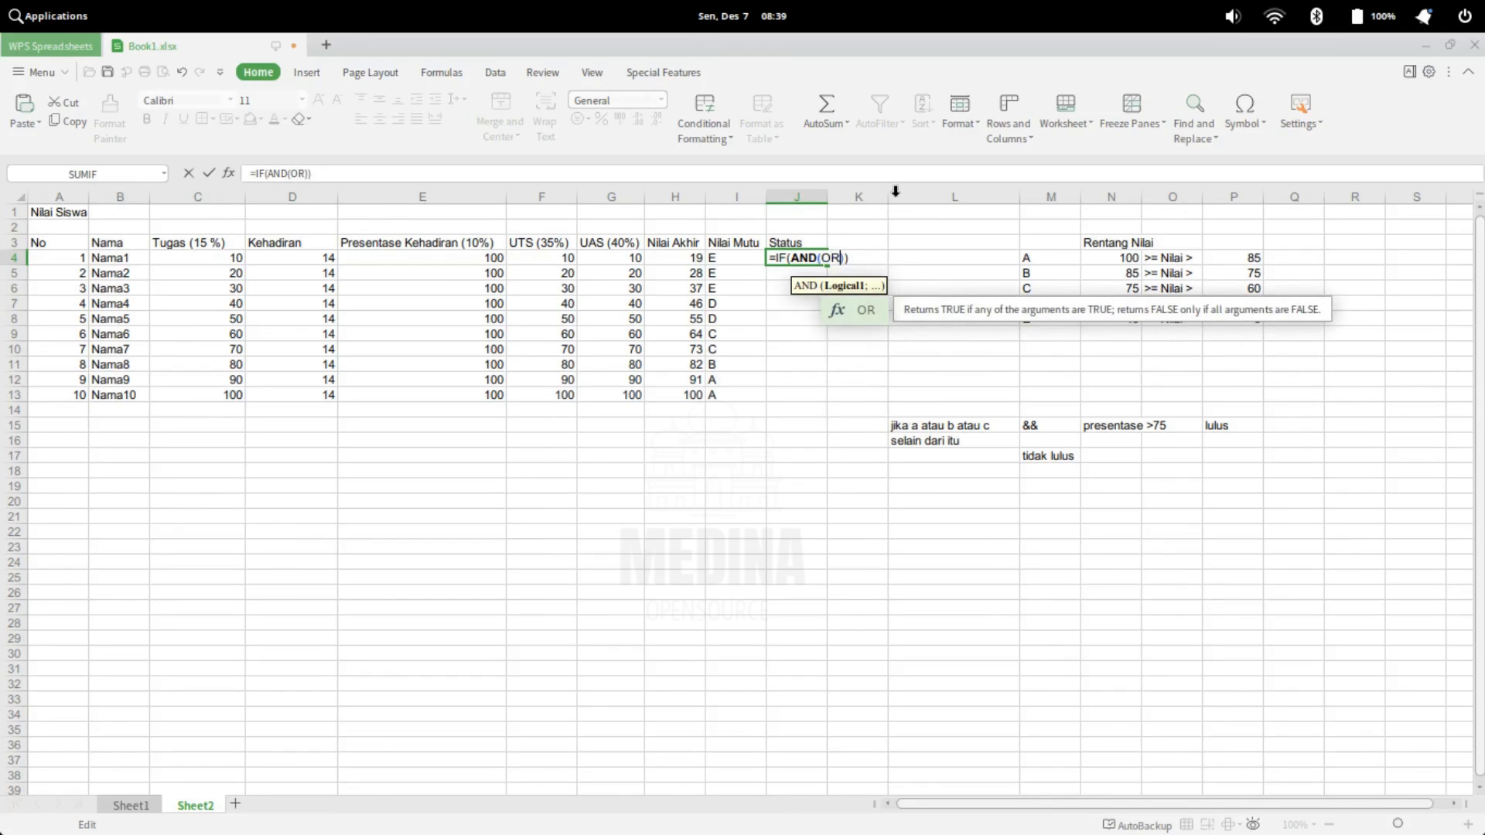
text(()
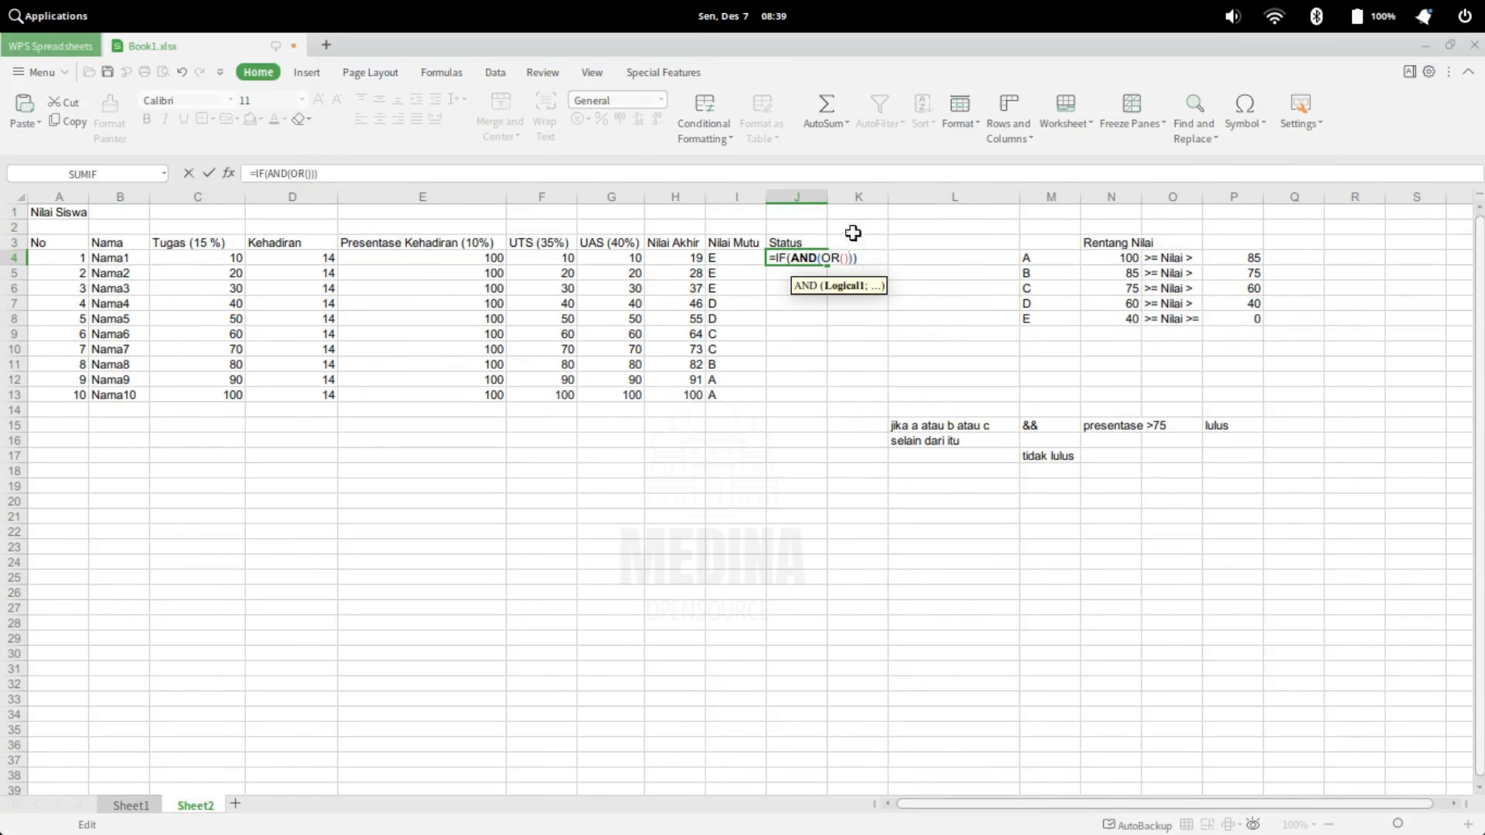
click(845, 257)
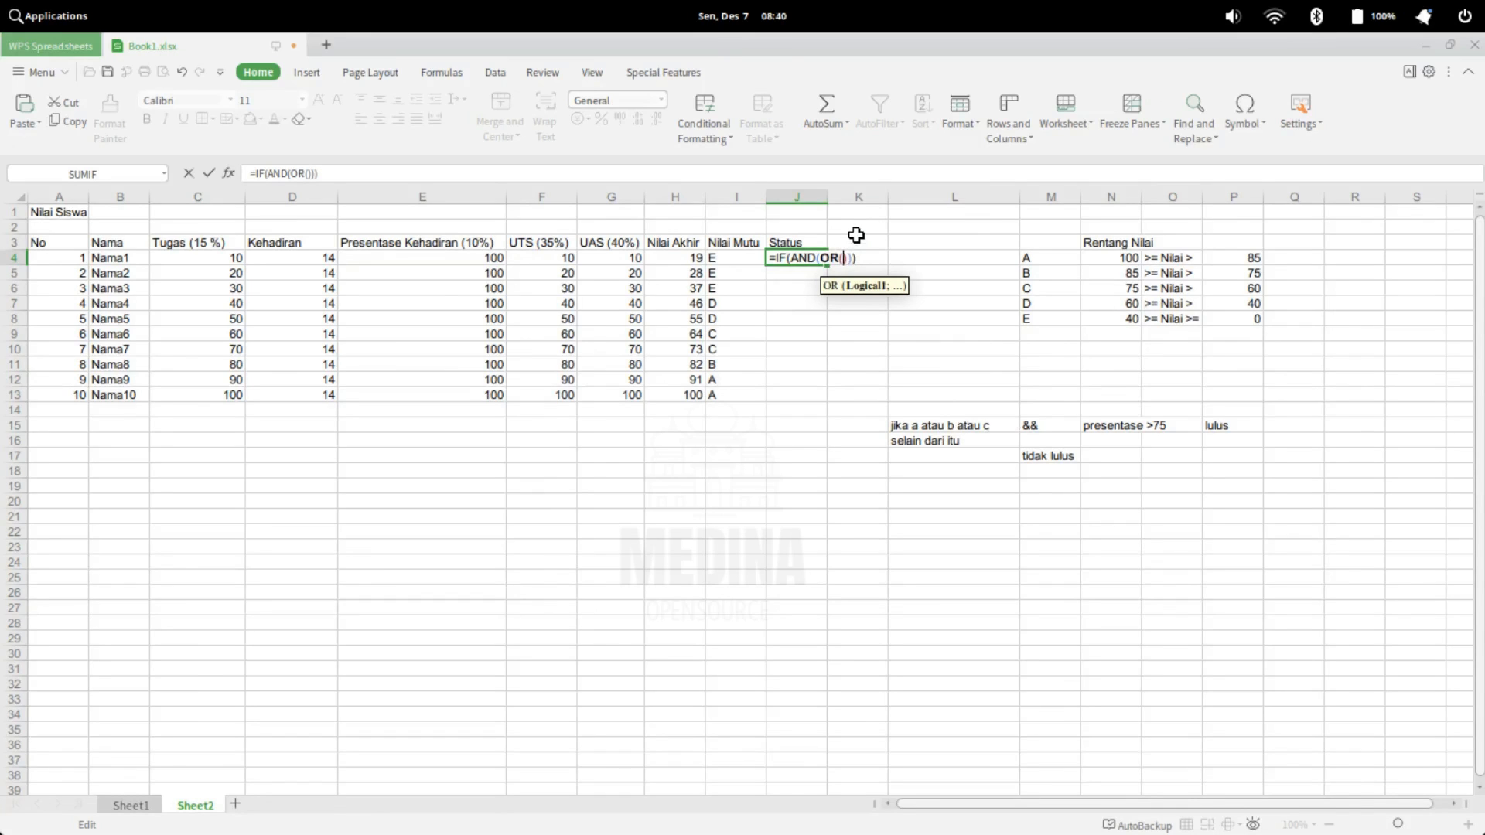
Add I4="A" as the first OR condition in J4's formula, followed by a semicolon separator
click(741, 257)
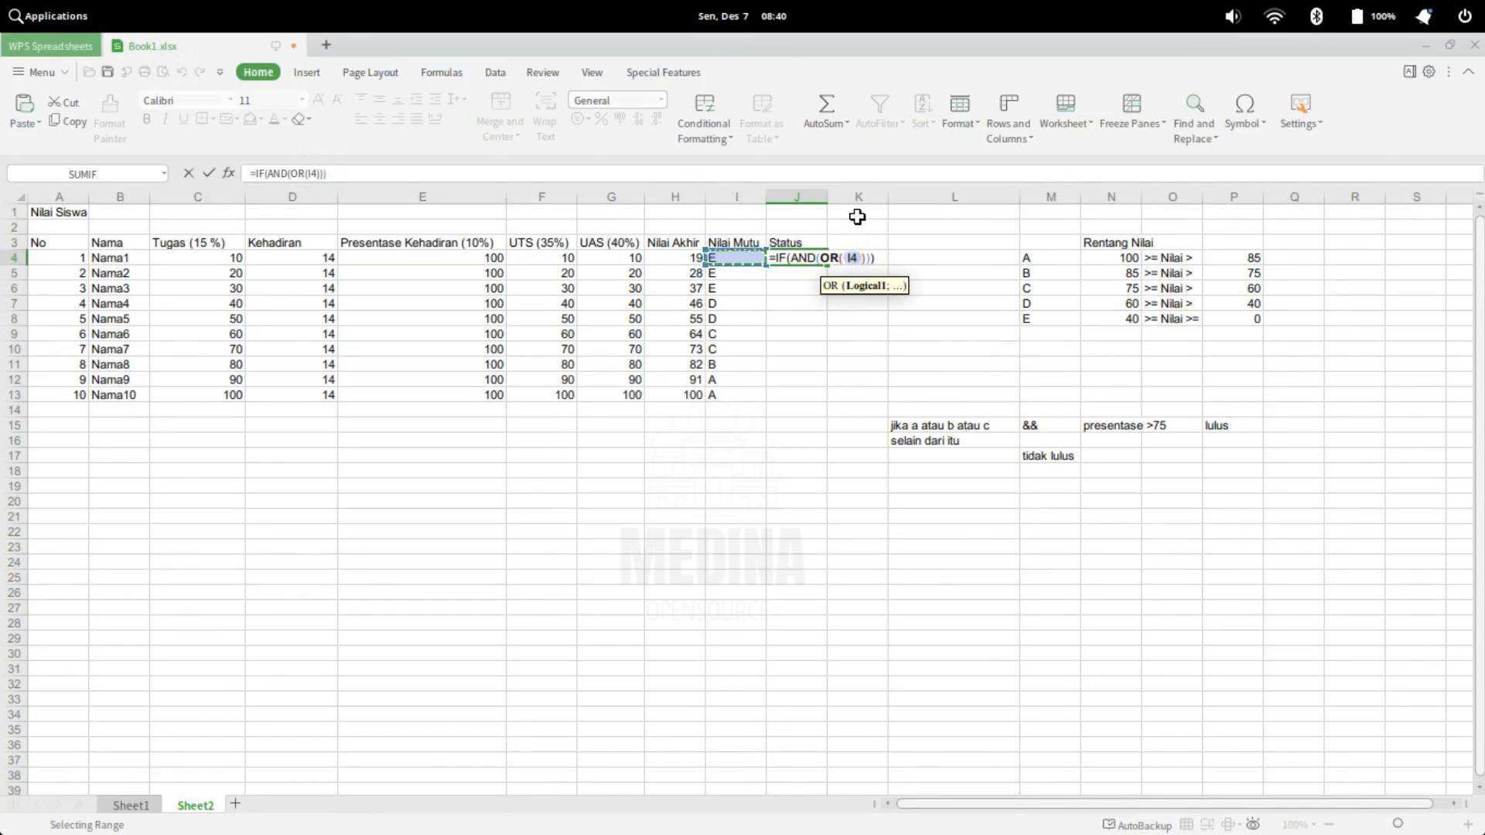
text(="")
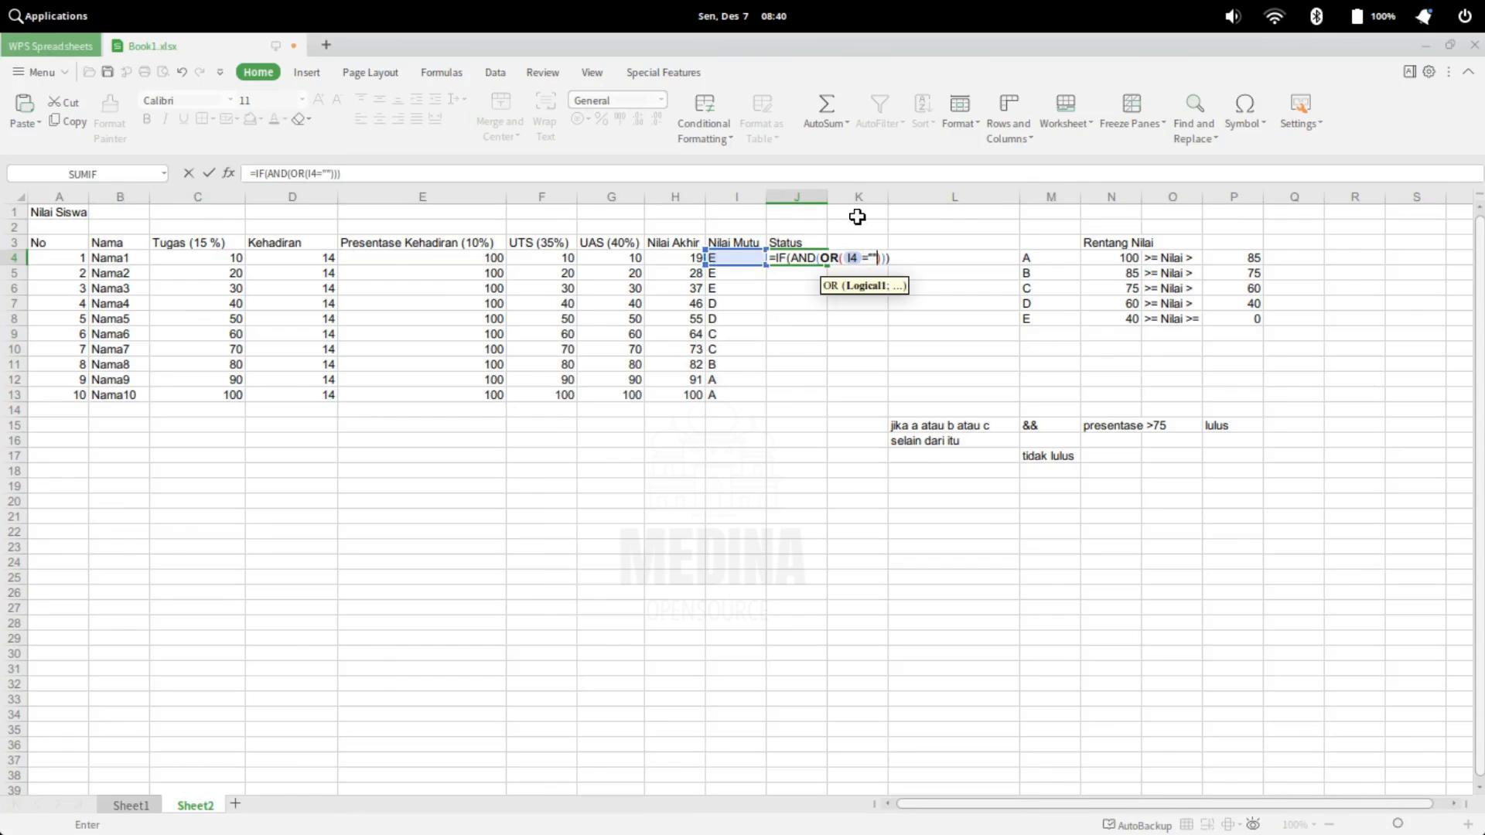
click(324, 172)
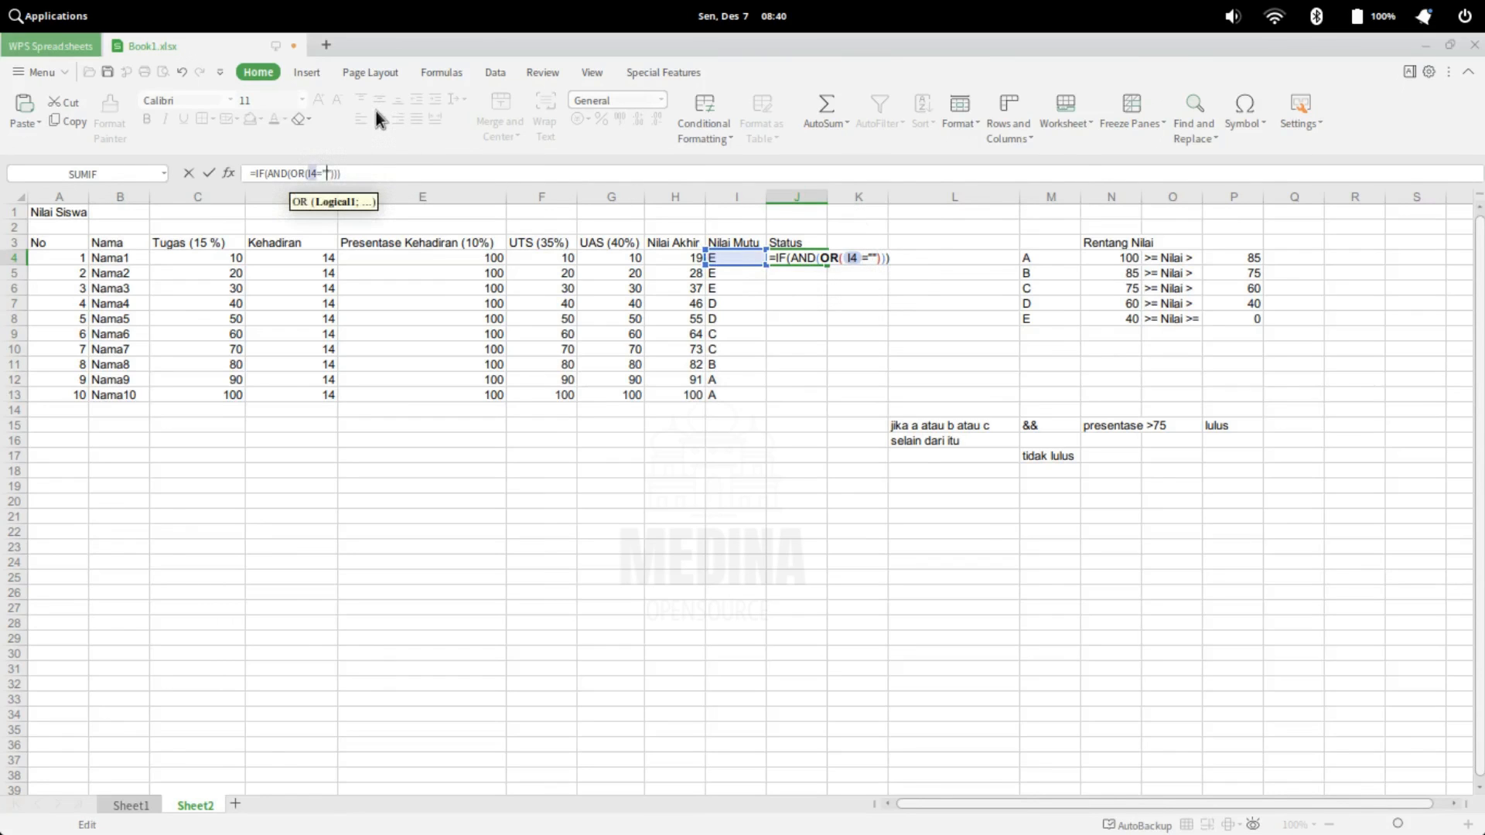
text(A)
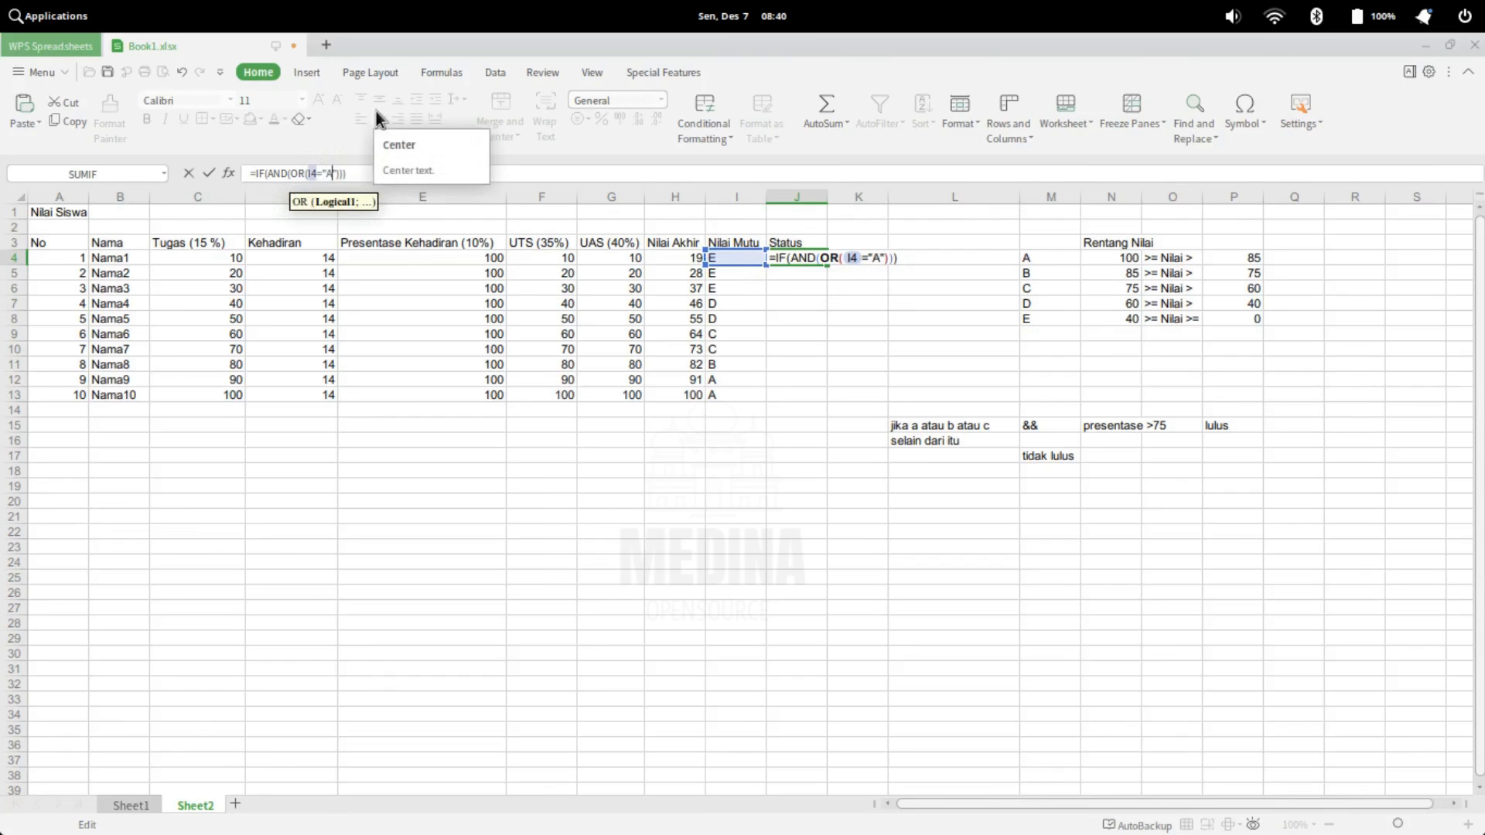
key(Right)
text(;)
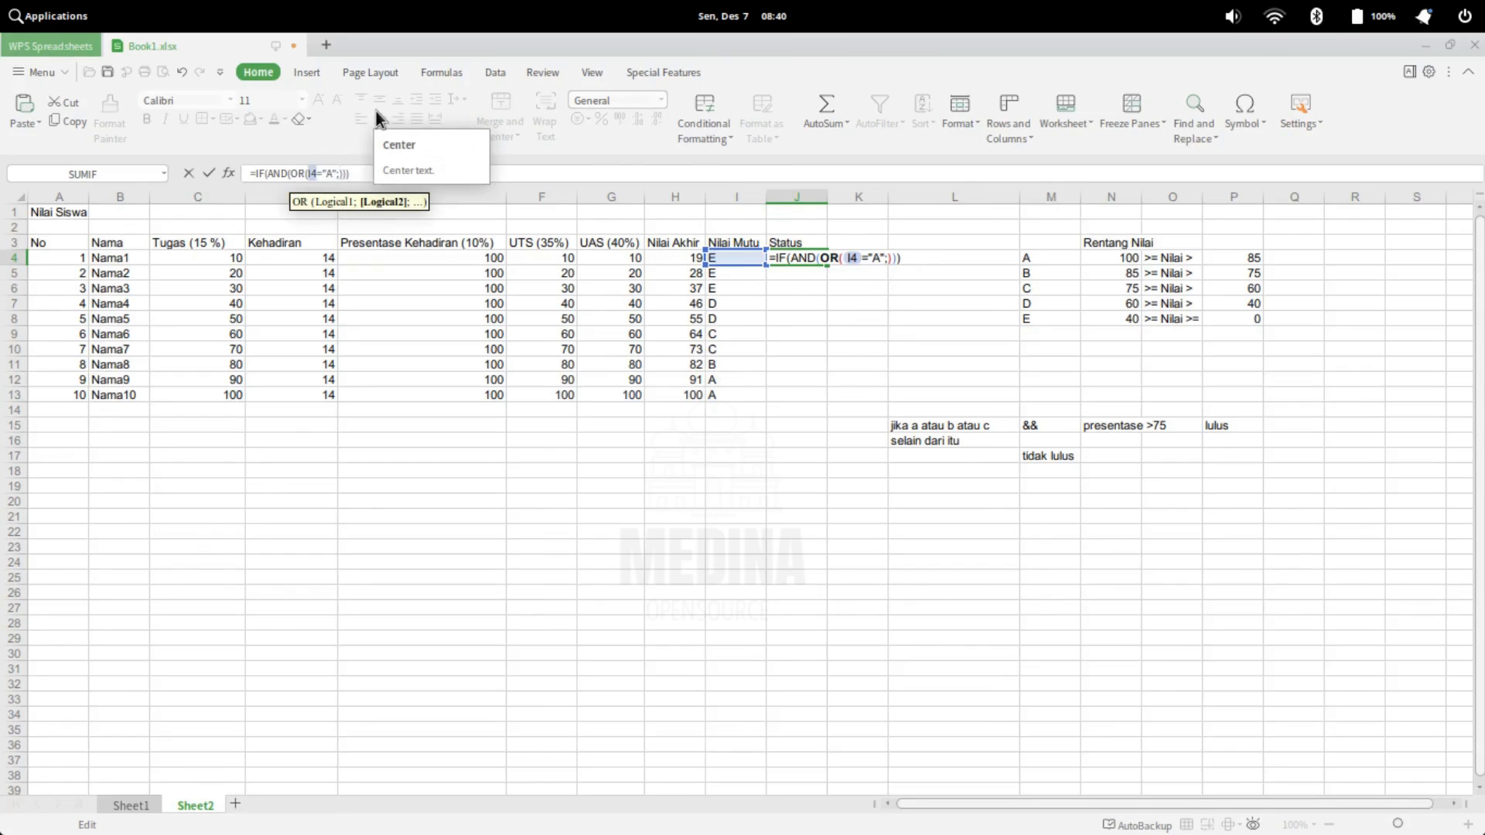
Duplicate the I4="A"; condition inside the OR and change the copy's grade so it reads I4="B";
key(shift+Home)
key(shift+Right)
key(shift+Right)
key(shift+Right)
key(shift+Right)
key(shift+Right)
key(shift+Right)
key(shift+Right)
key(shift+Right)
key(shift+Right)
key(shift+Right)
key(shift+Right)
key(ctrl+c)
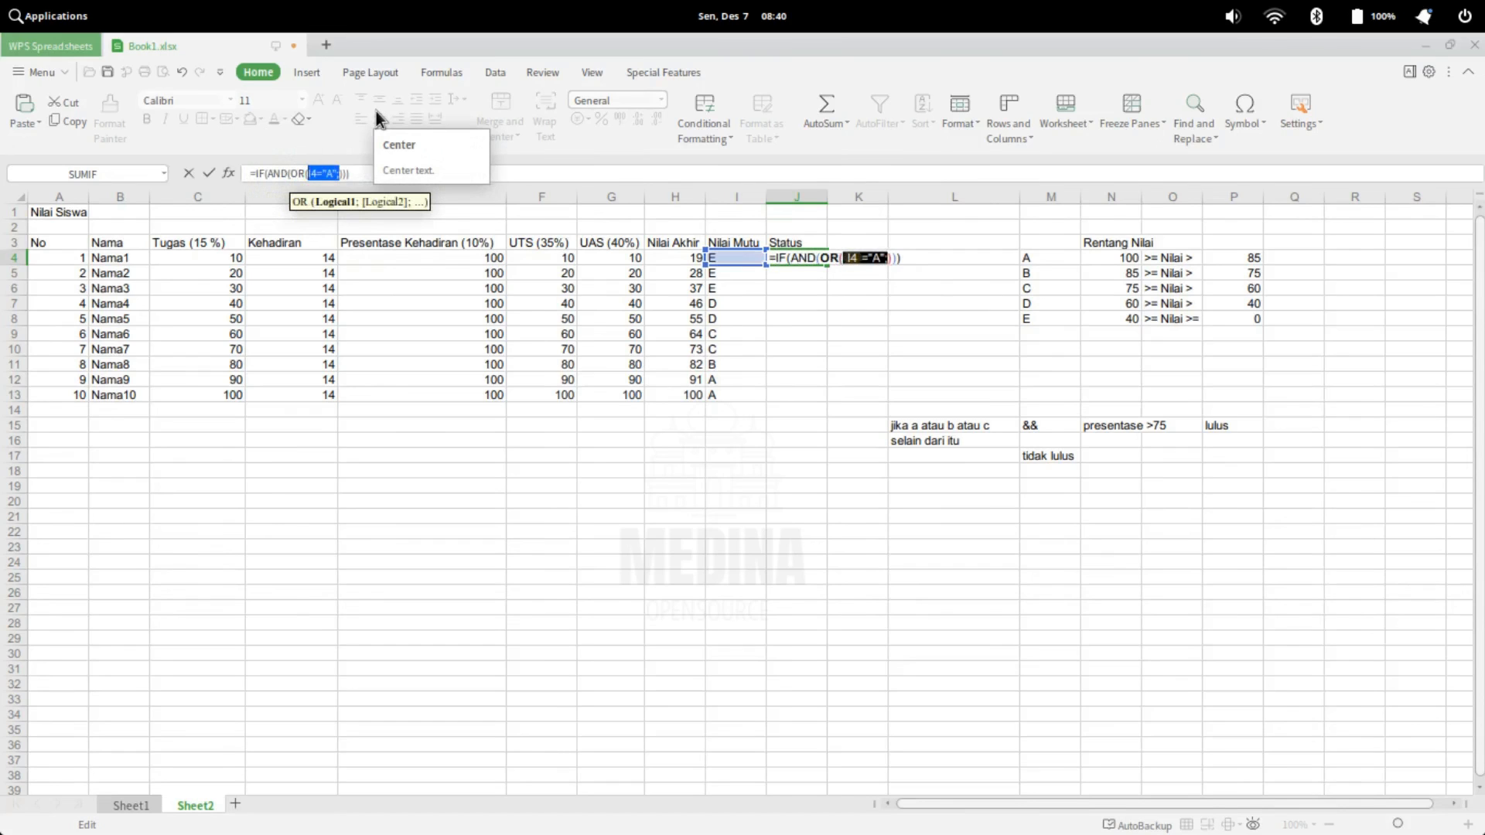
key(Right)
key(Right)
key(Right)
key(Right)
key(Right)
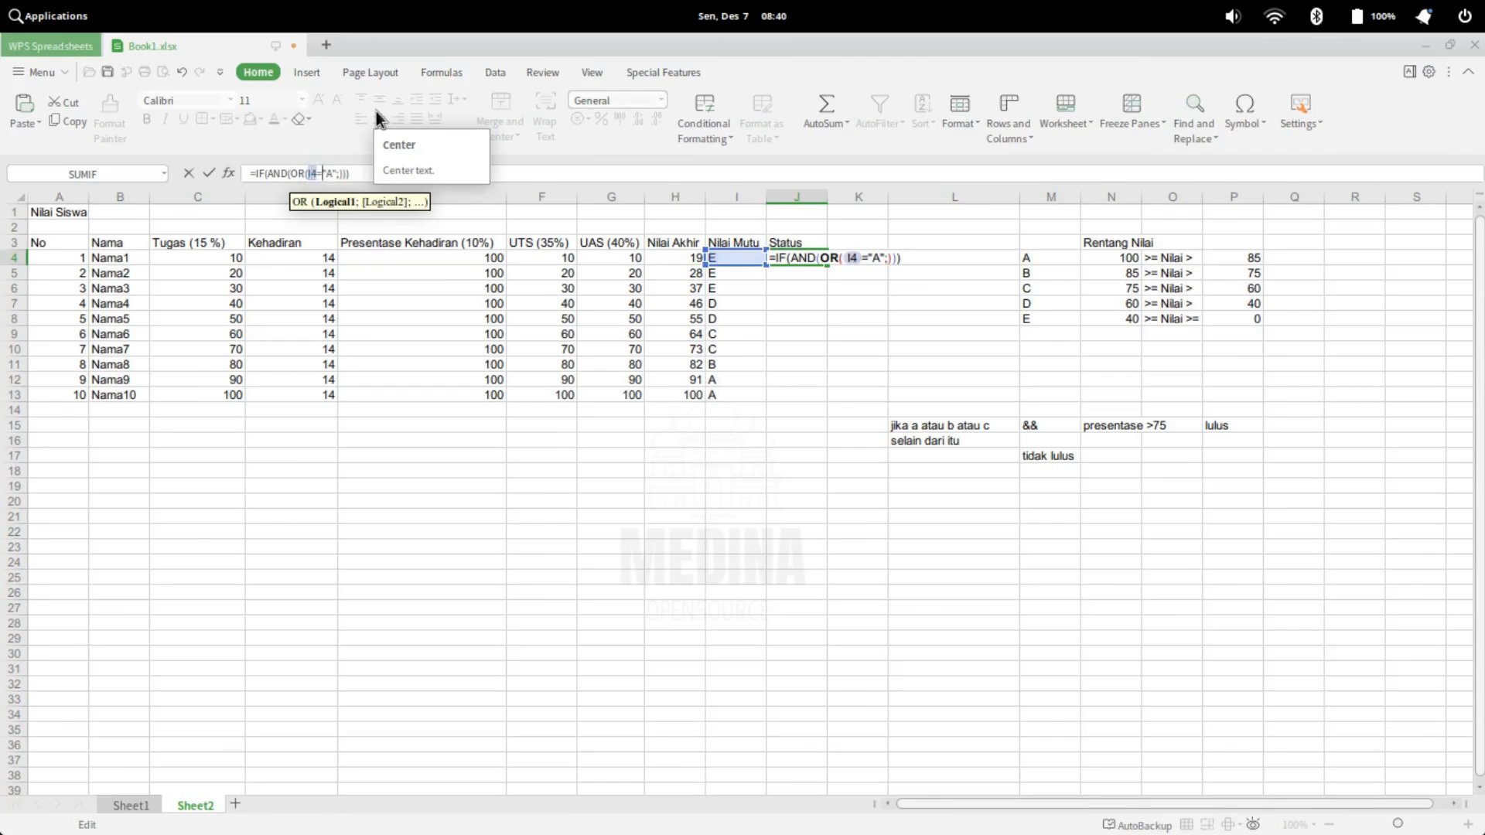
key(Right)
key(ctrl+v)
key(Left)
key(Left)
key(BackSpace)
text(B)
key(Right)
key(Right)
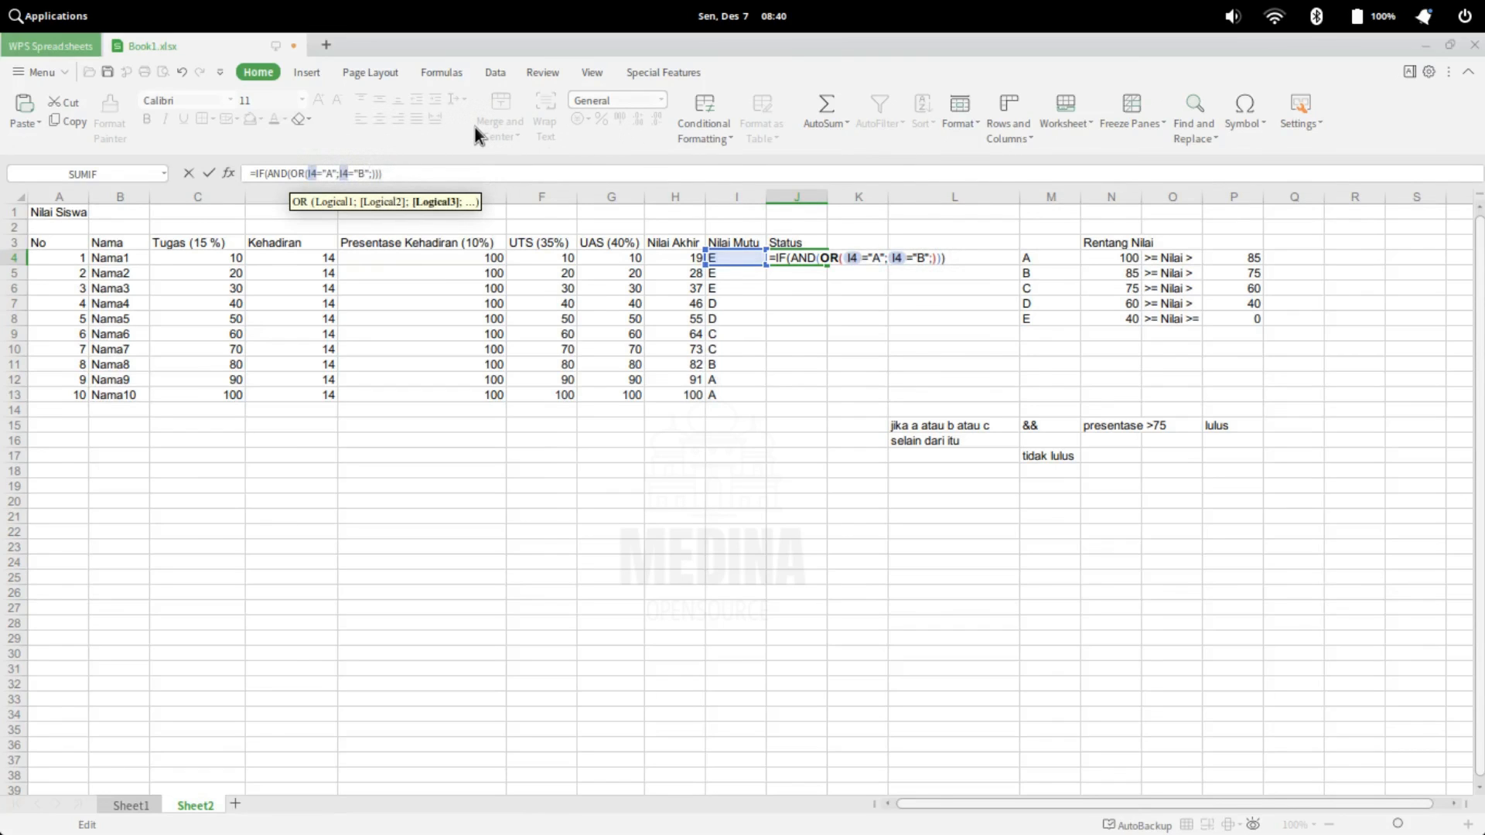
Paste the condition again as the last OR argument, remove its trailing semicolon and change it to I4="C"
key(ctrl+v)
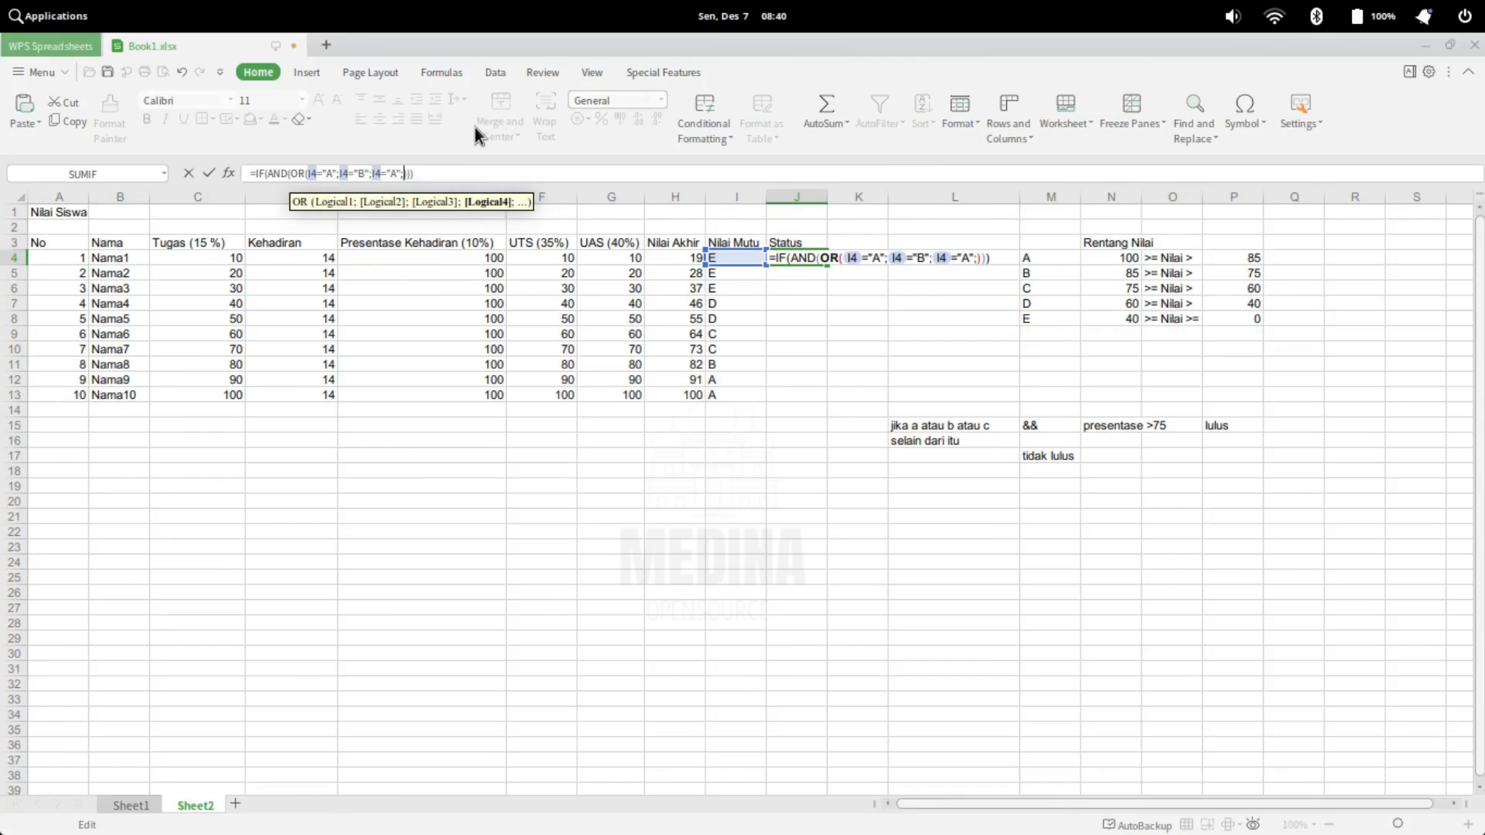
key(BackSpace)
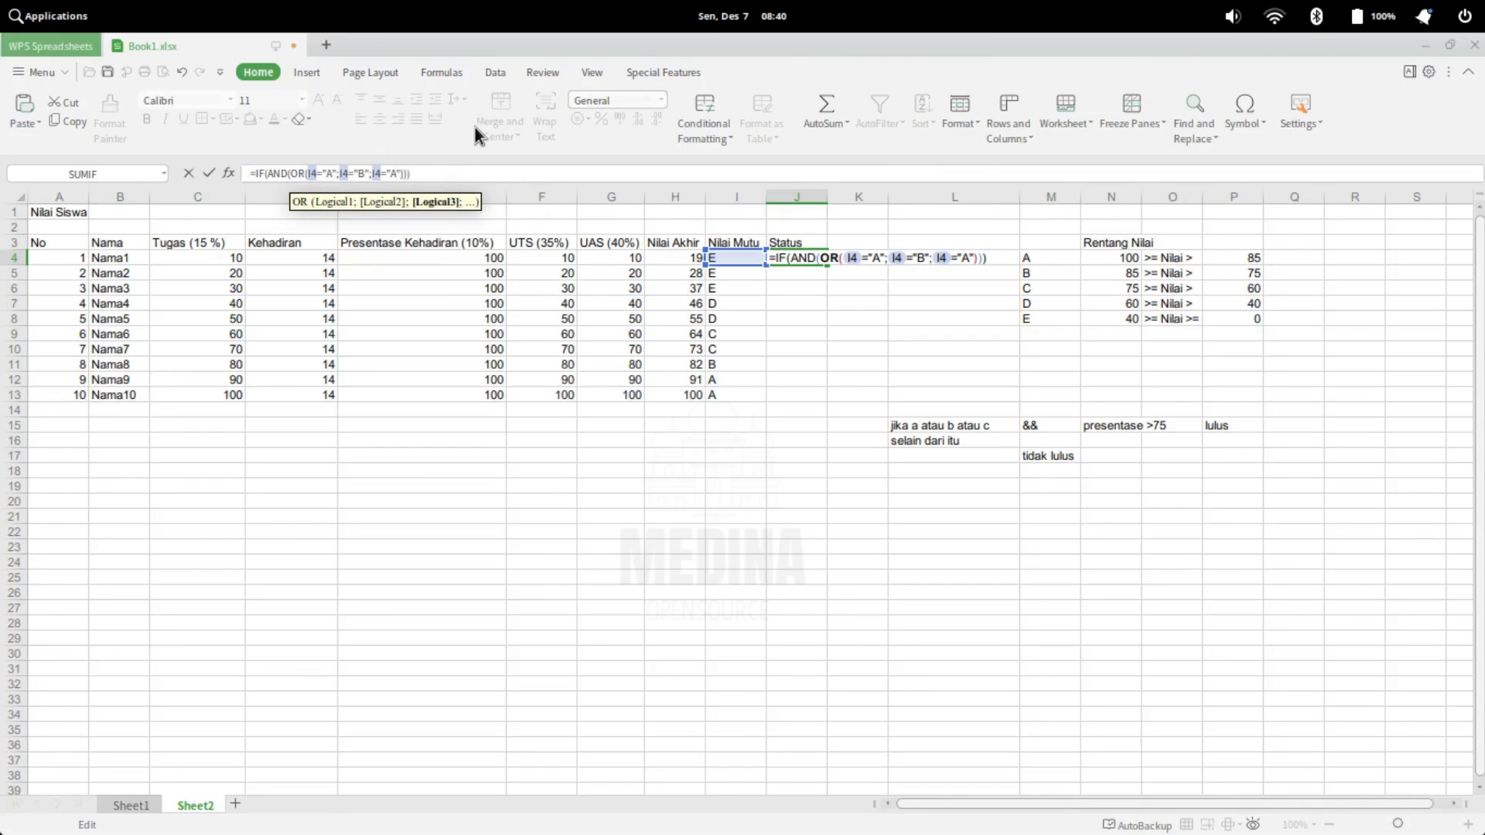
key(BackSpace)
text(C)
key(Right)
key(Right)
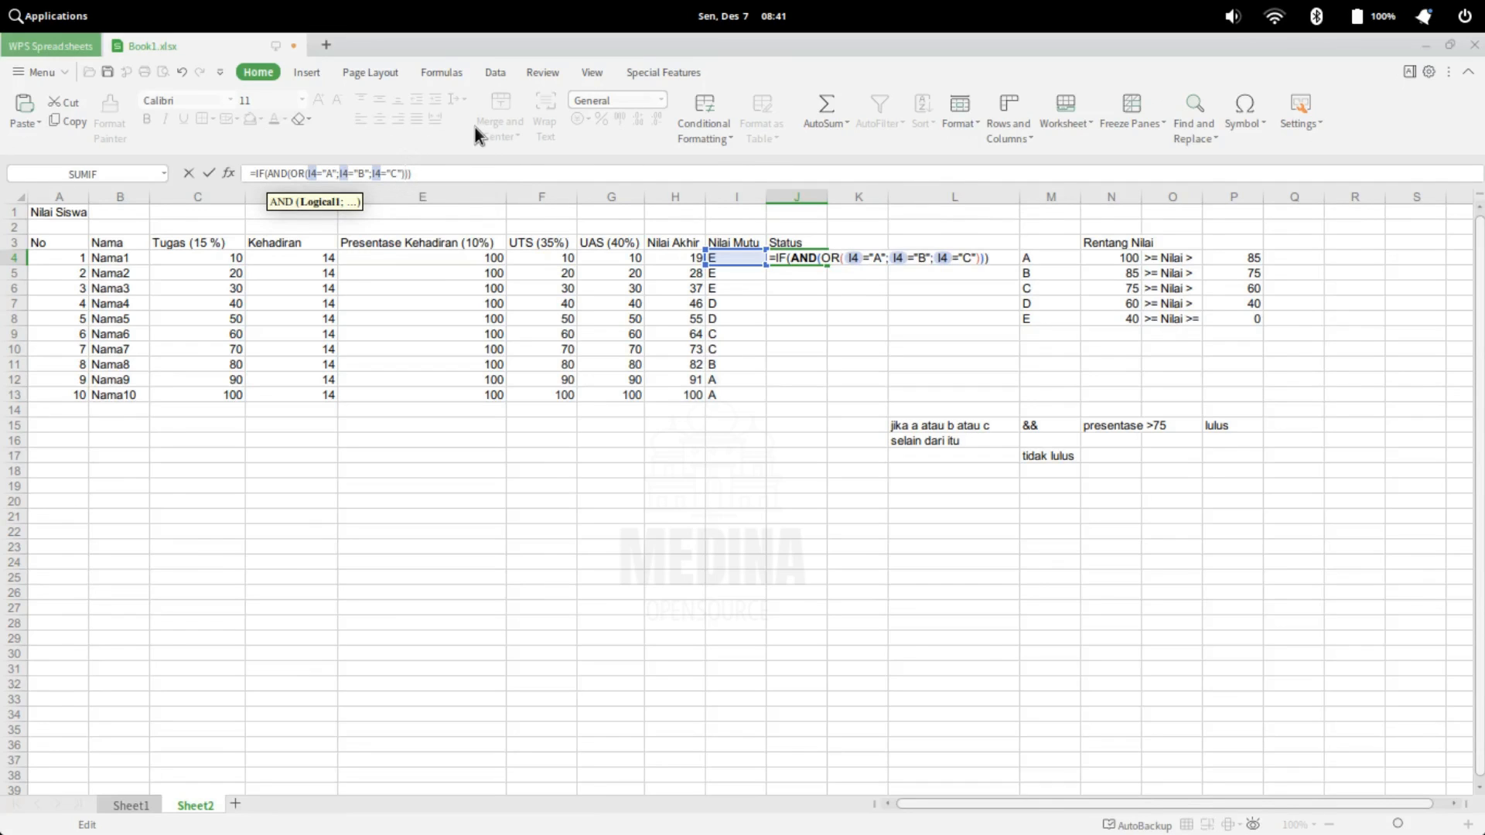
Add the attendance percentage condition E4>75 as the second AND argument, after the OR function
text(;)
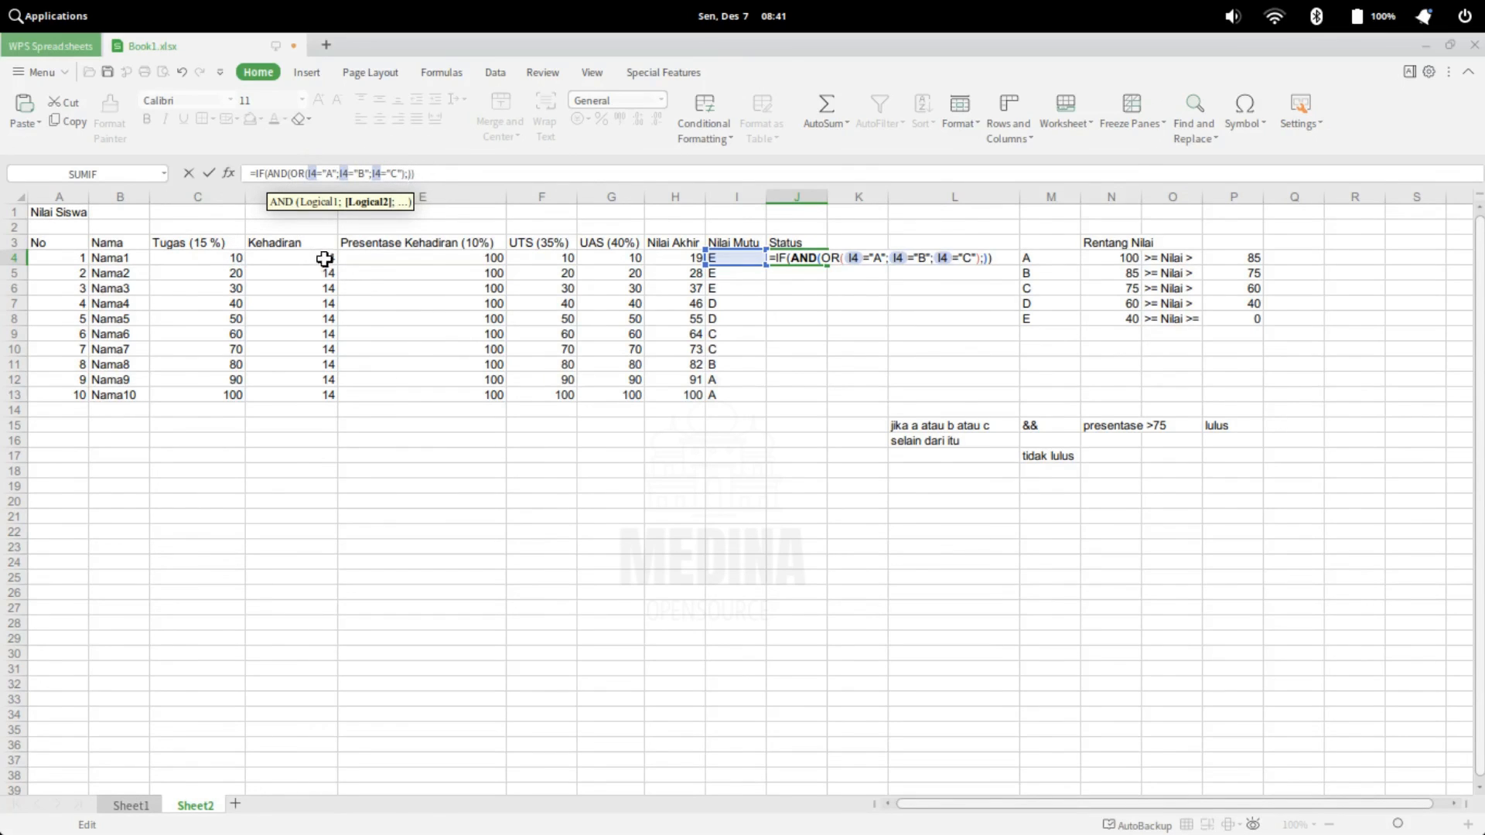
click(460, 261)
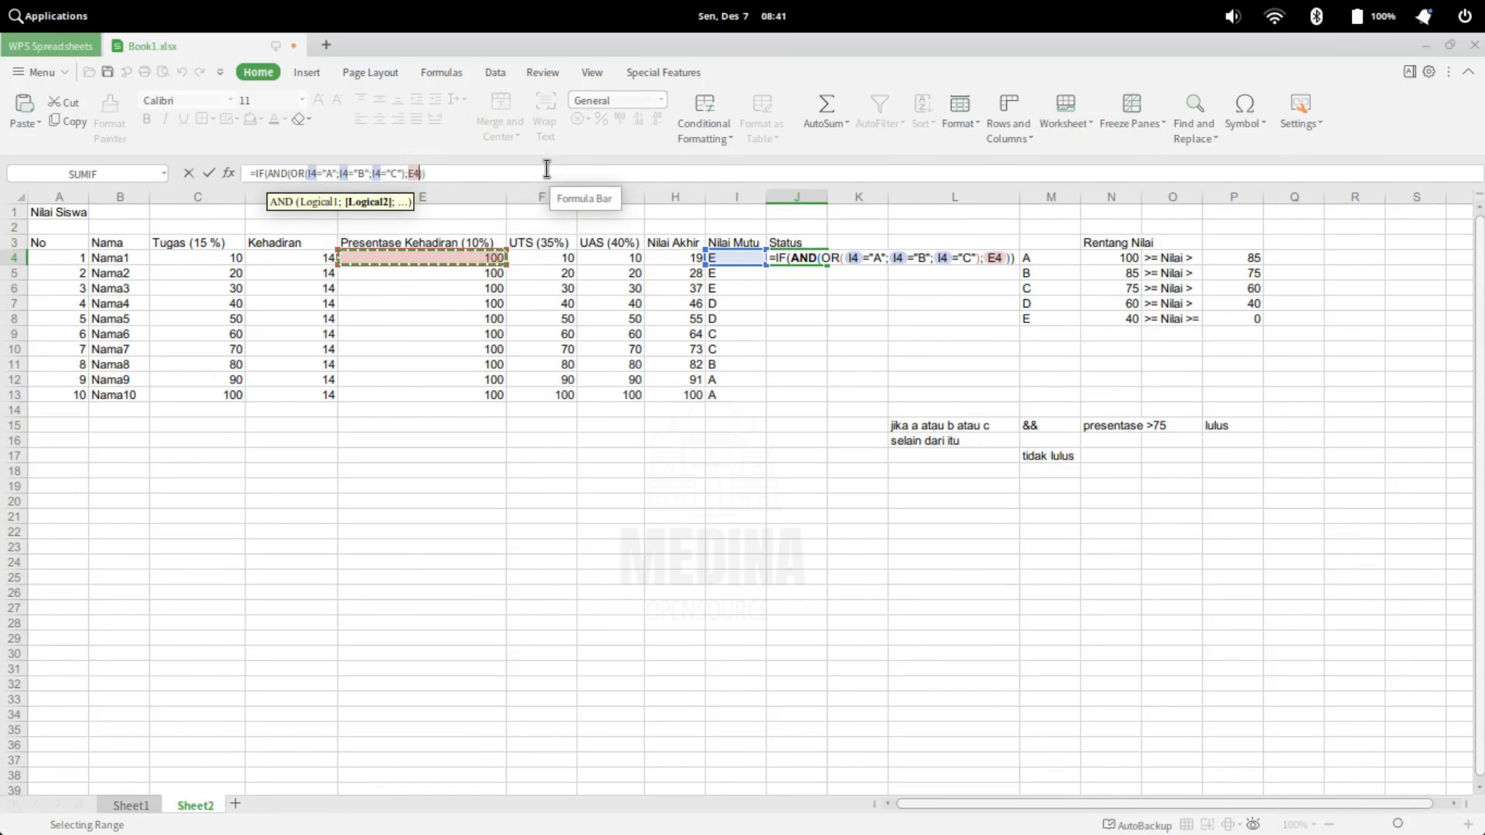
text(>)
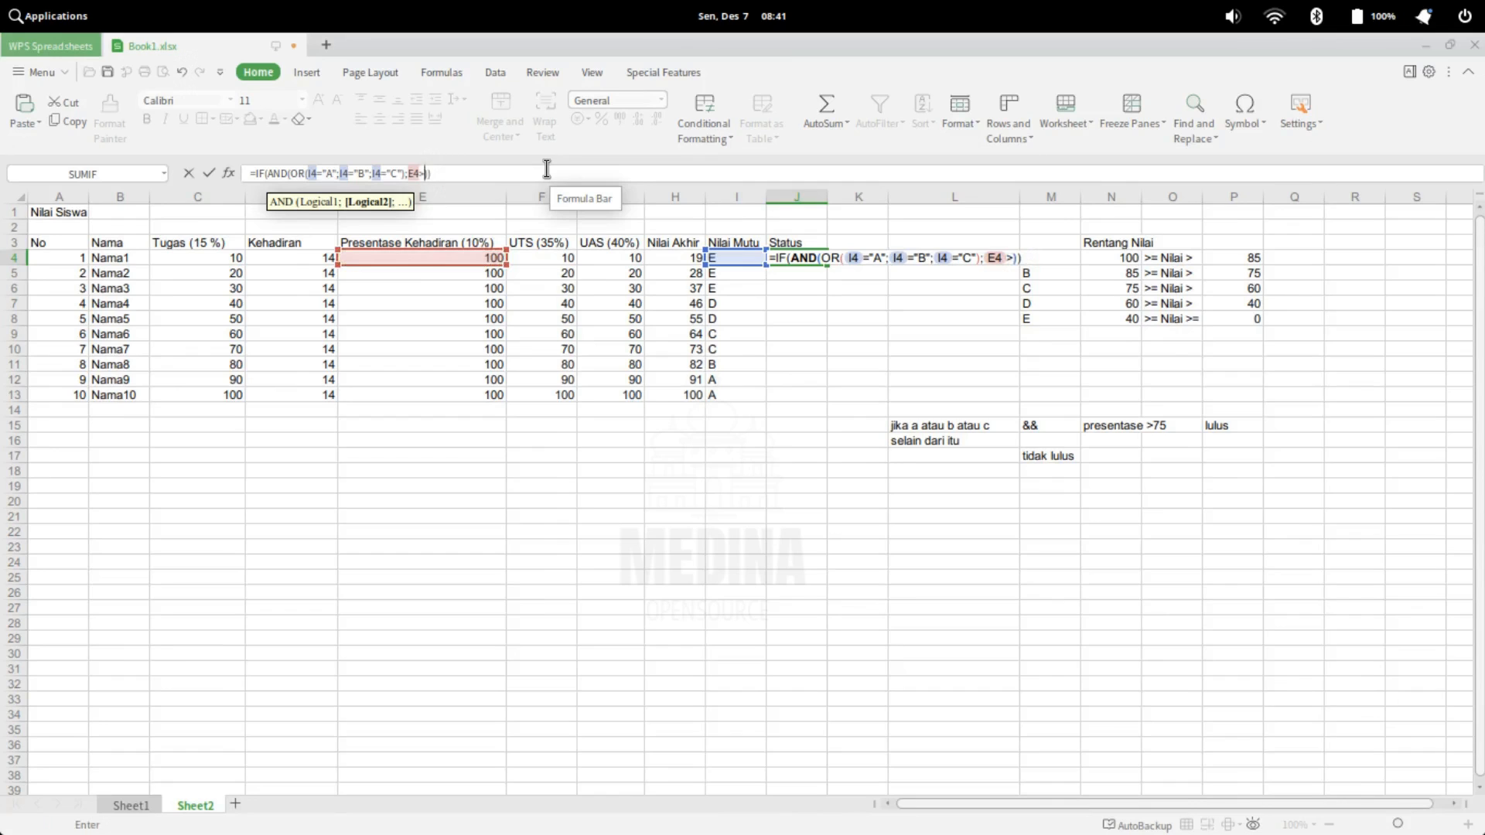
text(75)
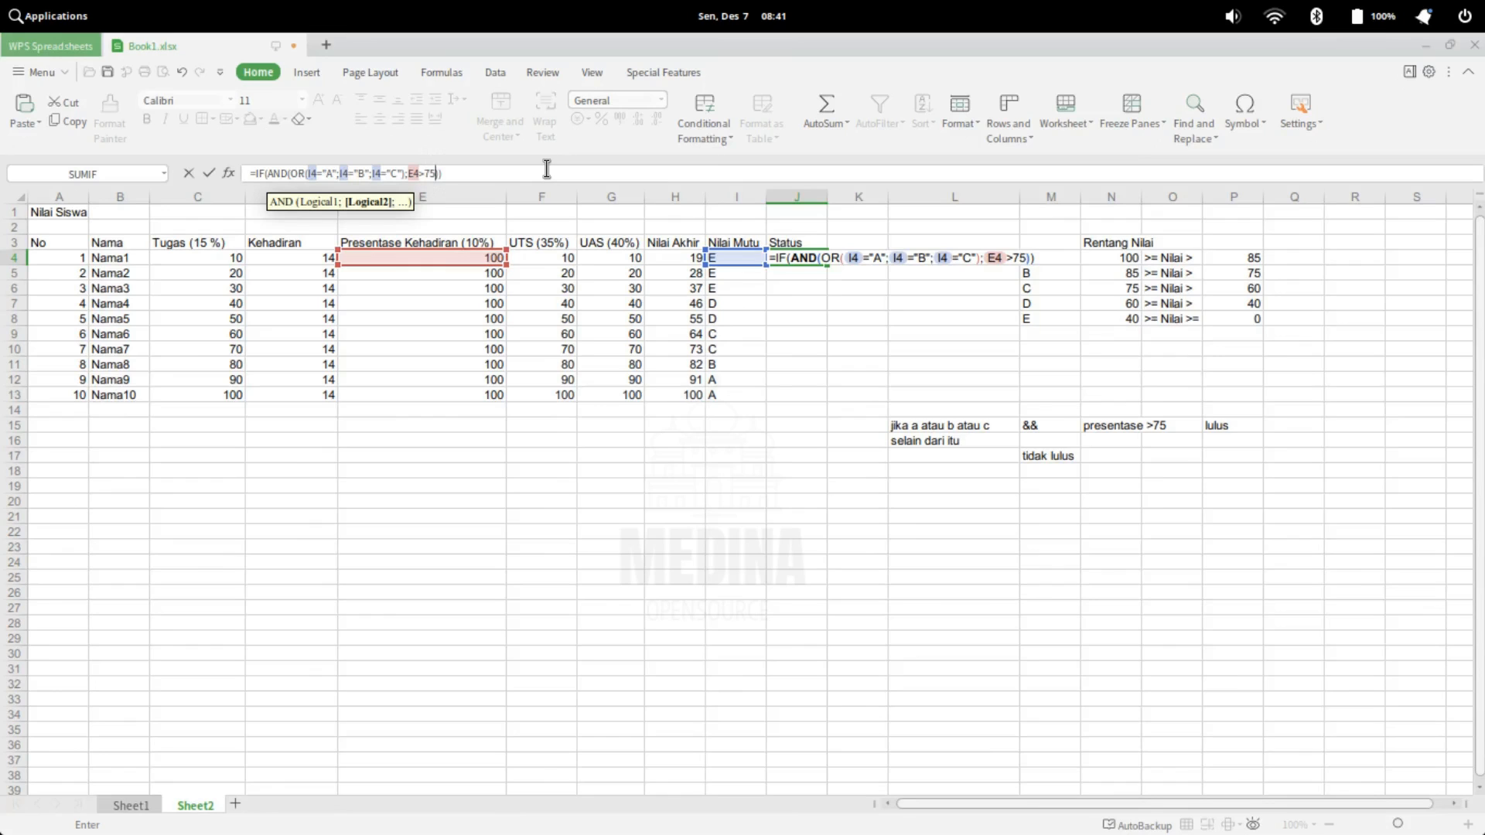
Complete the IF formula in J4 with "Lulus" as the true result and "Tidak Lulus" as the false result
click(437, 172)
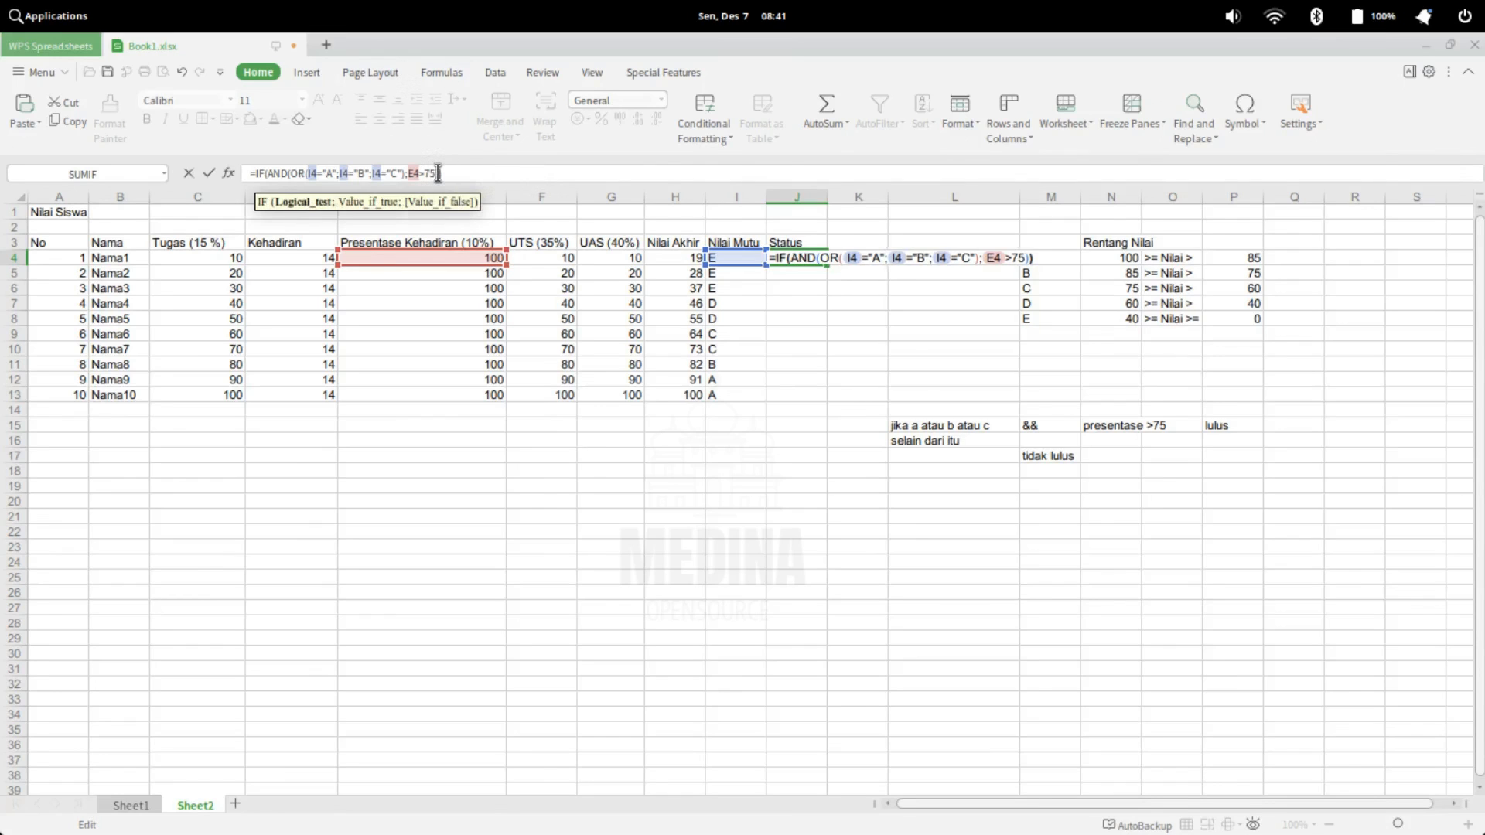
text(;)
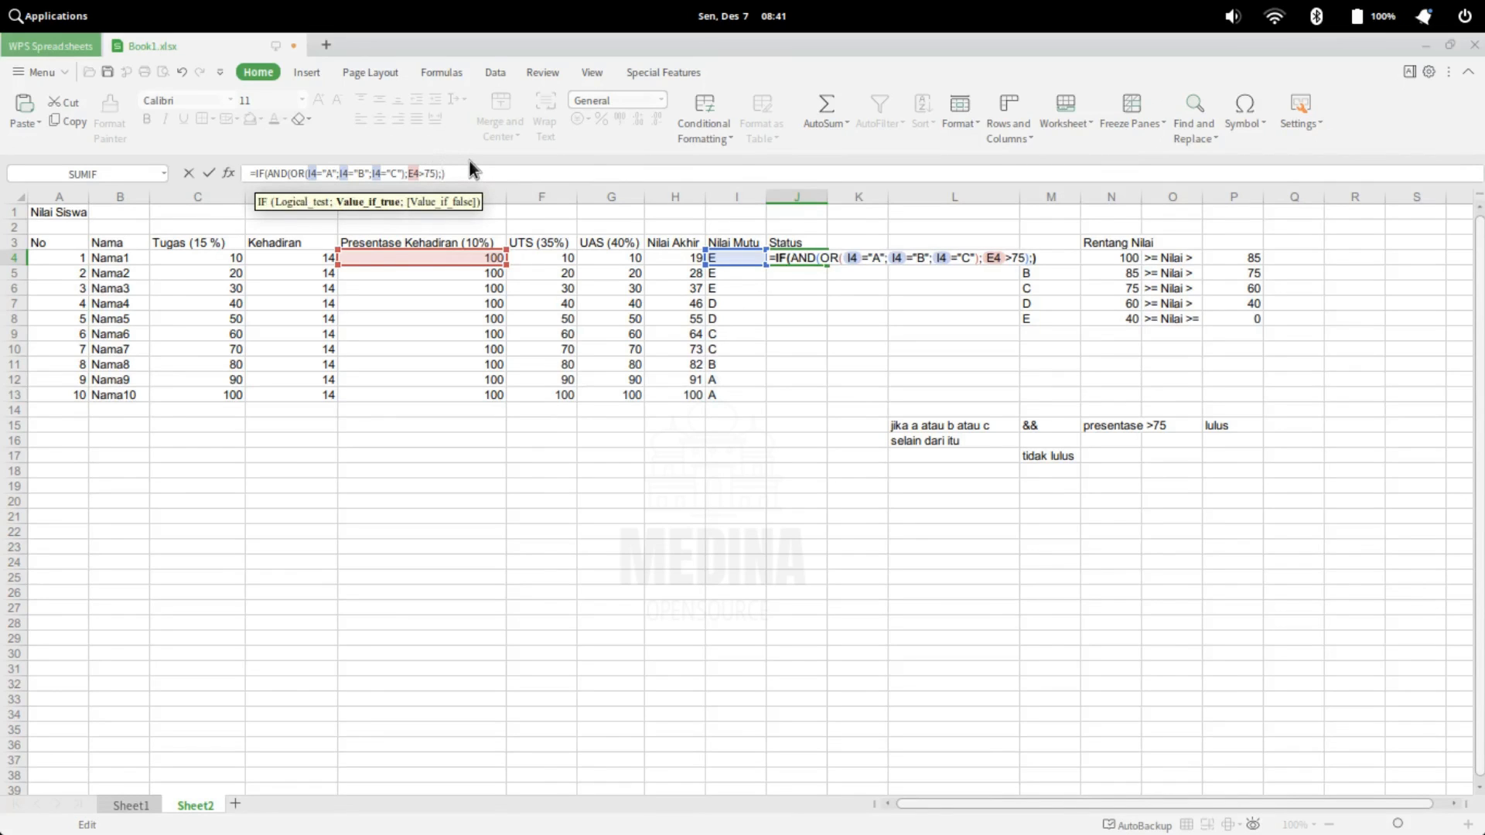
text(""Lulus)
key(Right)
text(;)
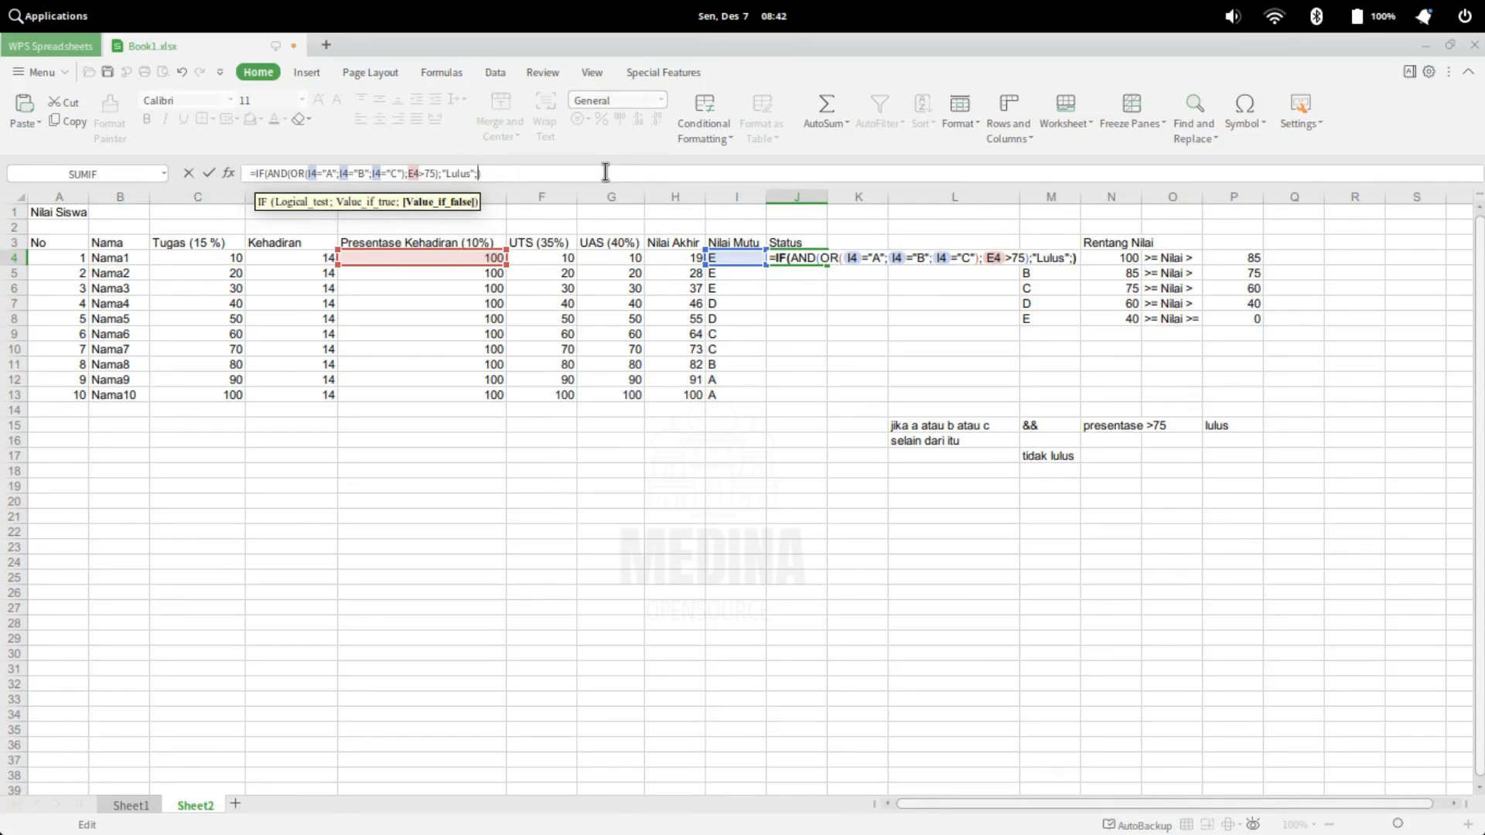
text("Lulus";")
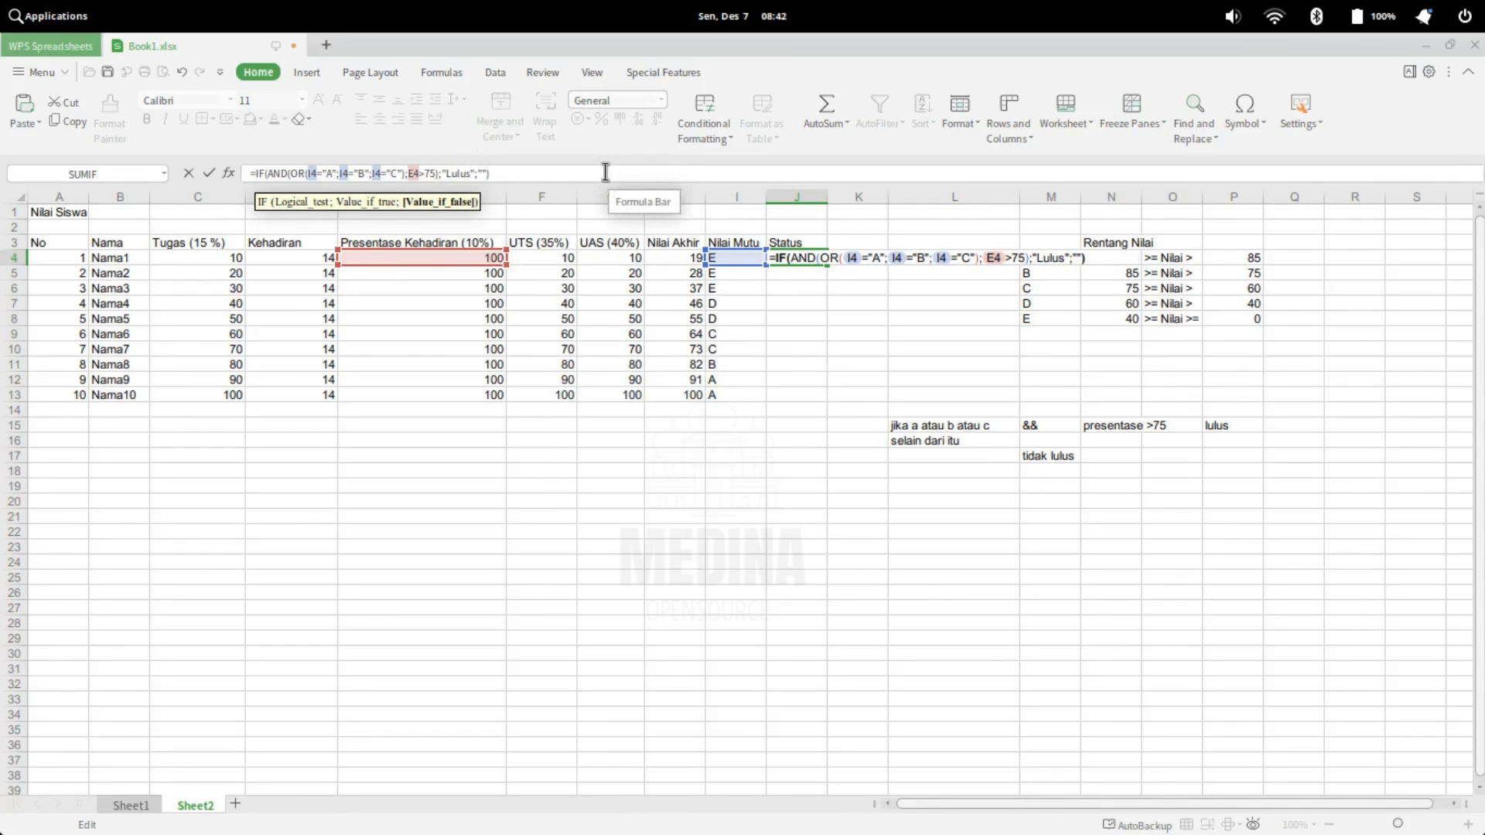
text(Tidak Lulus)
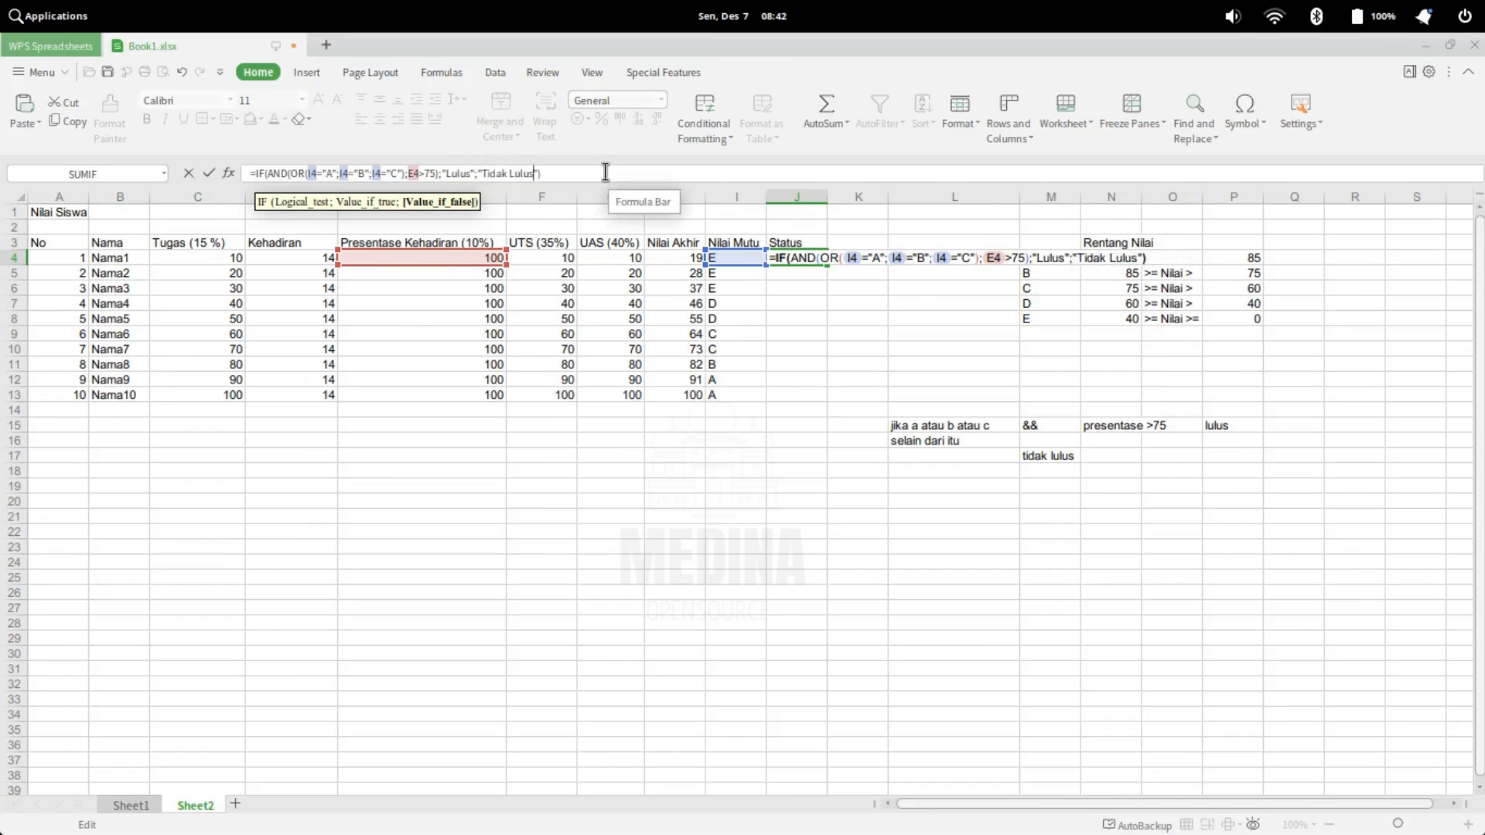
key(Return)
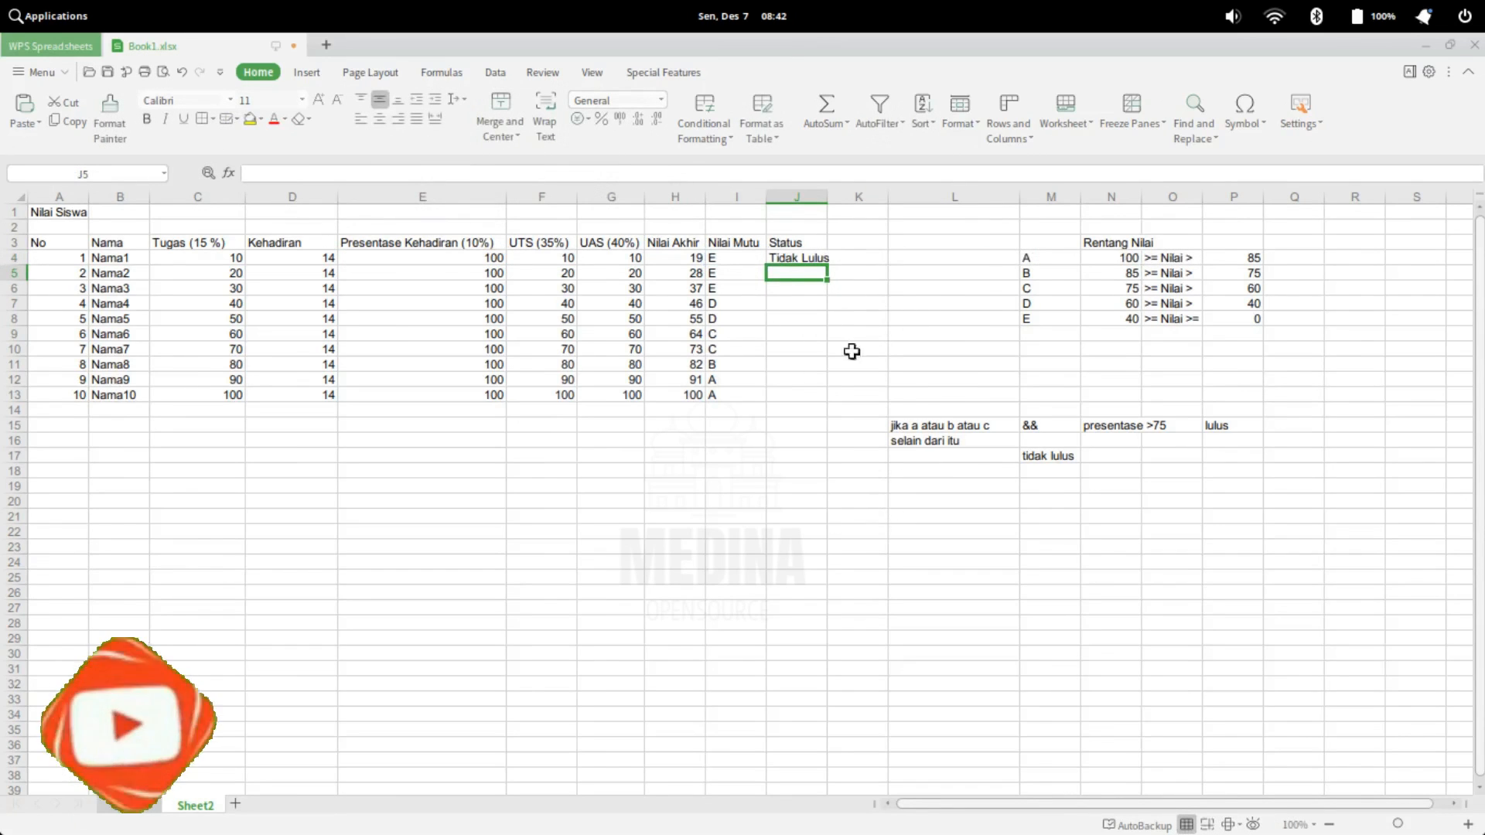
Fill the Status formula from J4 down through J13 for all students
click(817, 262)
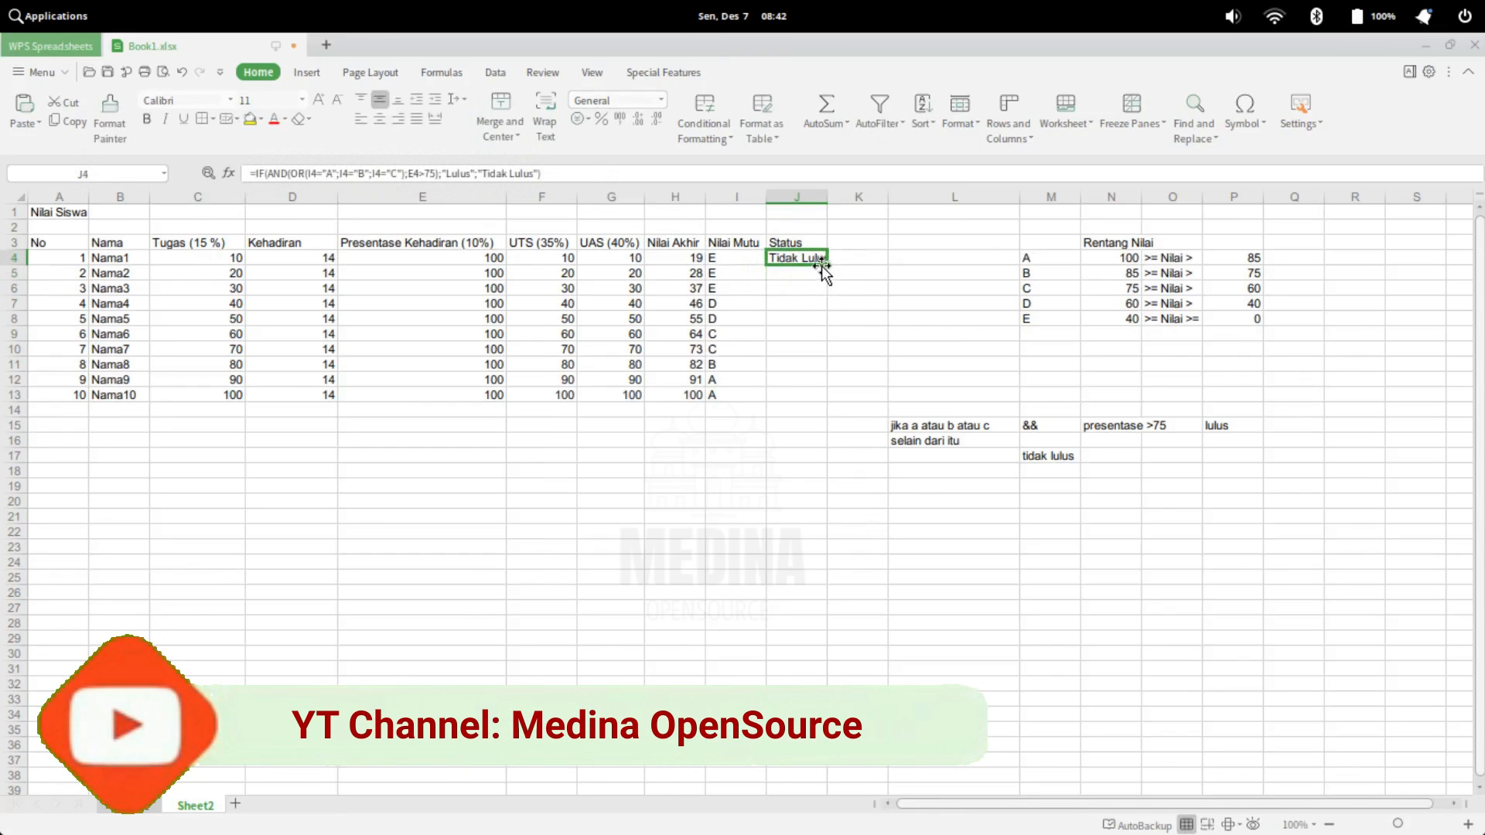
drag(824, 265, 818, 393)
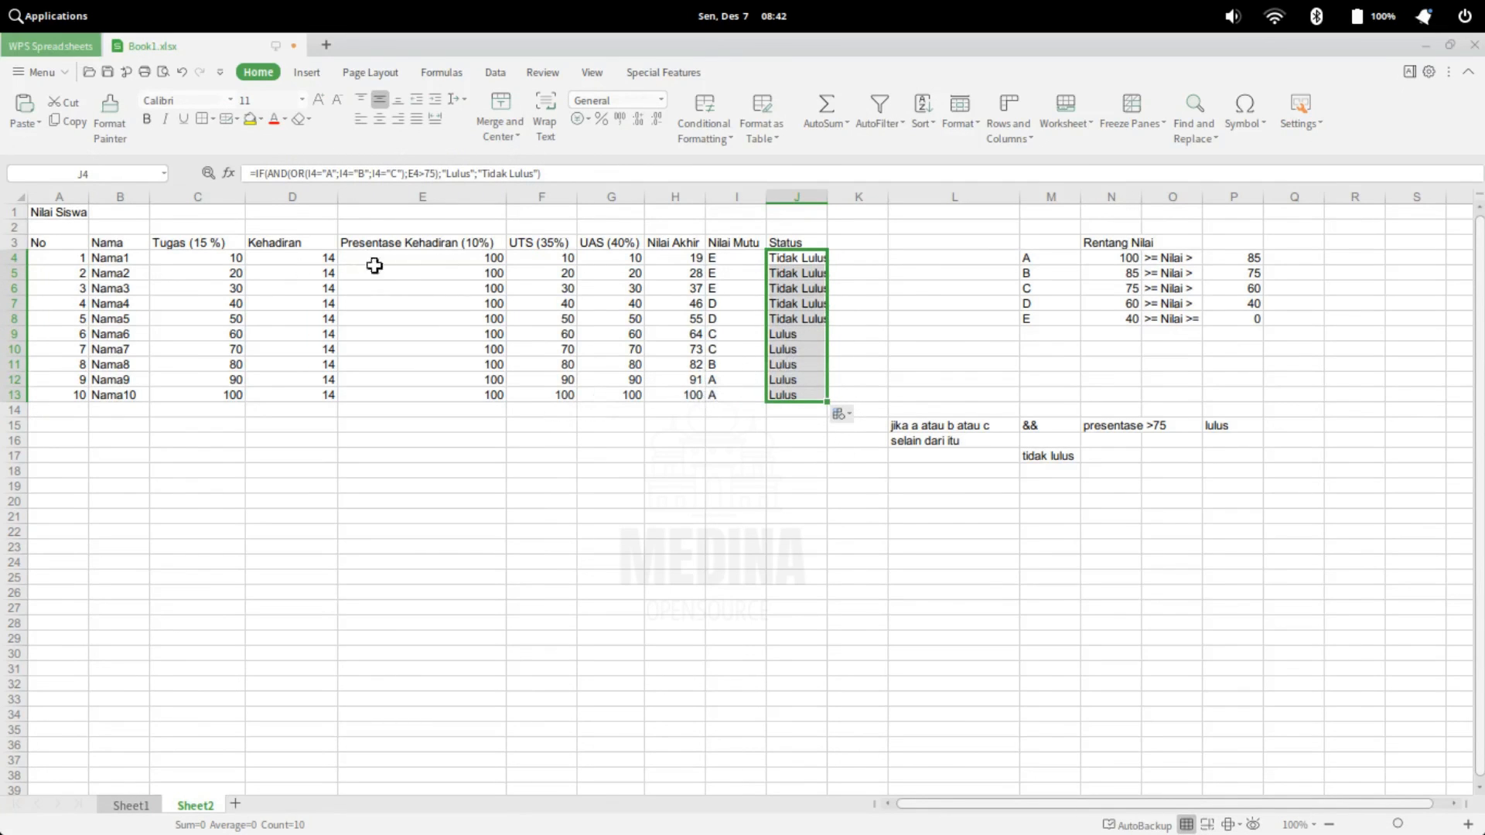
Test the Status formula by setting the Kehadiran value of the last student in D13 to 11
click(491, 262)
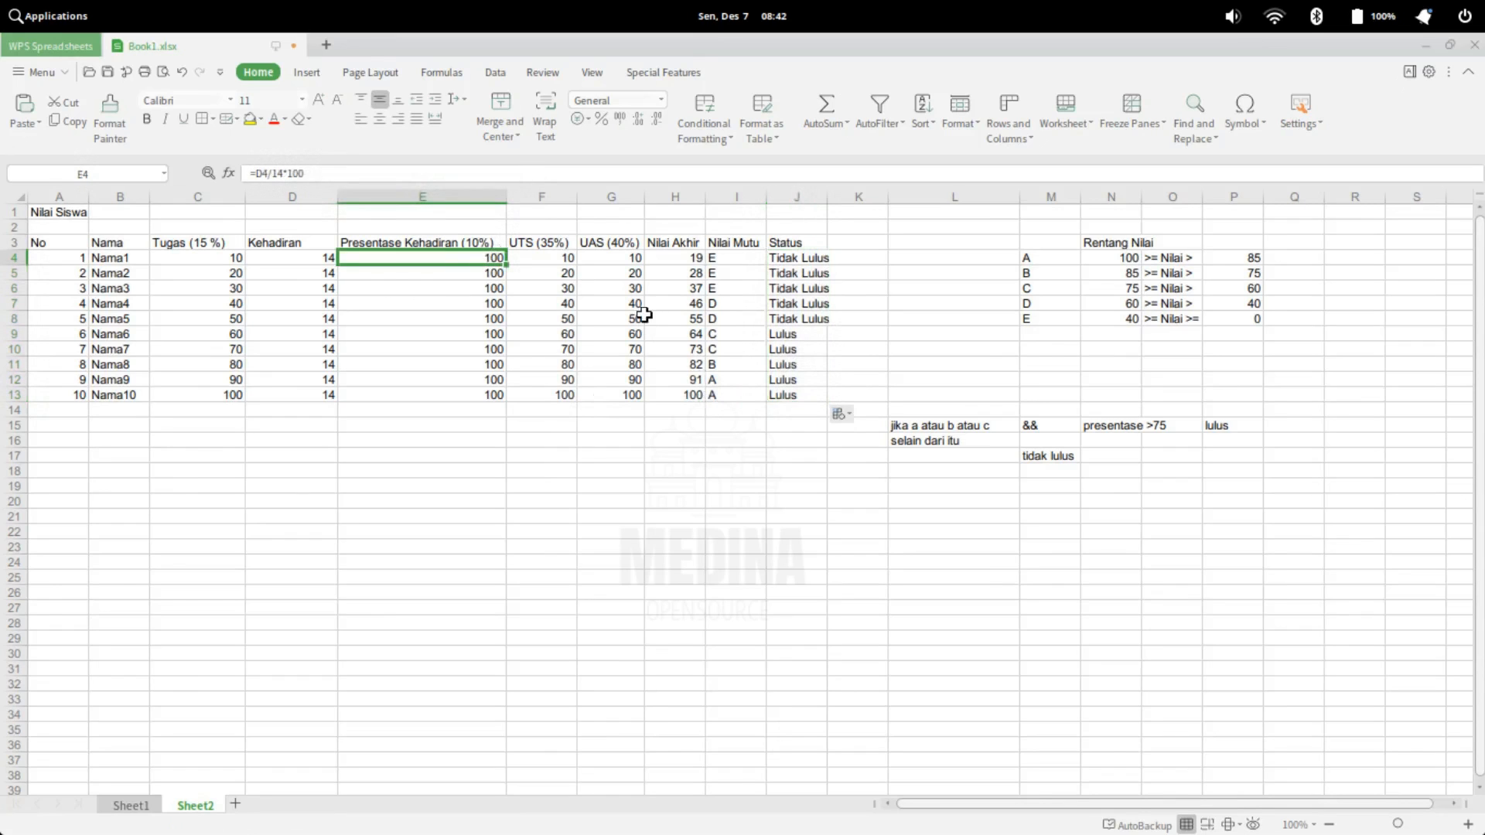
click(493, 395)
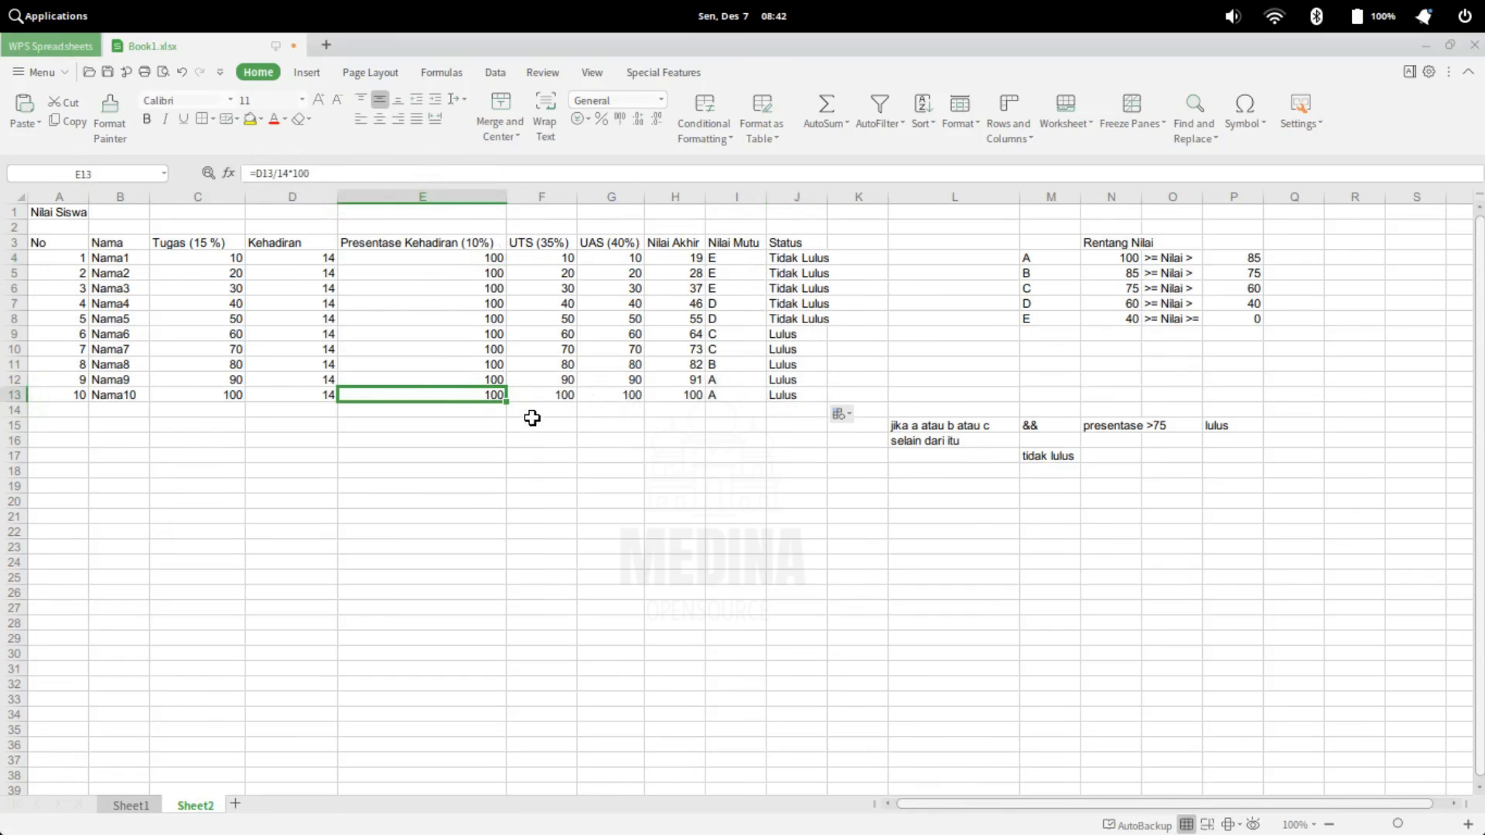
click(323, 395)
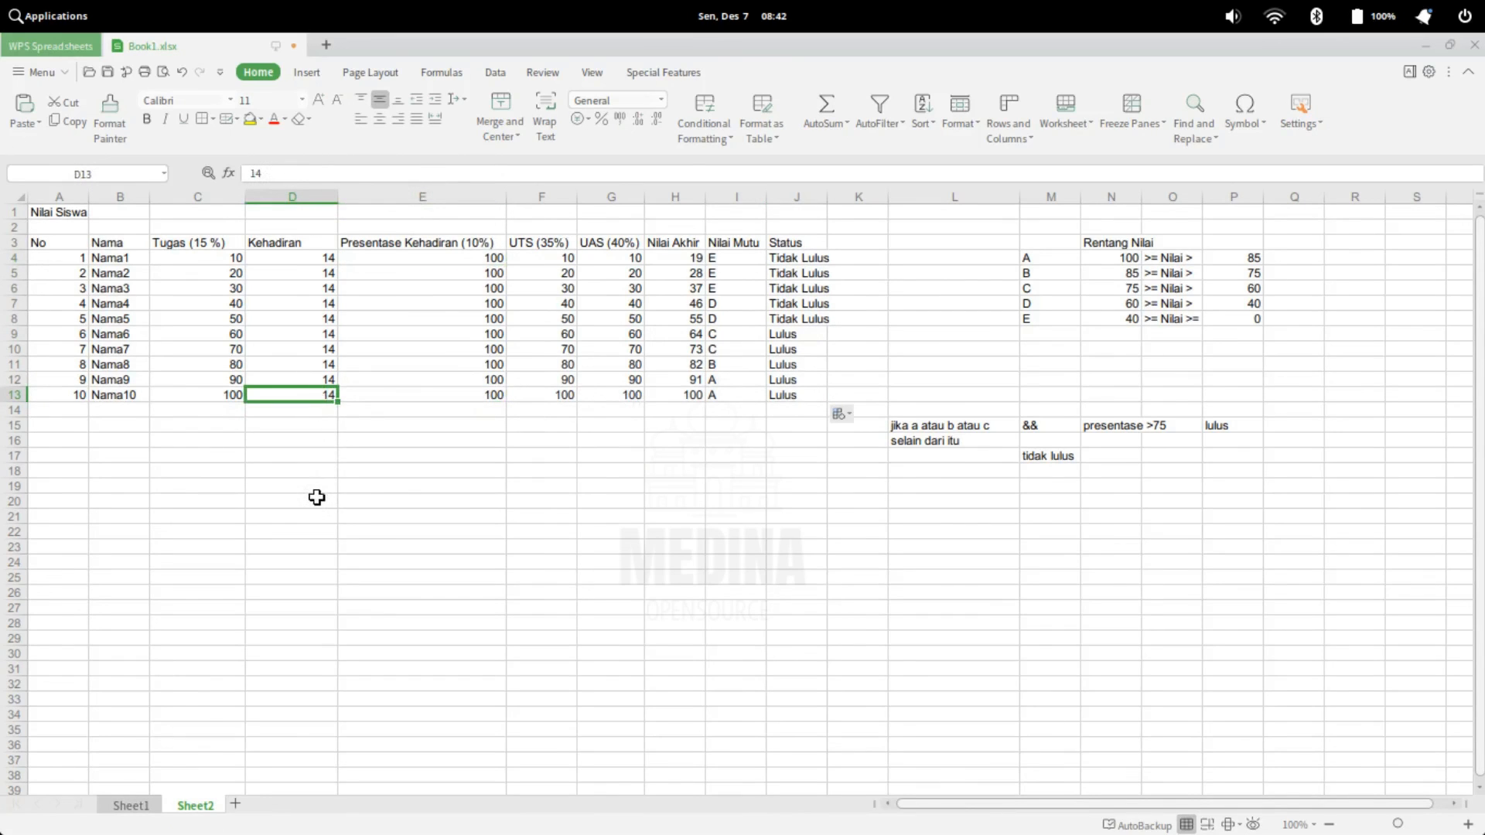
text(11)
key(Return)
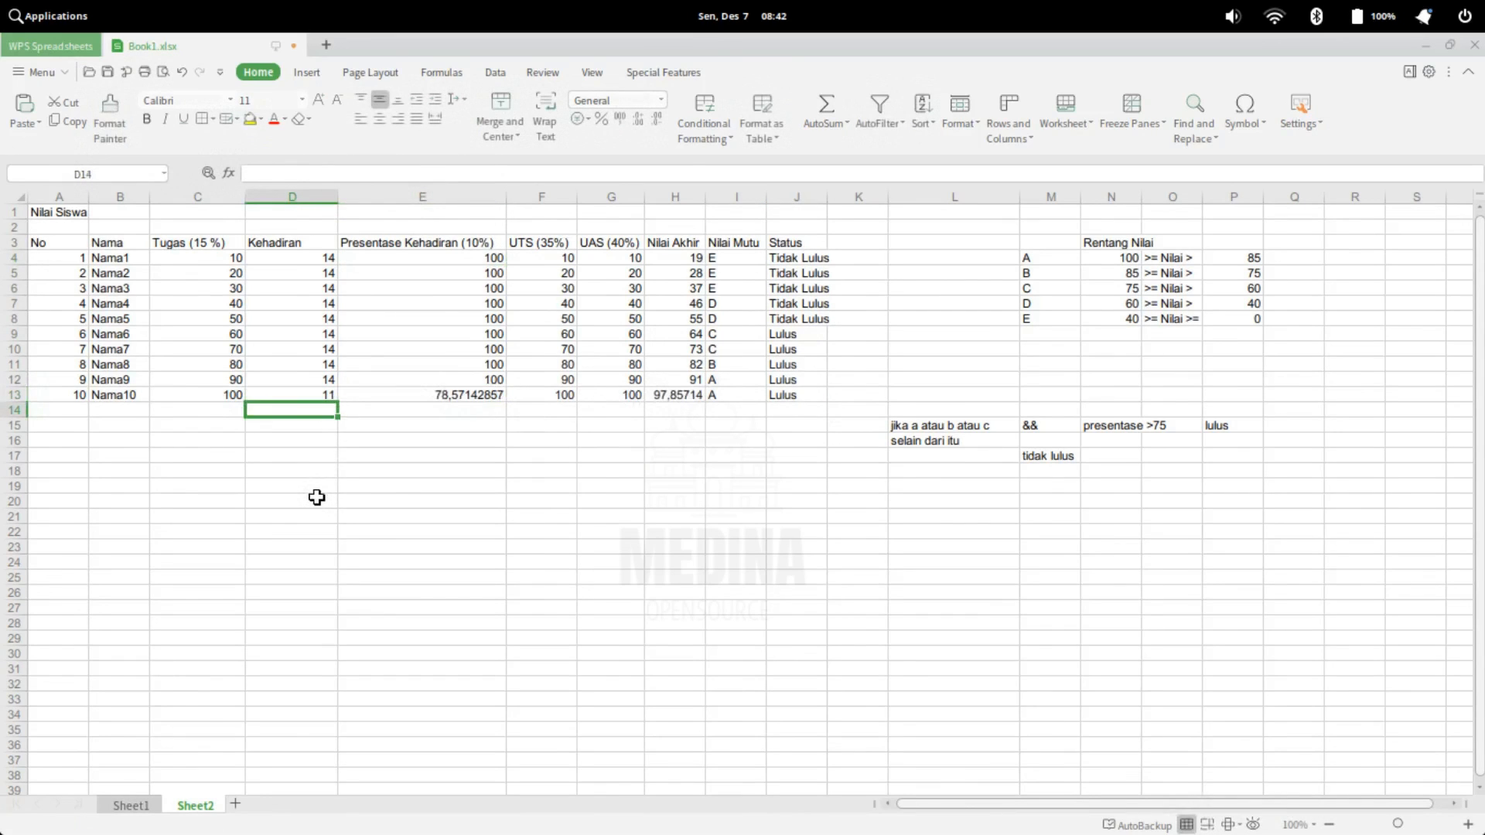
Test the last student's status again with Kehadiran values of 12 and 13 in D13
key(Up)
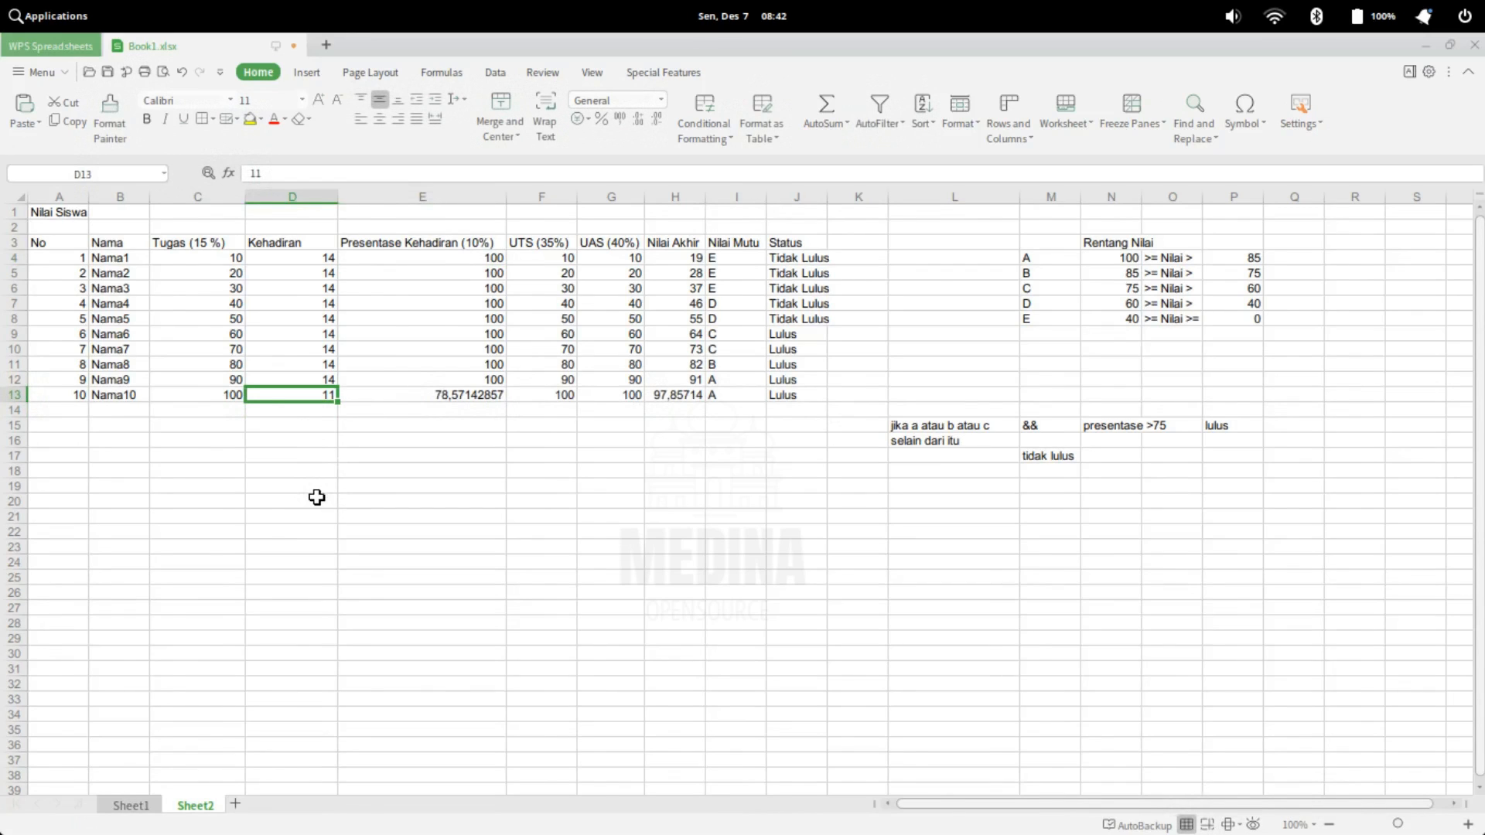
text(12)
key(Return)
key(Up)
click(799, 396)
click(303, 398)
text(13)
key(Return)
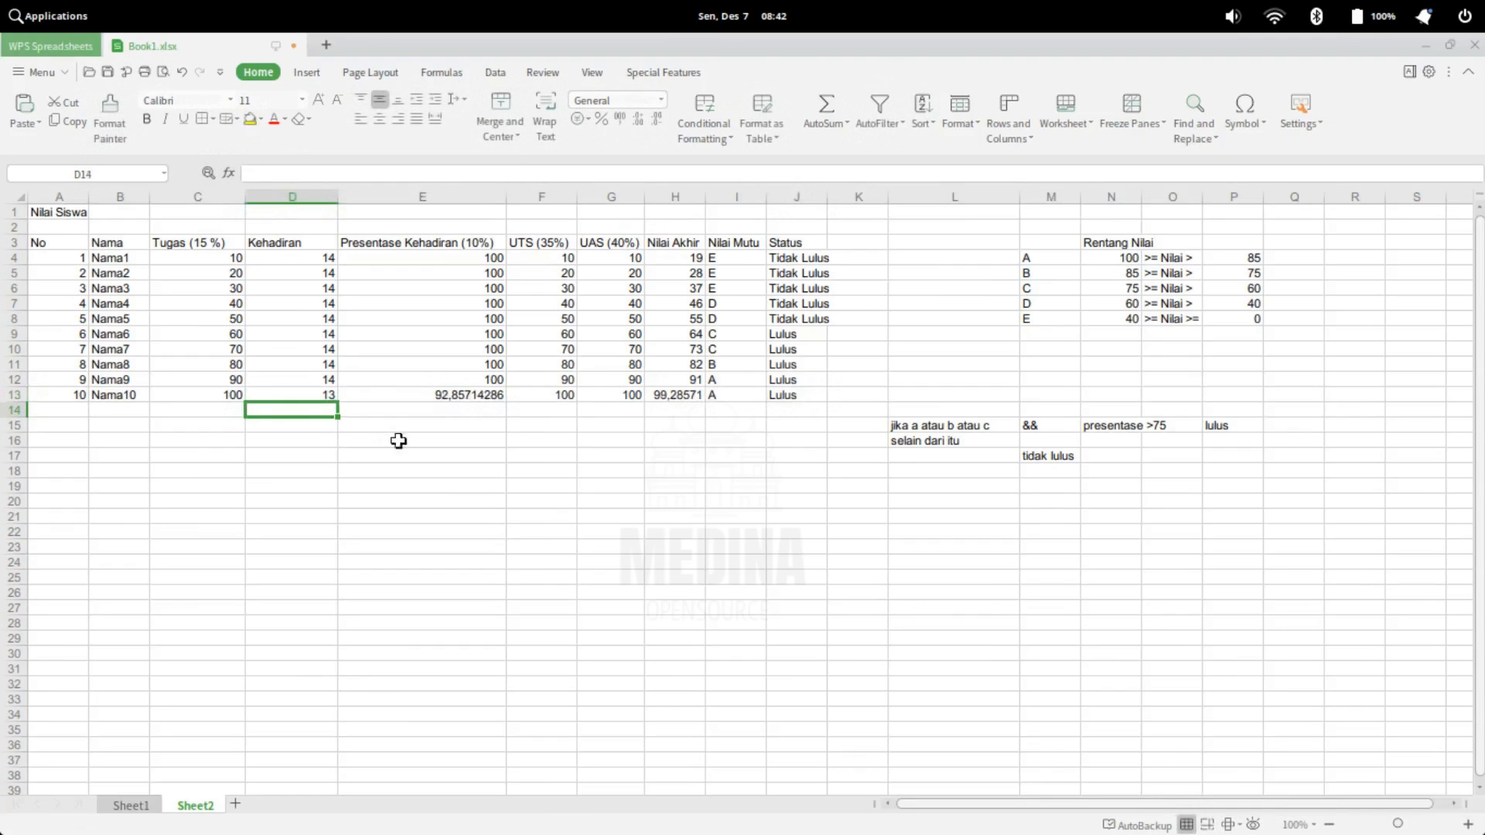
Test the last student's status with a Kehadiran value of 10 in D13
click(307, 399)
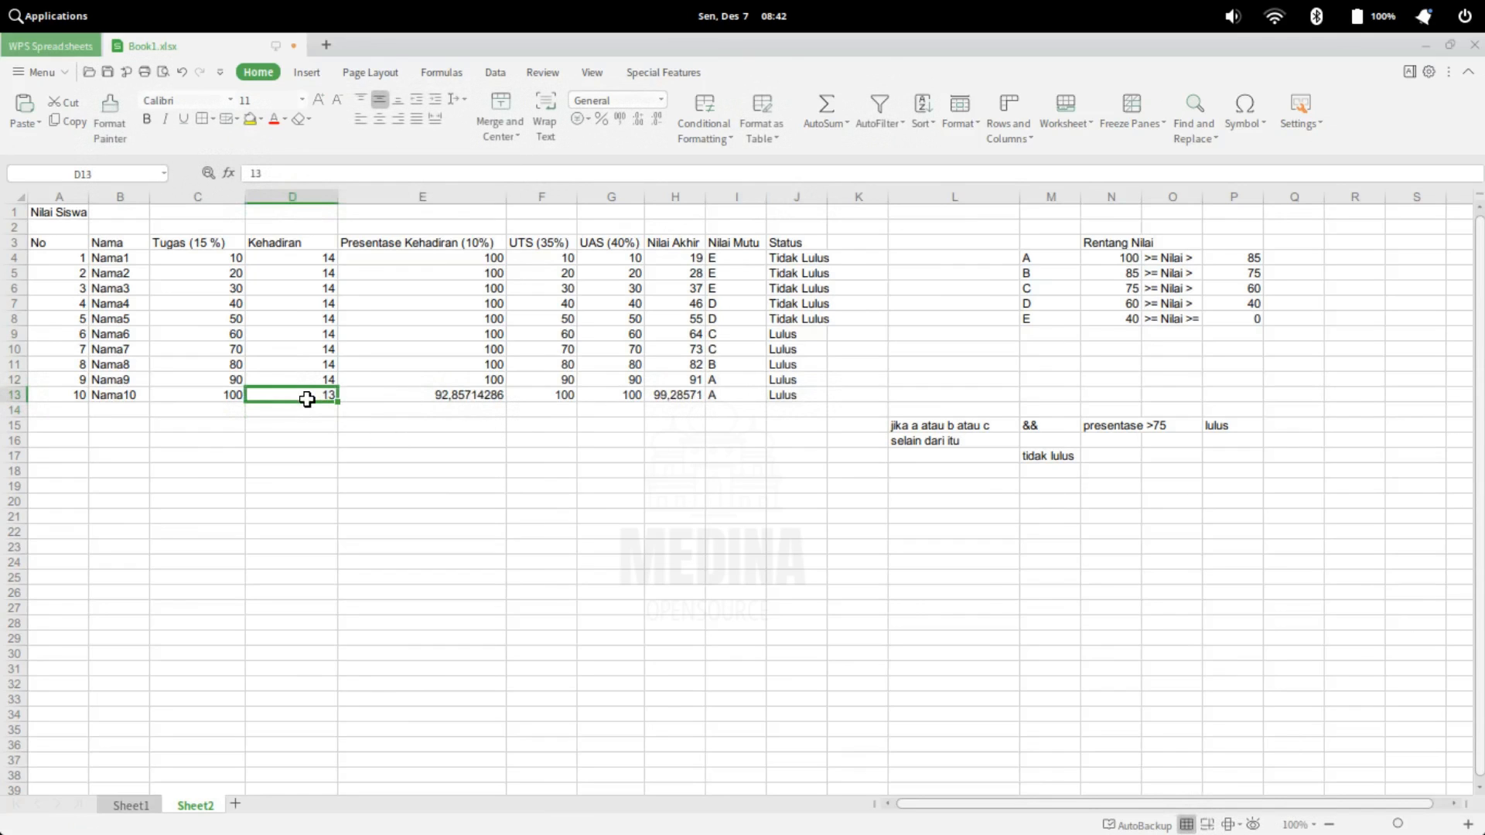
text(10)
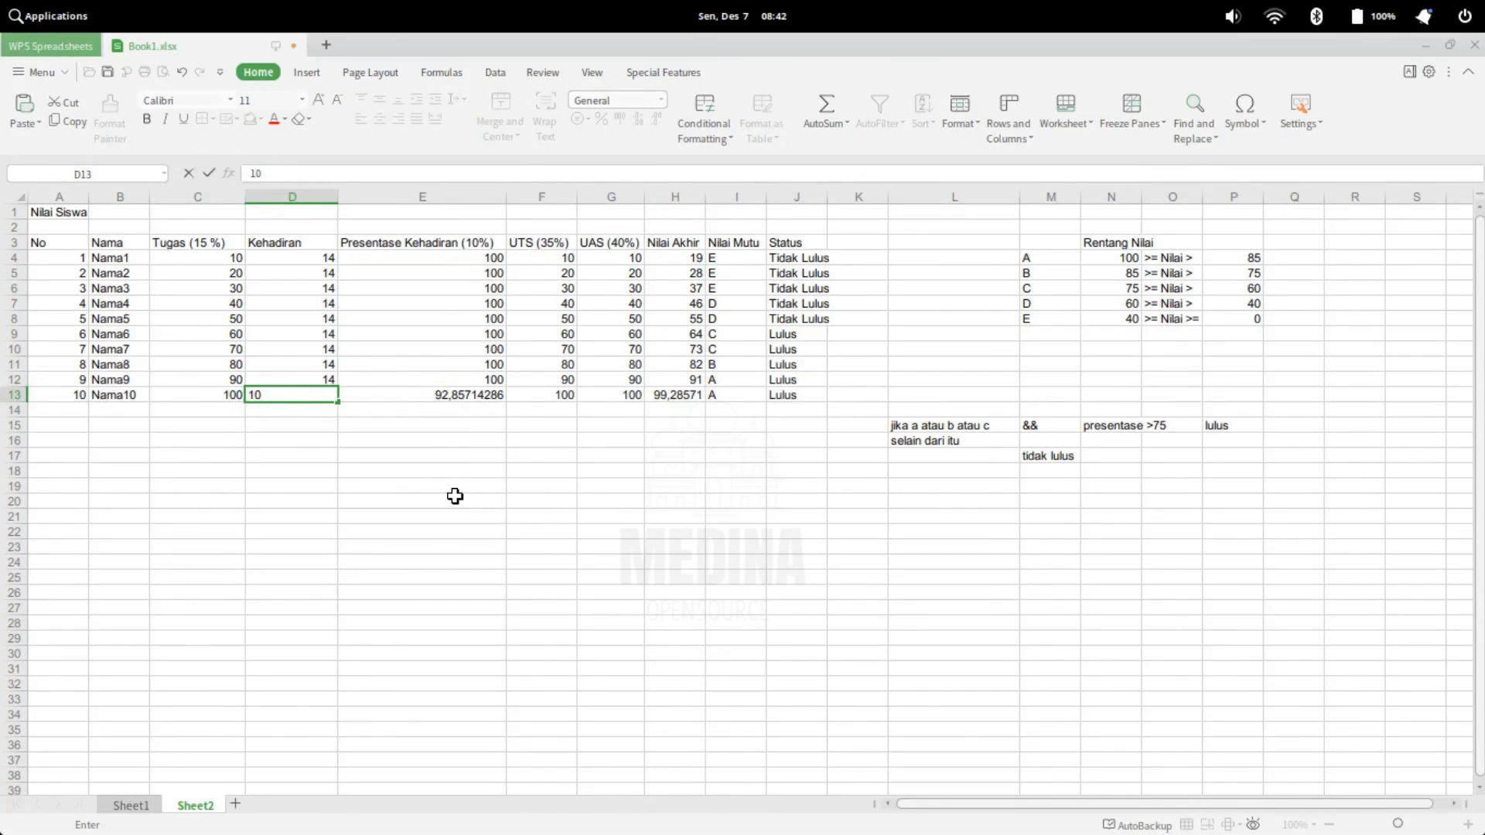
key(Return)
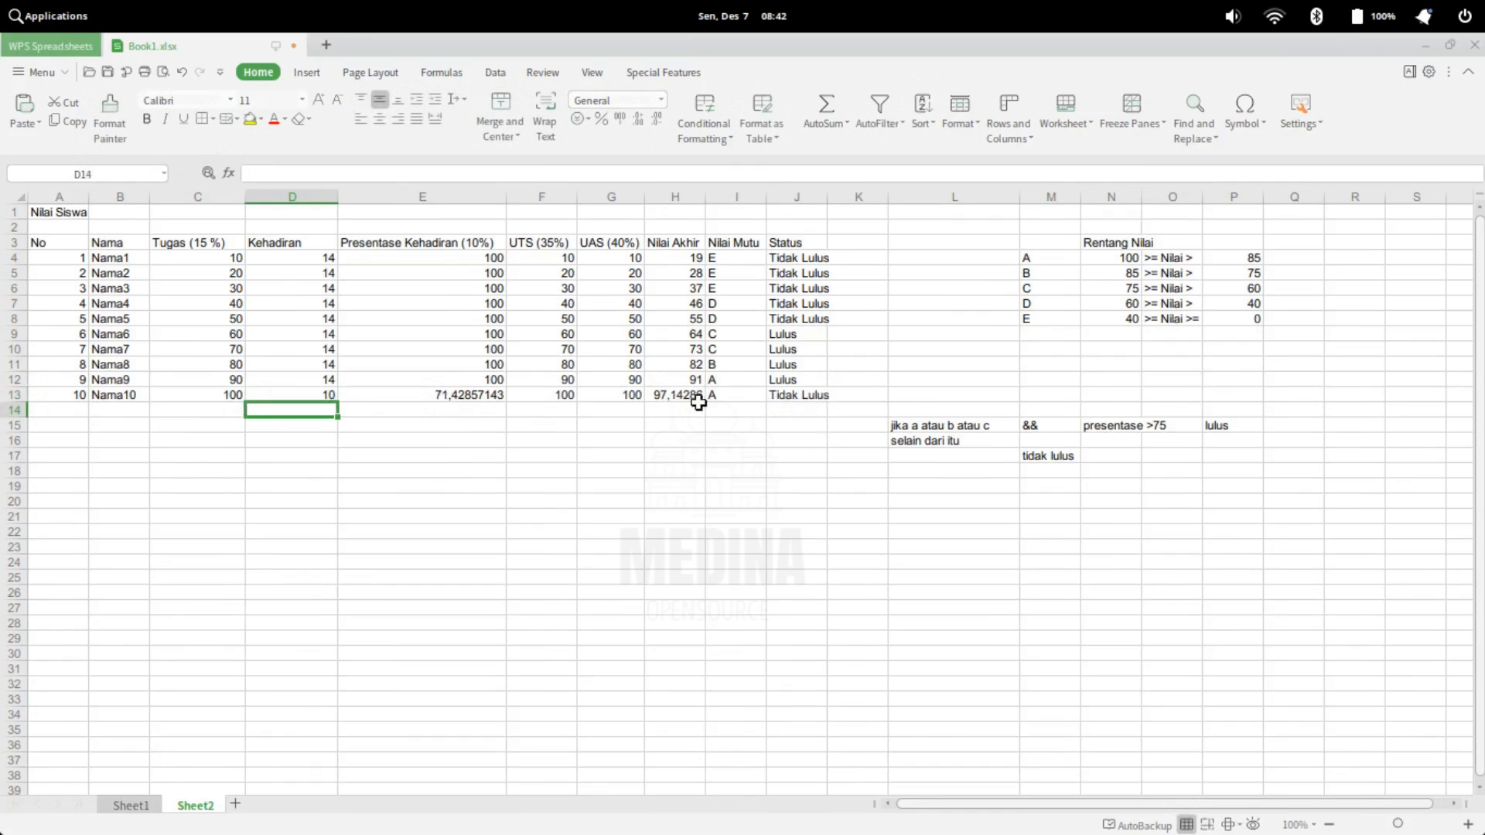
Examine the Nilai Mutu and Status formulas of the last student in row 13 and the first student in row 4
click(728, 391)
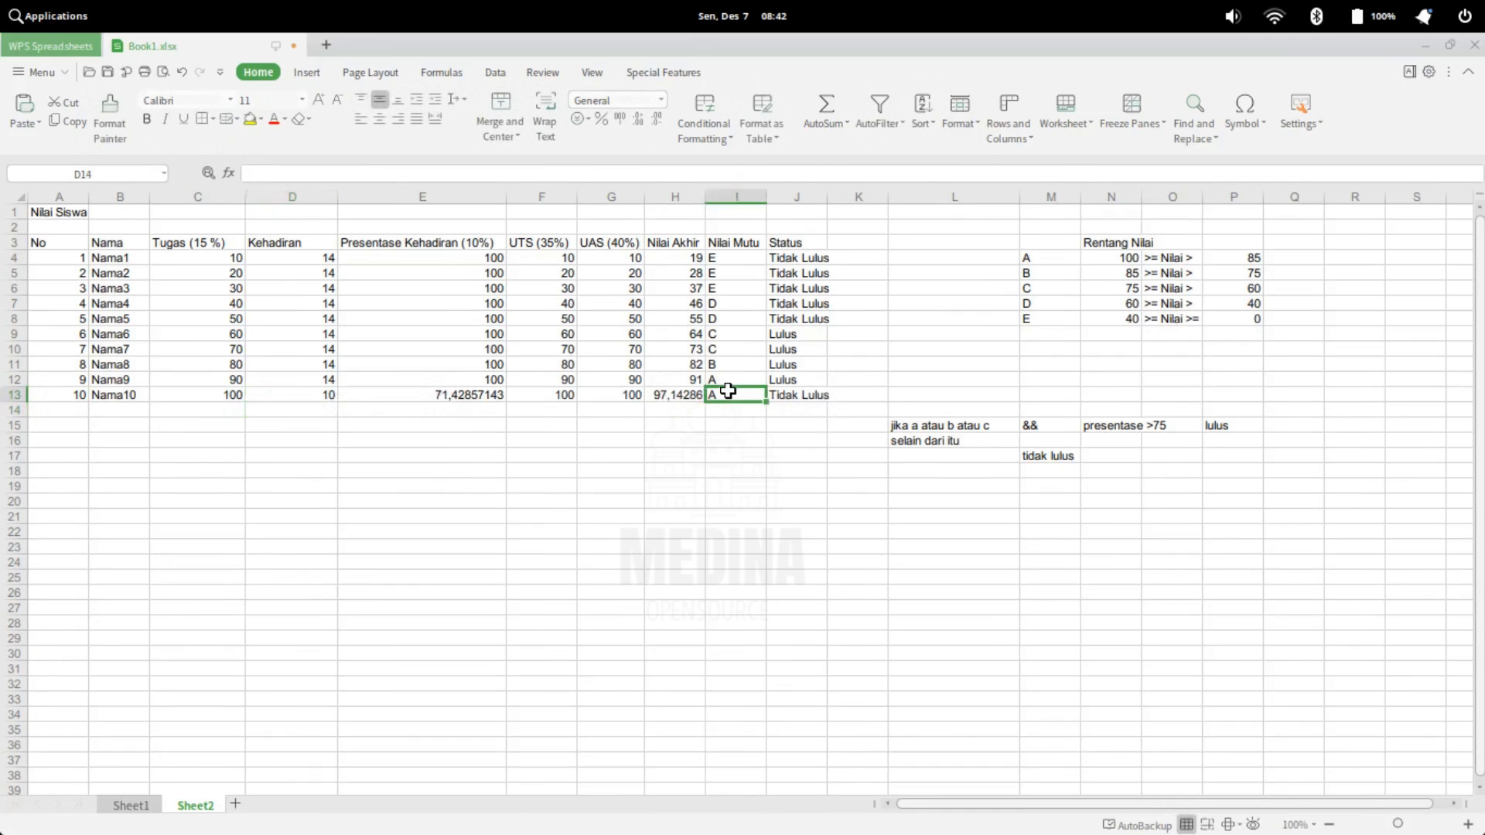
click(808, 395)
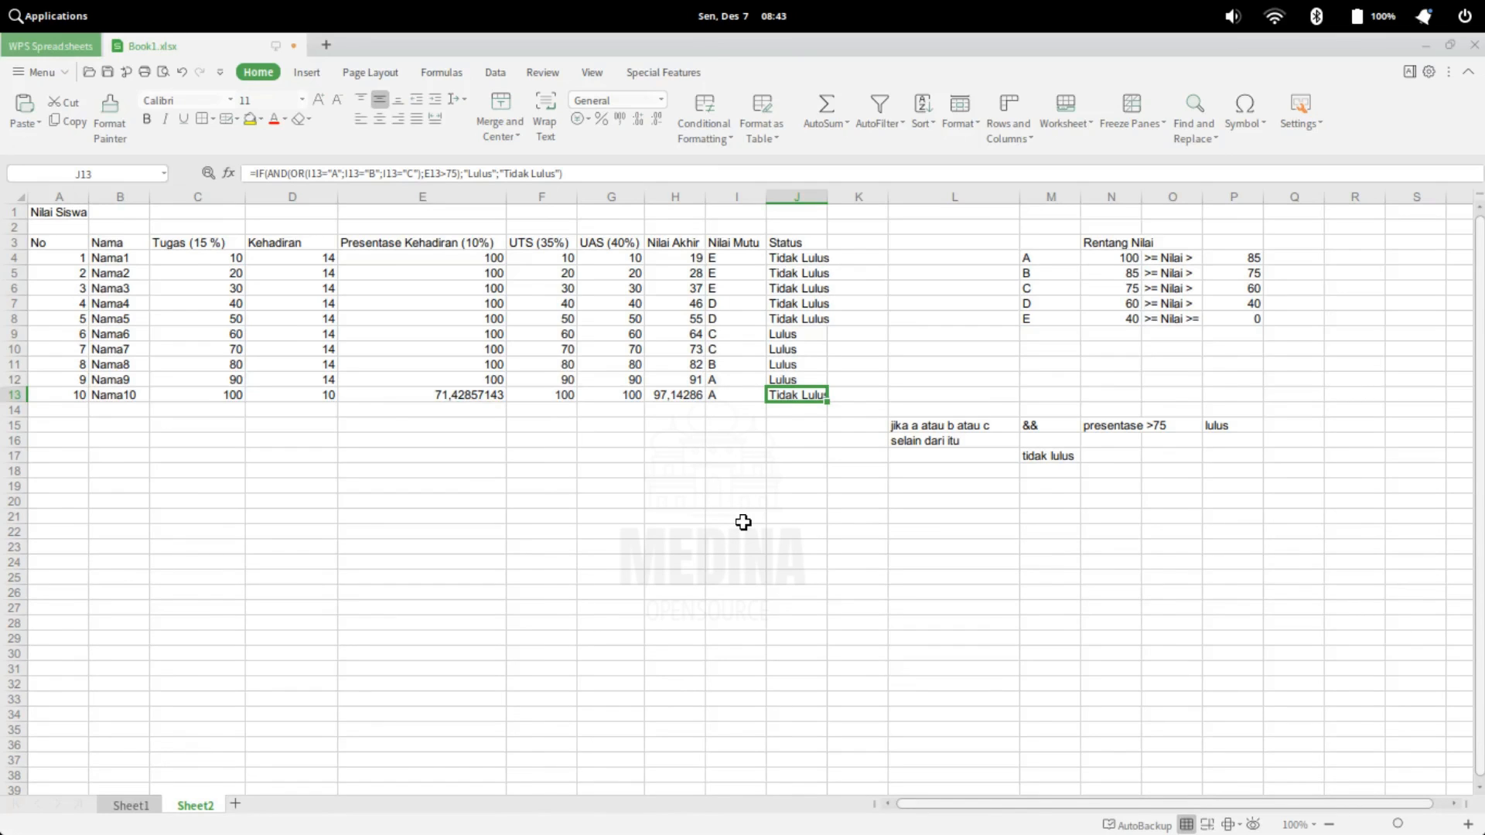
click(725, 398)
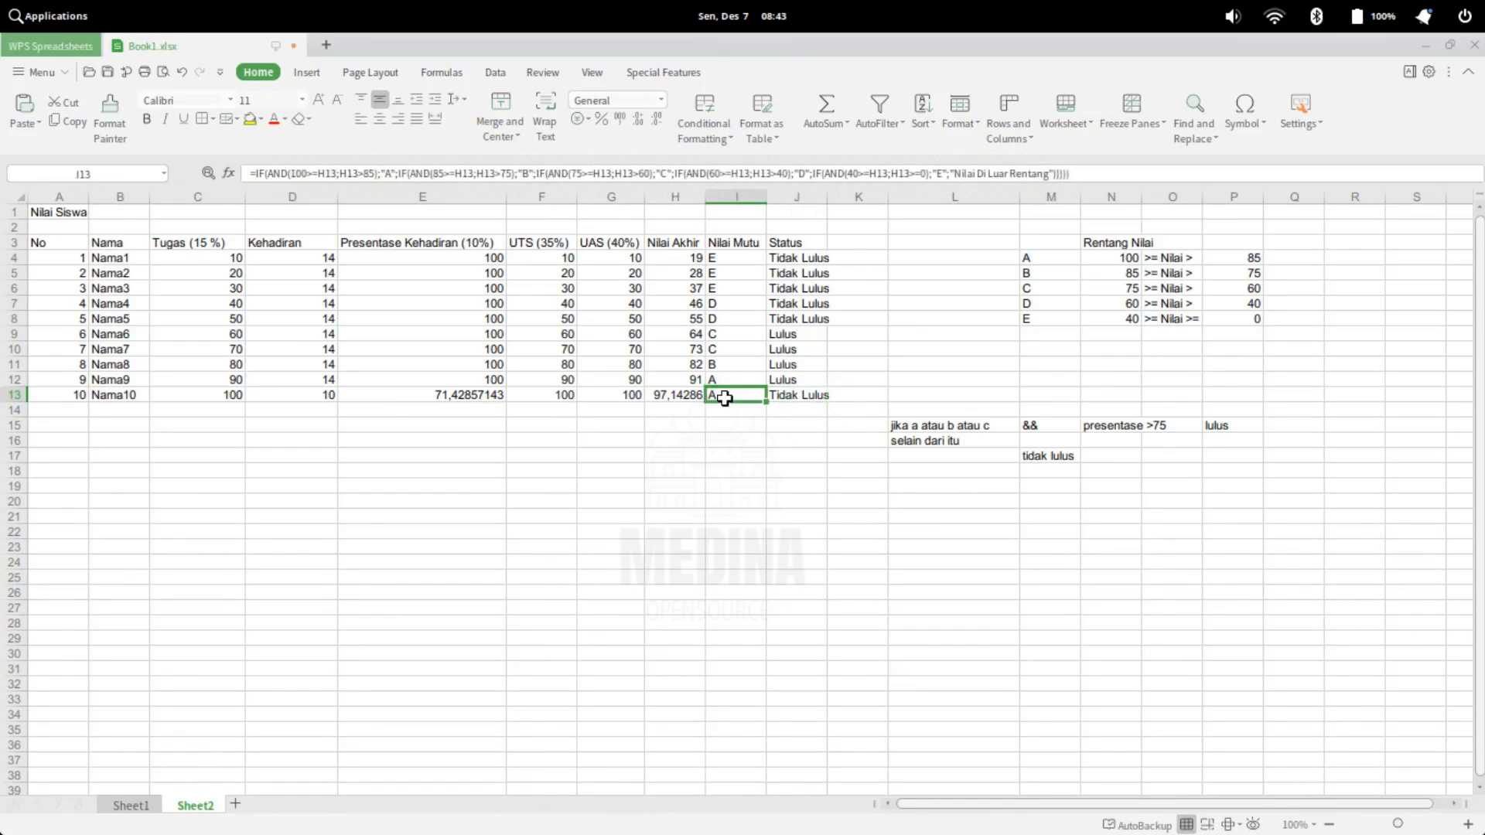
click(806, 398)
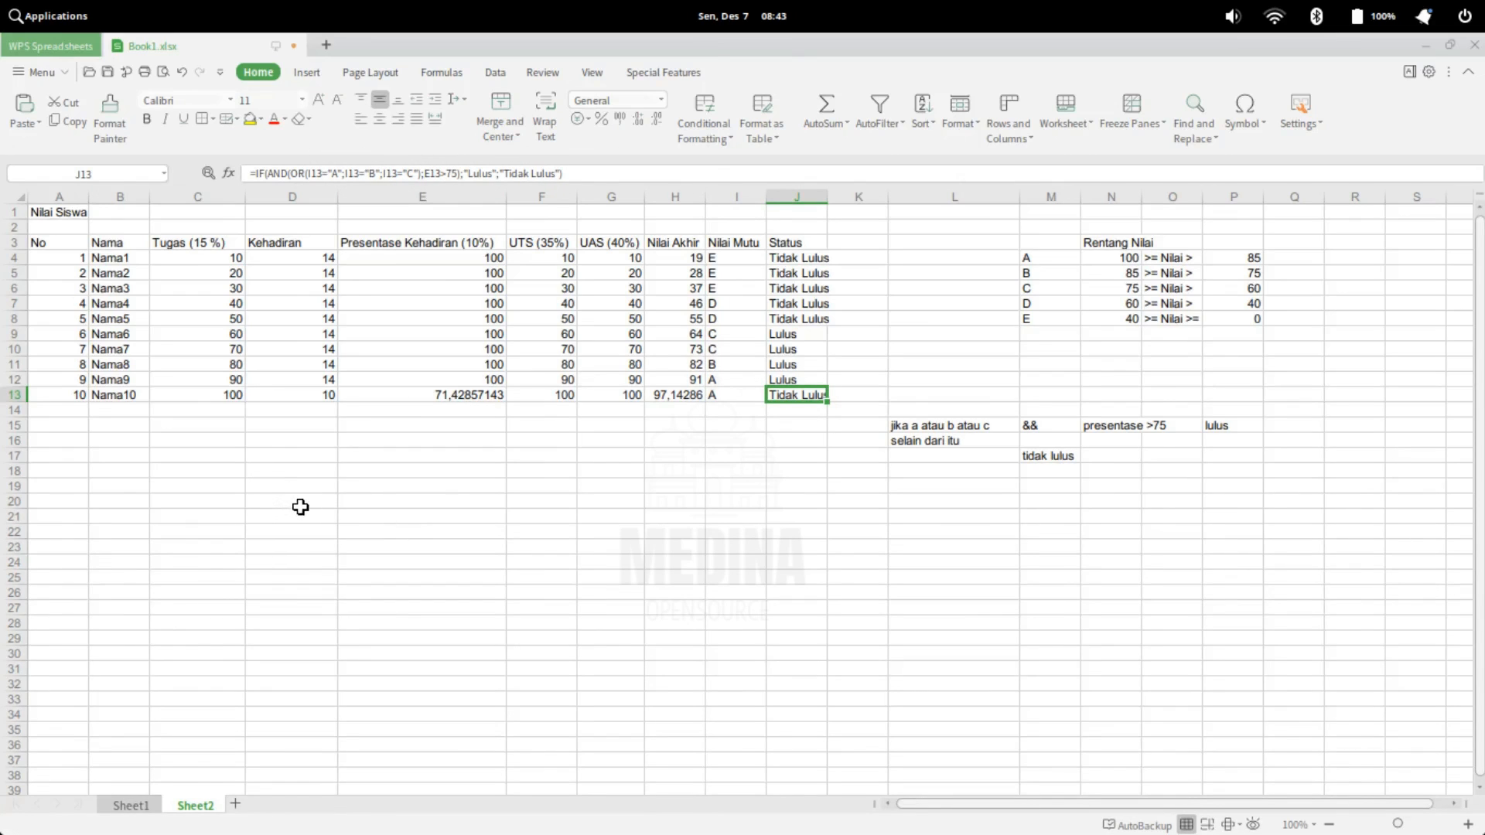
click(57, 420)
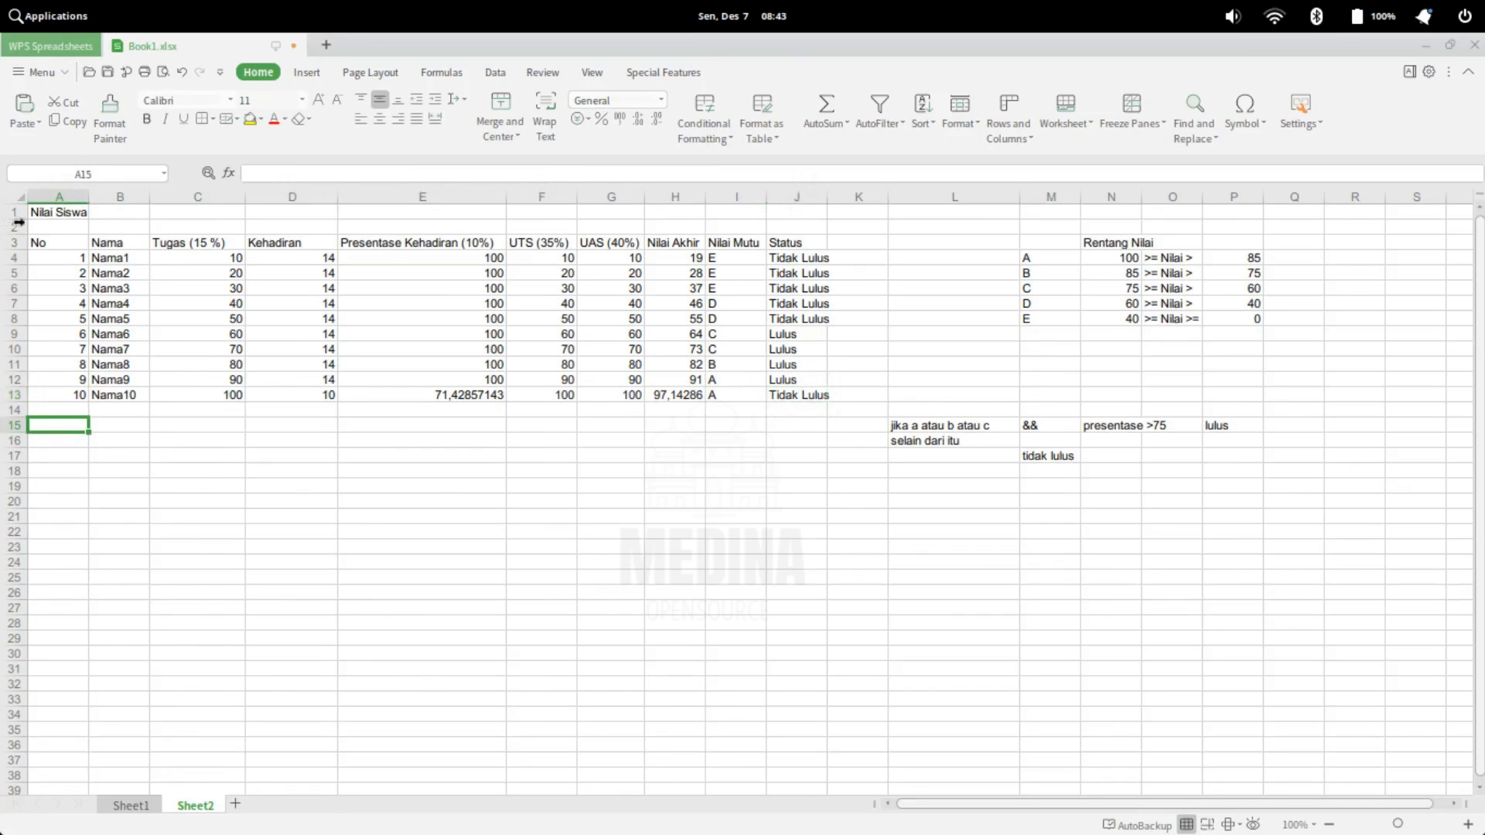
drag(40, 212, 832, 419)
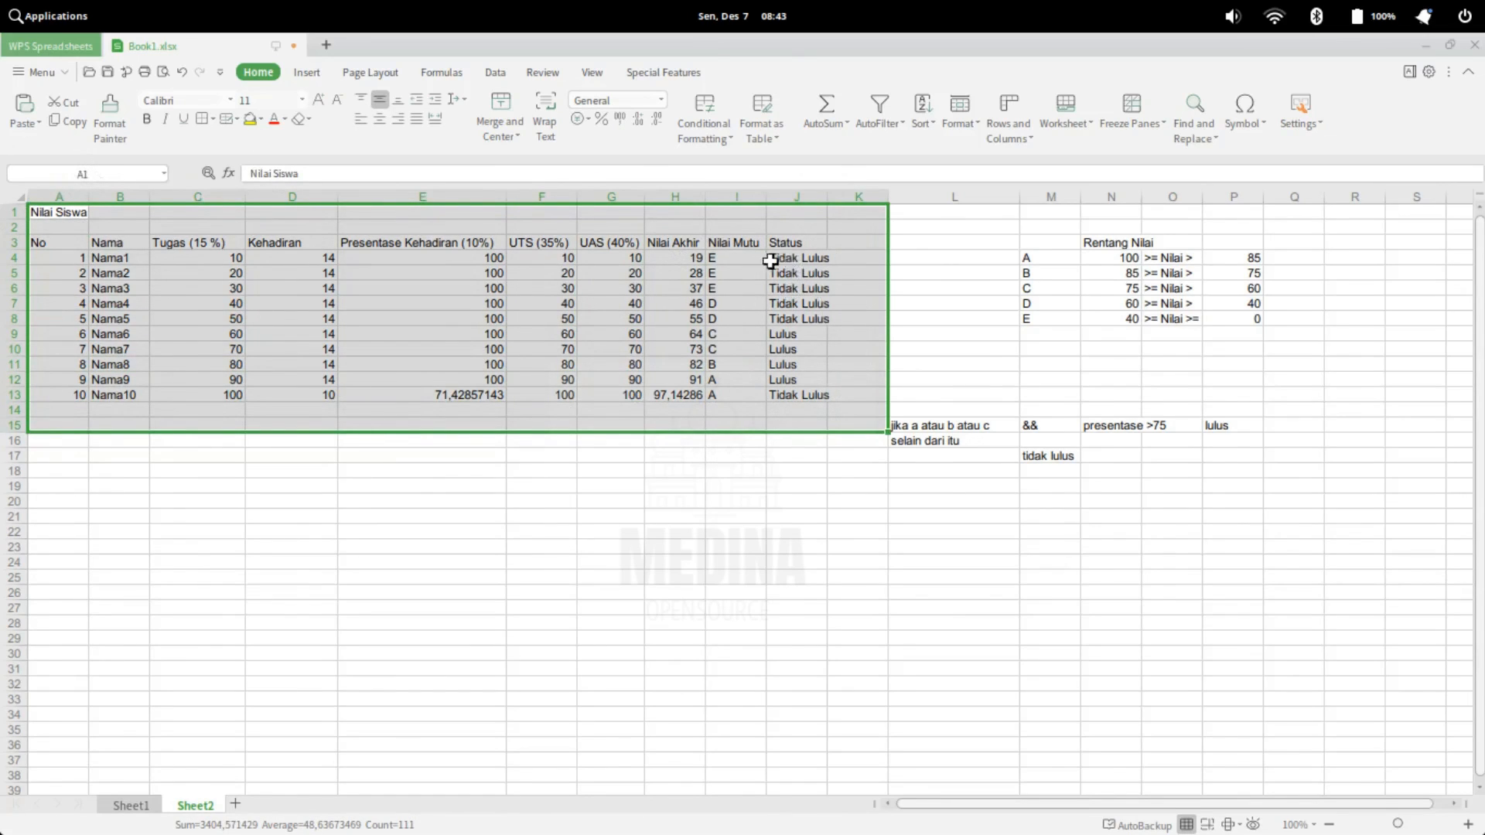
click(724, 258)
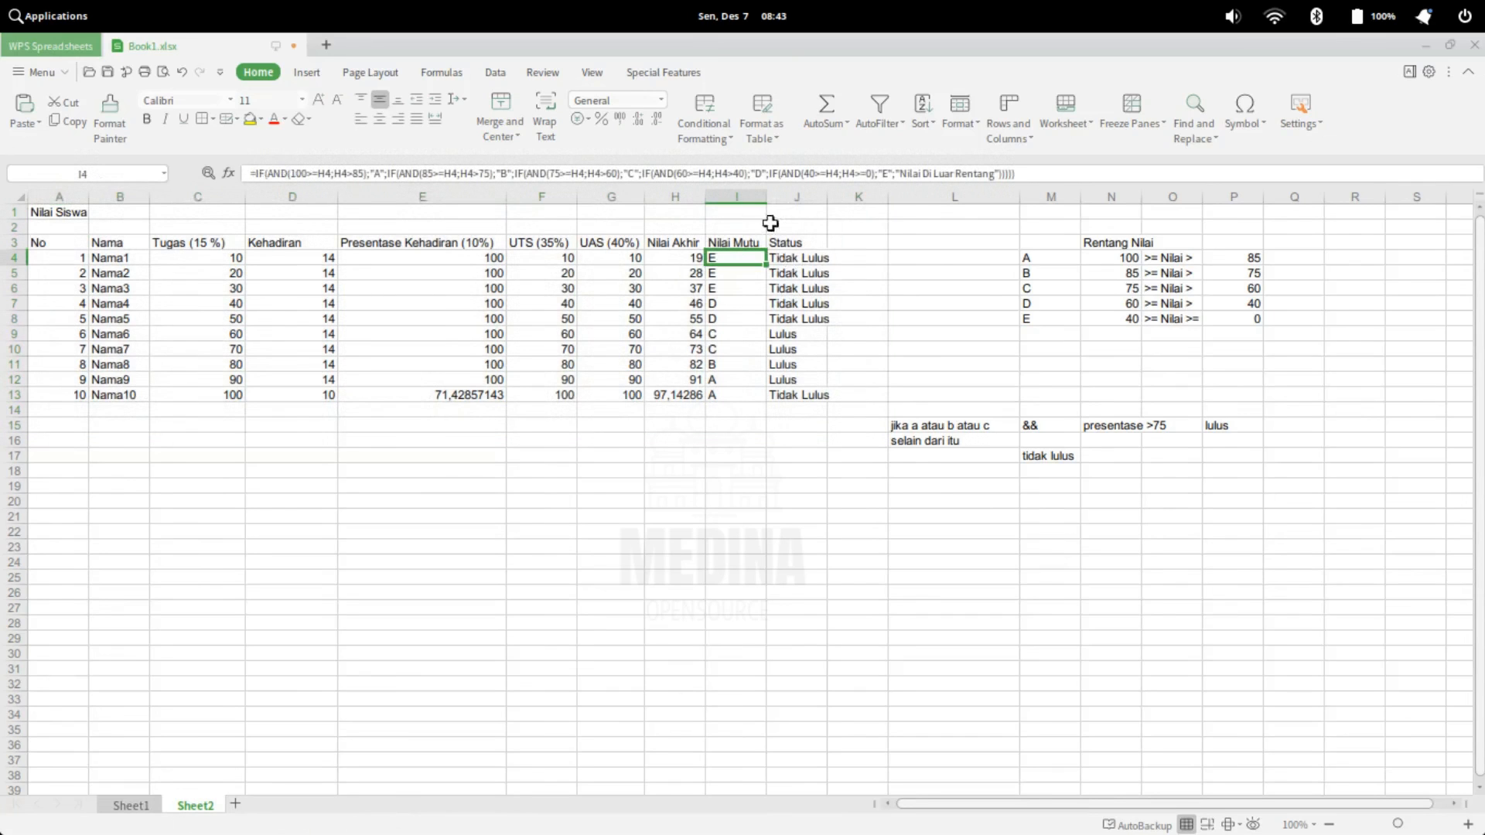
click(796, 258)
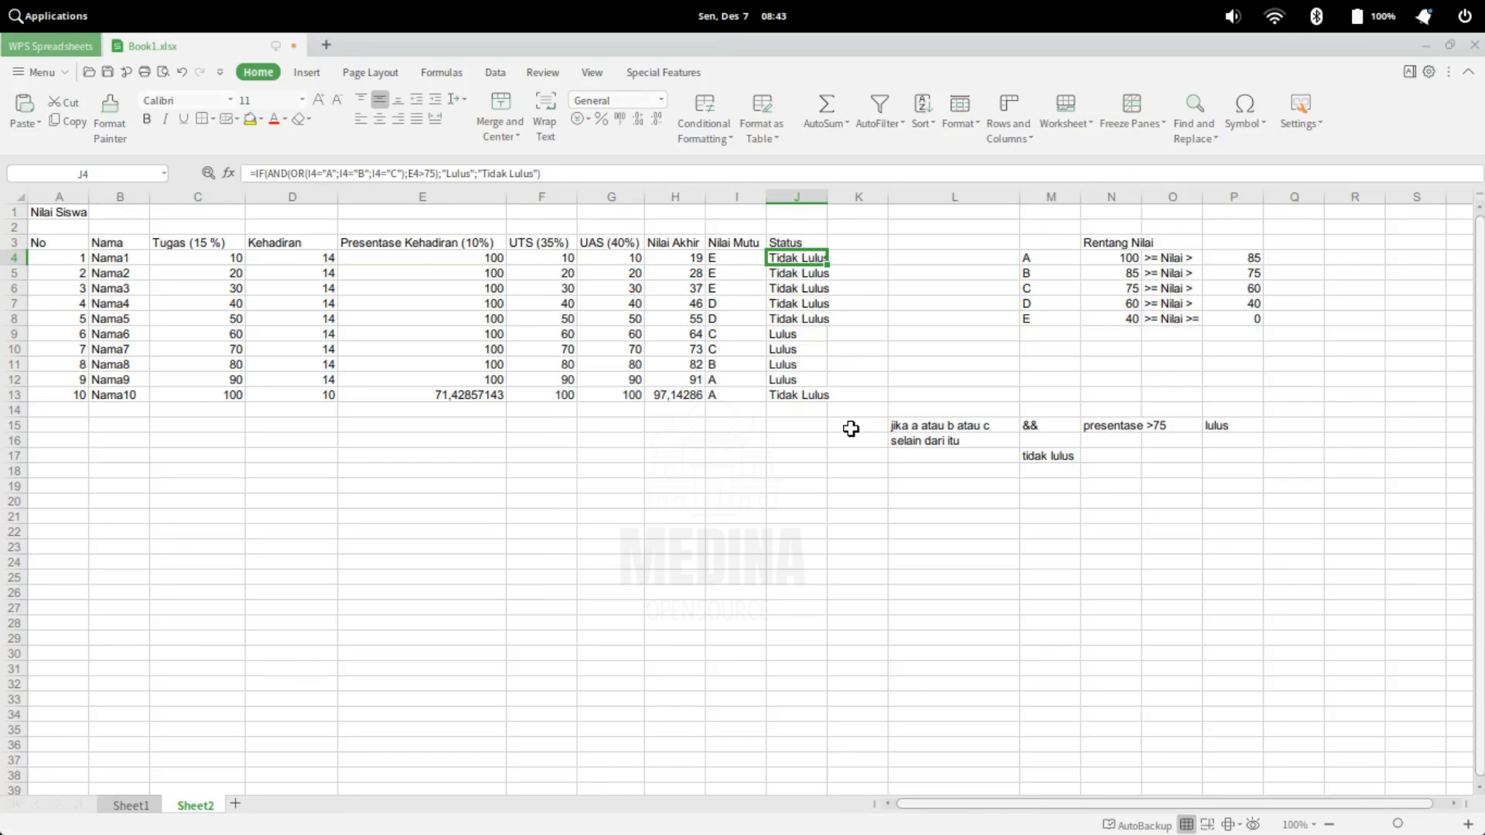
mouse_move(854, 832)
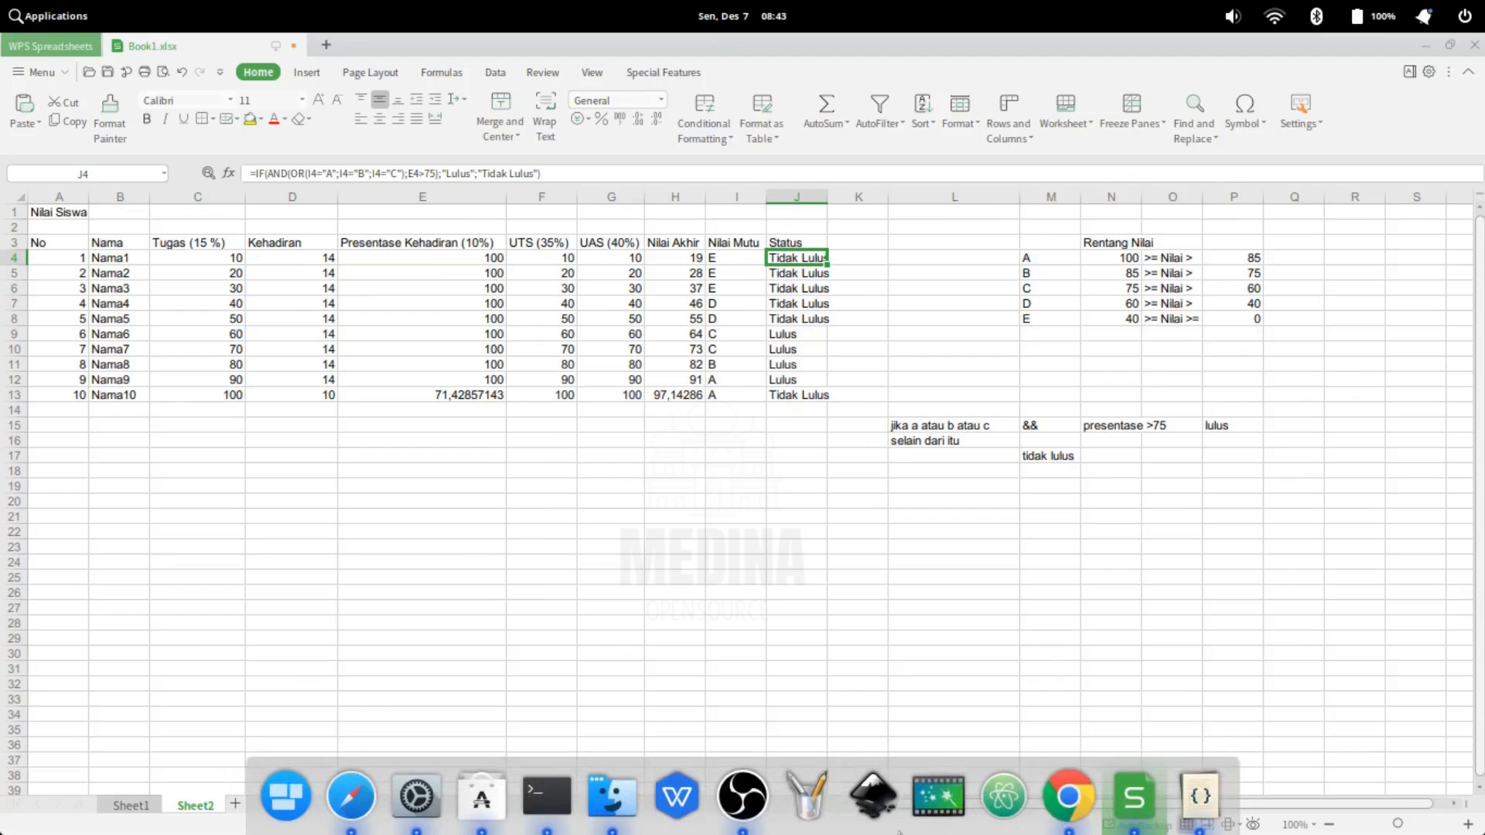
click(1137, 807)
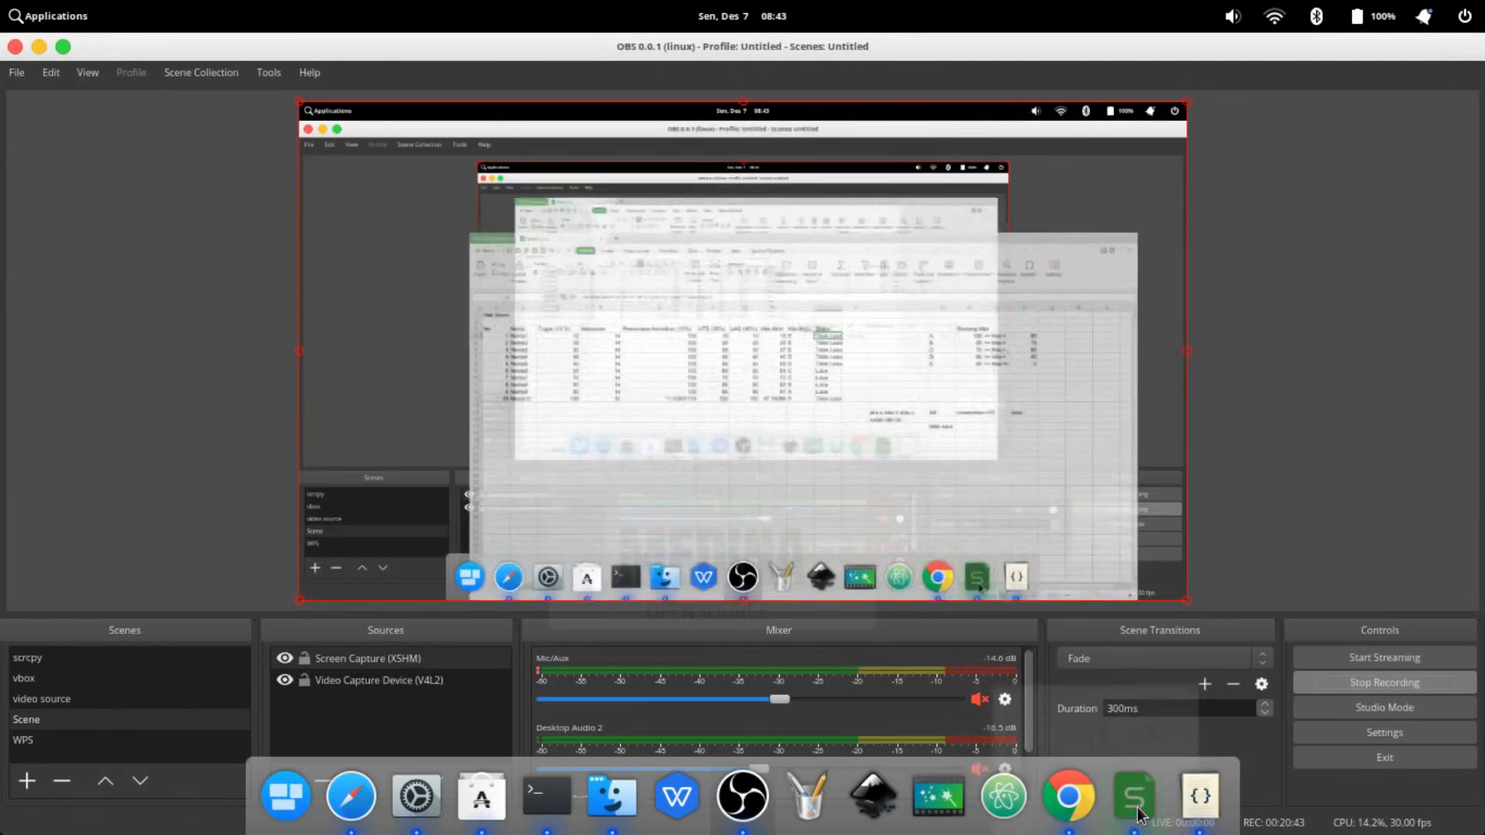